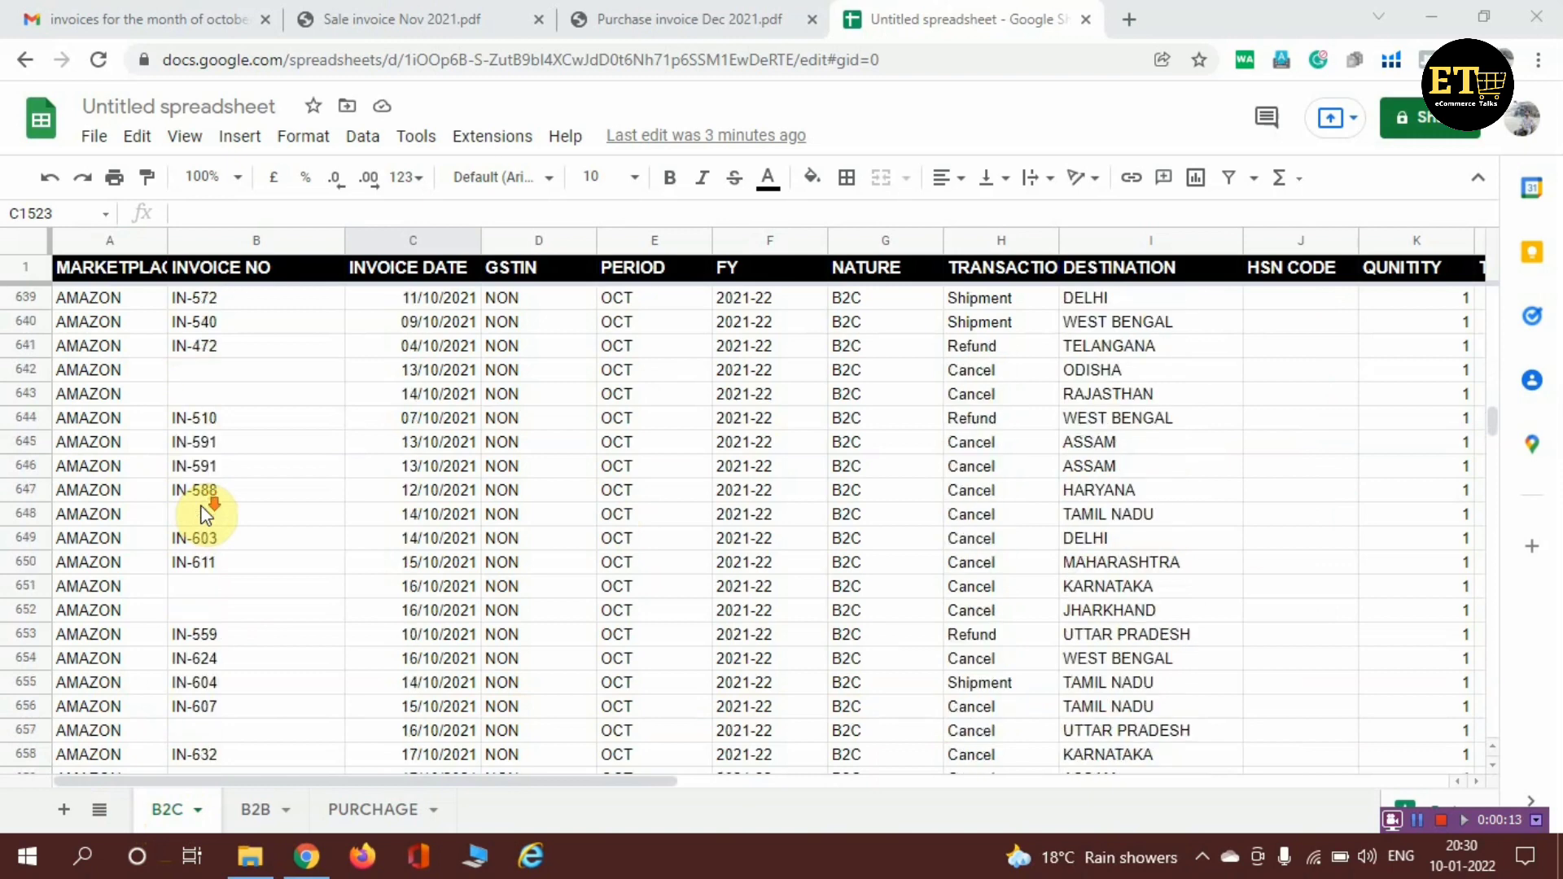
# Look through the sales invoice records on the B2C and B2B sheets
pyautogui.scroll(-12, 204, 514)
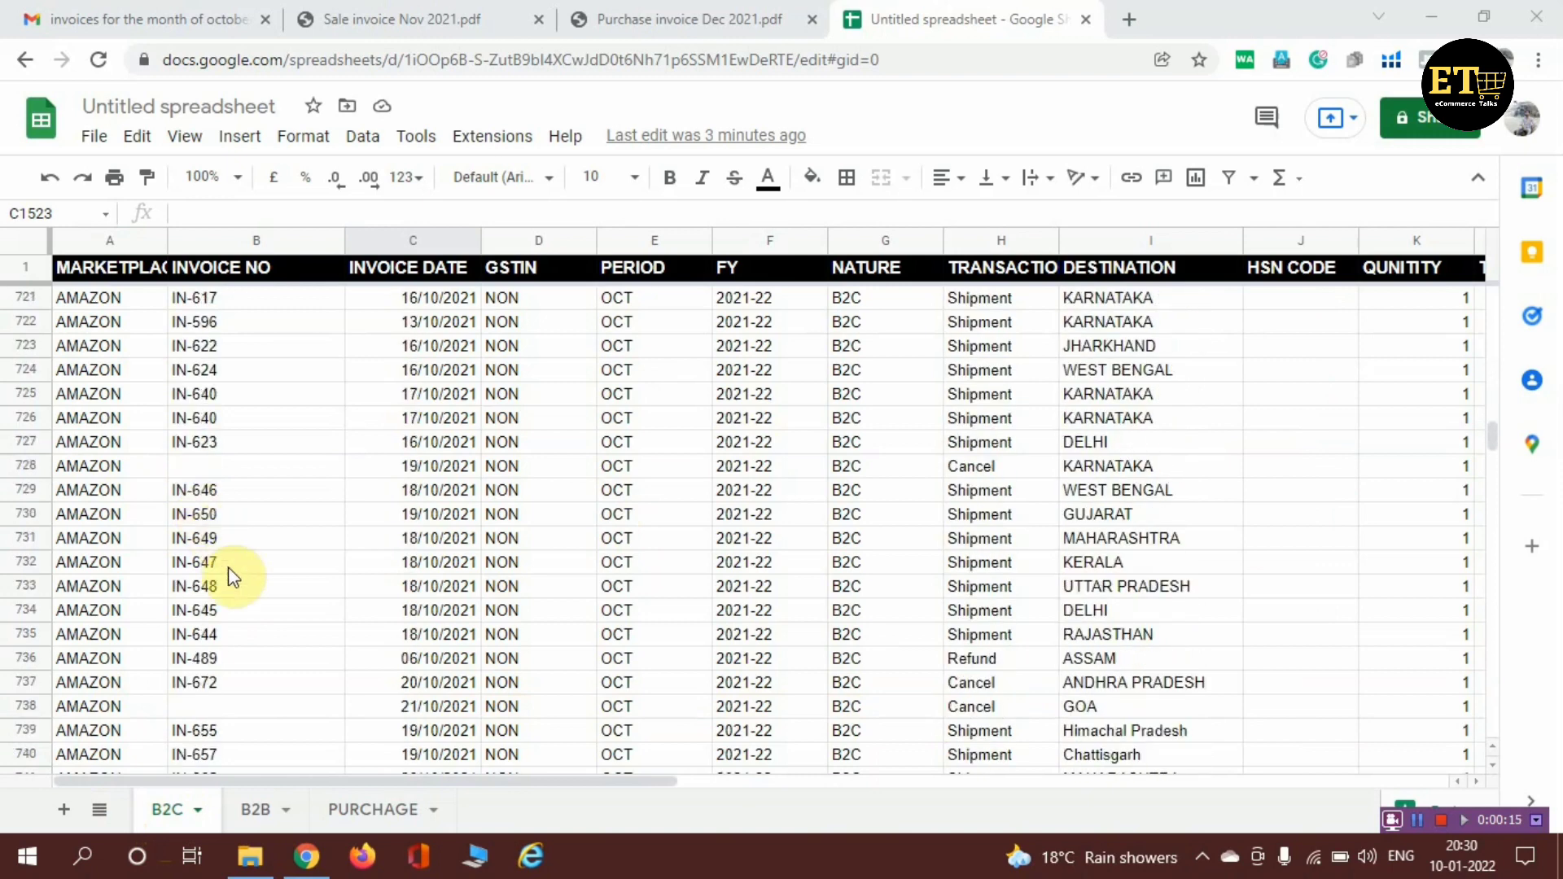
pyautogui.click(257, 811)
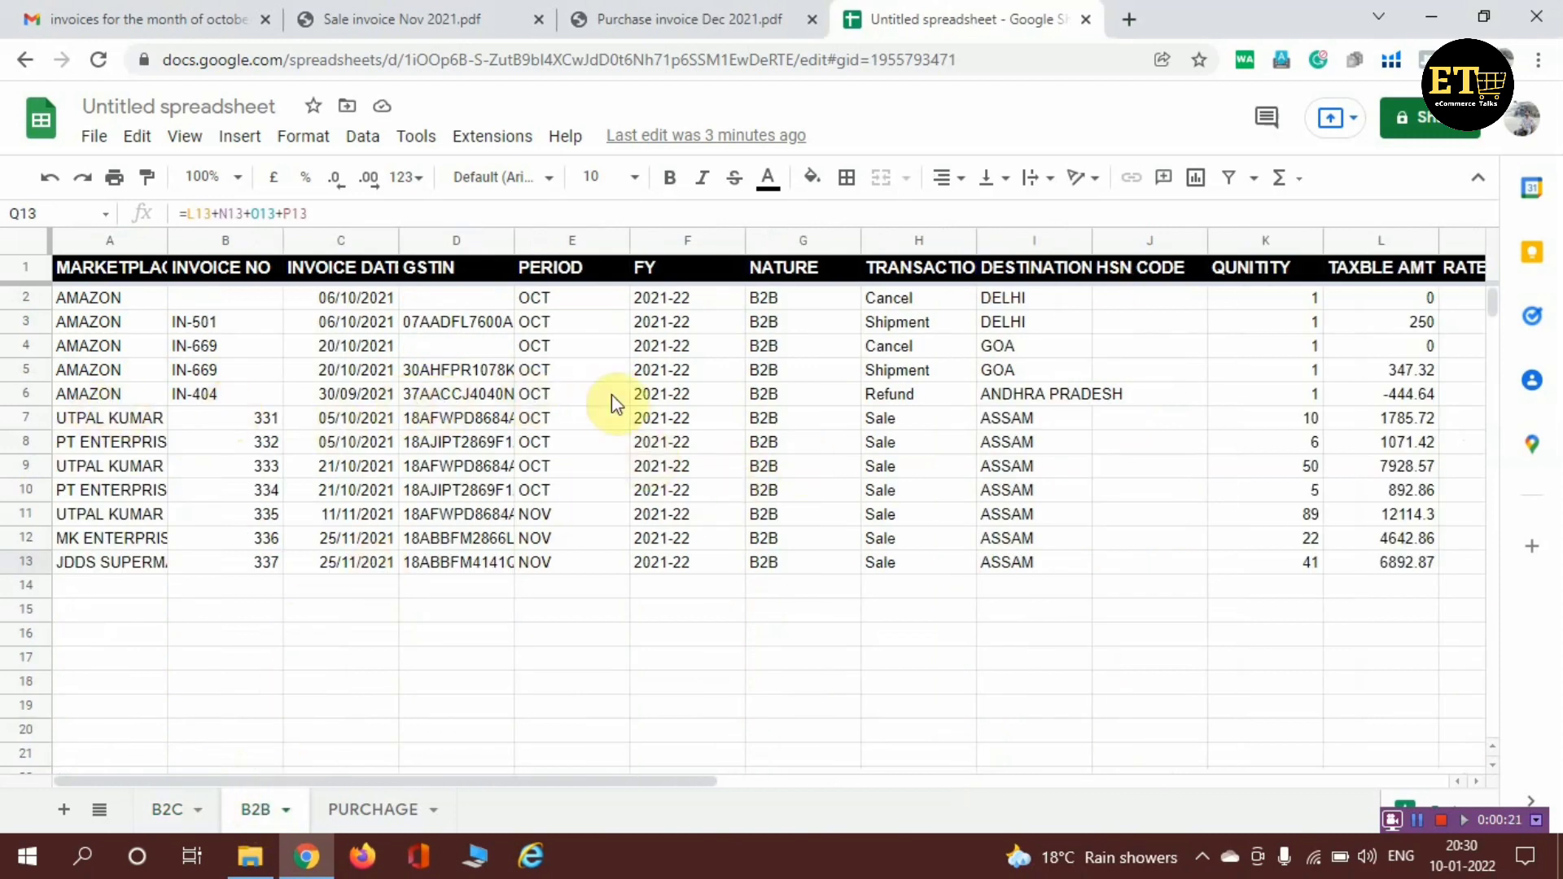
pyautogui.click(123, 422)
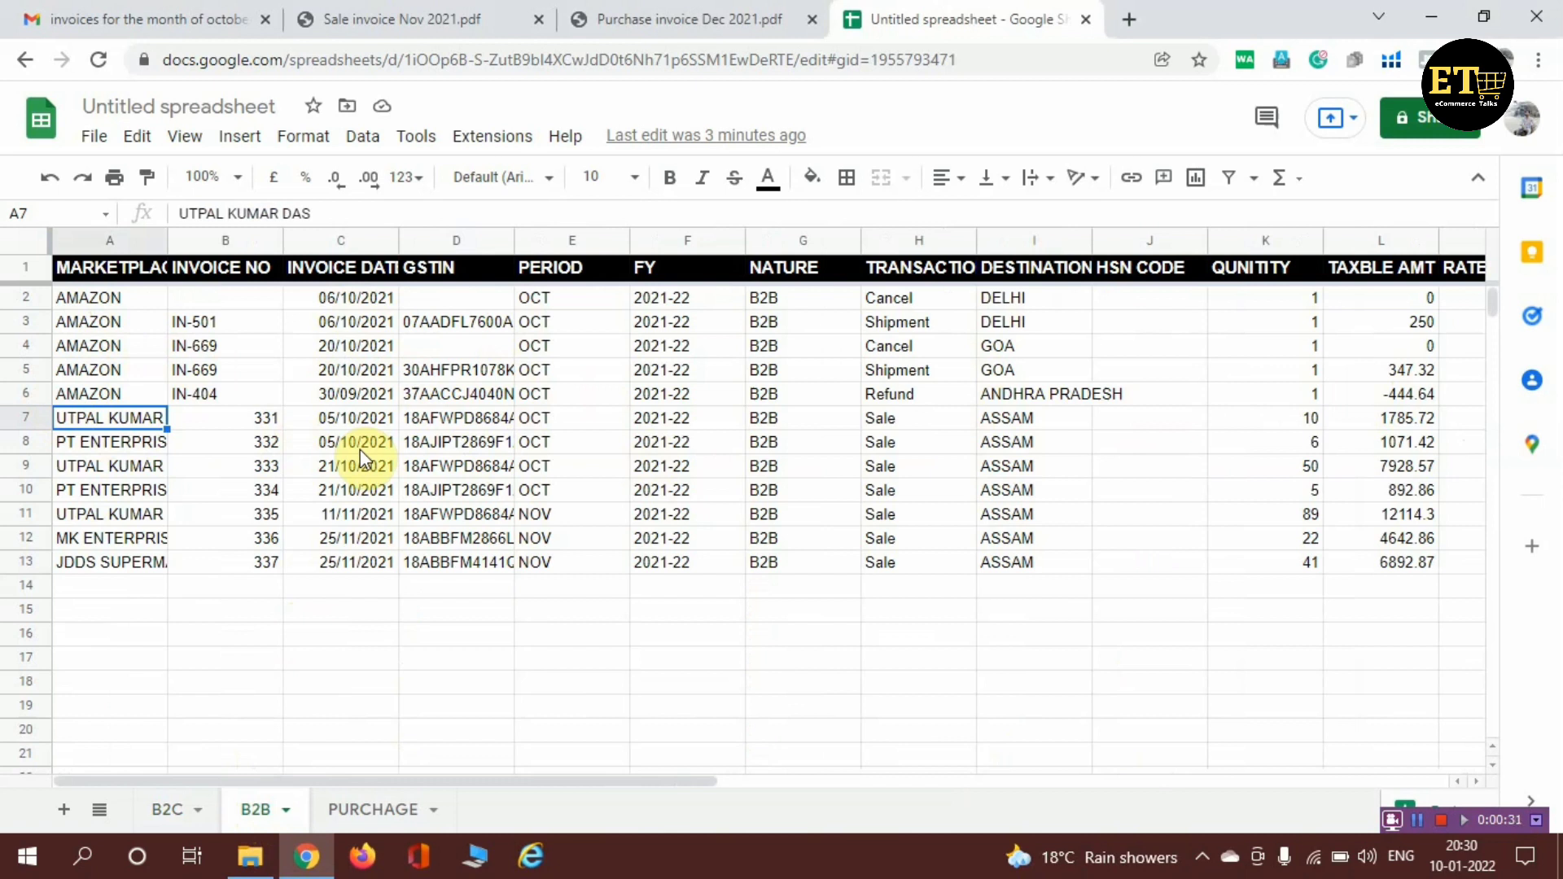
# Review the purchase invoice records on the PURCHAGE sheet, from the party names through the tax and total columns
pyautogui.click(377, 809)
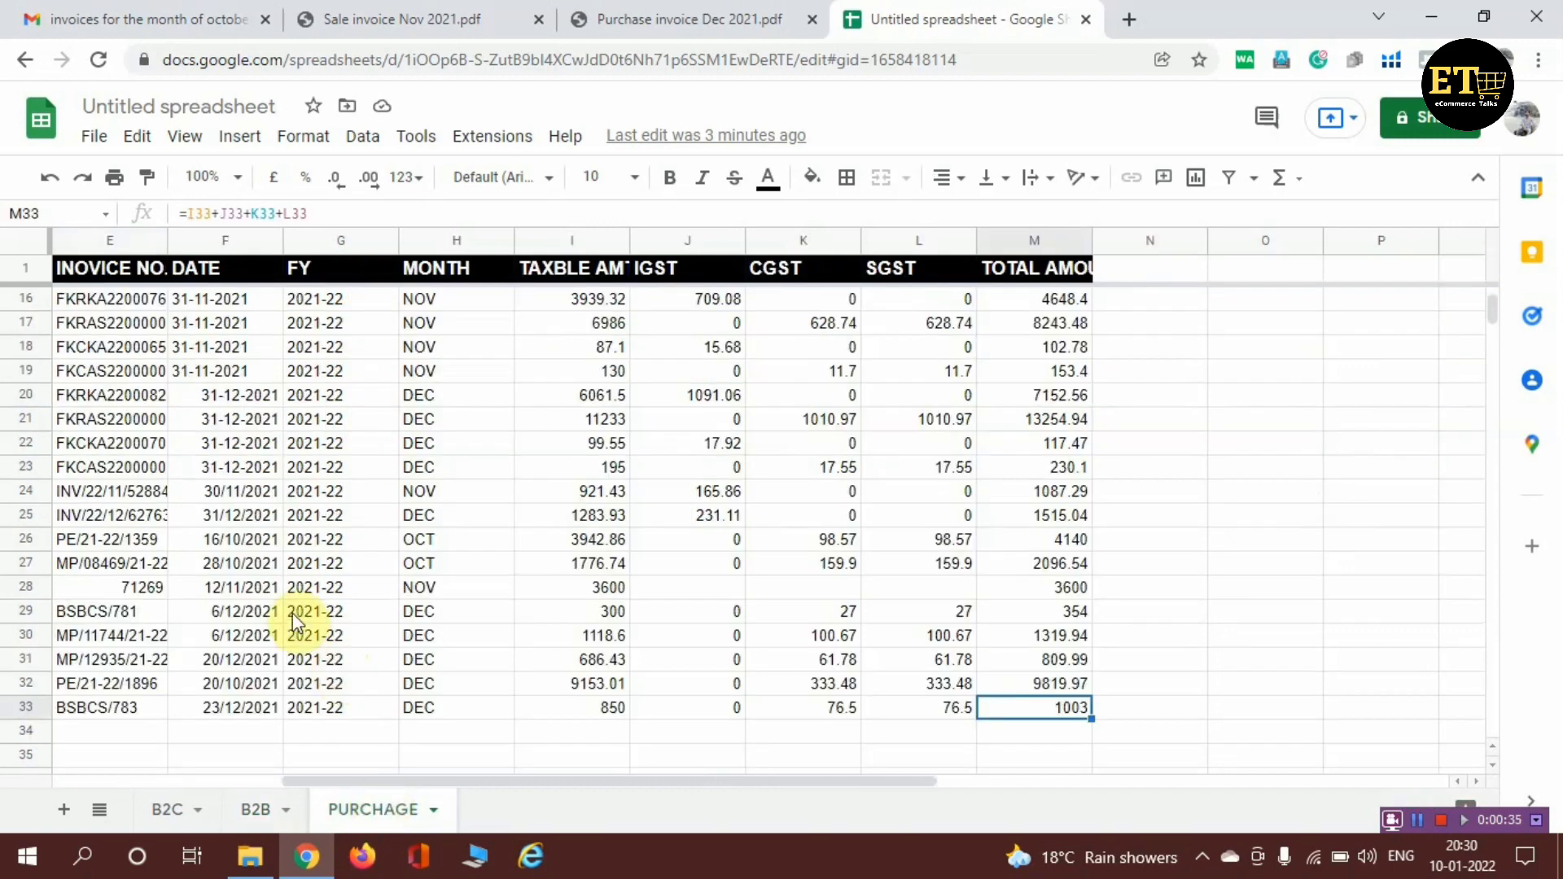
pyautogui.scroll(5, 291, 613)
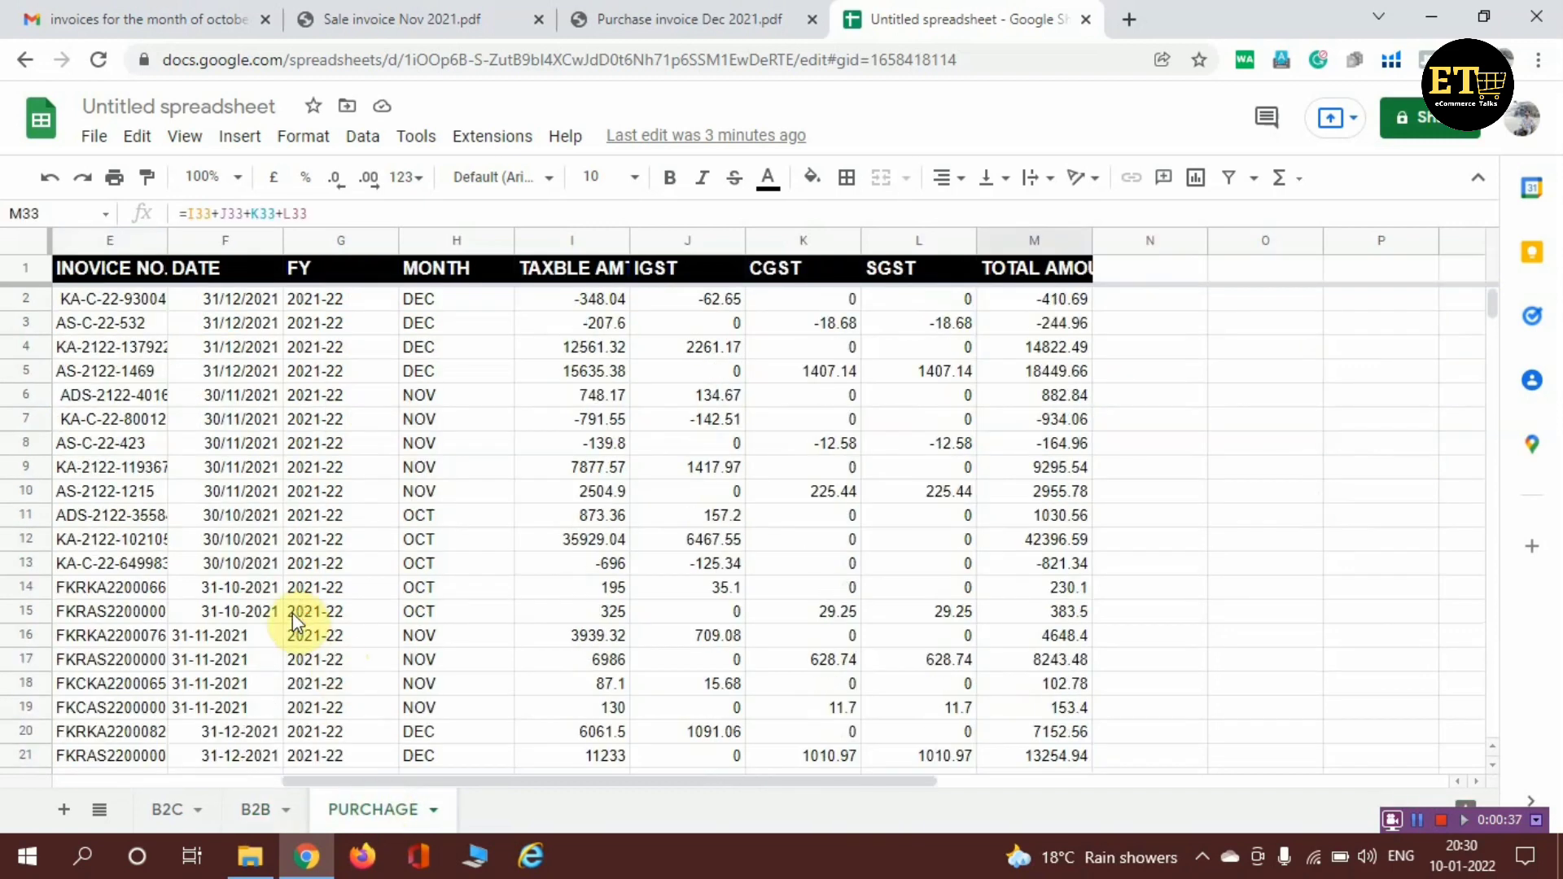
pyautogui.scroll(-1, 289, 595)
pyautogui.scroll(-4, 287, 573)
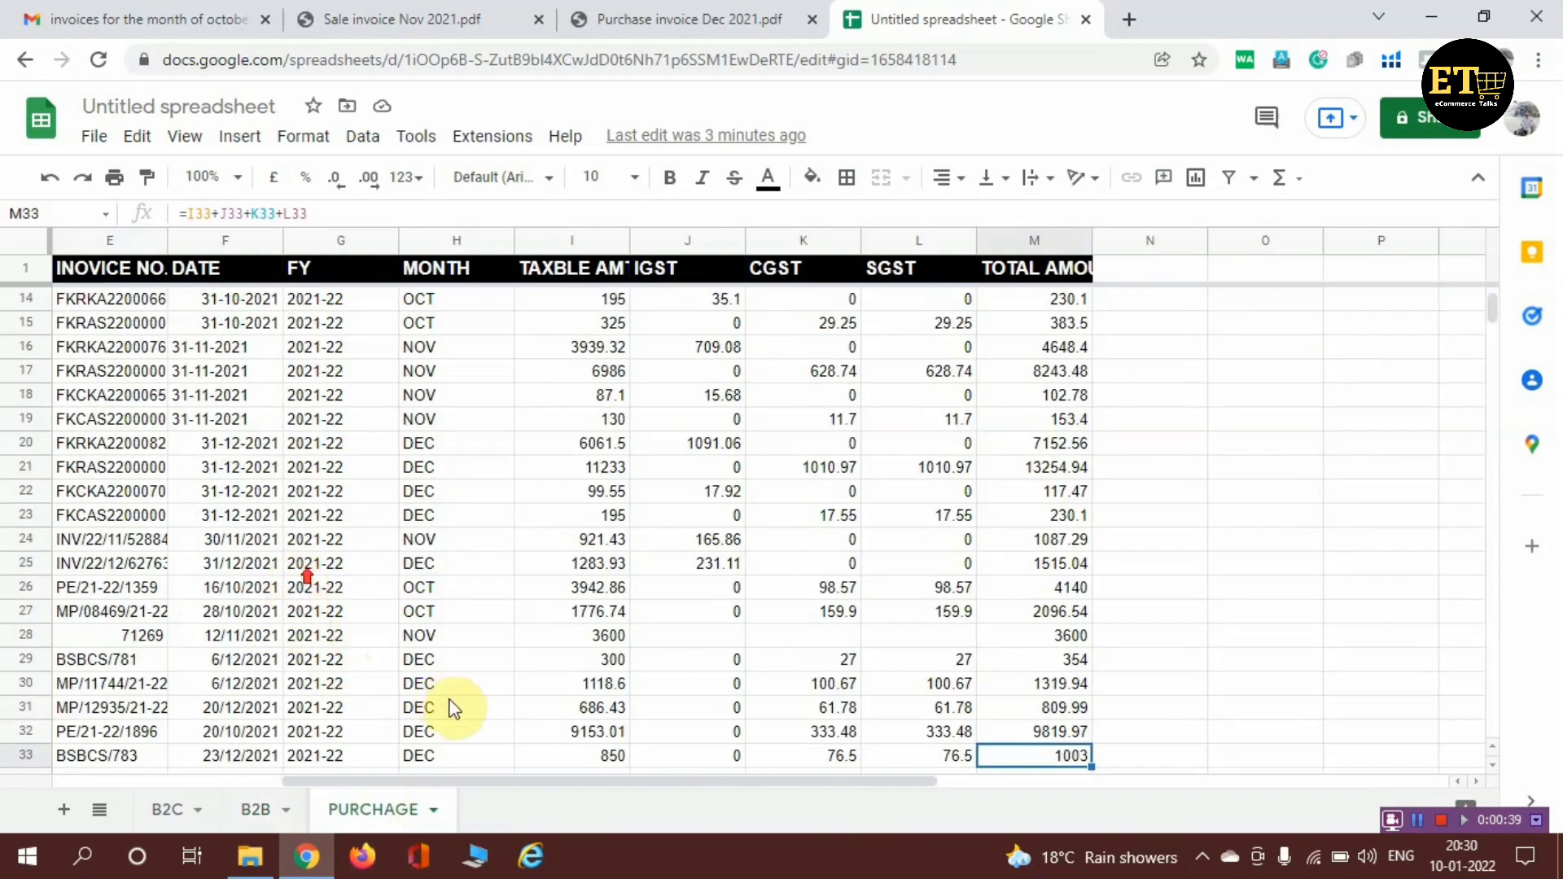
pyautogui.scroll(4, 488, 749)
pyautogui.moveTo(525, 778); pyautogui.dragTo(194, 757)
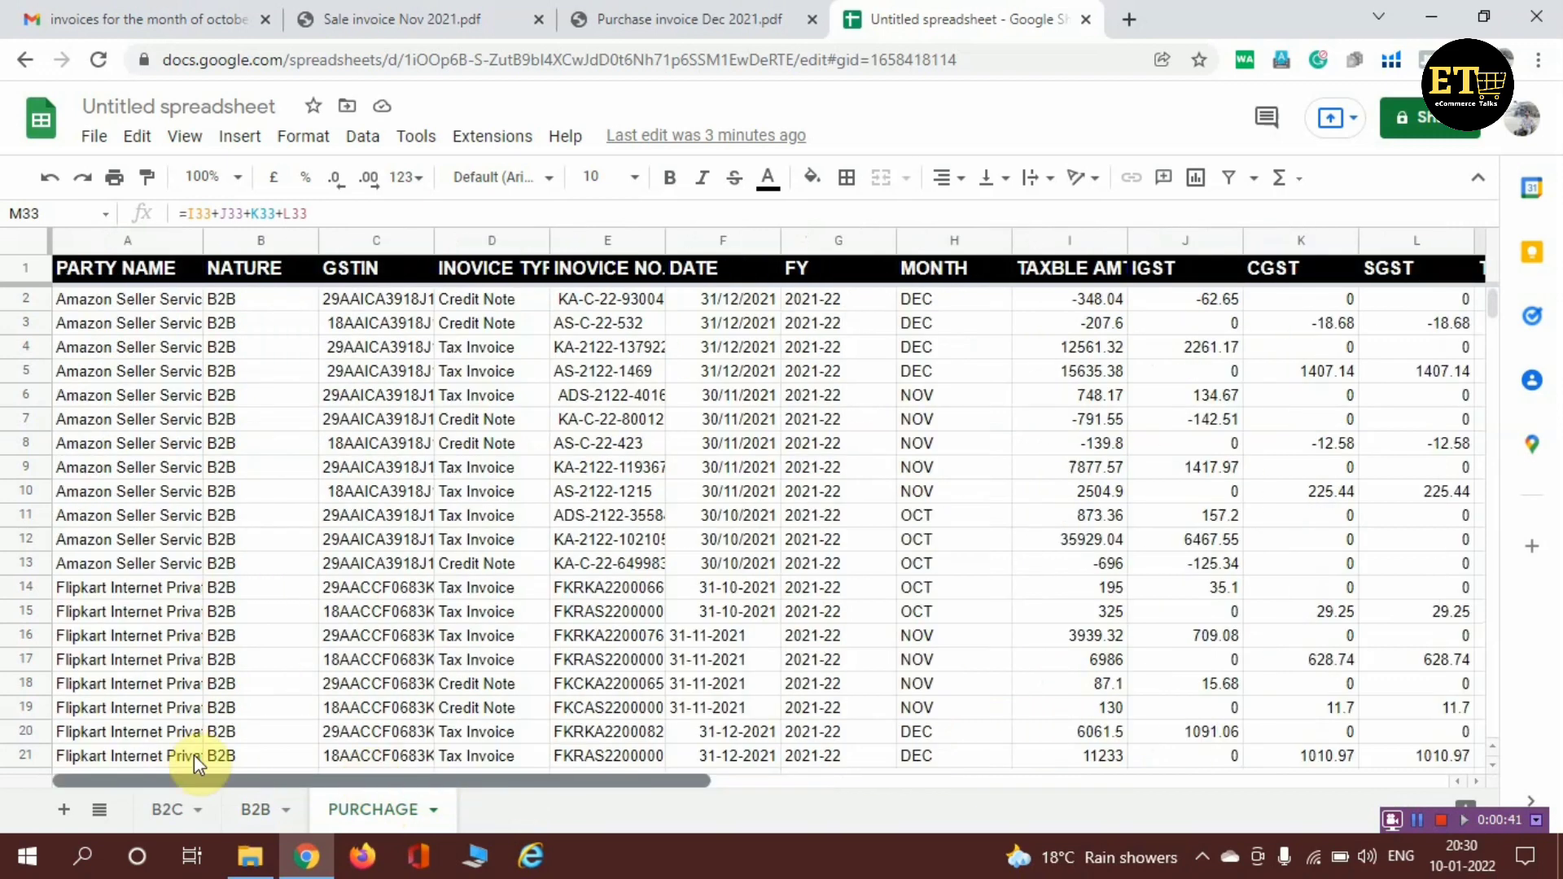
pyautogui.scroll(-5, 194, 755)
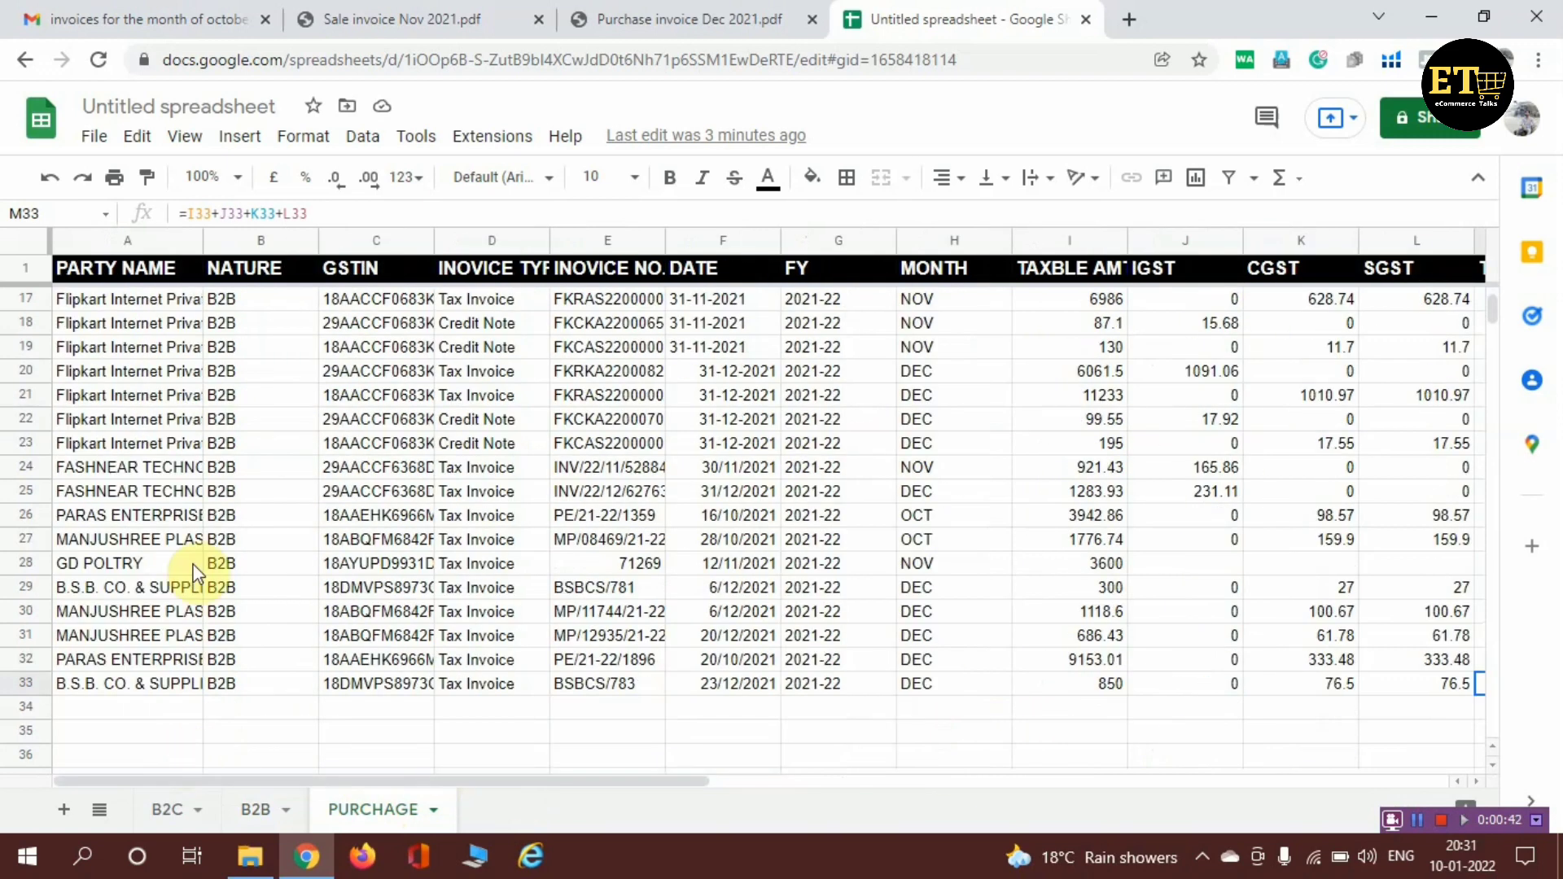
pyautogui.scroll(-6, 196, 570)
pyautogui.scroll(11, 197, 570)
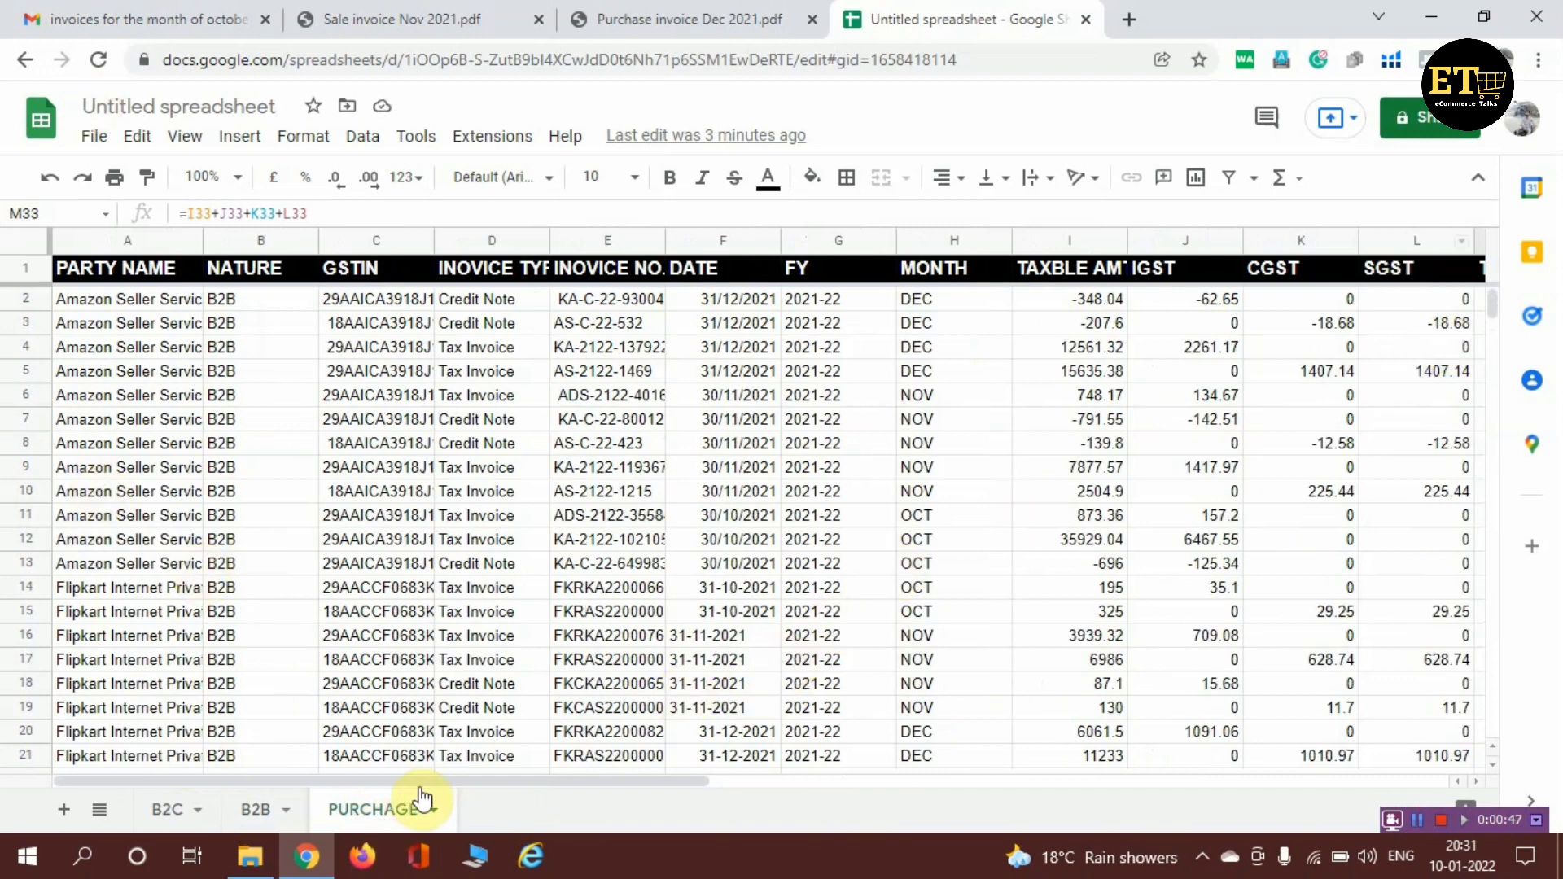
# Add a new sheet to the spreadsheet and name it GSTR1
pyautogui.click(62, 811)
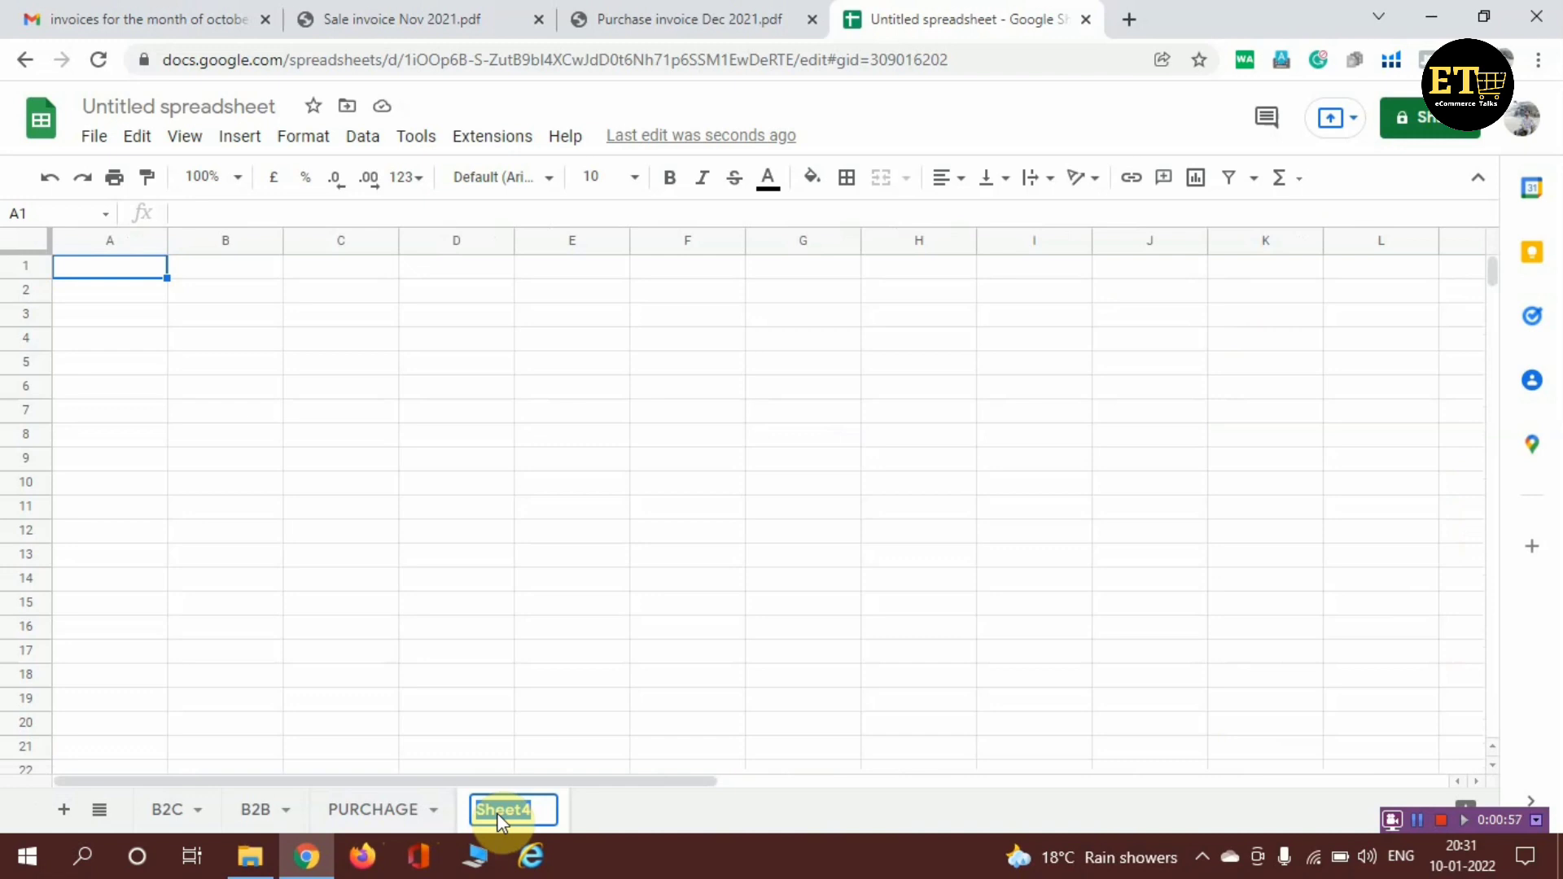
pyautogui.write('GST')
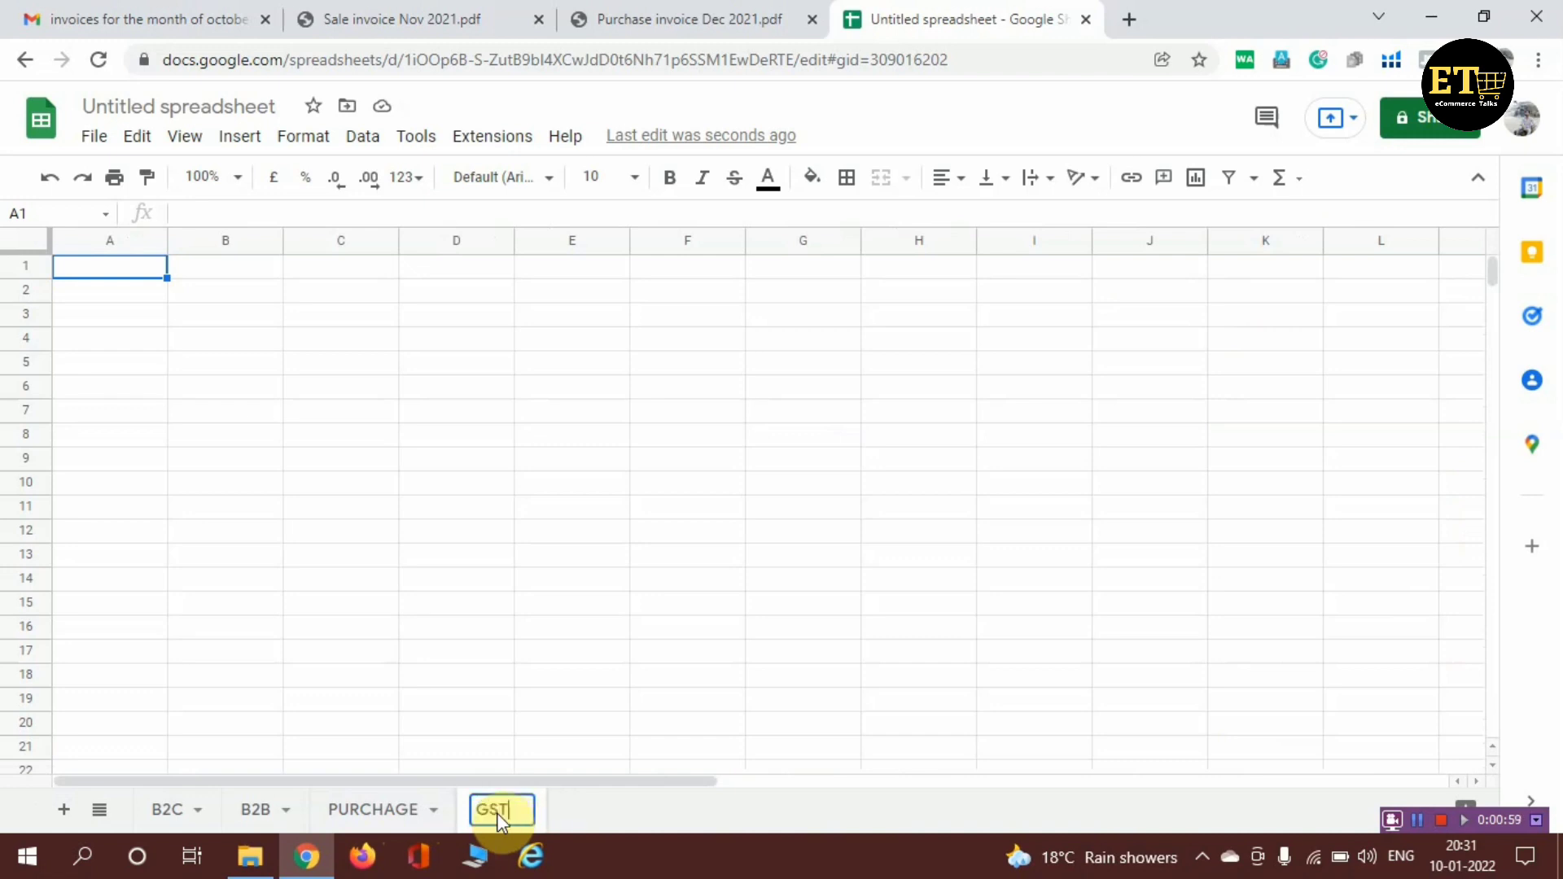
pyautogui.write('R1')
# Add another new sheet and name it GSTR-3B
pyautogui.click(60, 812)
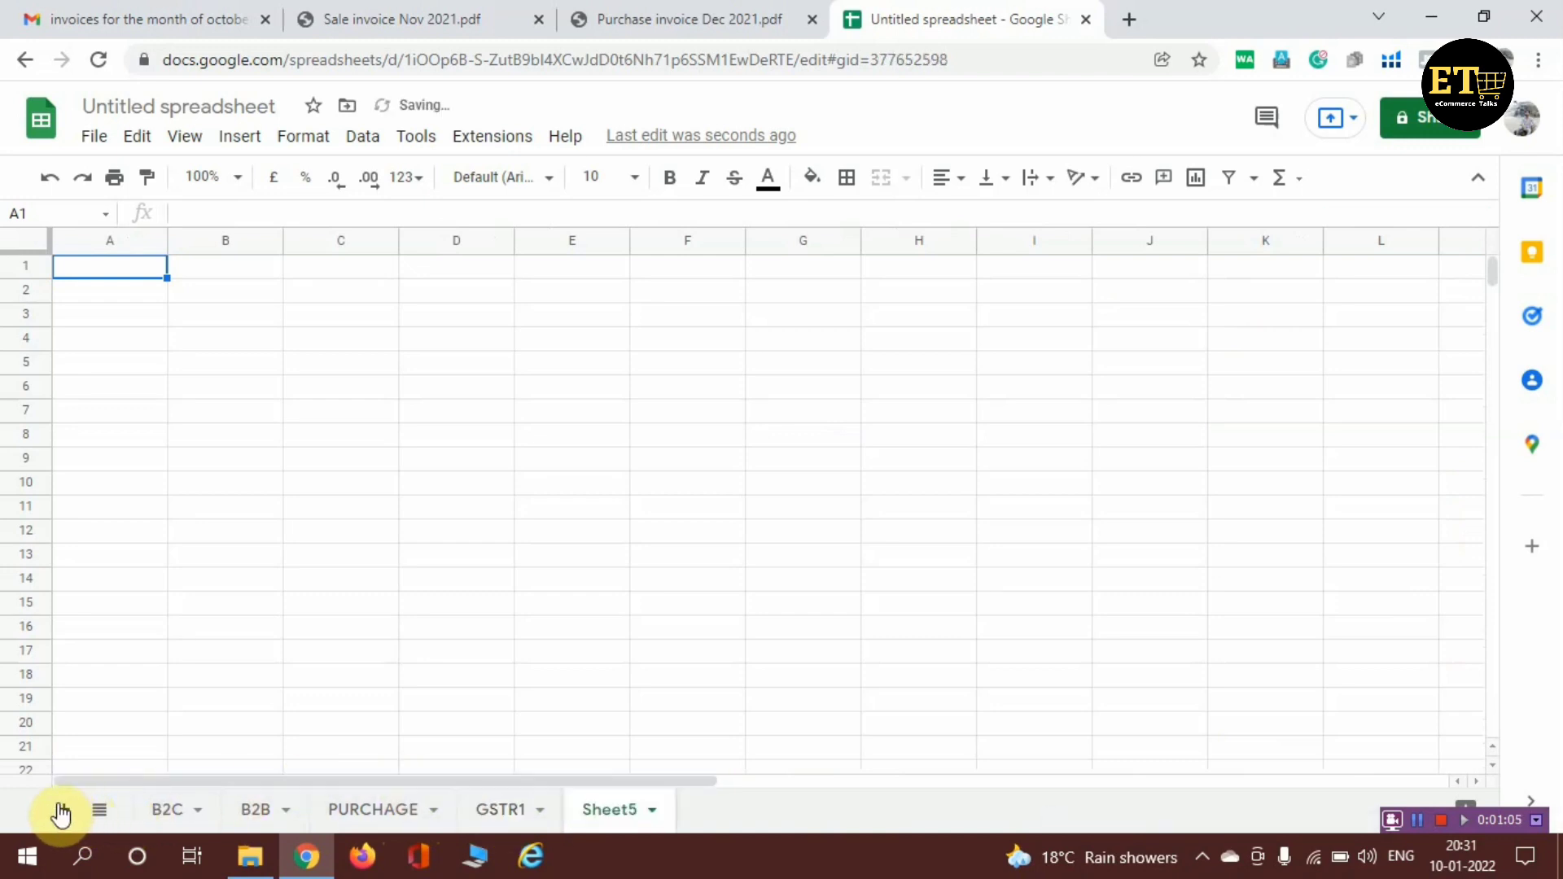
pyautogui.doubleClick(607, 814)
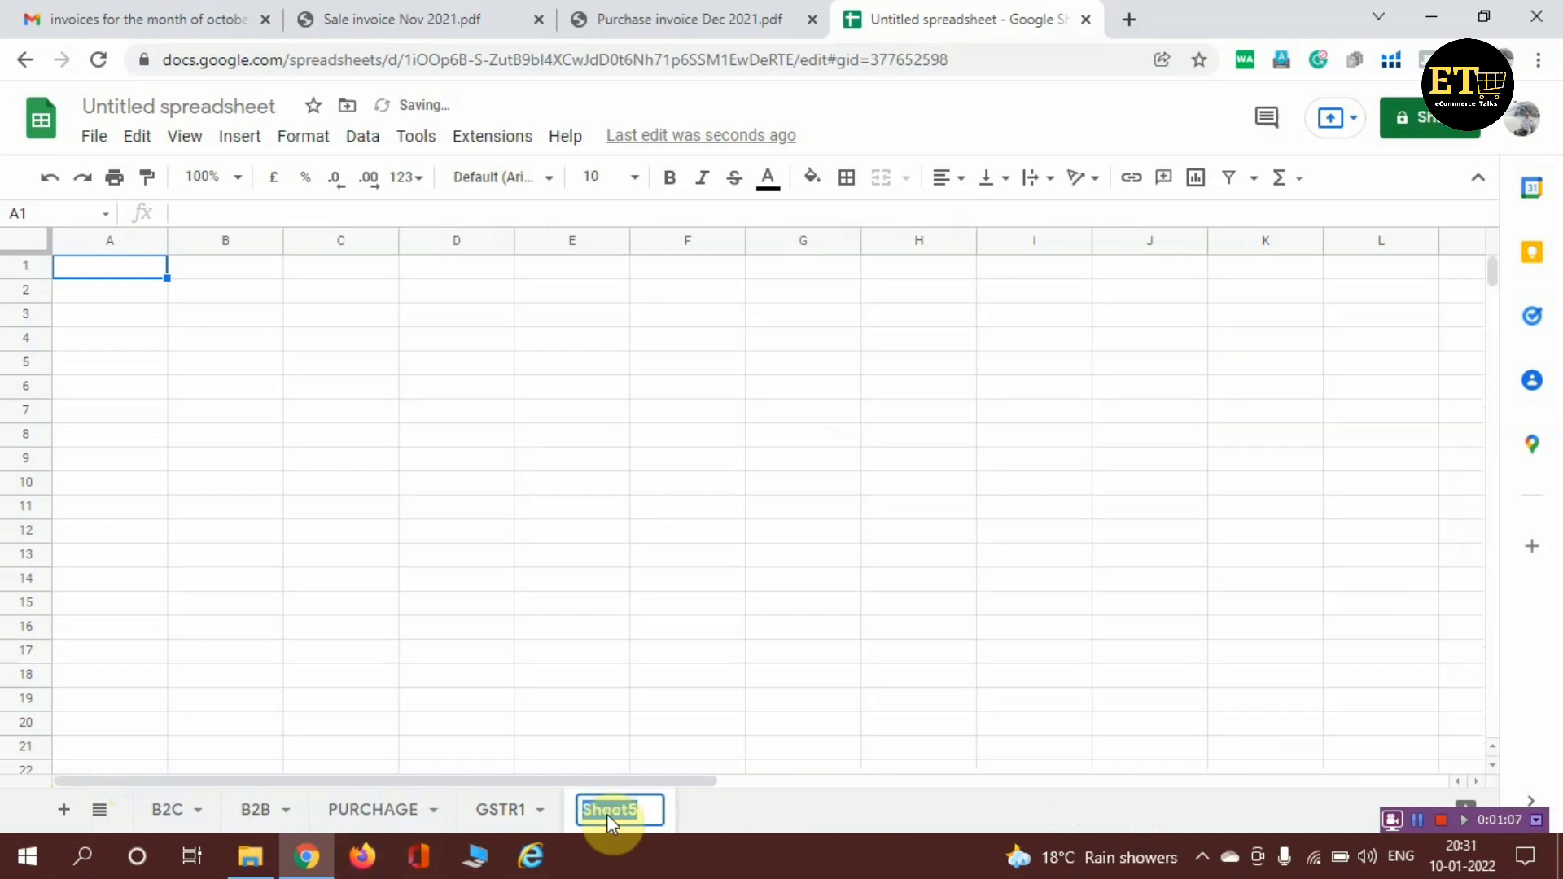
pyautogui.write('G')
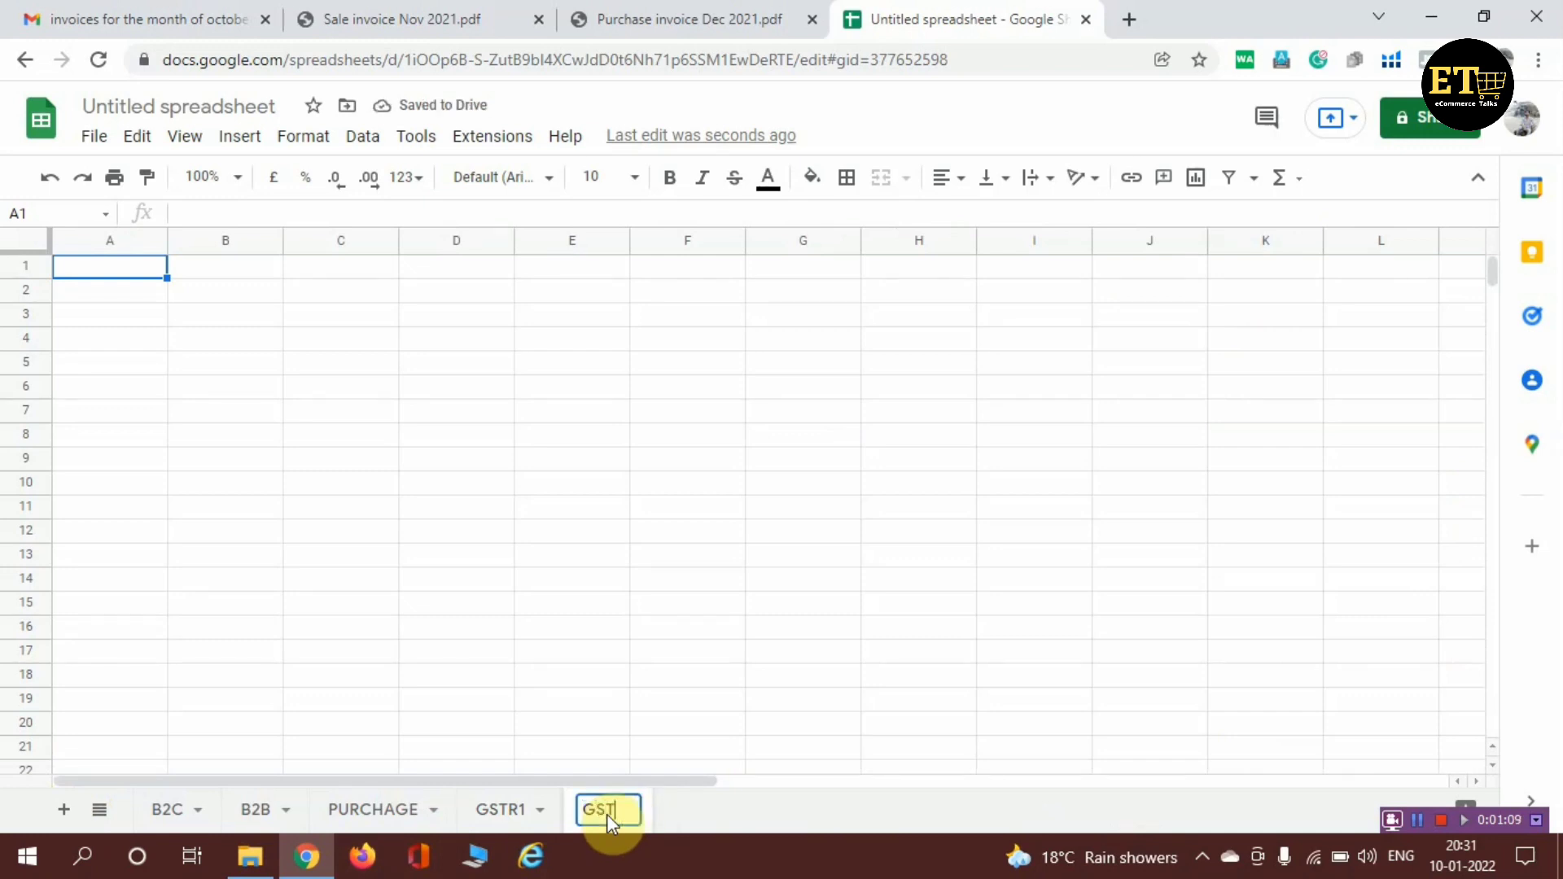
pyautogui.write('STR3B')
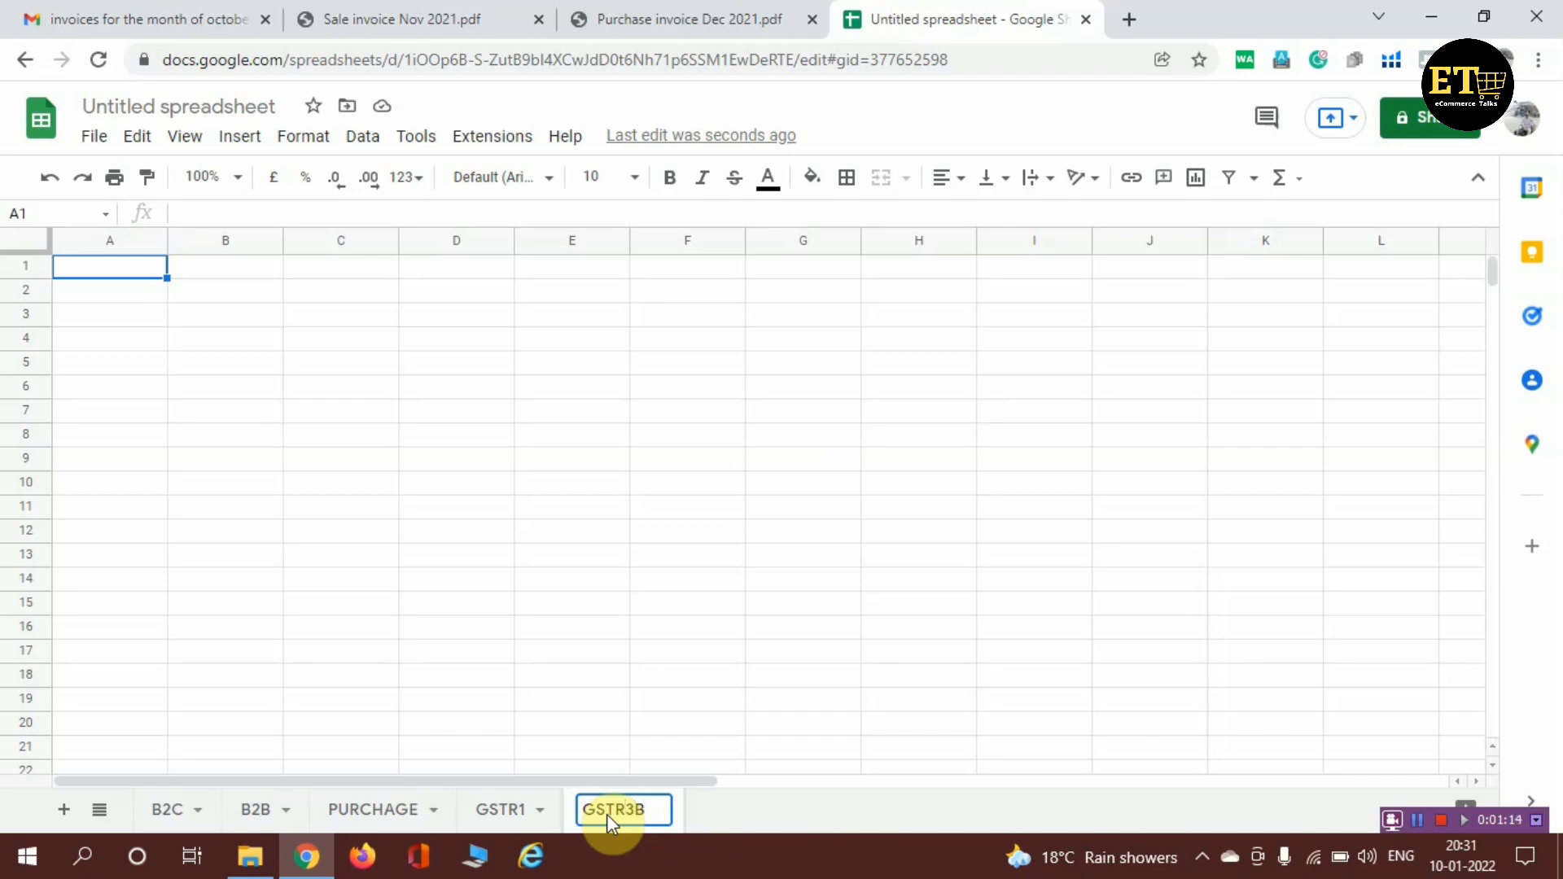
pyautogui.write('-')
pyautogui.click(79, 437)
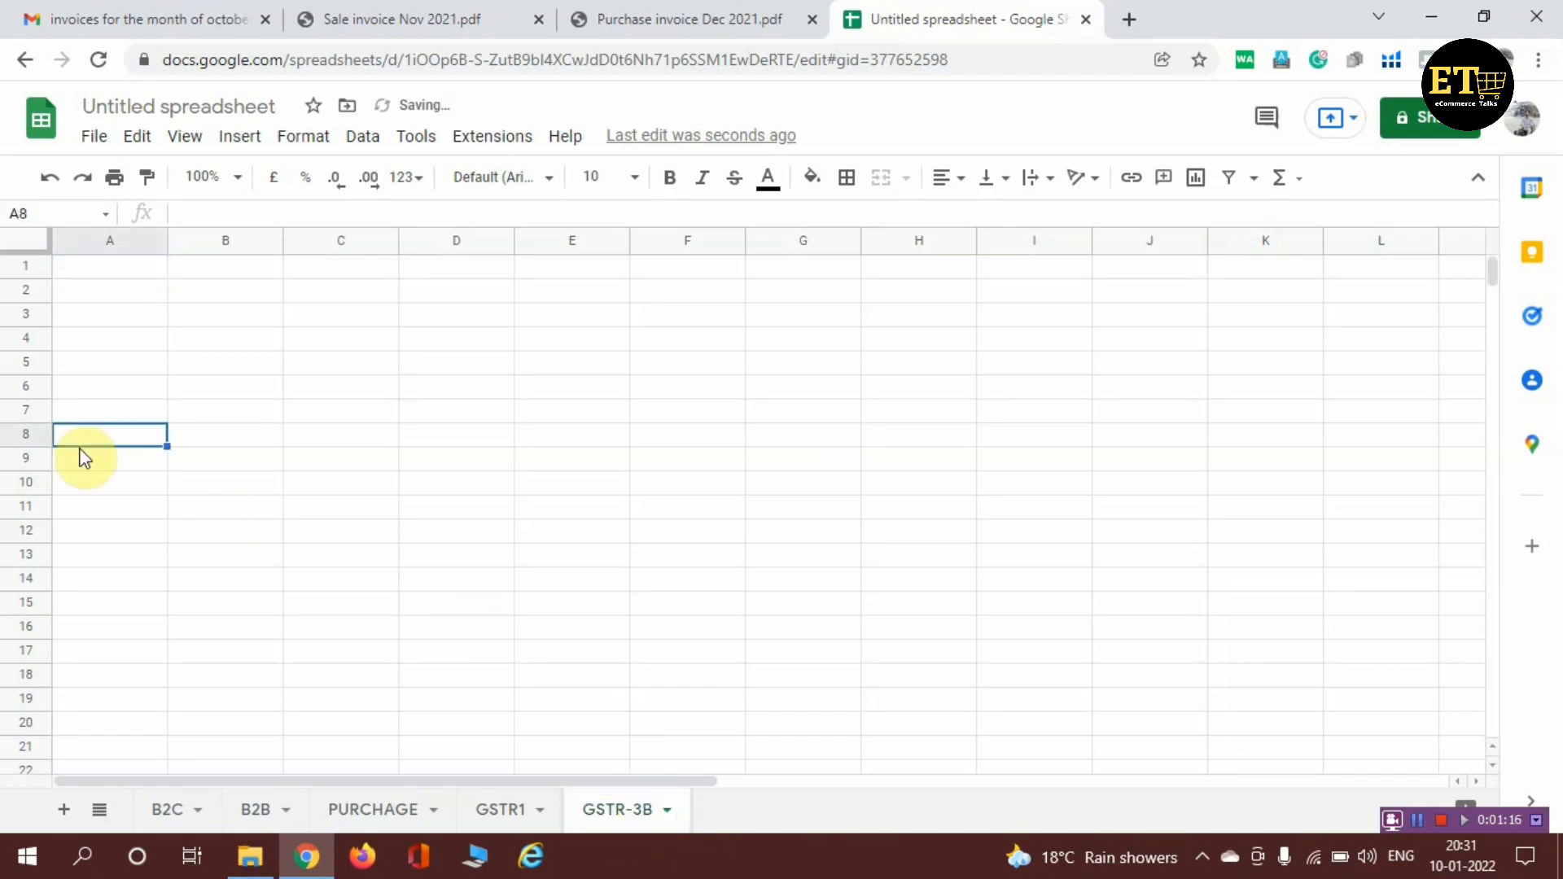
# Start a pivot table from the B2C sheet's data and set its data range to the full columns B2C!A:R
pyautogui.click(1416, 821)
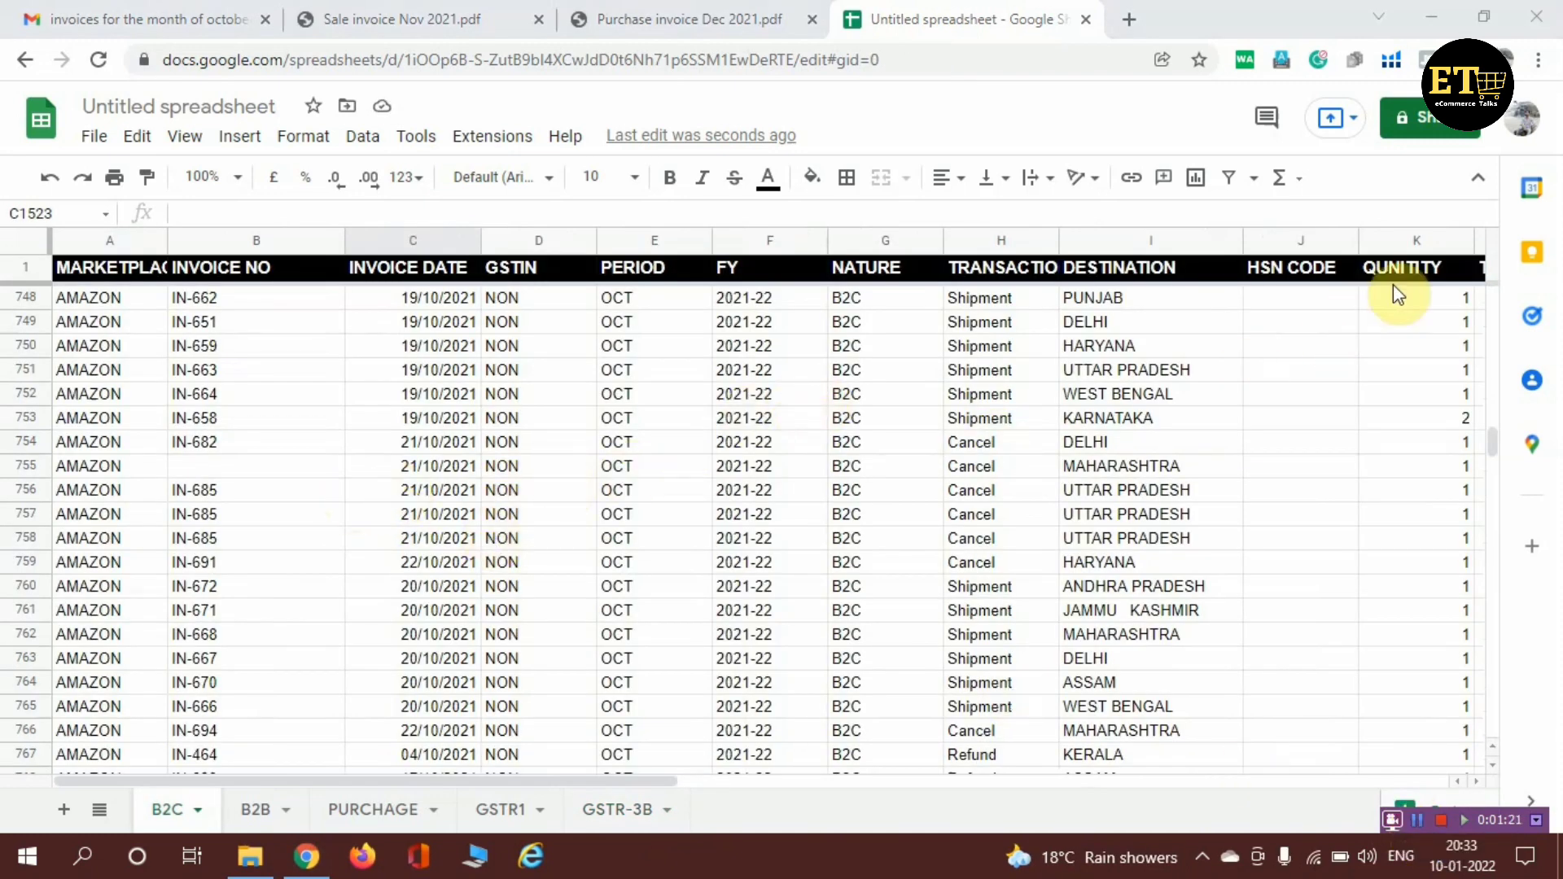
pyautogui.click(1494, 441)
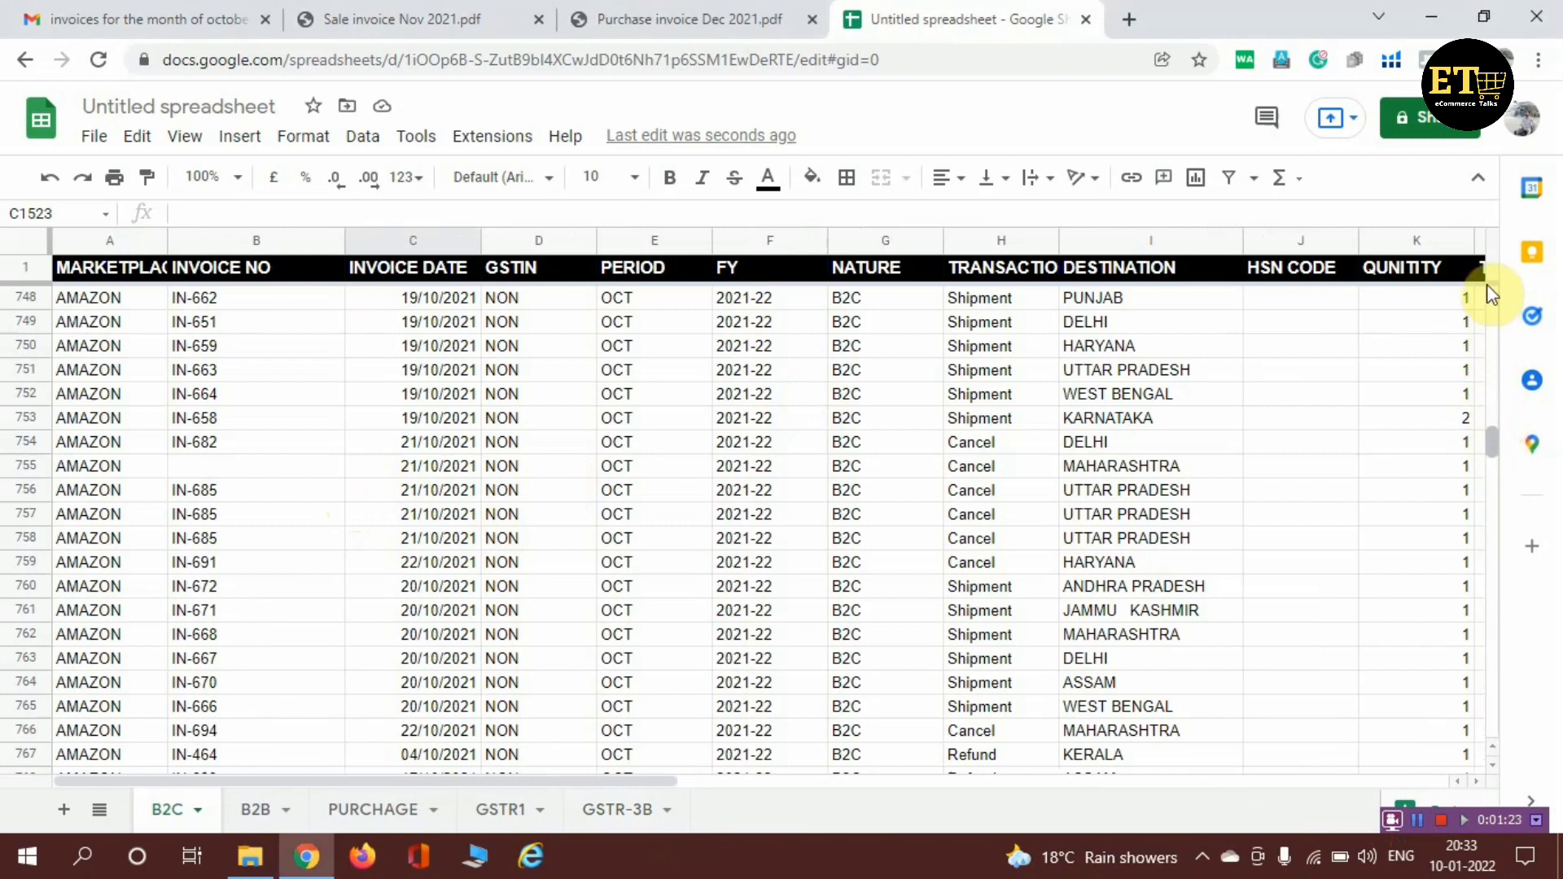
pyautogui.moveTo(1487, 291); pyautogui.dragTo(1488, 292)
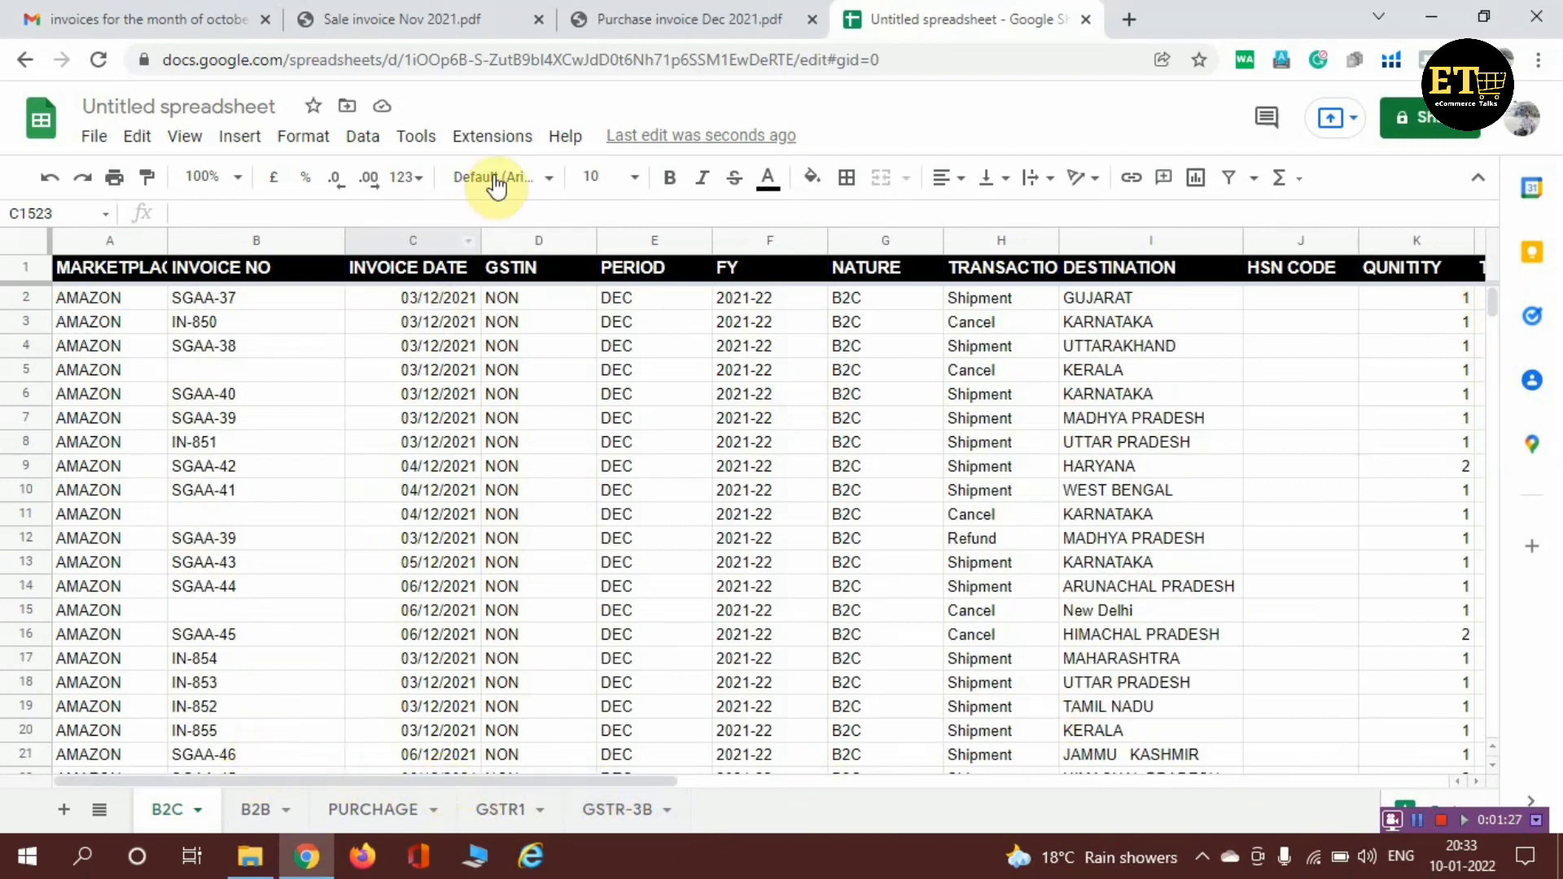
pyautogui.click(252, 147)
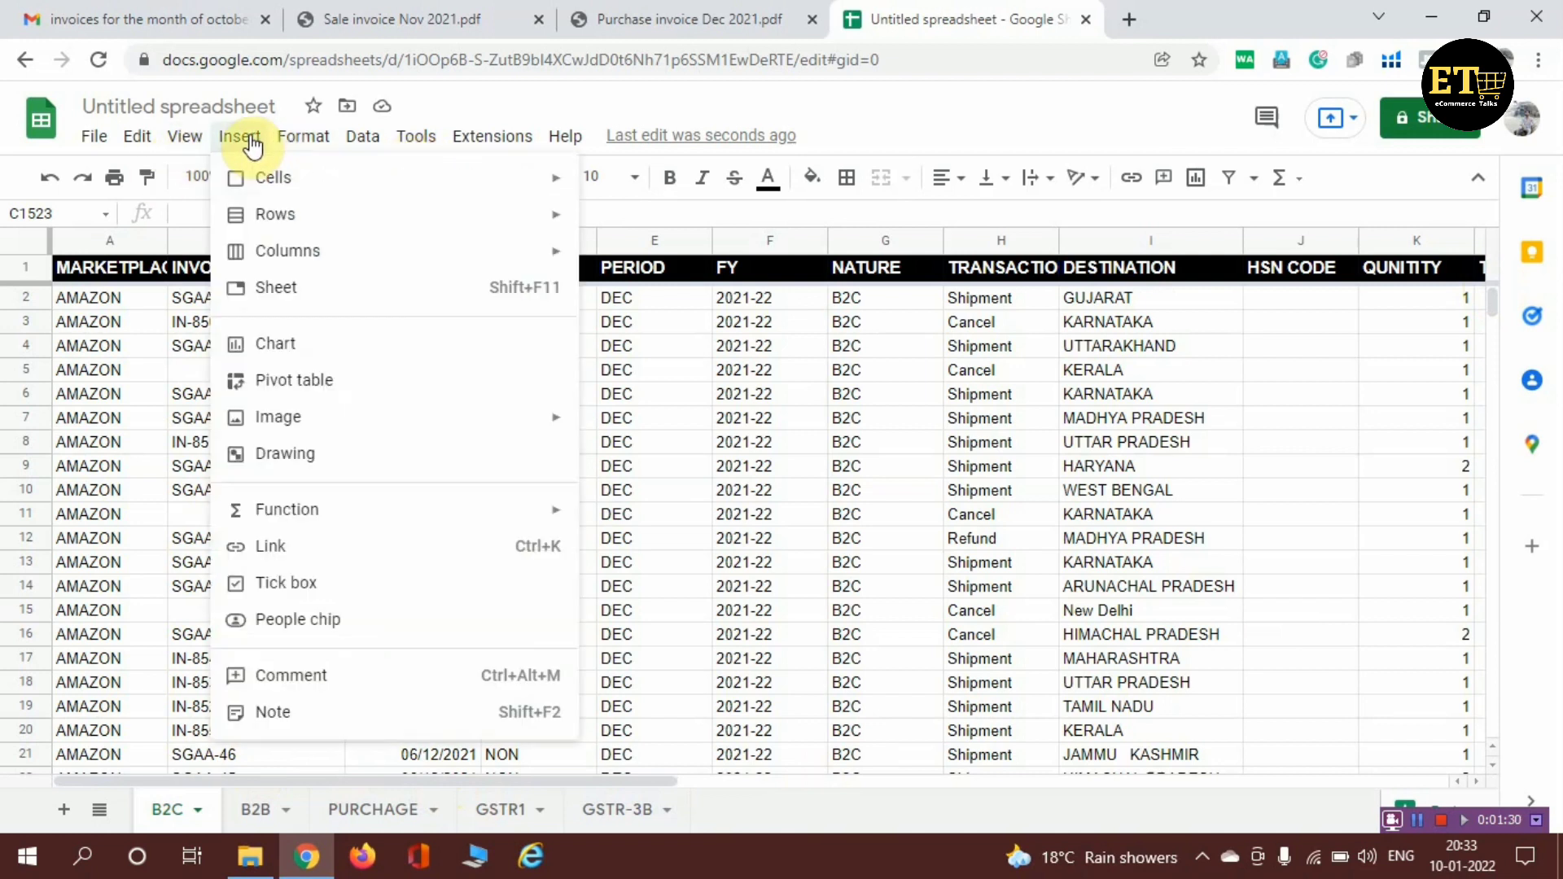
pyautogui.click(299, 381)
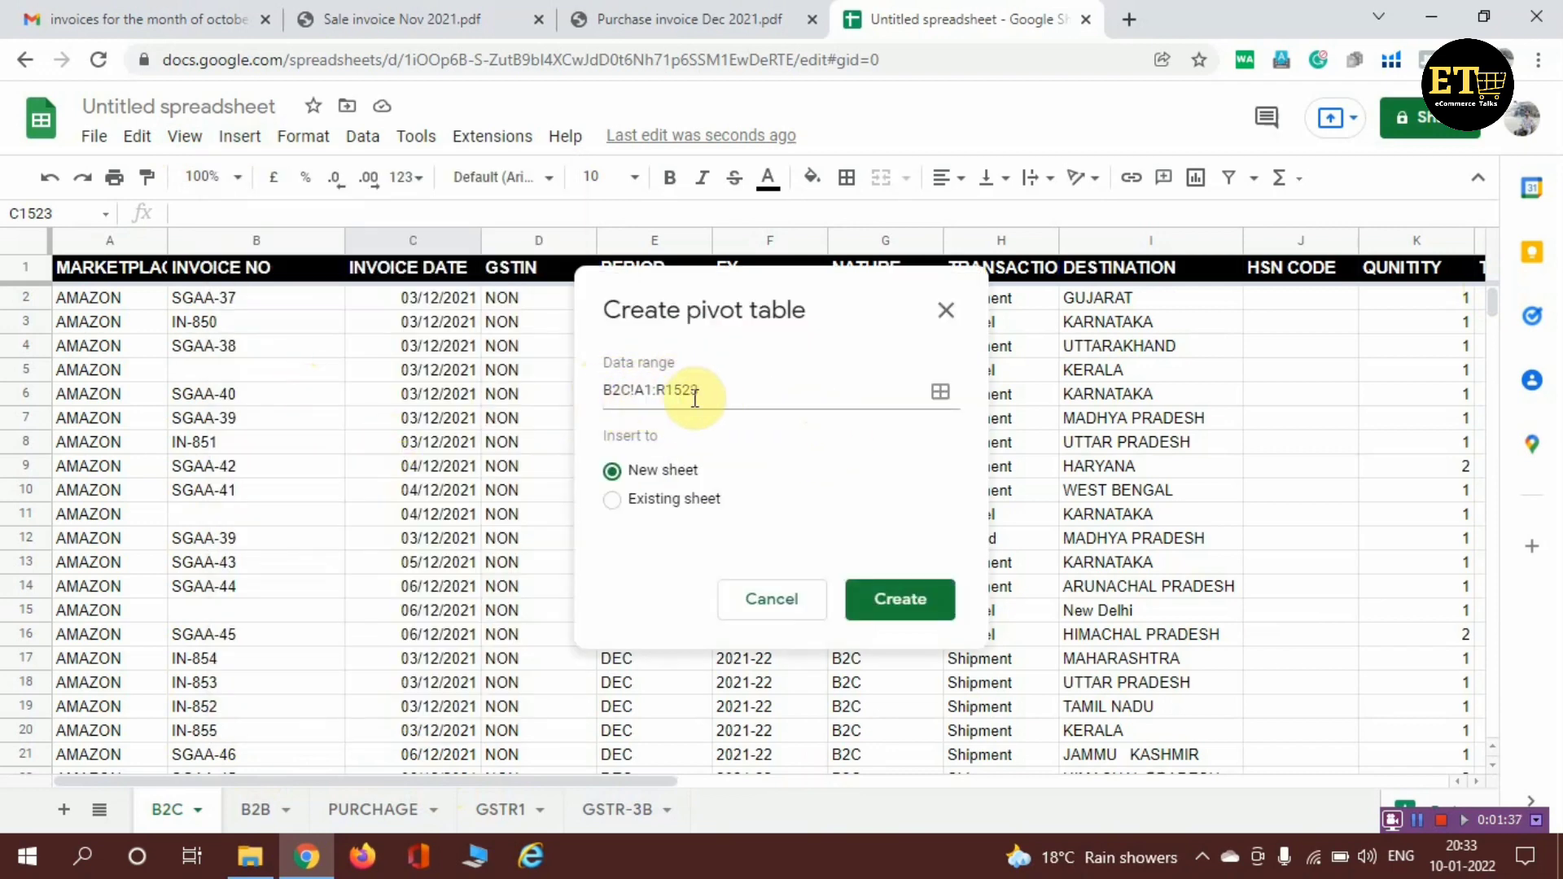
pyautogui.click(652, 391)
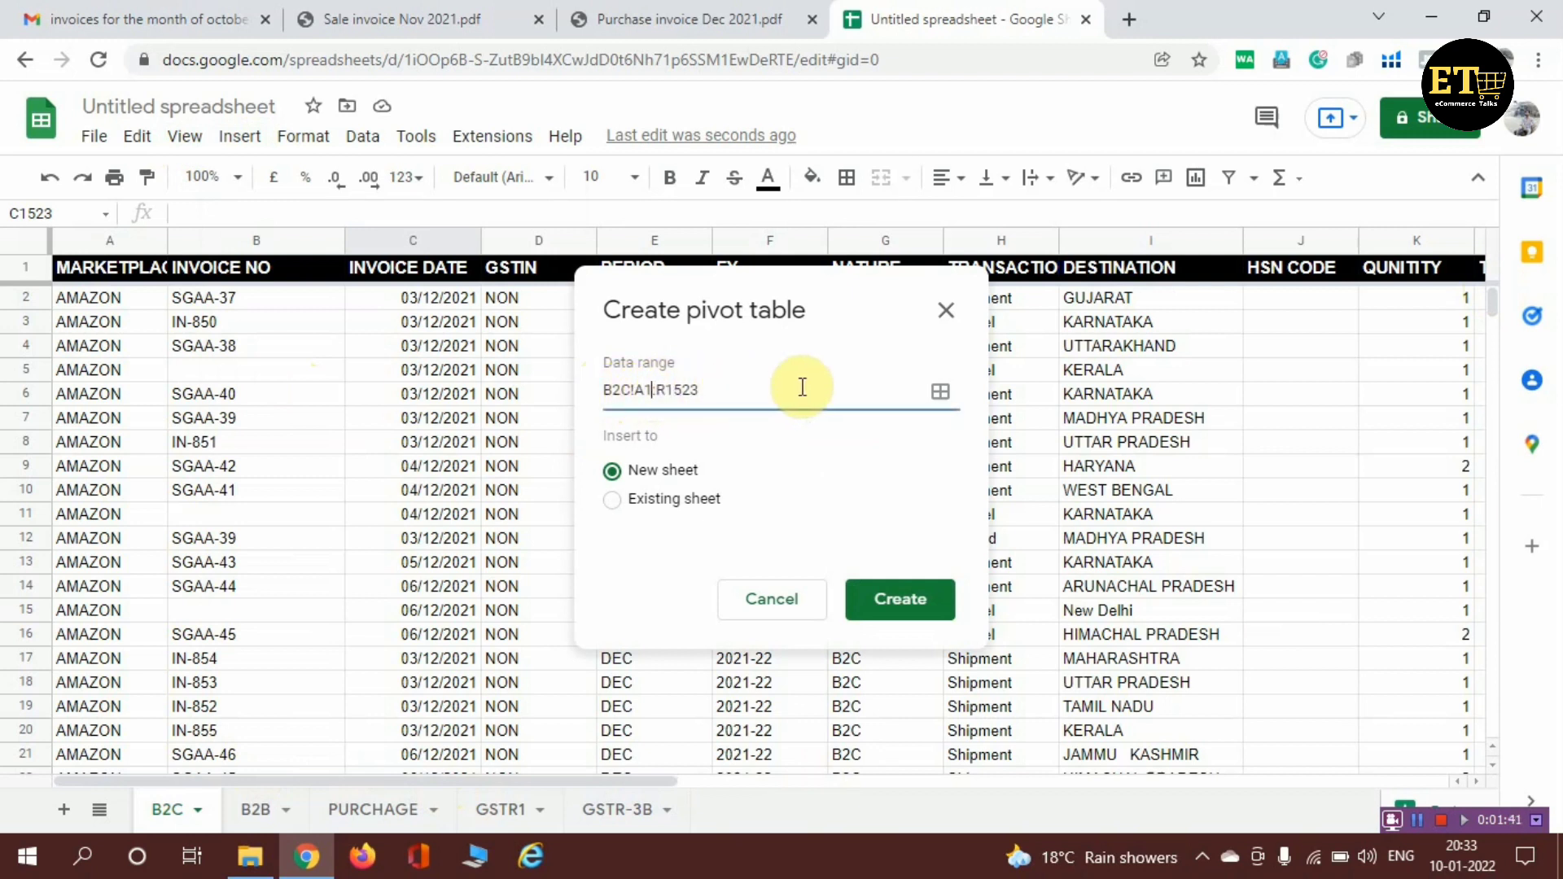
pyautogui.press('BackSpace')
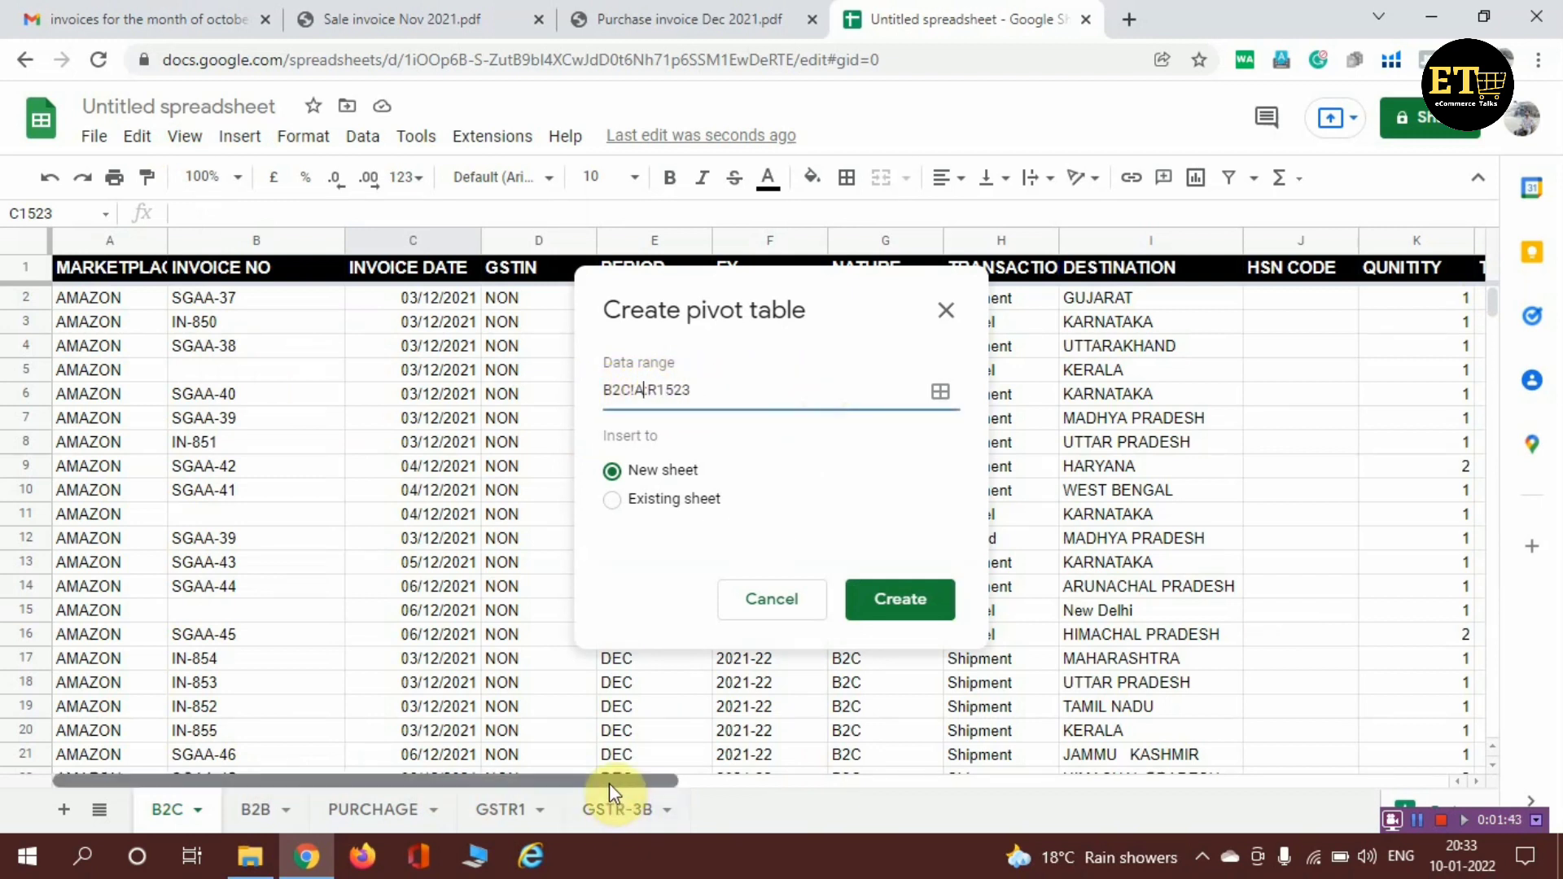
pyautogui.moveTo(609, 784); pyautogui.dragTo(1068, 756)
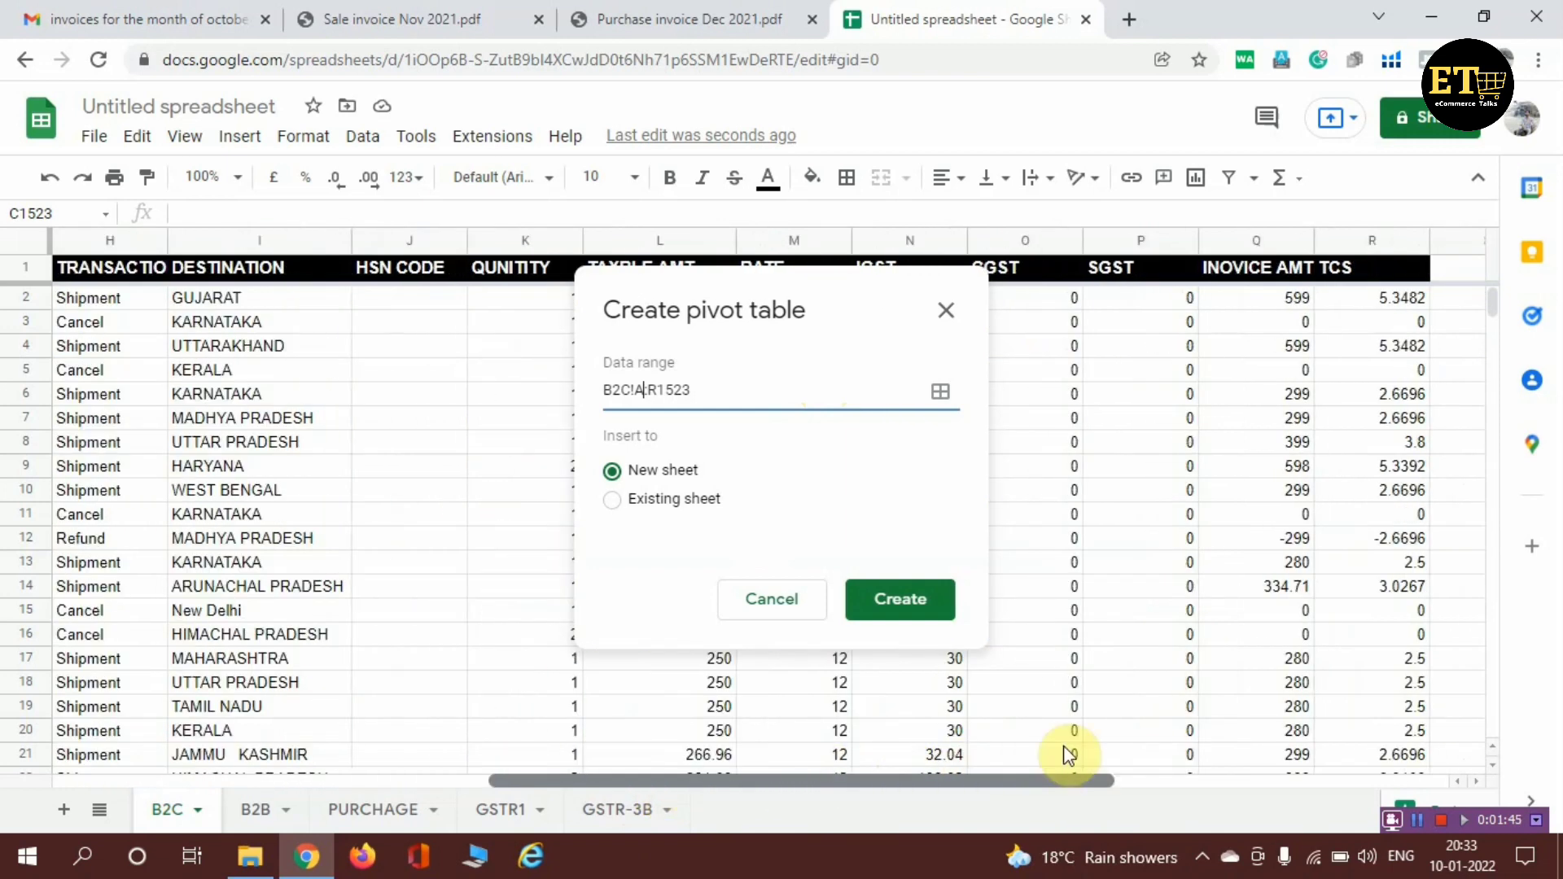
pyautogui.click(691, 392)
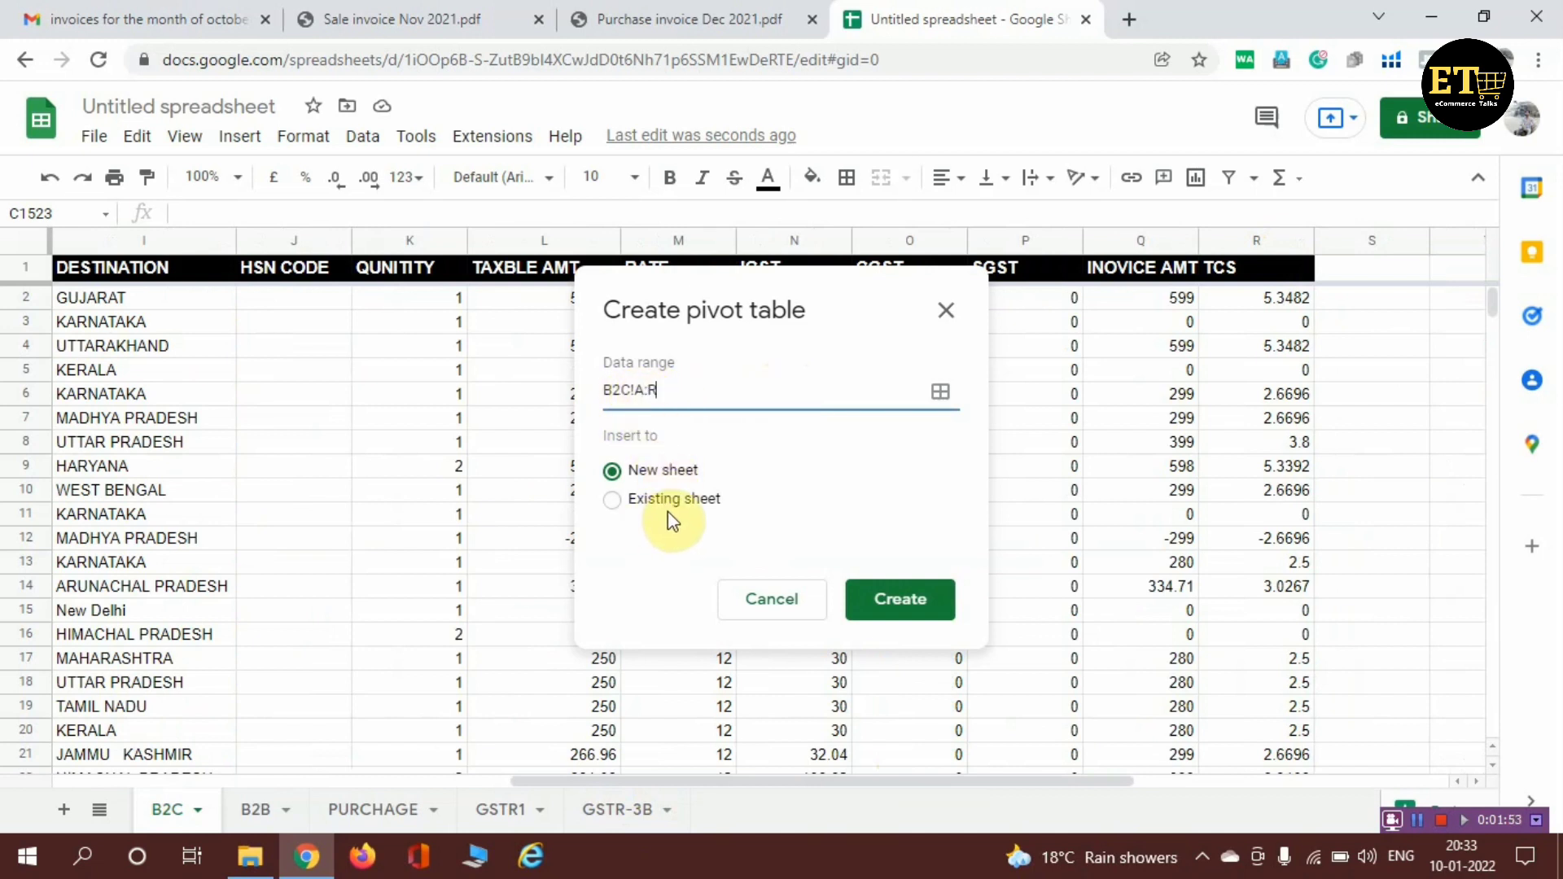
# Set the pivot table's location to cell G4 of the existing GSTR1 sheet and create it
pyautogui.click(613, 500)
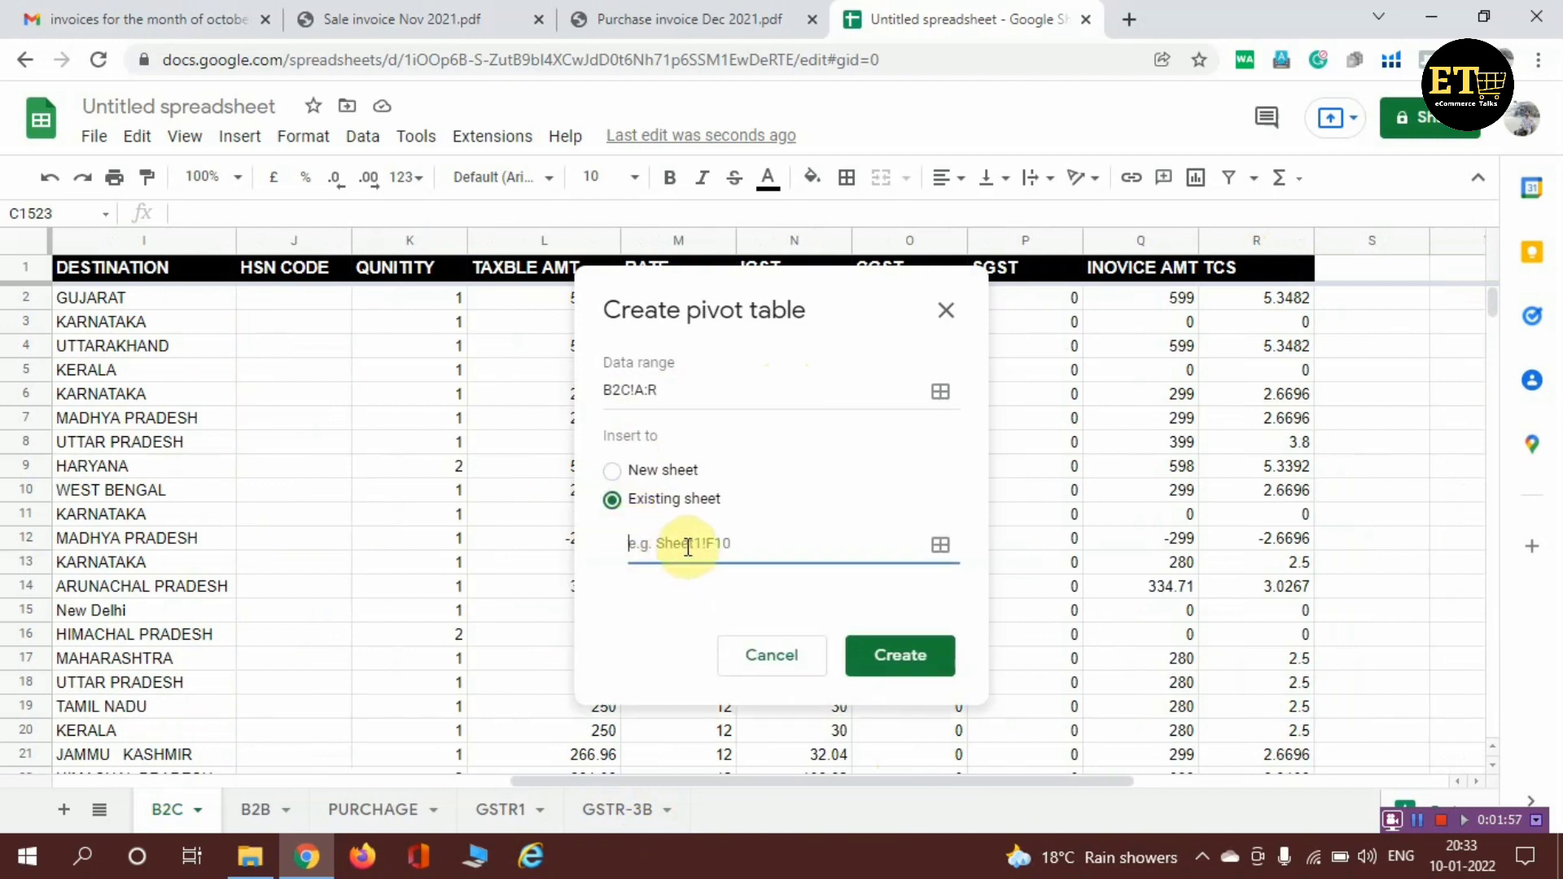
pyautogui.click(506, 811)
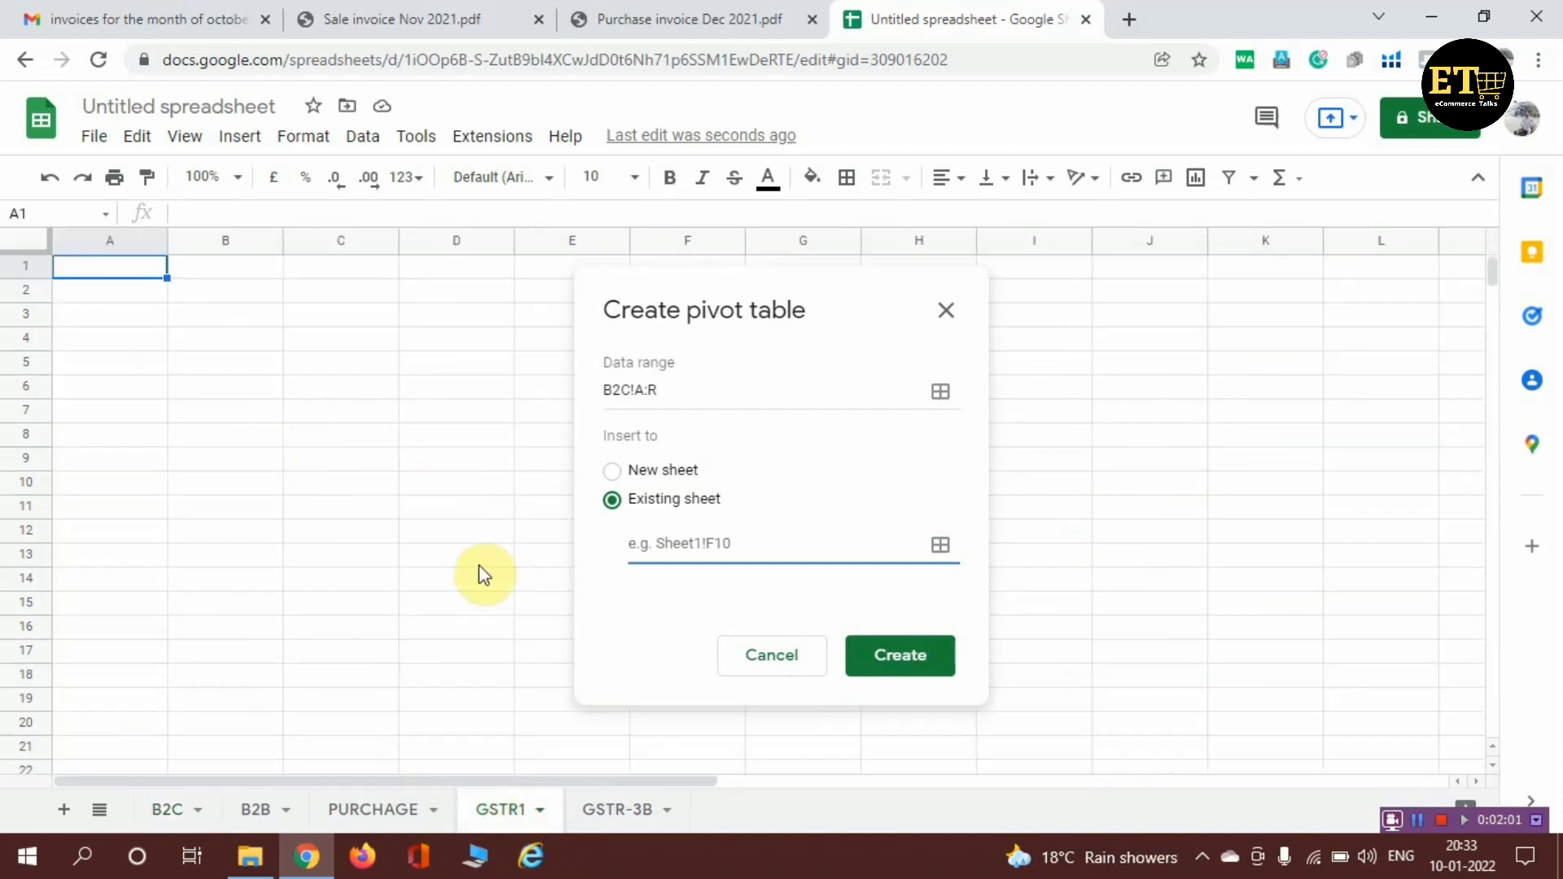
pyautogui.moveTo(427, 780); pyautogui.dragTo(637, 773)
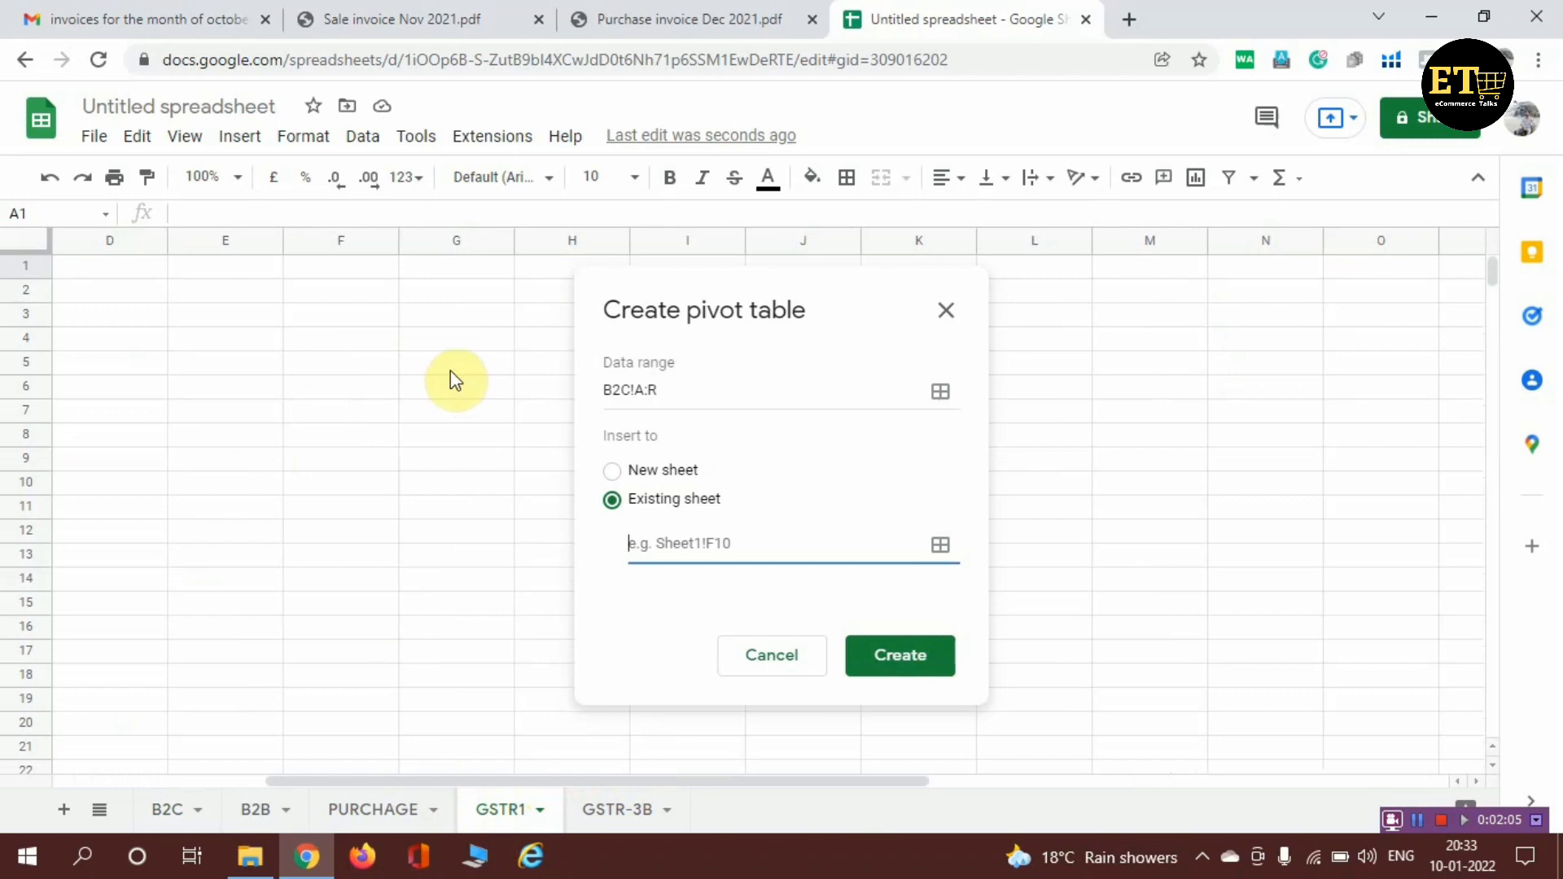
pyautogui.click(422, 334)
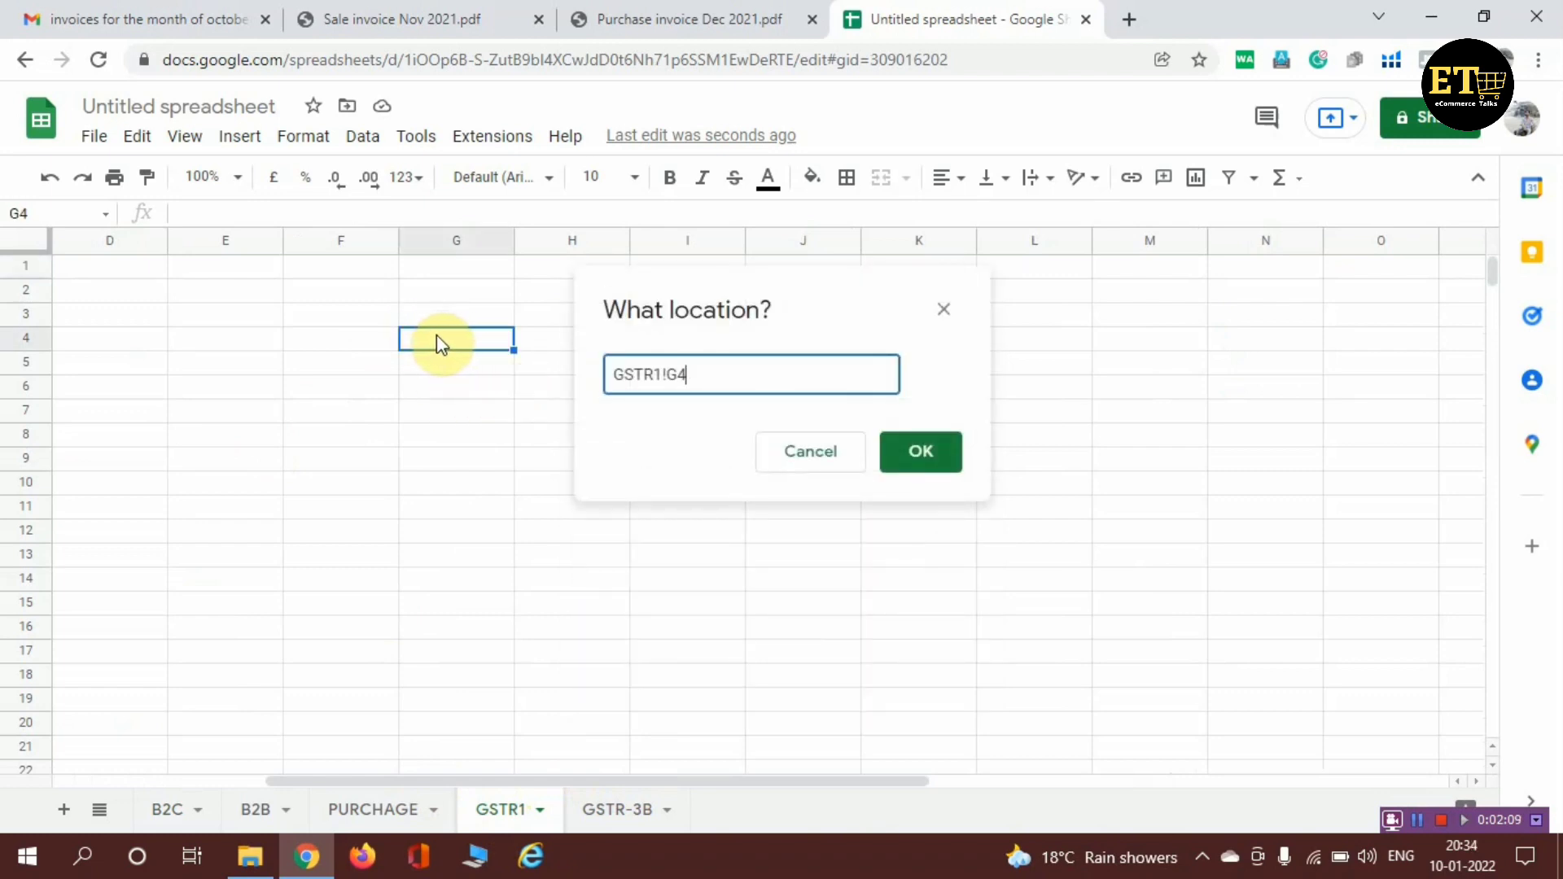
pyautogui.click(935, 454)
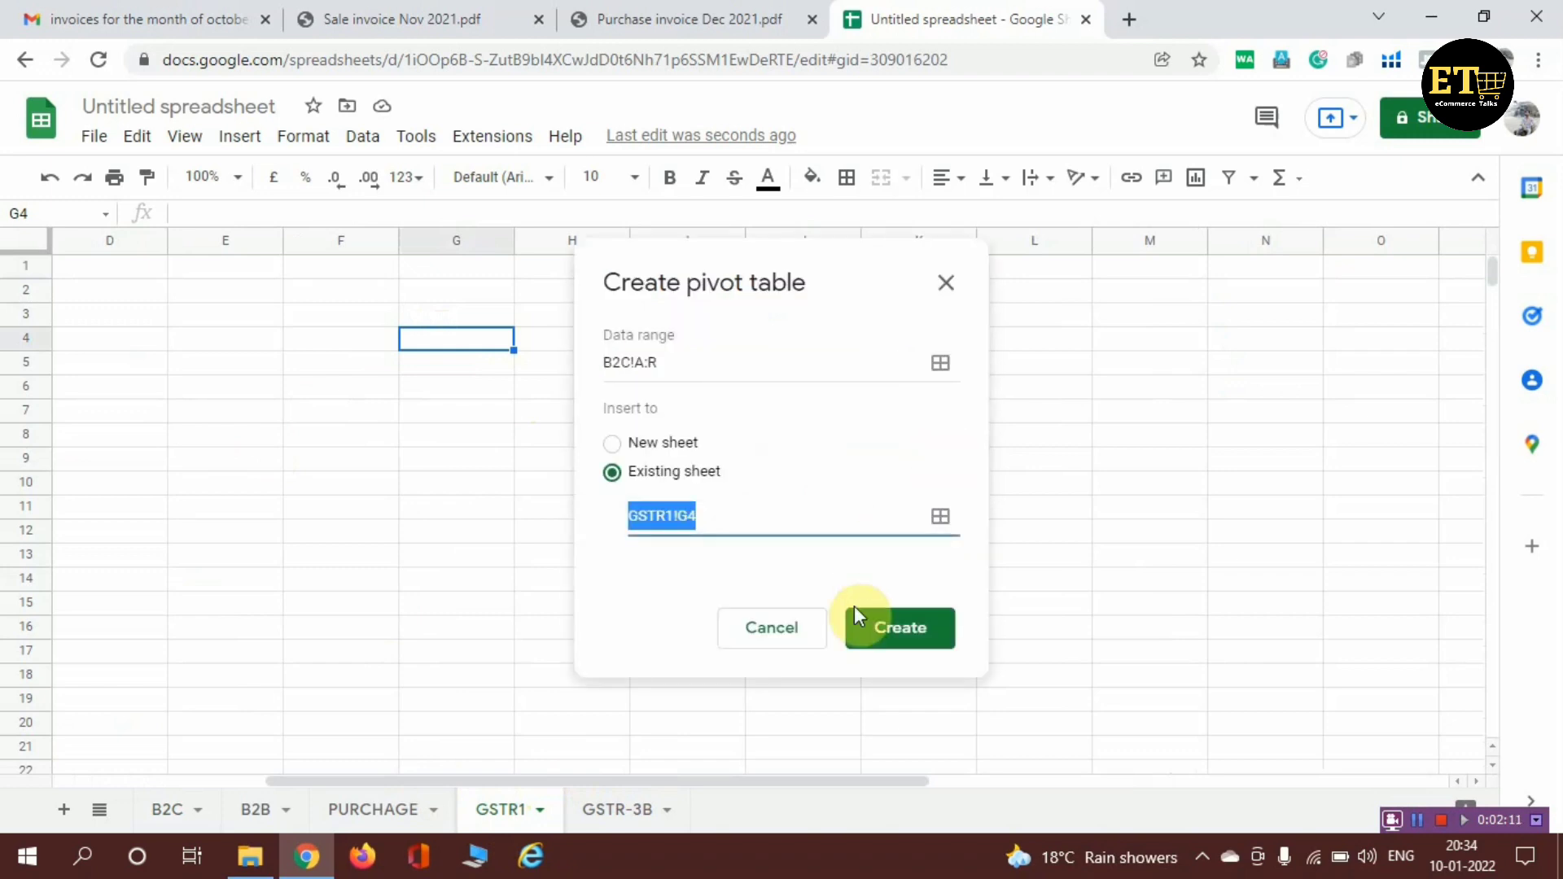
pyautogui.click(912, 630)
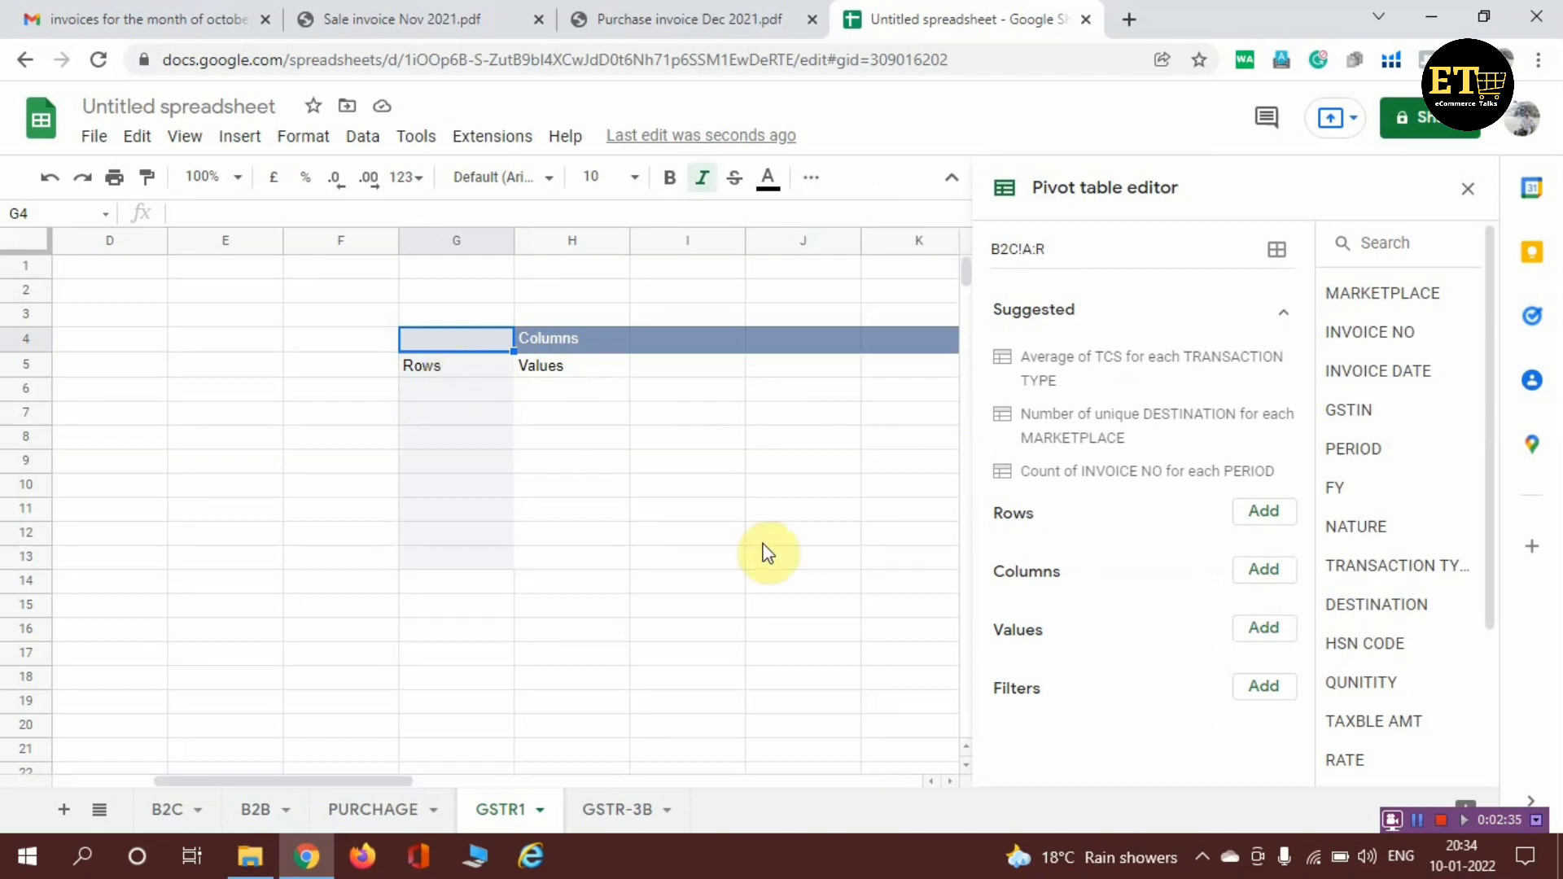
# Add DESTINATION as the pivot table's row field and look through the listed destinations
pyautogui.click(1263, 511)
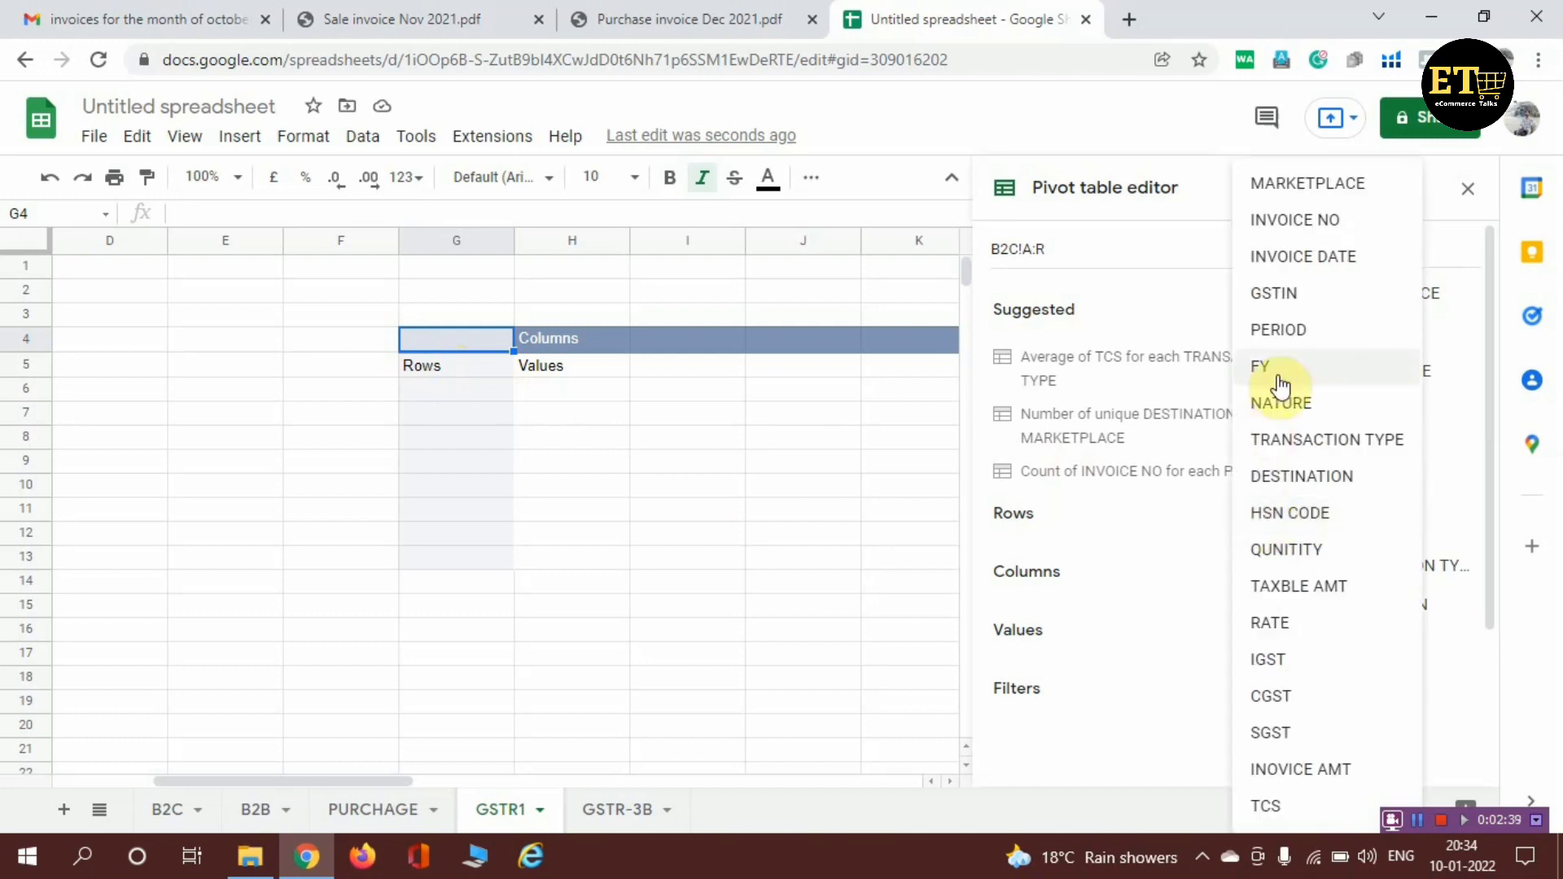
pyautogui.click(1309, 480)
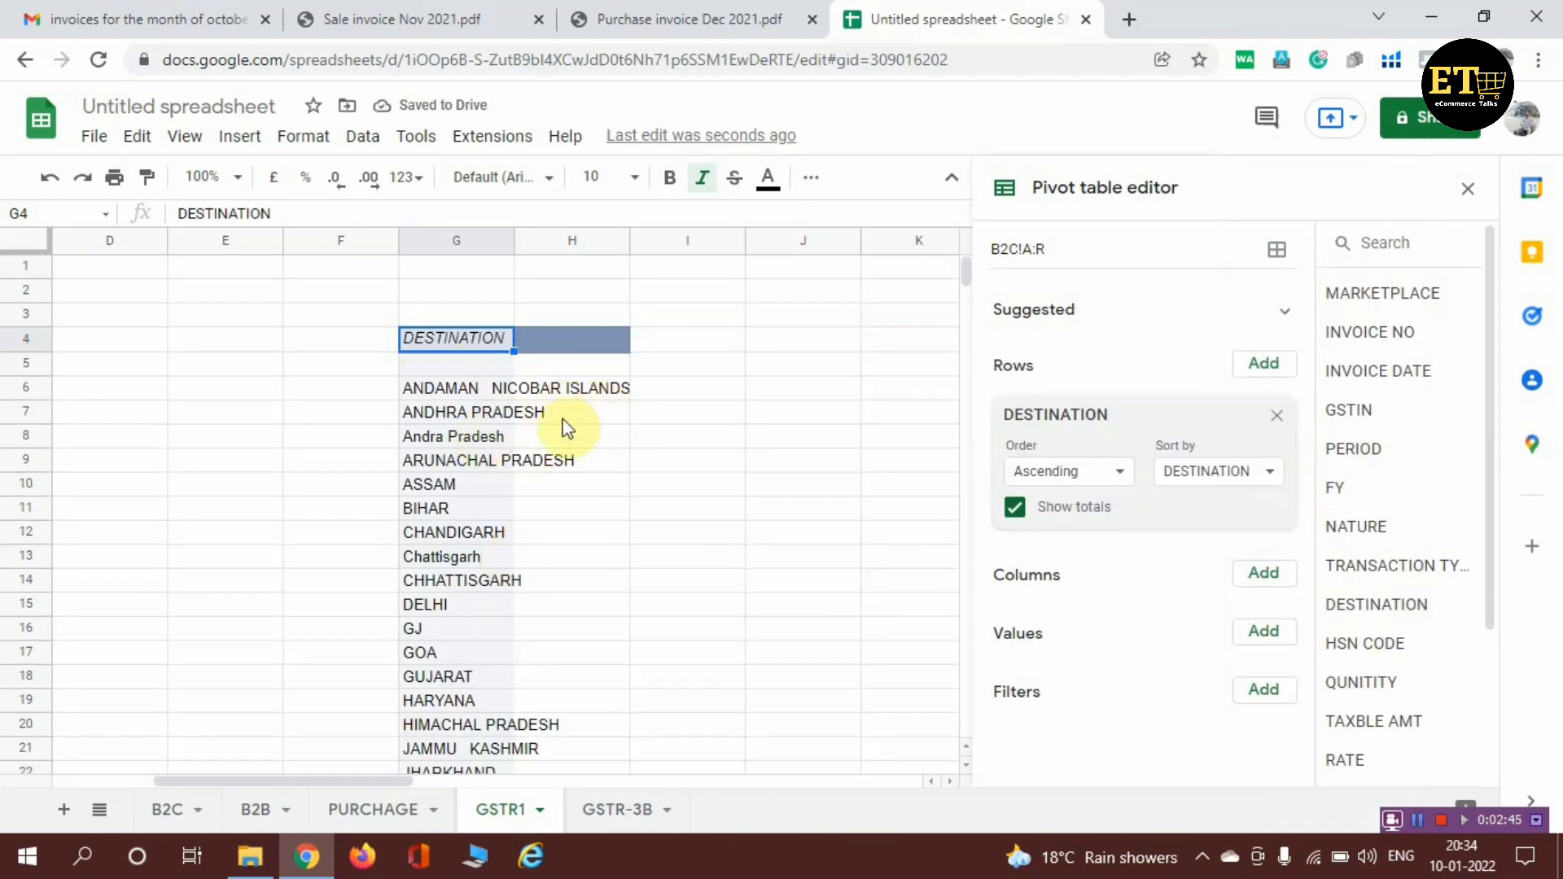
pyautogui.scroll(-2, 496, 583)
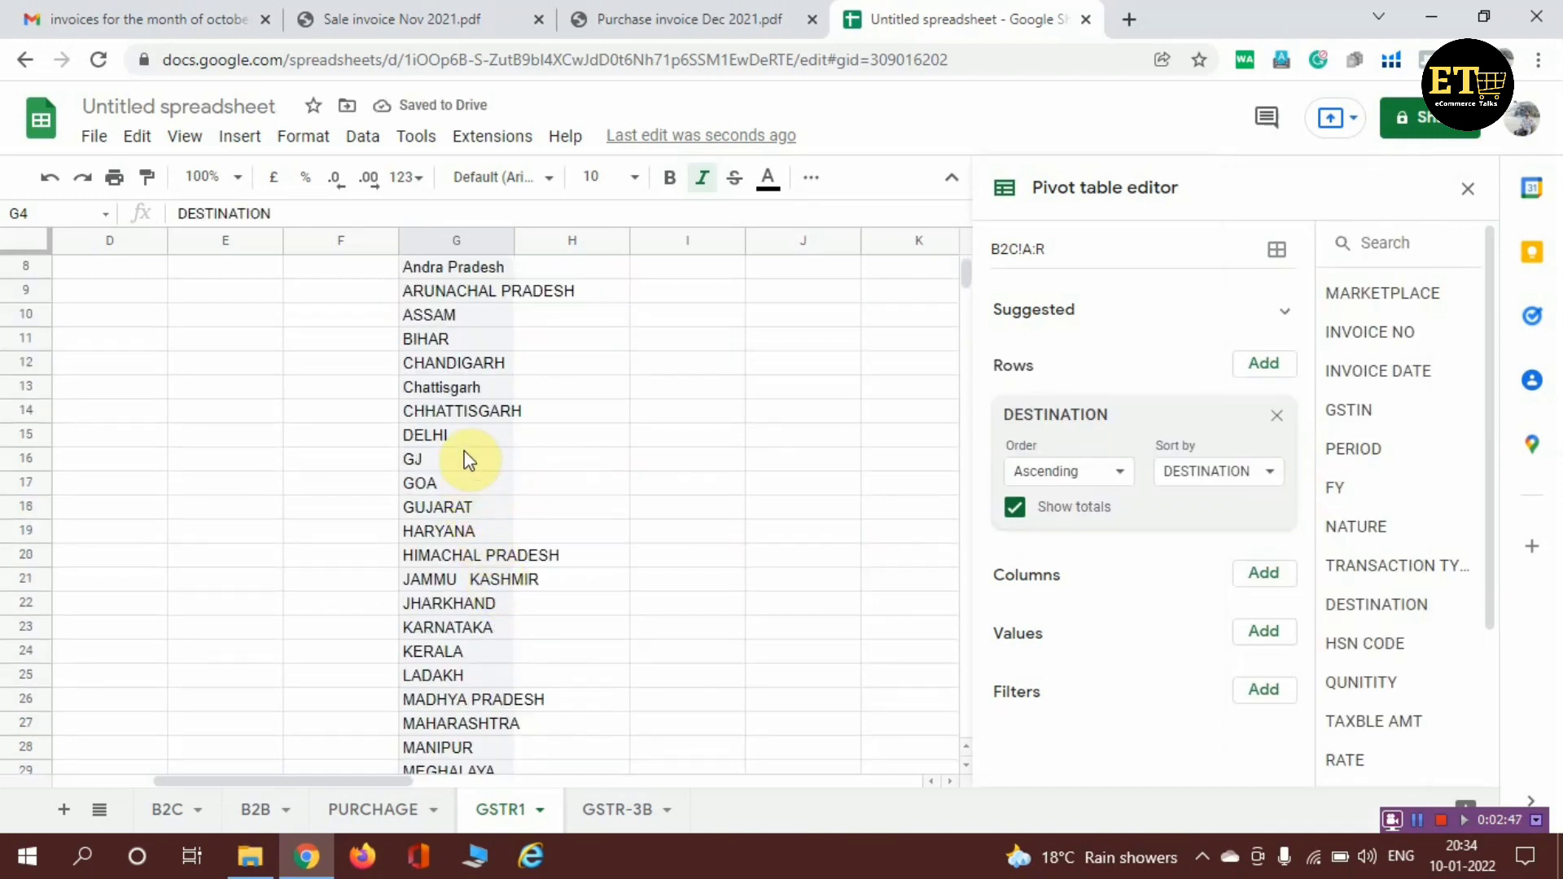
pyautogui.scroll(-6, 464, 456)
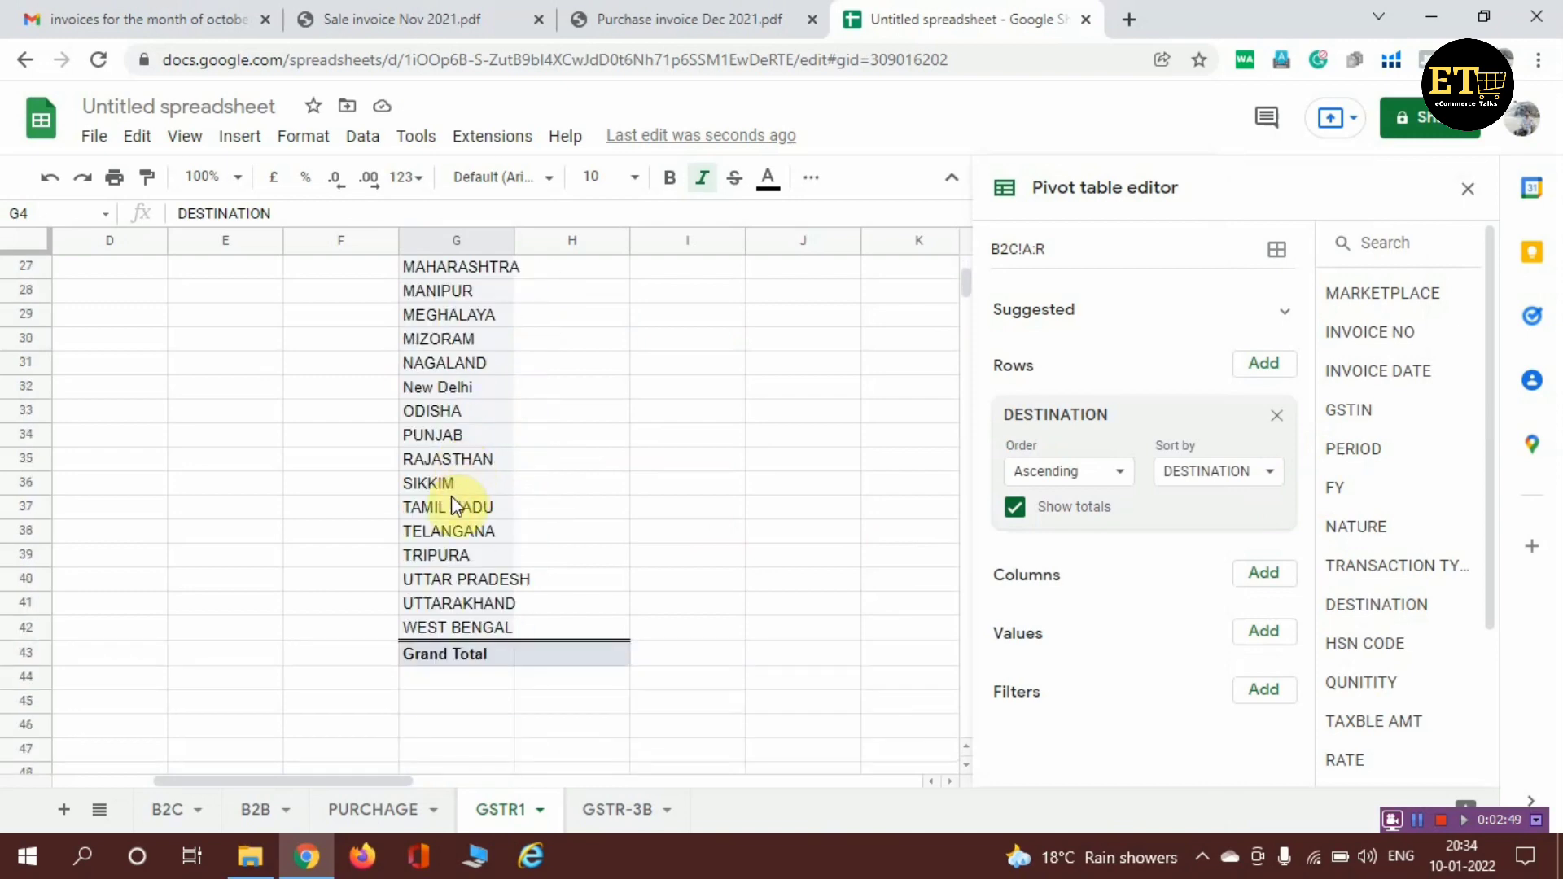
# Add RATE as the second row field under DESTINATION and look through the tax rates listed for each state
pyautogui.scroll(7, 452, 498)
pyautogui.scroll(2, 451, 496)
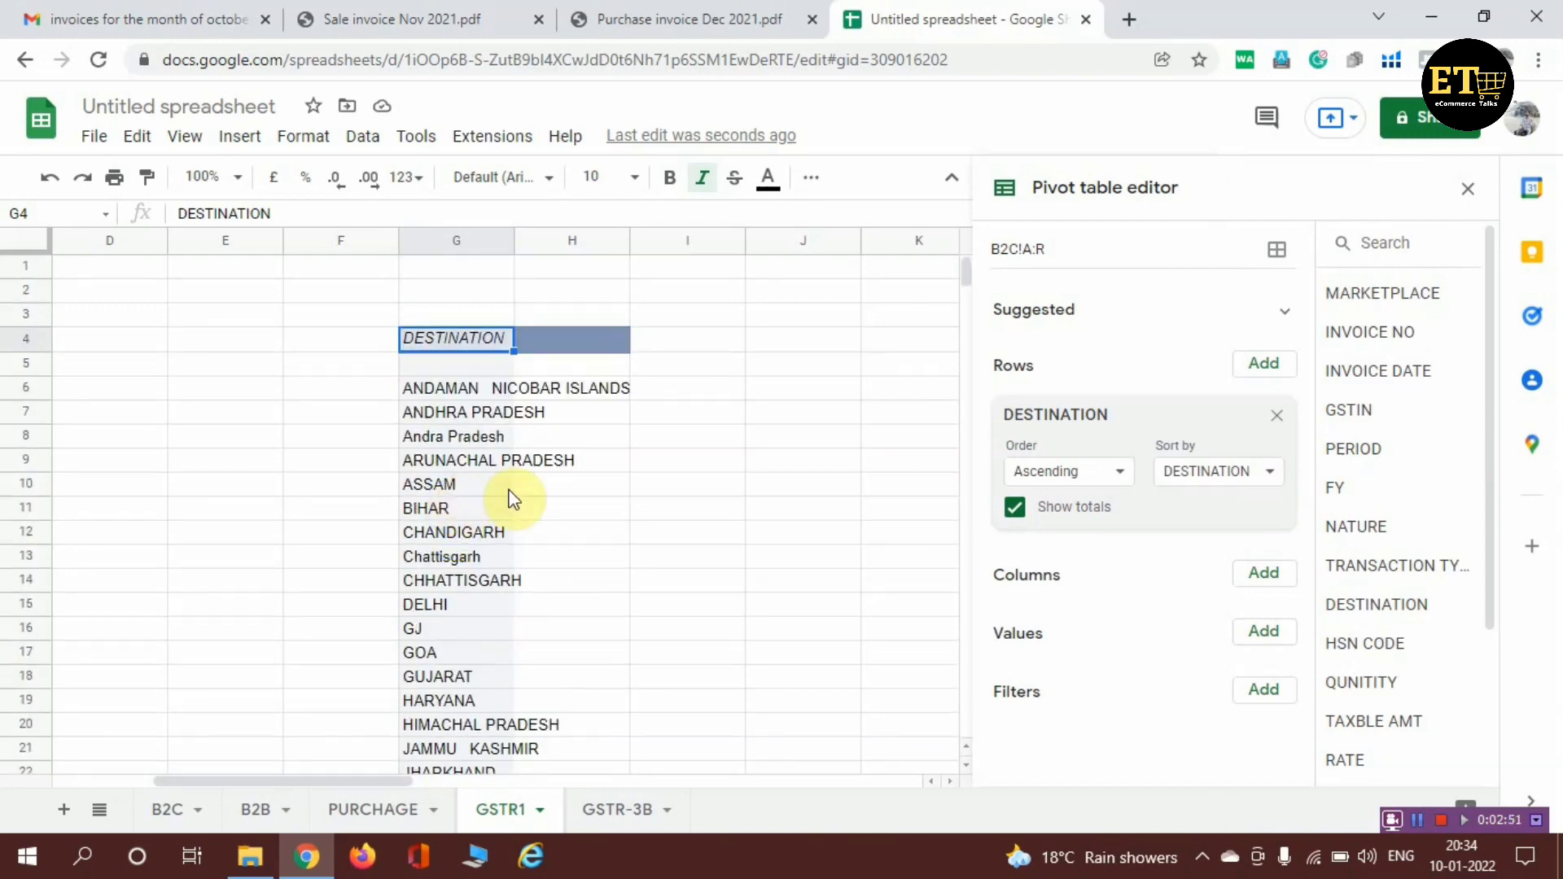
pyautogui.click(1263, 367)
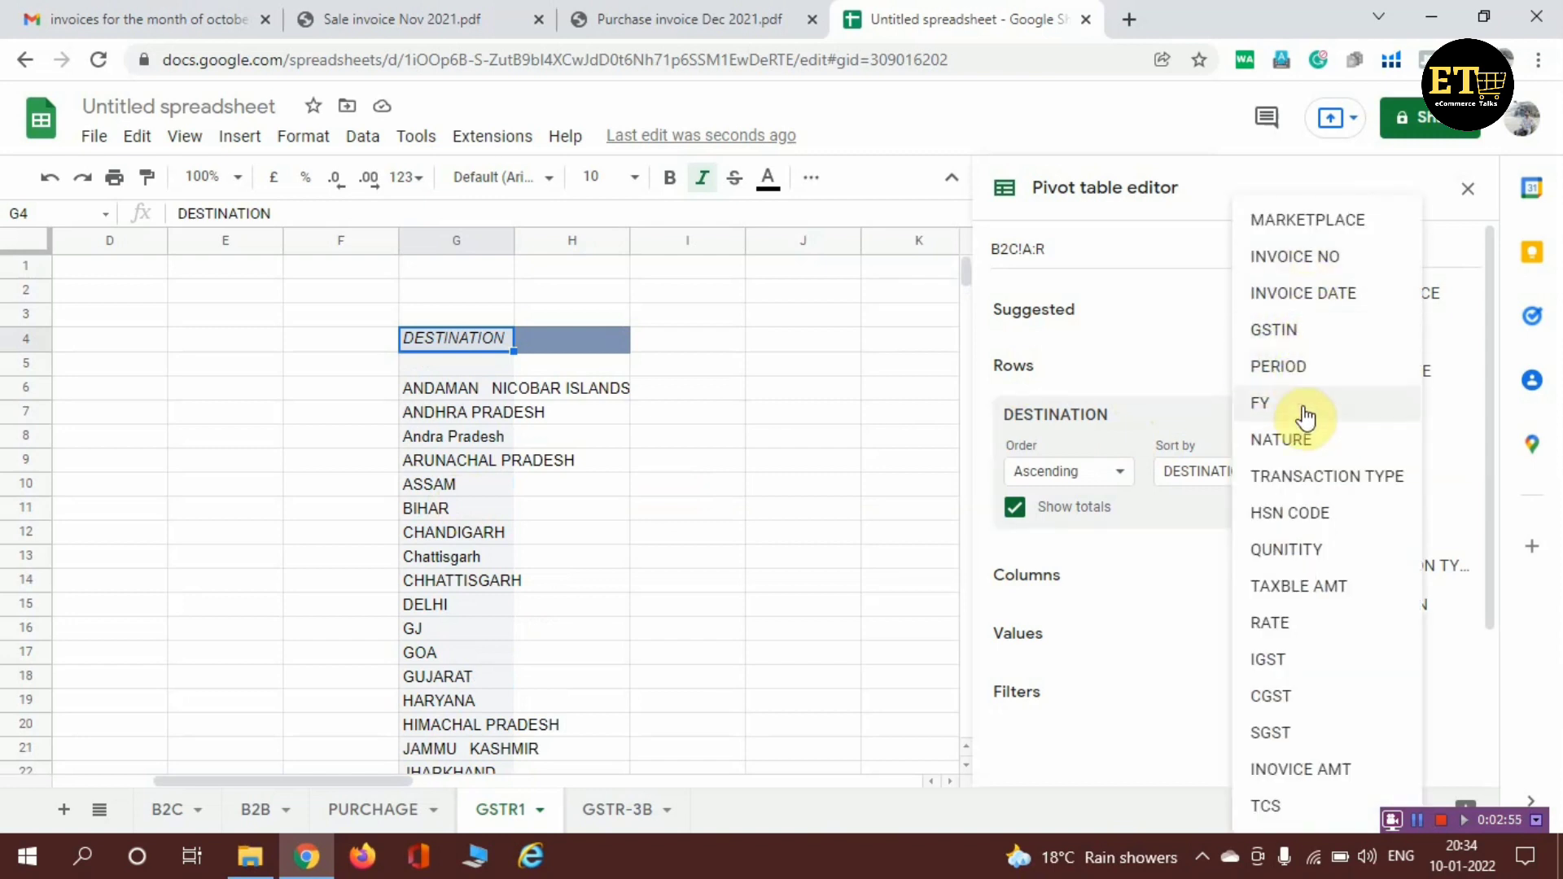
pyautogui.click(1289, 627)
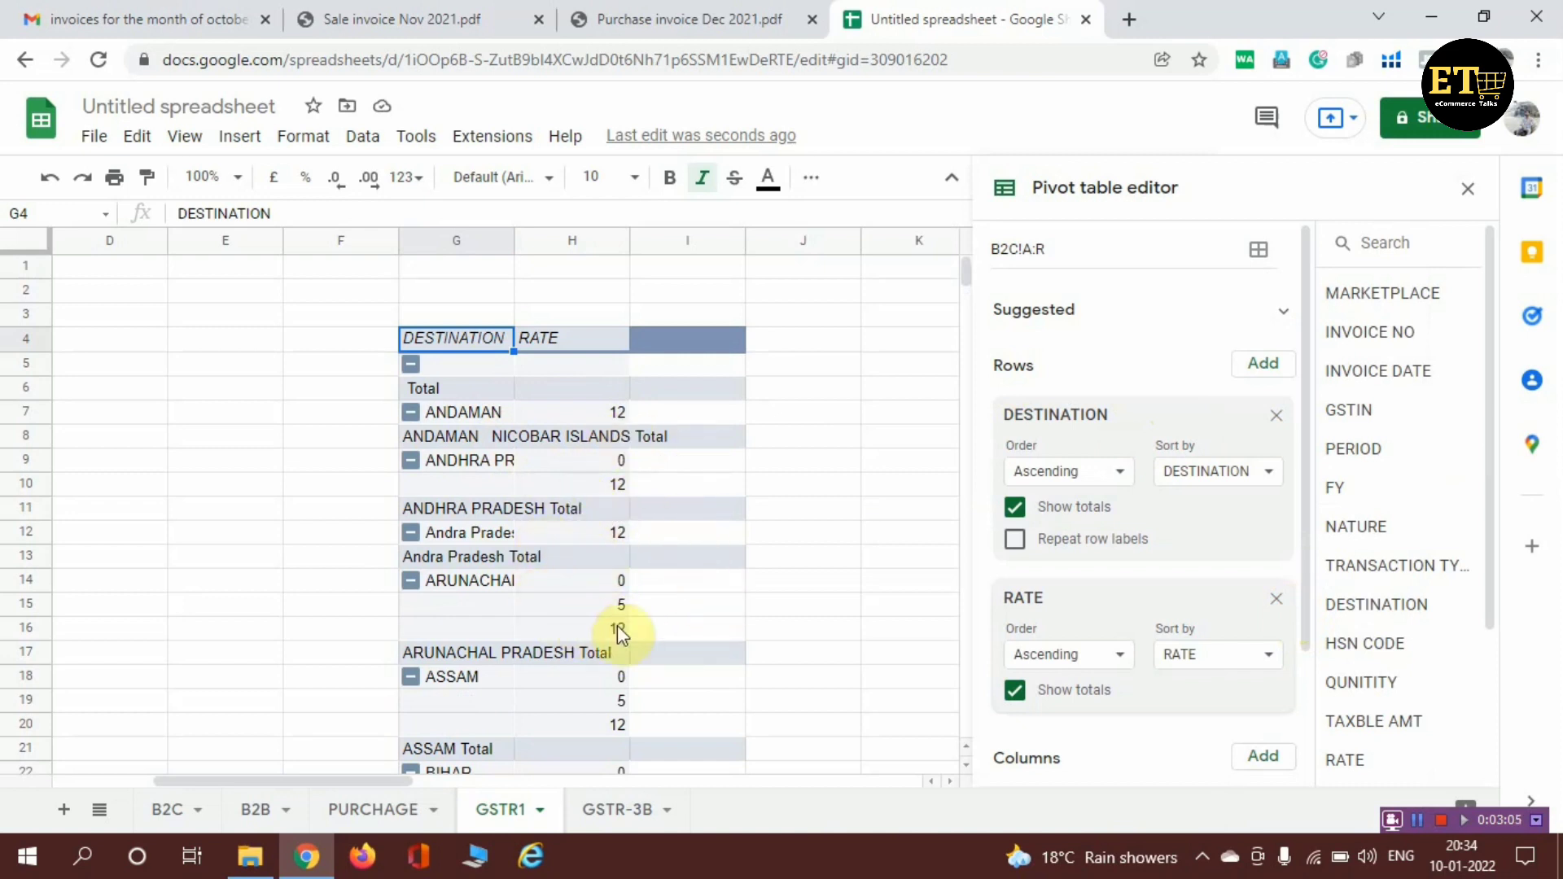
pyautogui.scroll(-1, 612, 619)
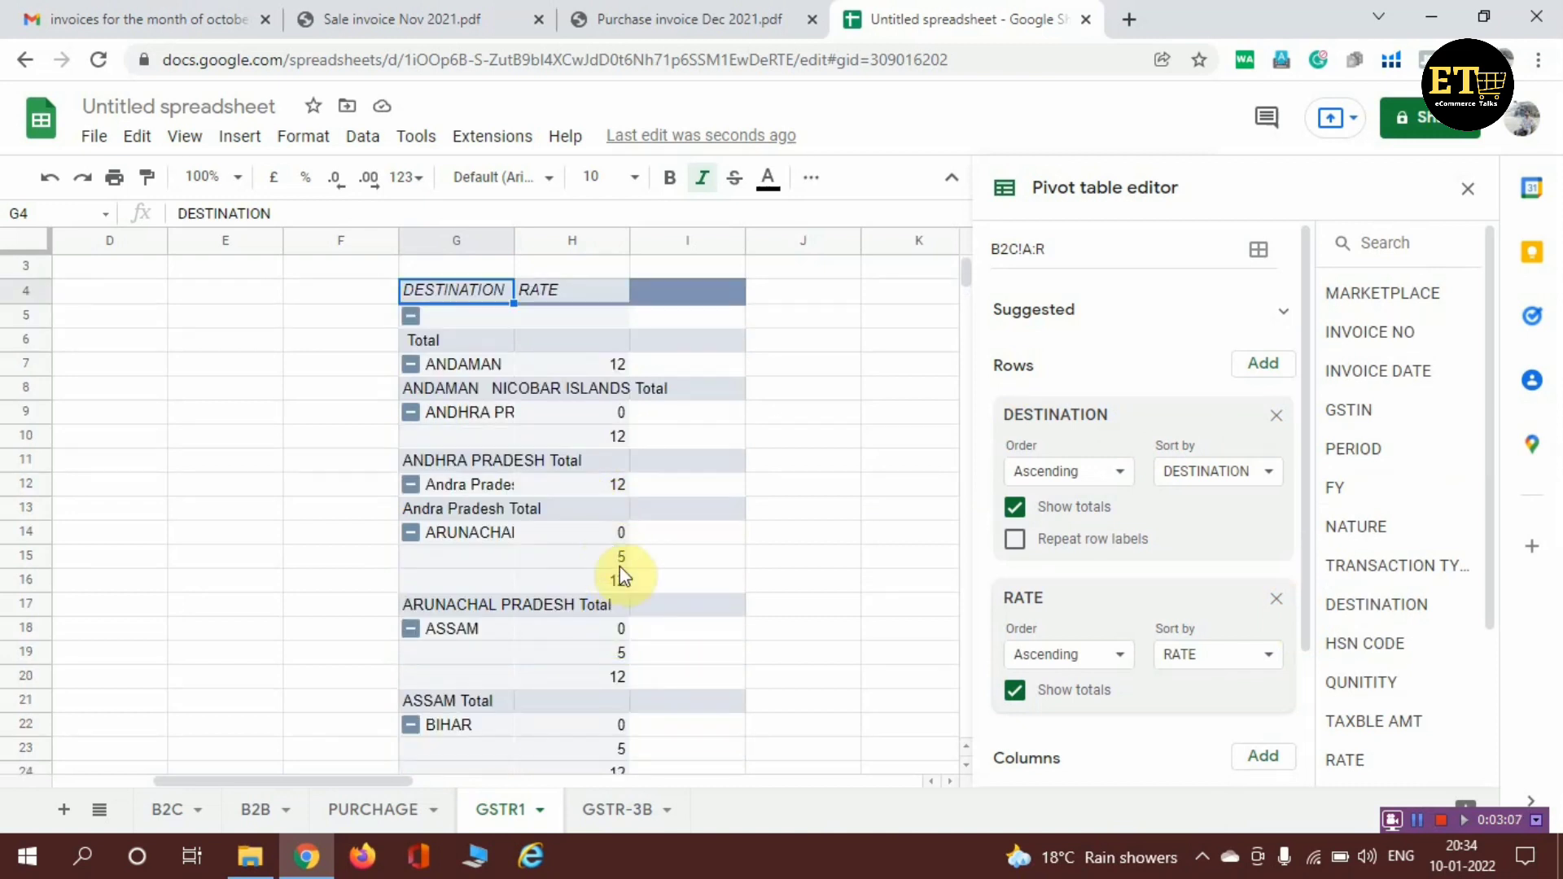
pyautogui.scroll(-2, 626, 581)
pyautogui.scroll(-3, 610, 651)
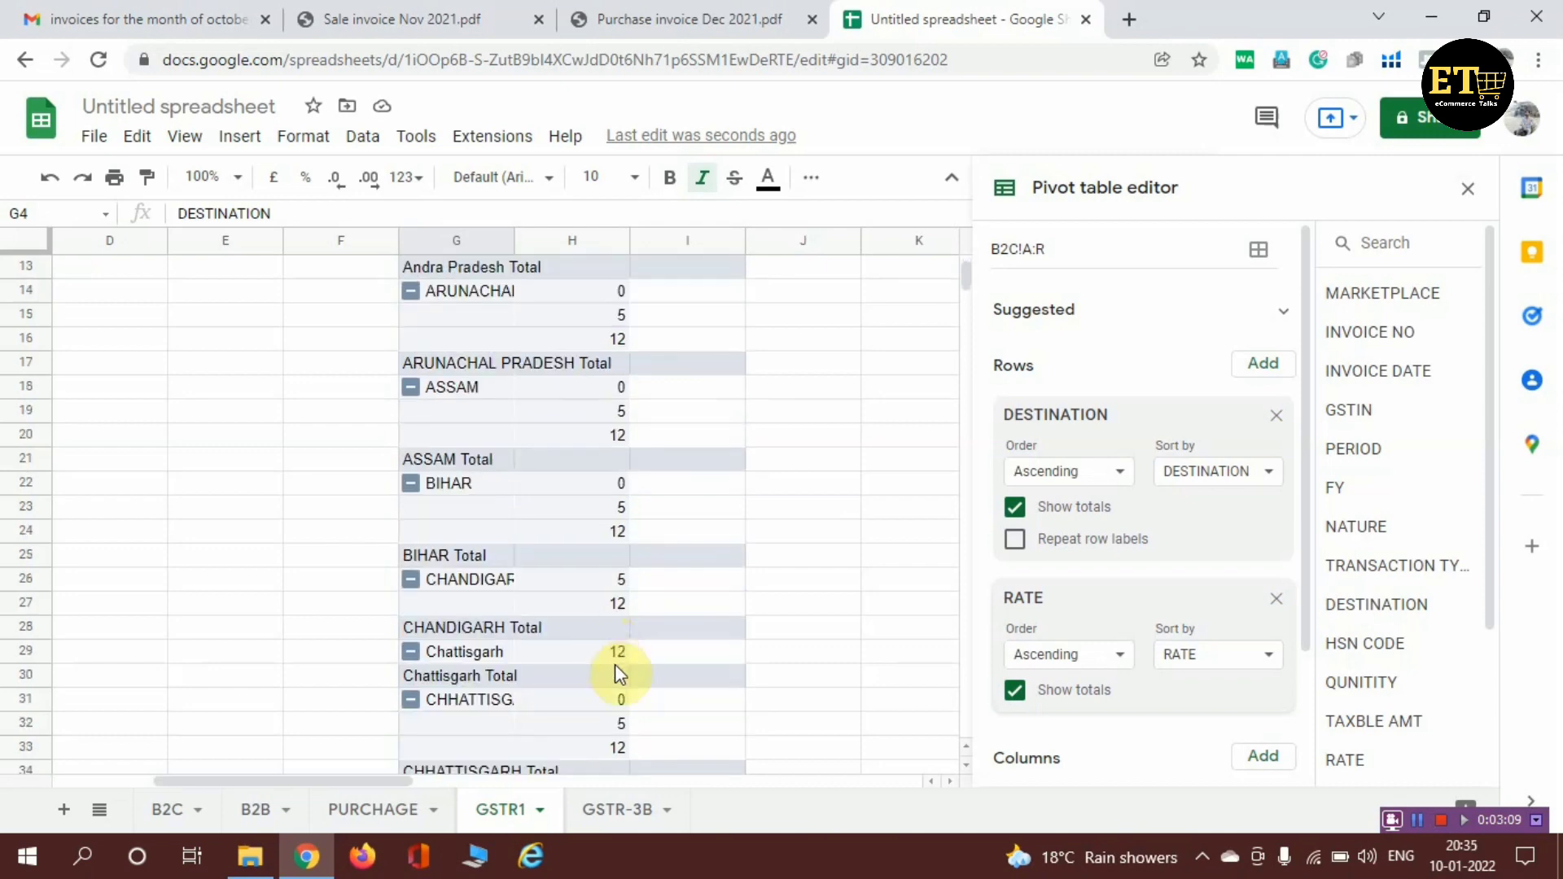
pyautogui.scroll(-3, 627, 631)
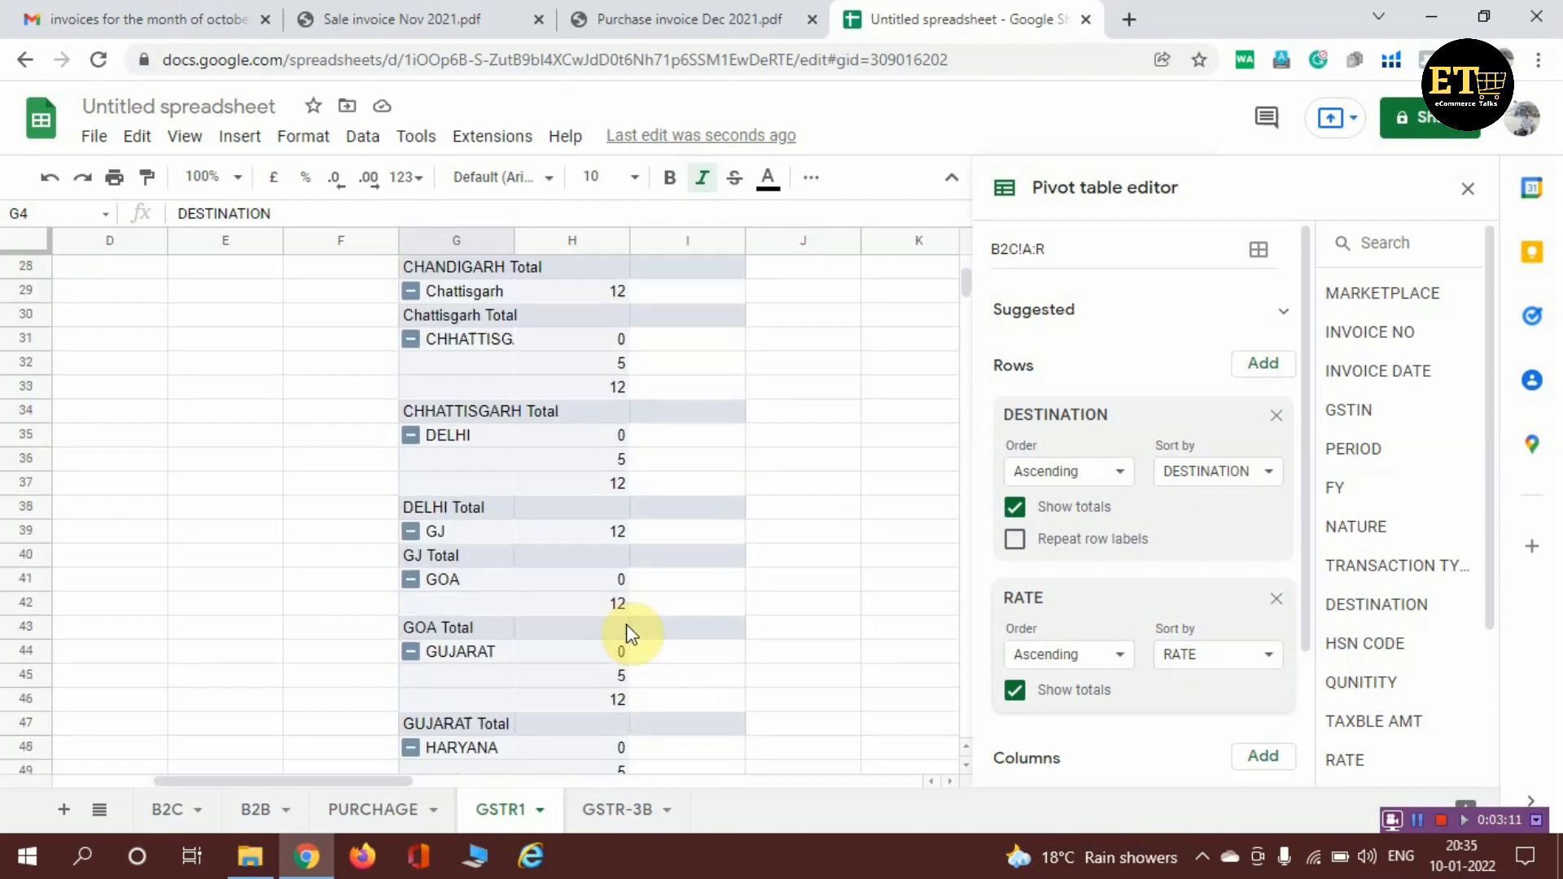
pyautogui.scroll(5, 674, 600)
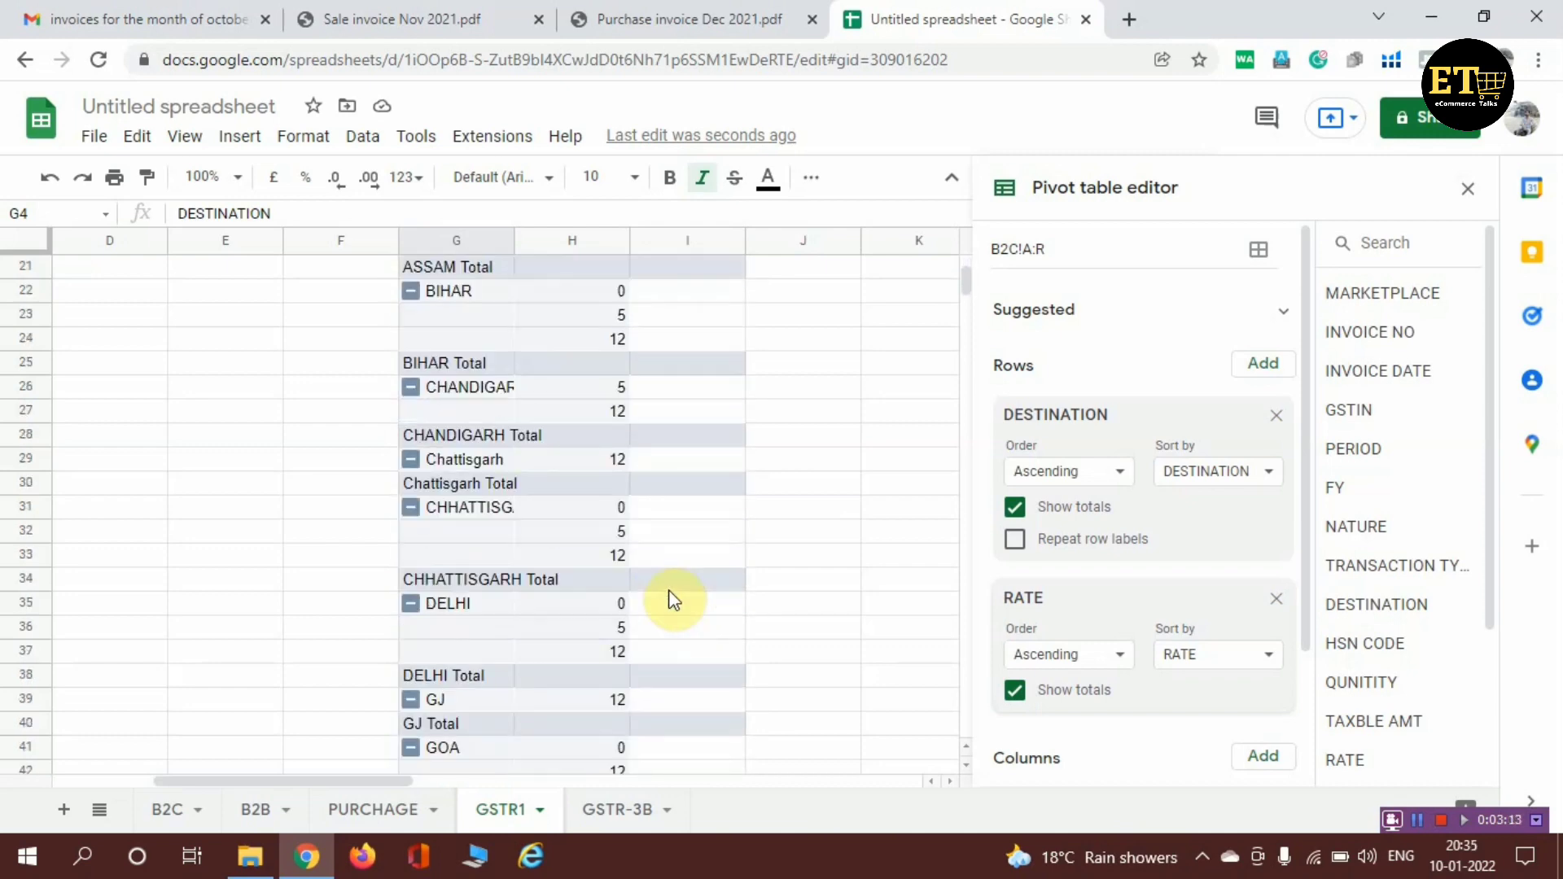
pyautogui.scroll(-2, 1154, 670)
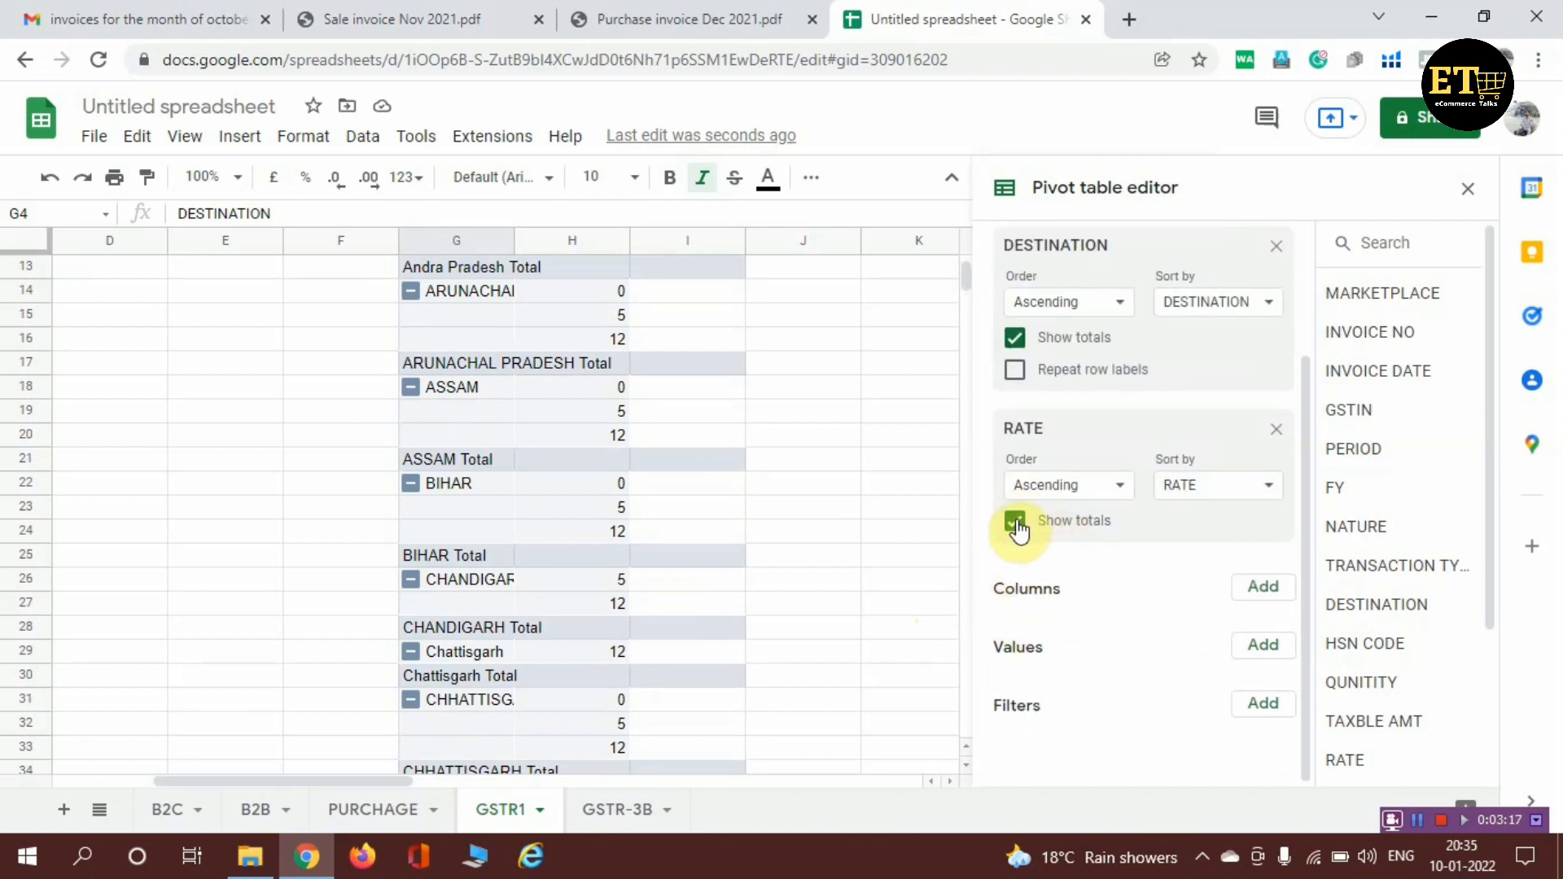
# Switch the RATE field's totals off and back on to compare the pivot table with and without state subtotals
pyautogui.click(1015, 522)
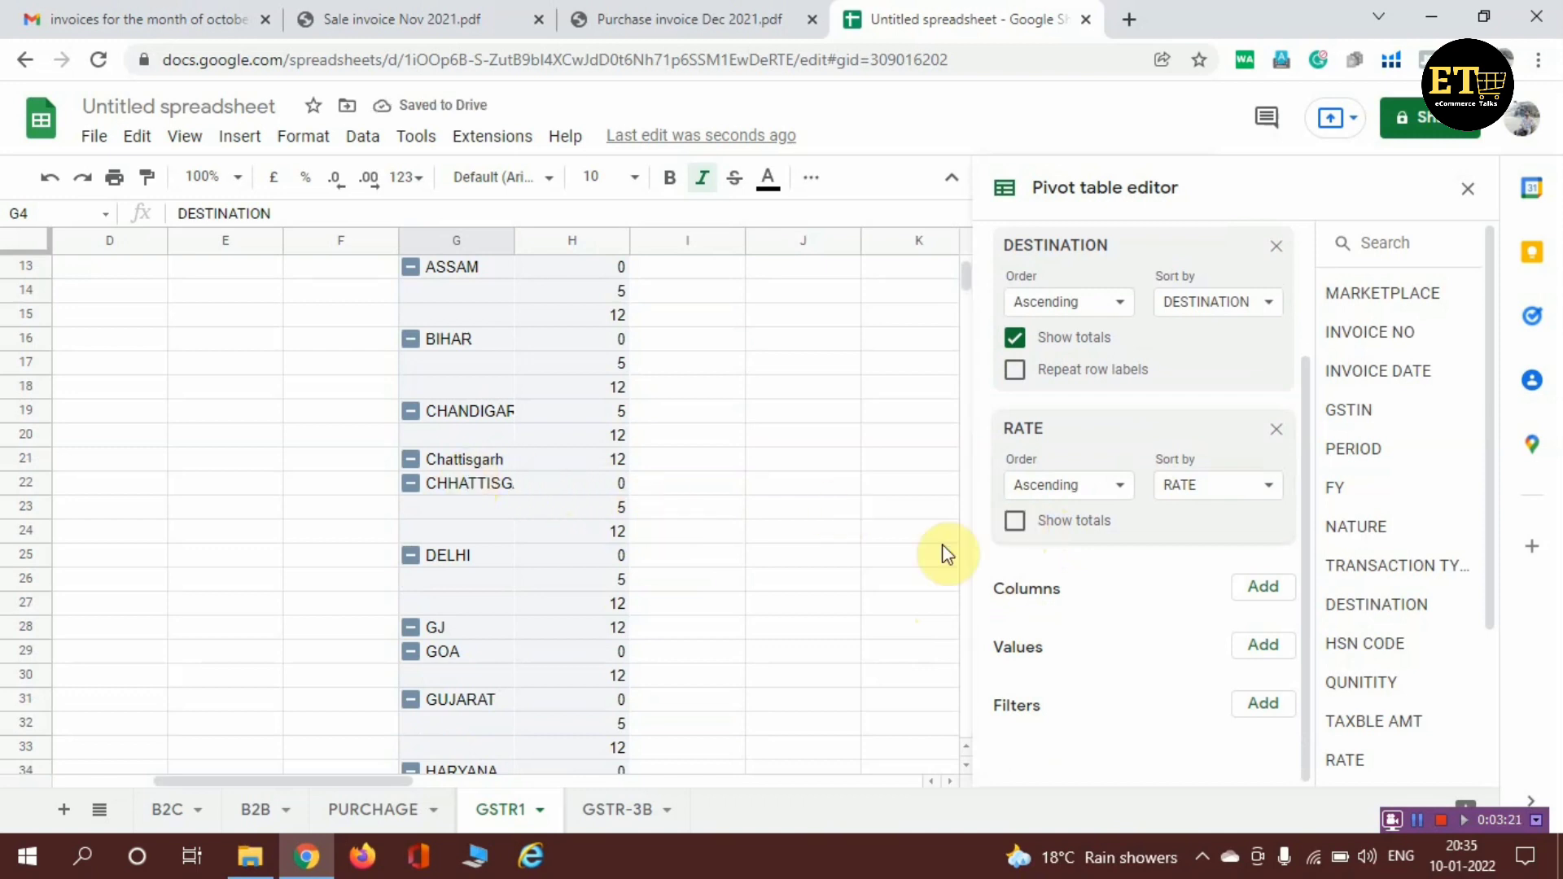
pyautogui.click(1014, 525)
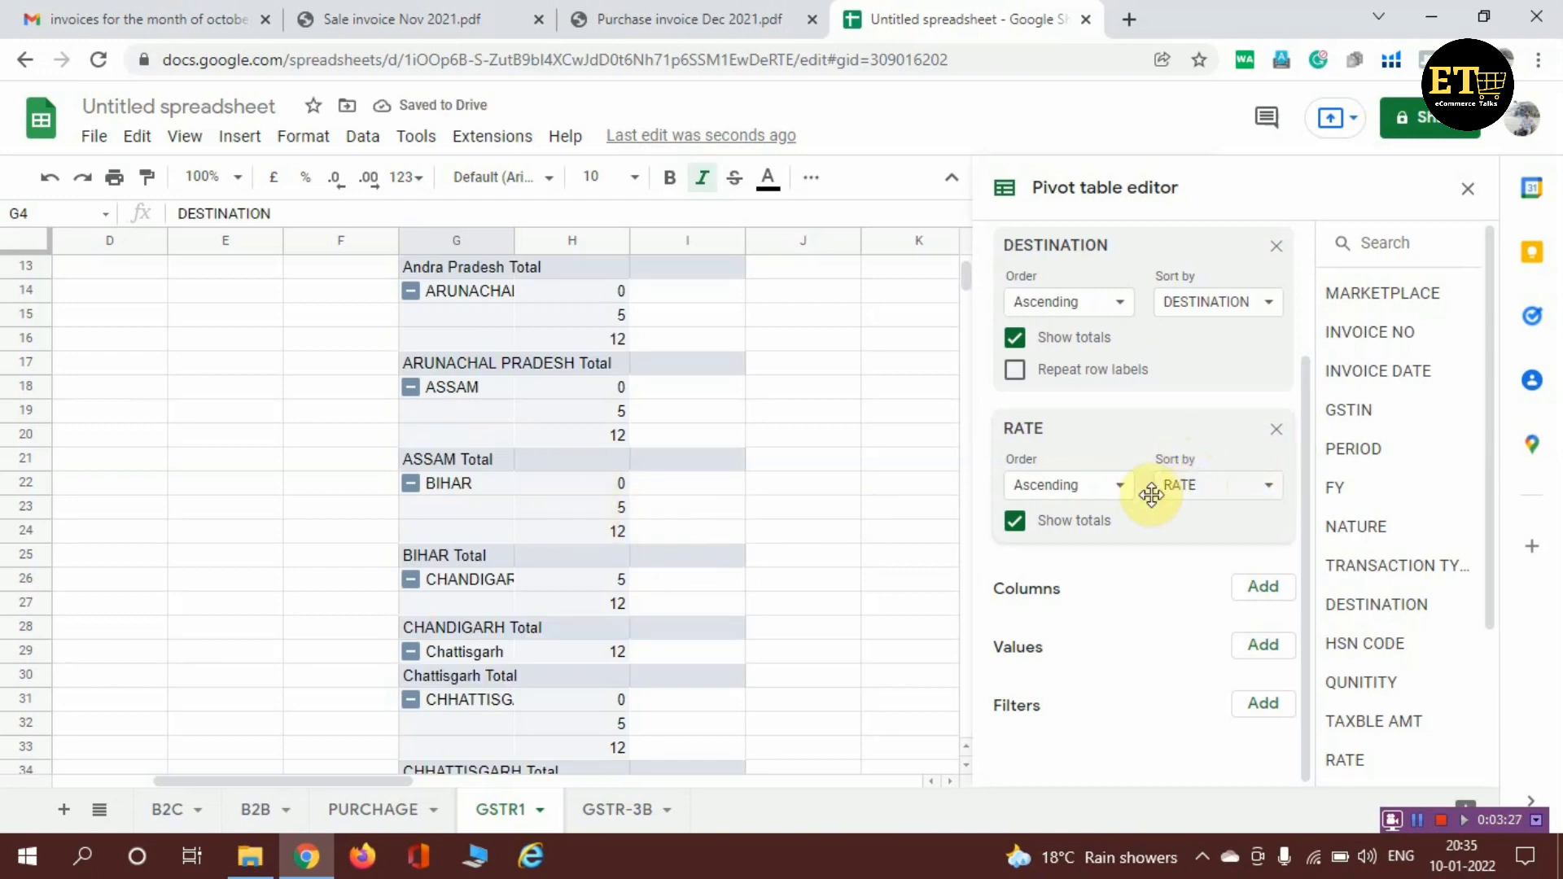
pyautogui.scroll(2, 1135, 499)
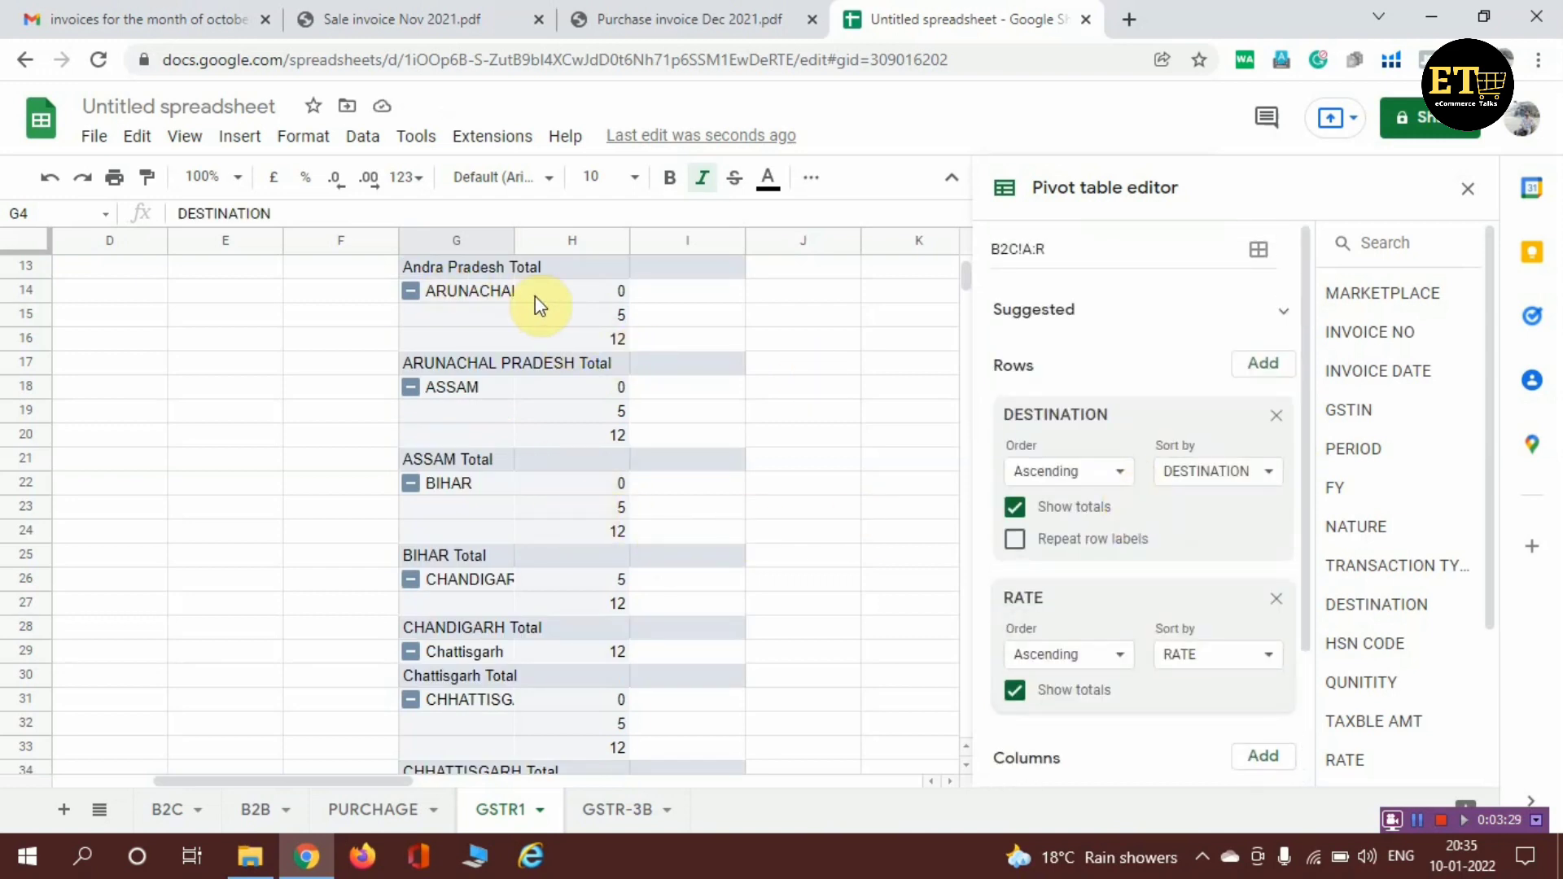
pyautogui.scroll(4, 485, 342)
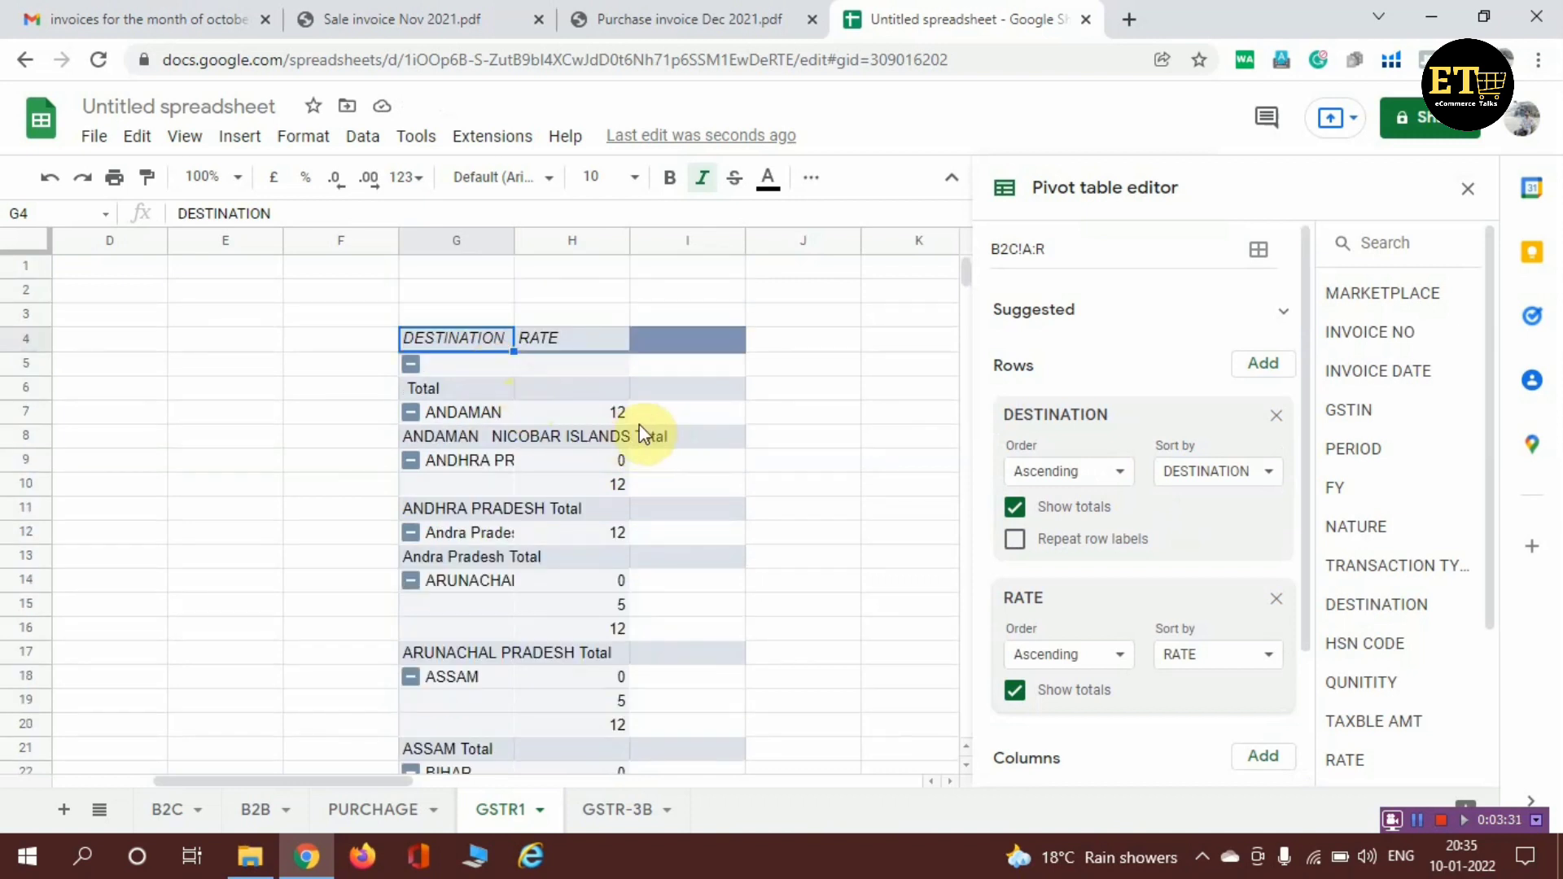
# Add TAXBLE AMT and IGST as pivot table value fields, both summarised by SUM
pyautogui.scroll(-2, 1179, 517)
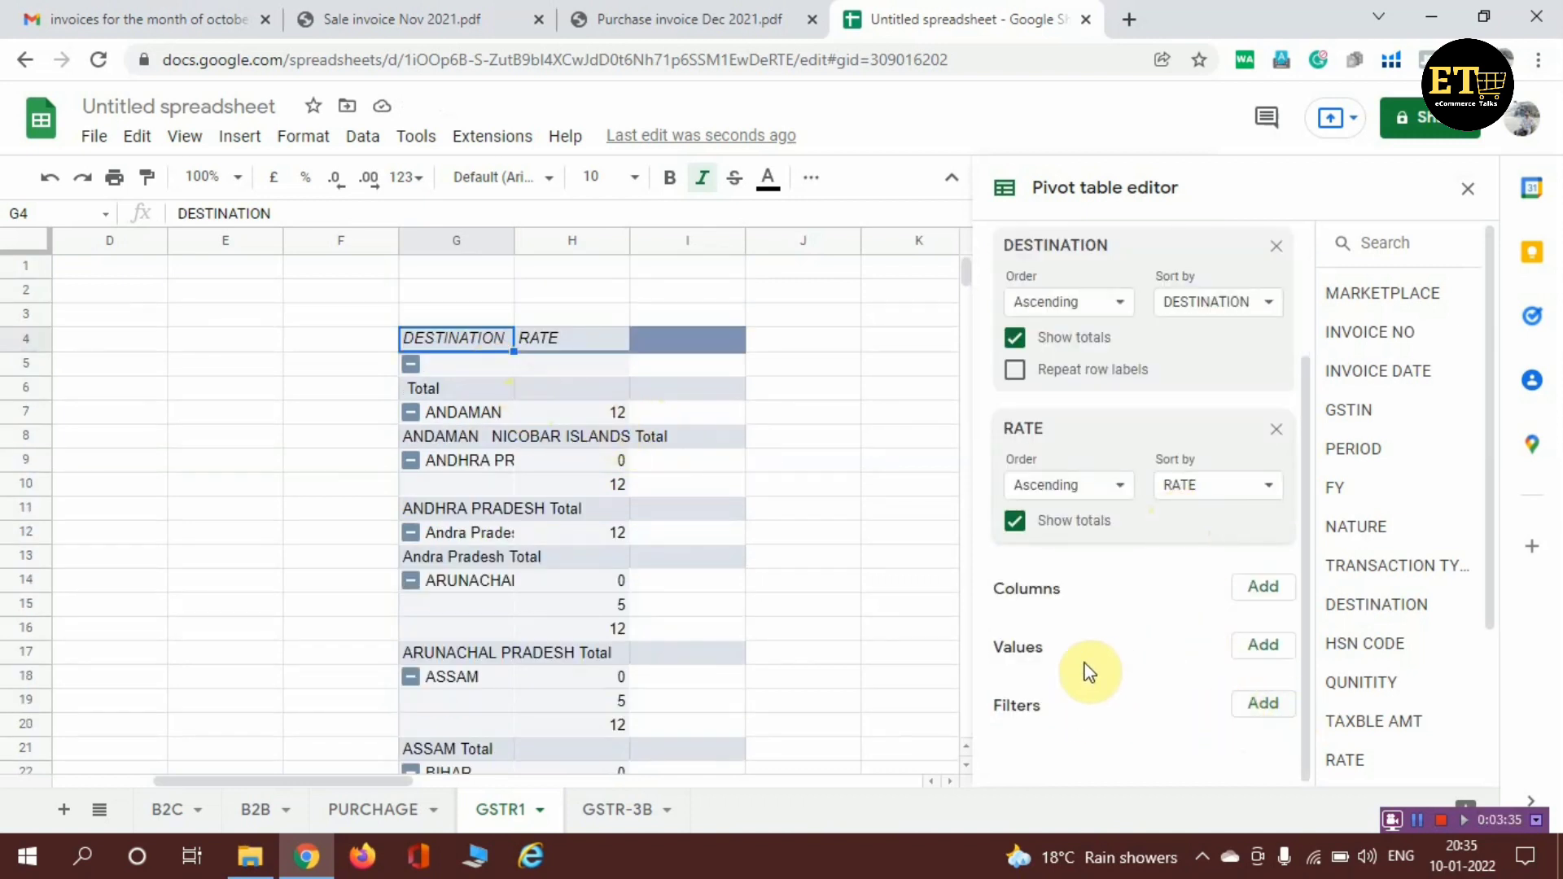
pyautogui.click(1262, 645)
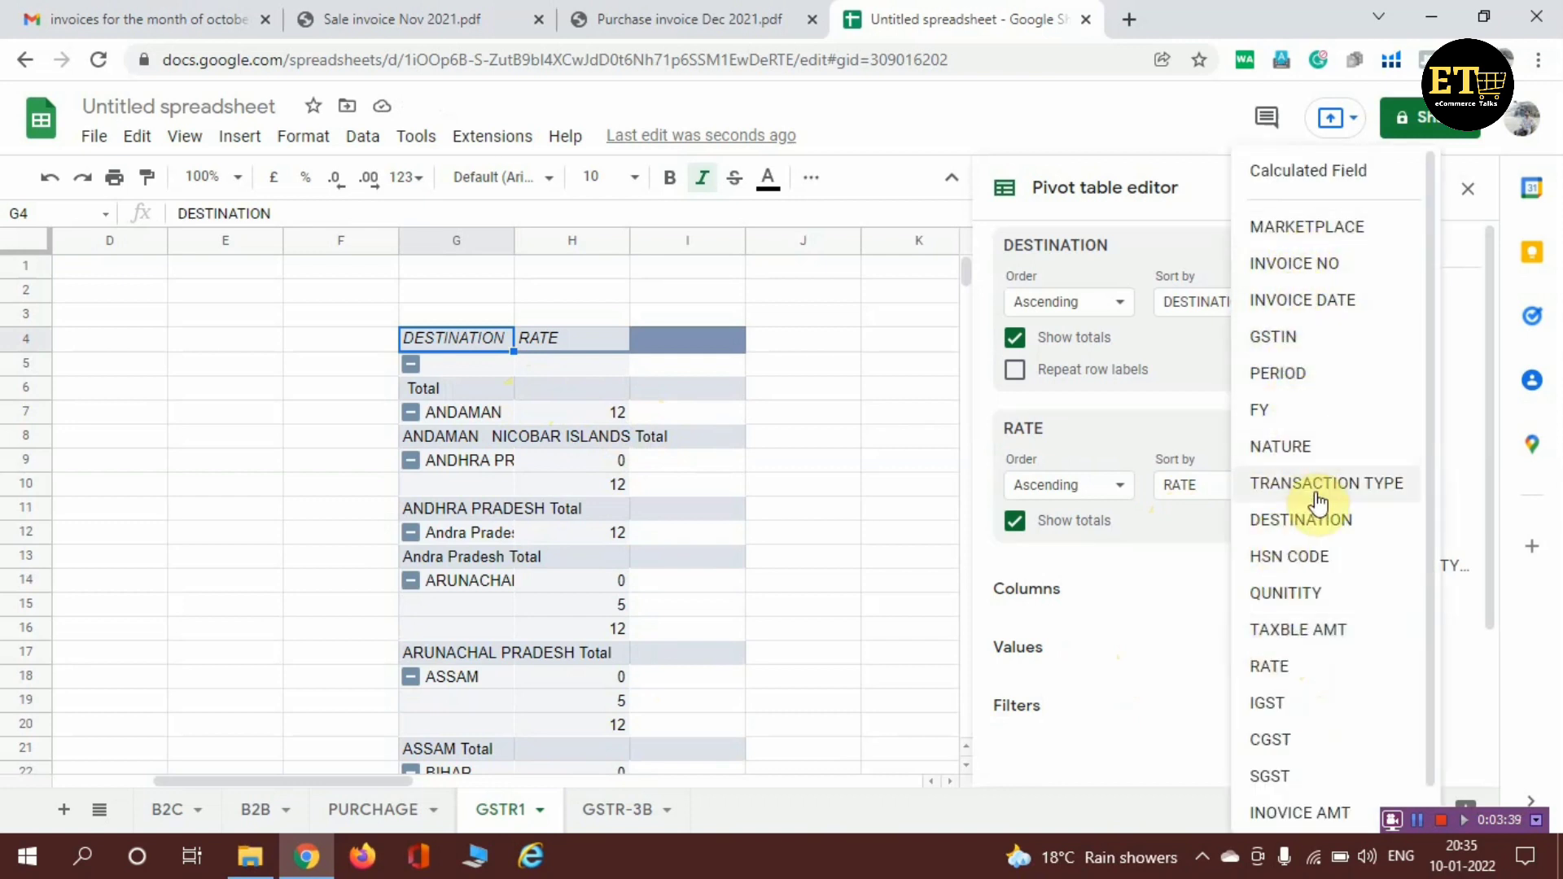
pyautogui.scroll(-1, 1318, 529)
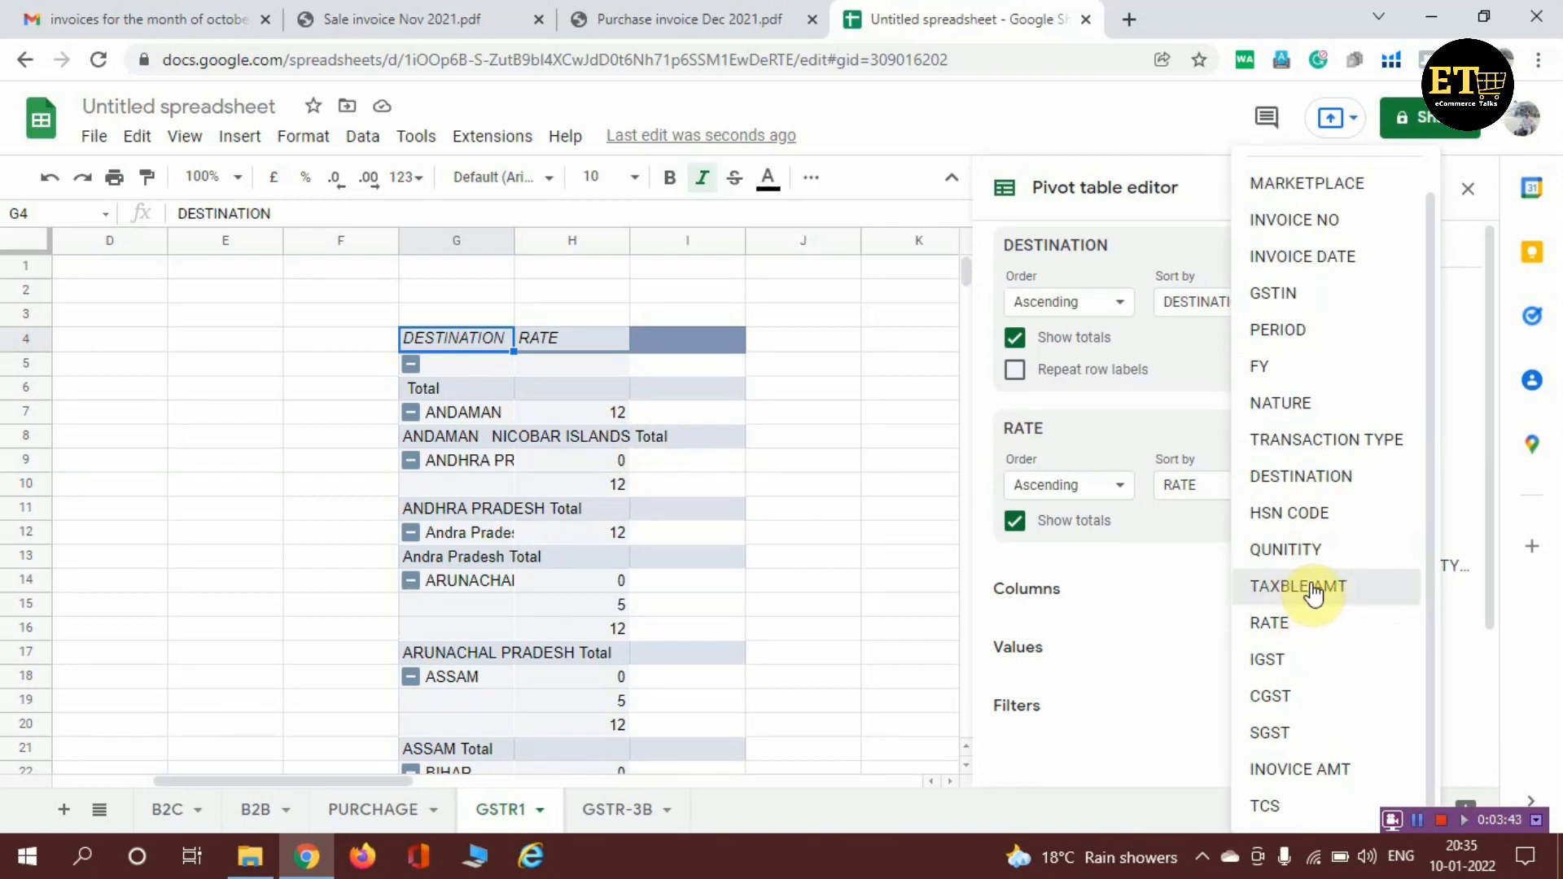
pyautogui.click(1312, 588)
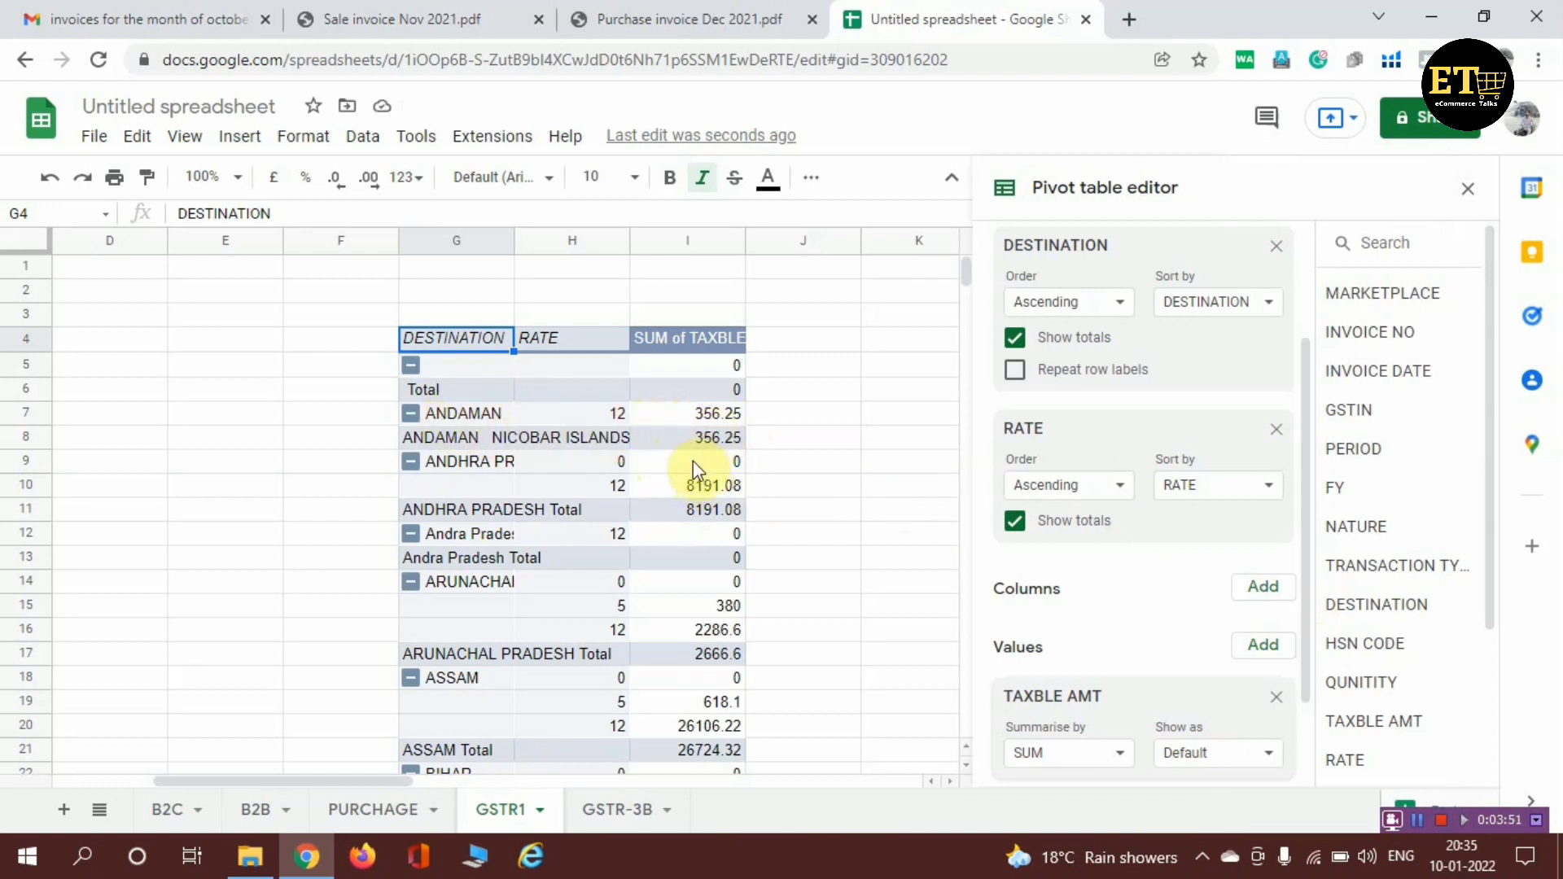
pyautogui.scroll(-2, 1175, 513)
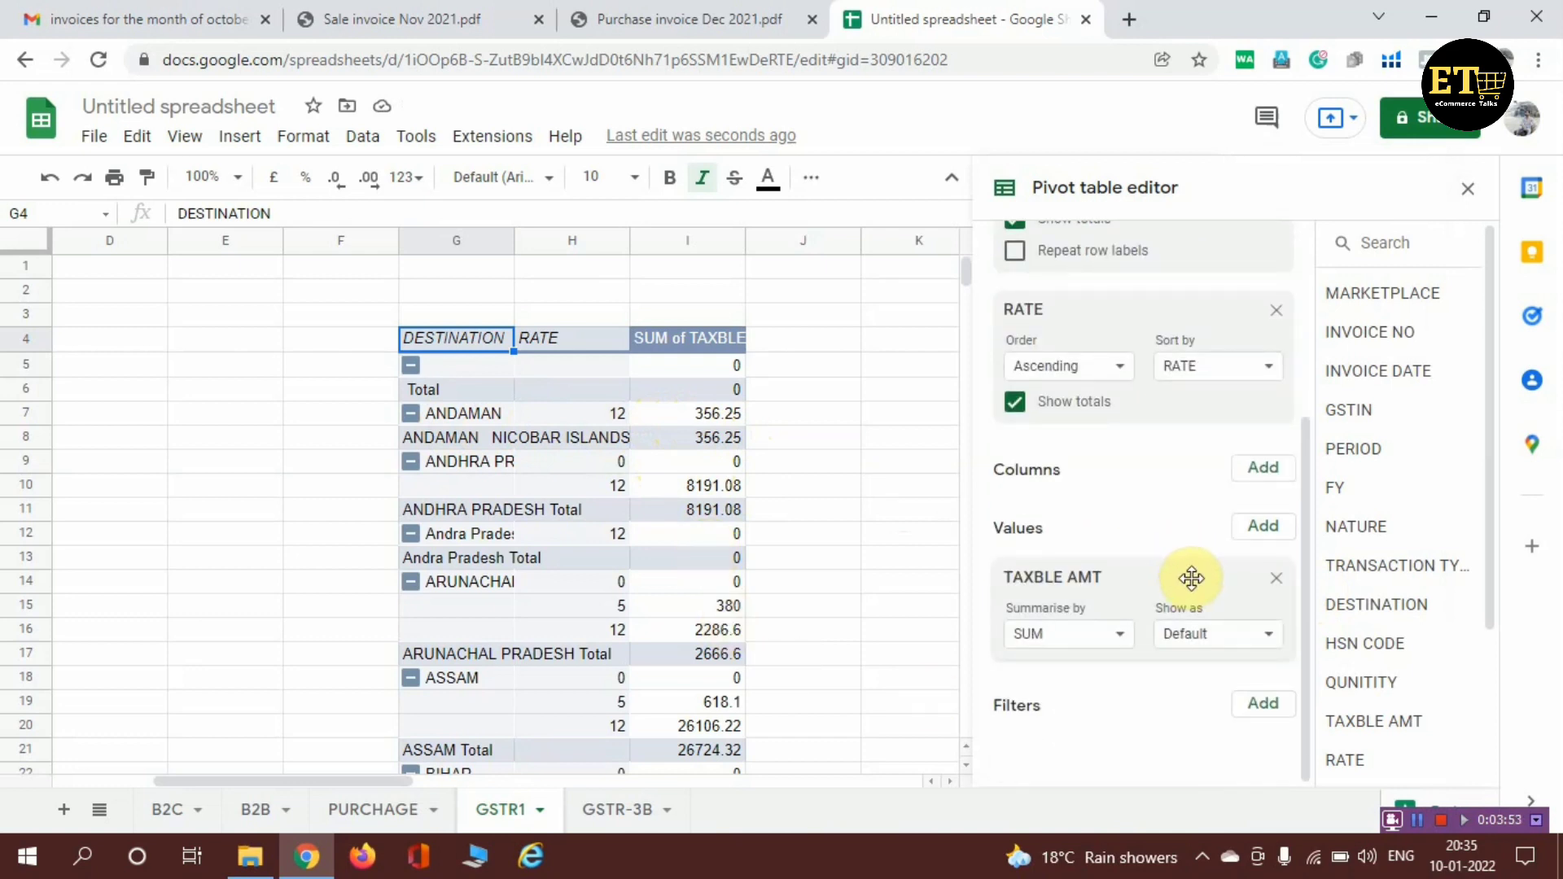
pyautogui.click(1258, 530)
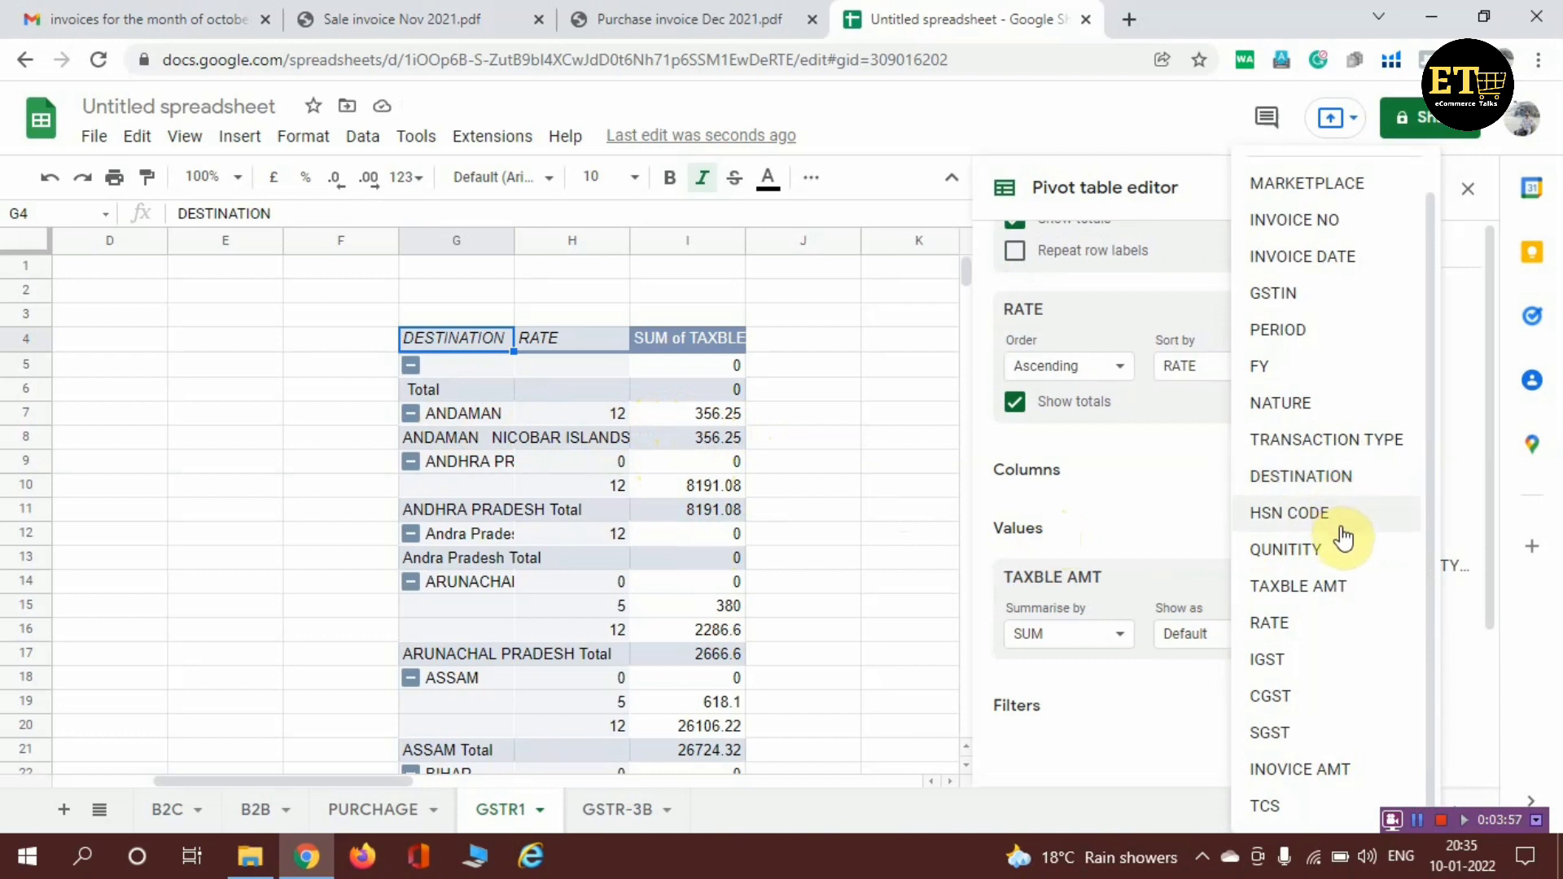
pyautogui.click(1285, 661)
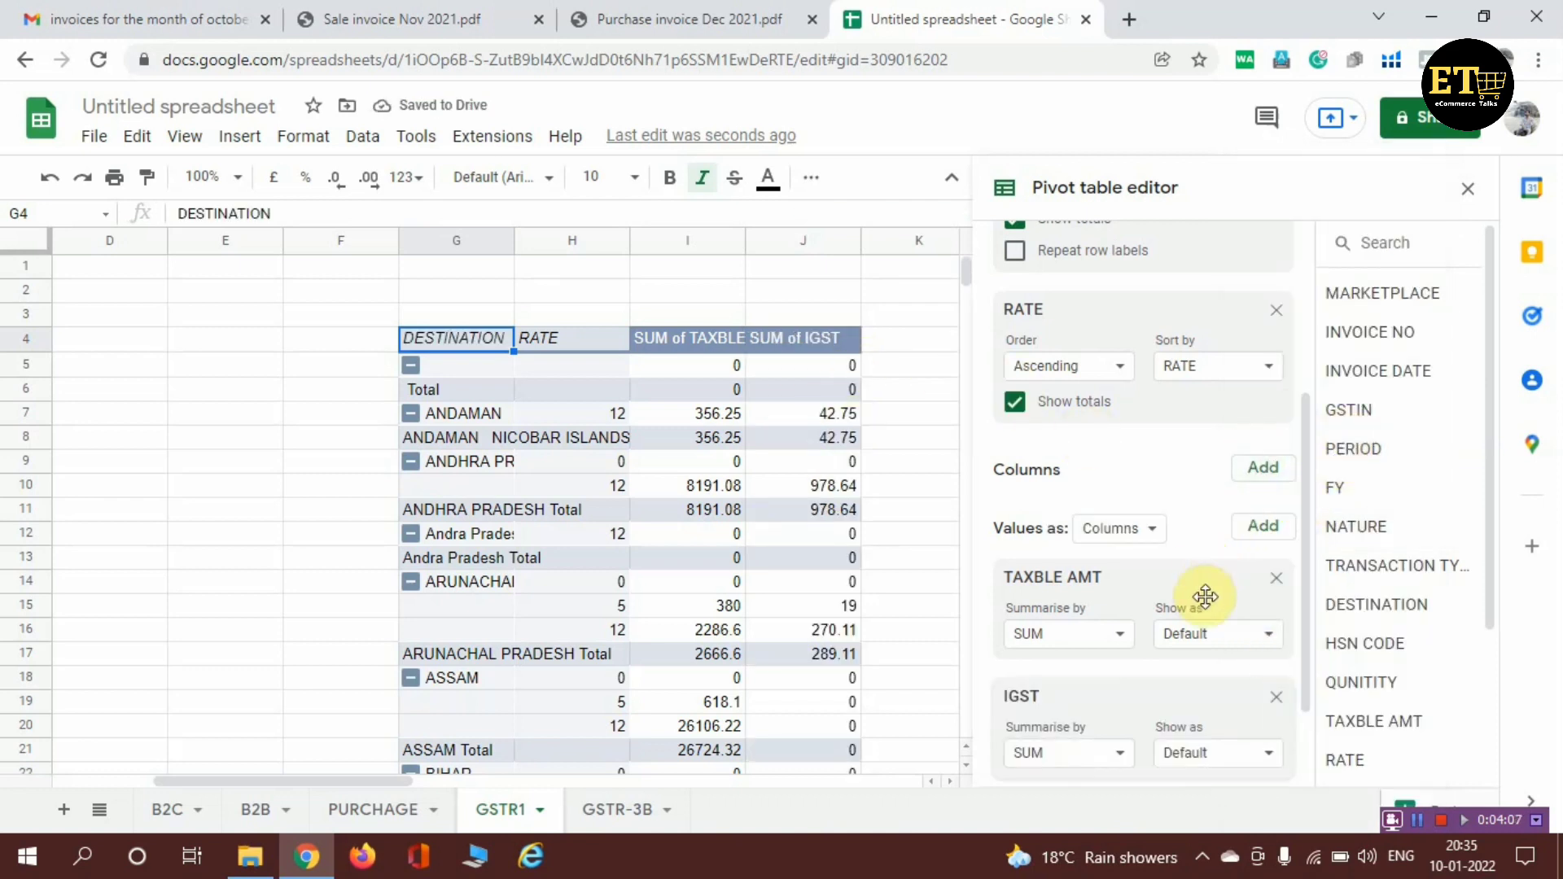
# Add CGST and SGST as further value fields summarised by SUM, and close the pivot table editor
pyautogui.scroll(-2, 1235, 700)
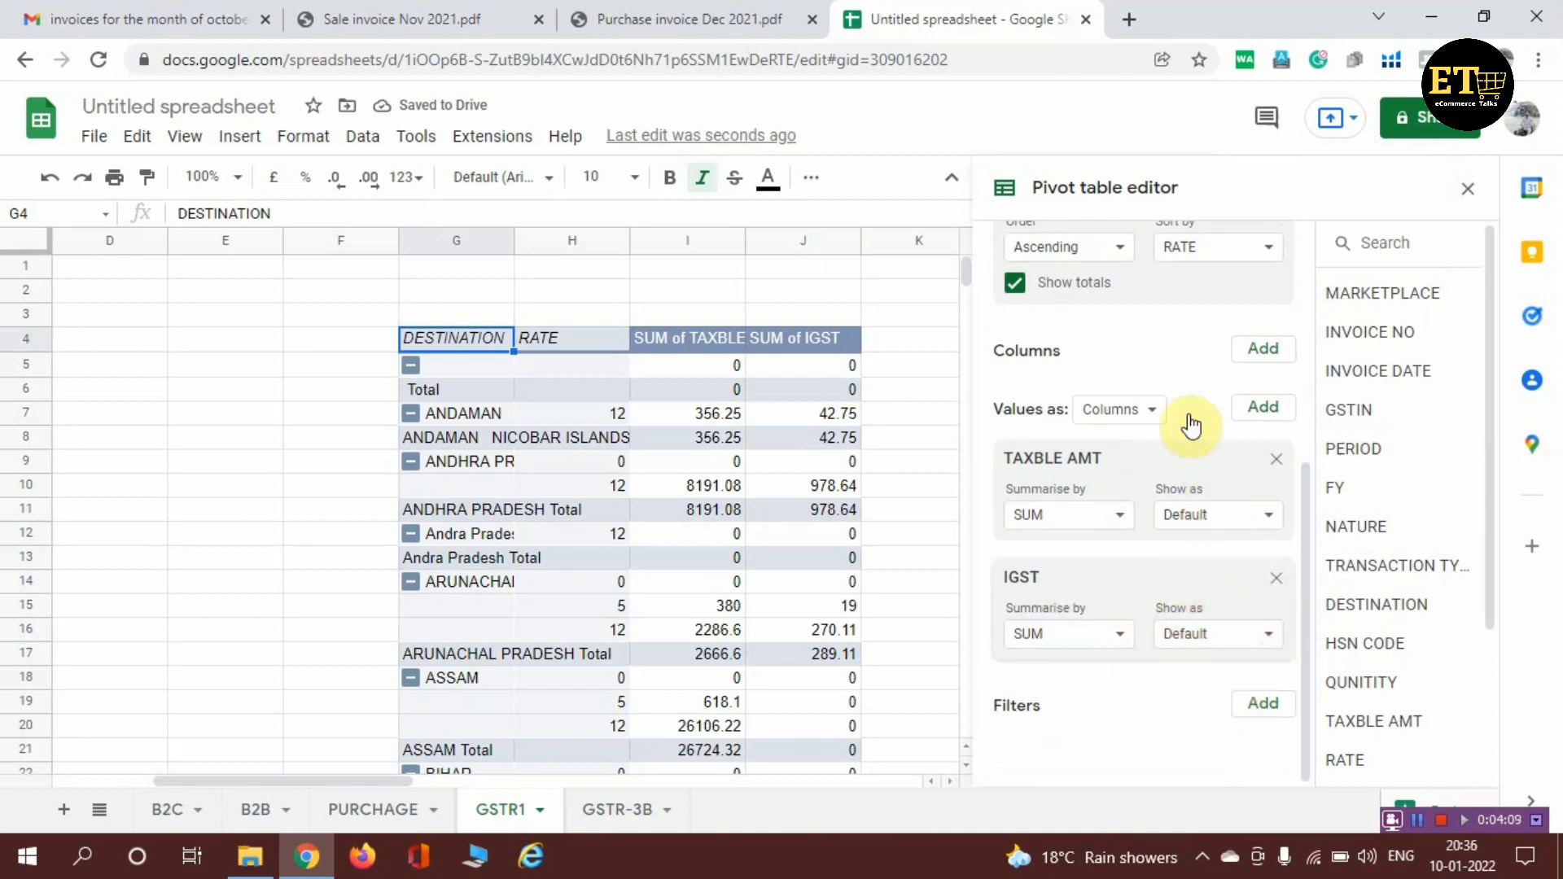
pyautogui.click(1267, 413)
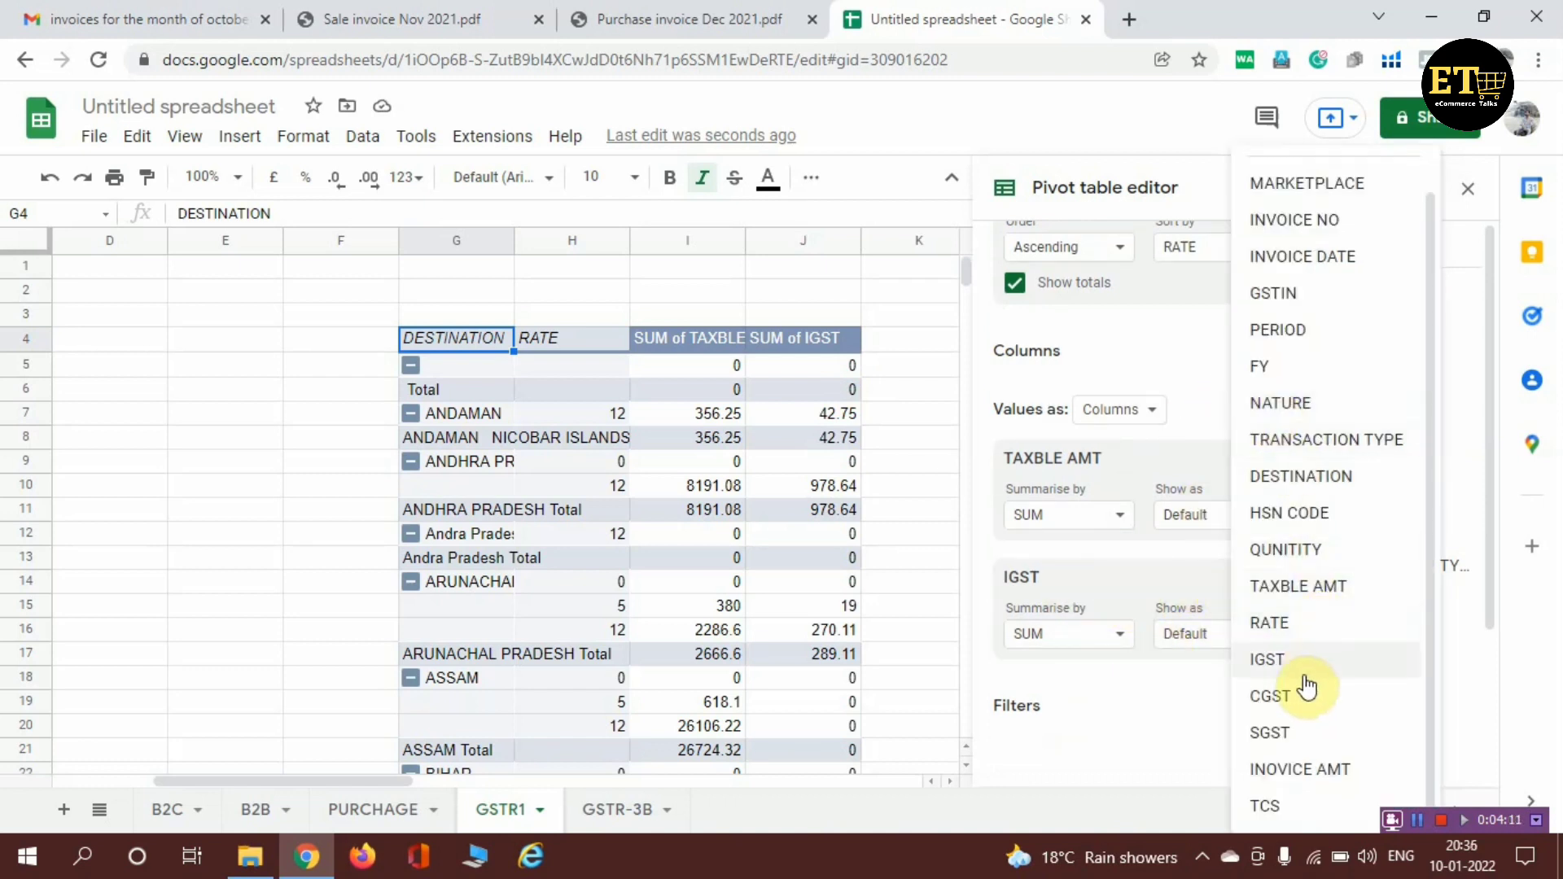
pyautogui.click(1301, 705)
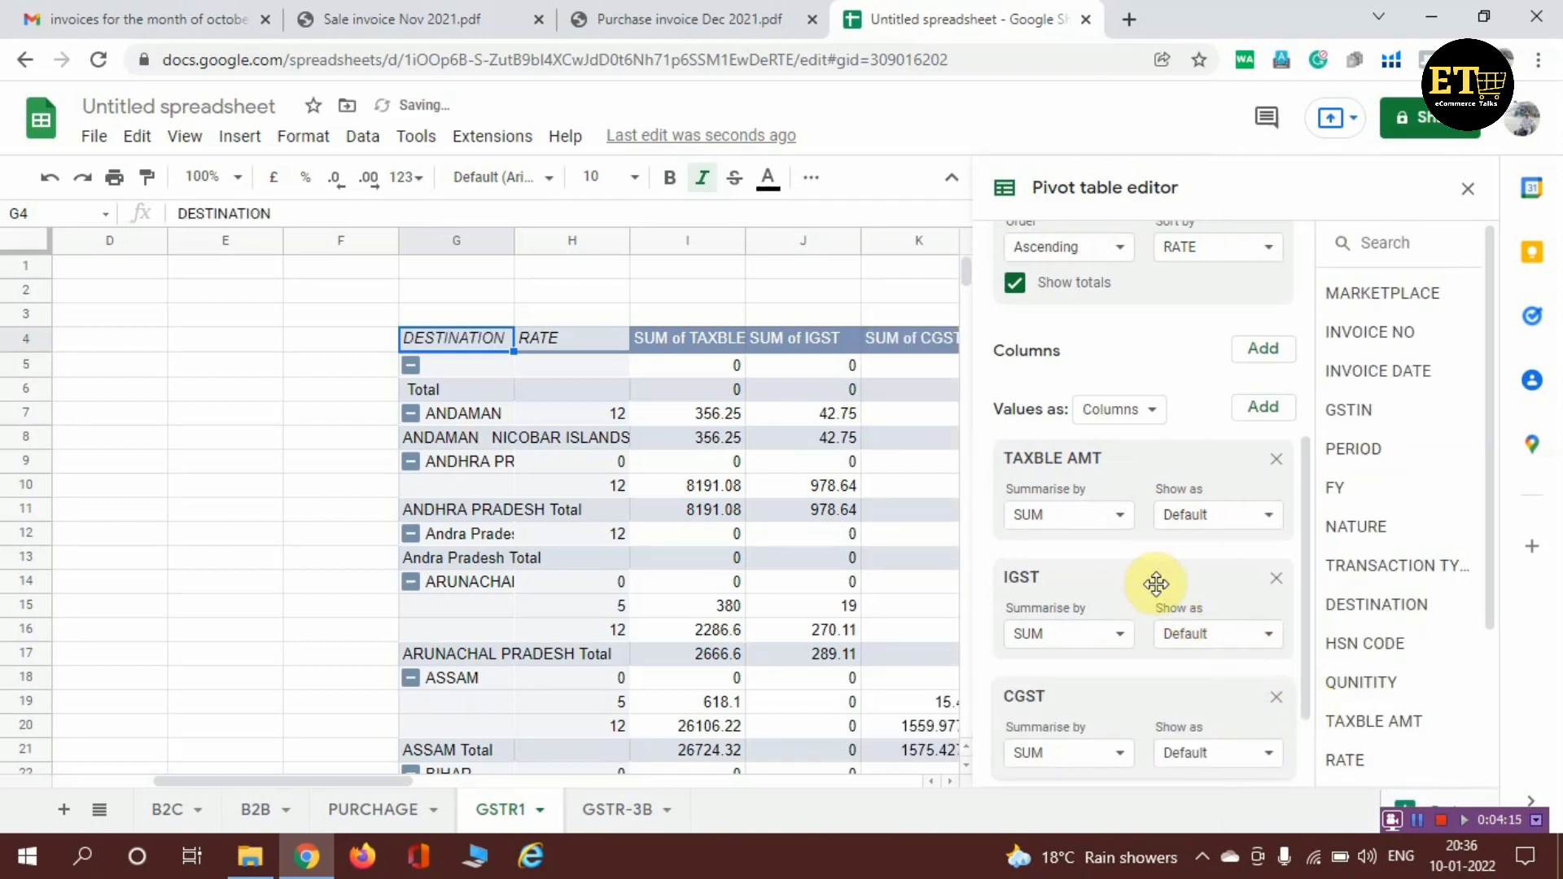
pyautogui.scroll(-2, 1208, 521)
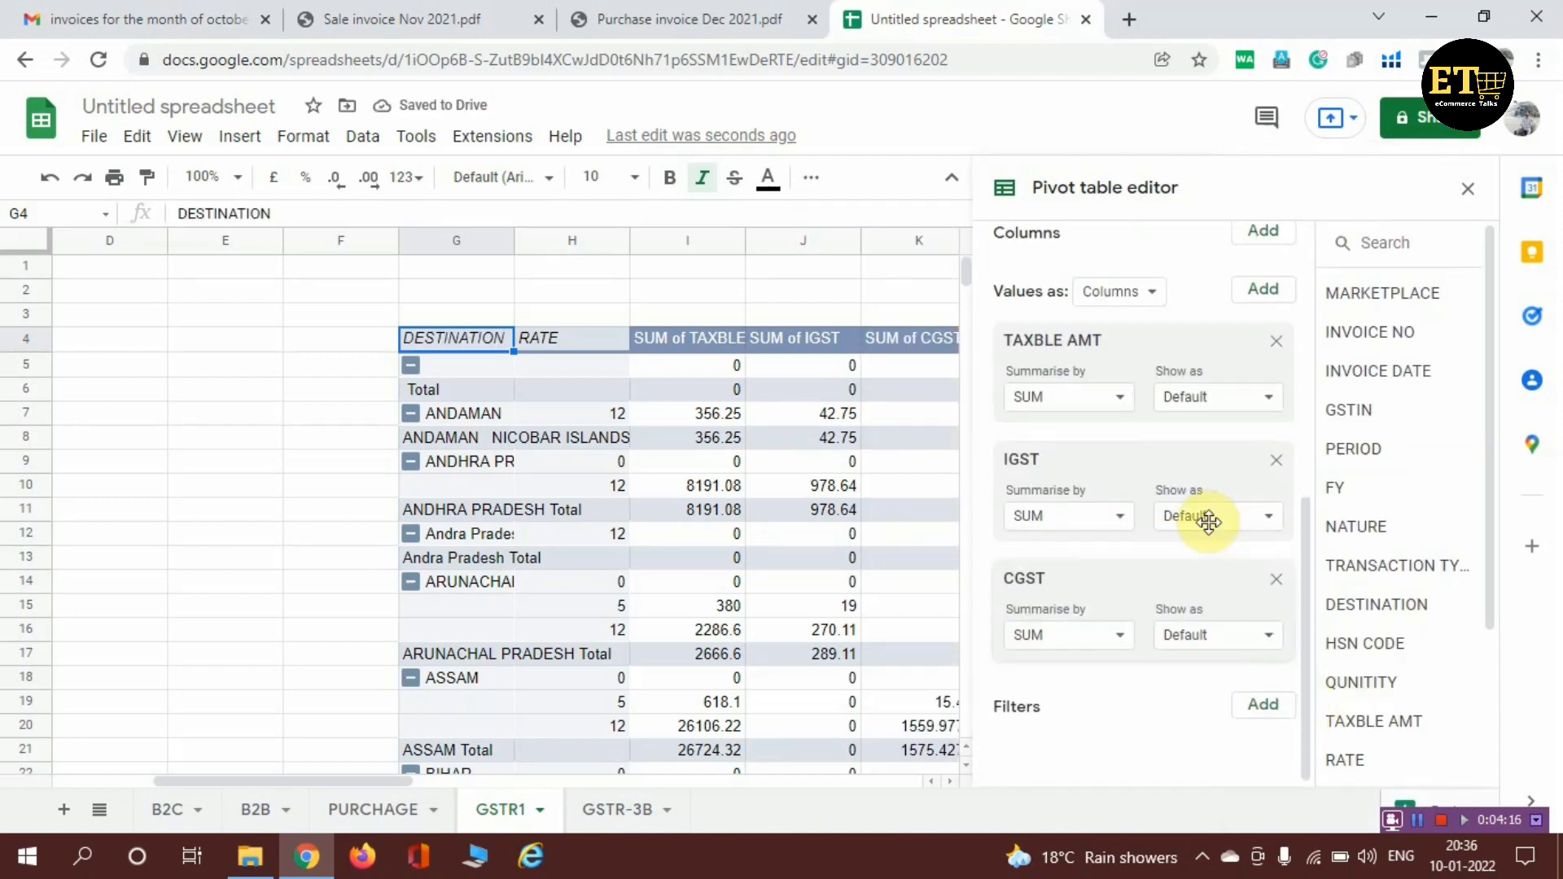
pyautogui.click(1260, 291)
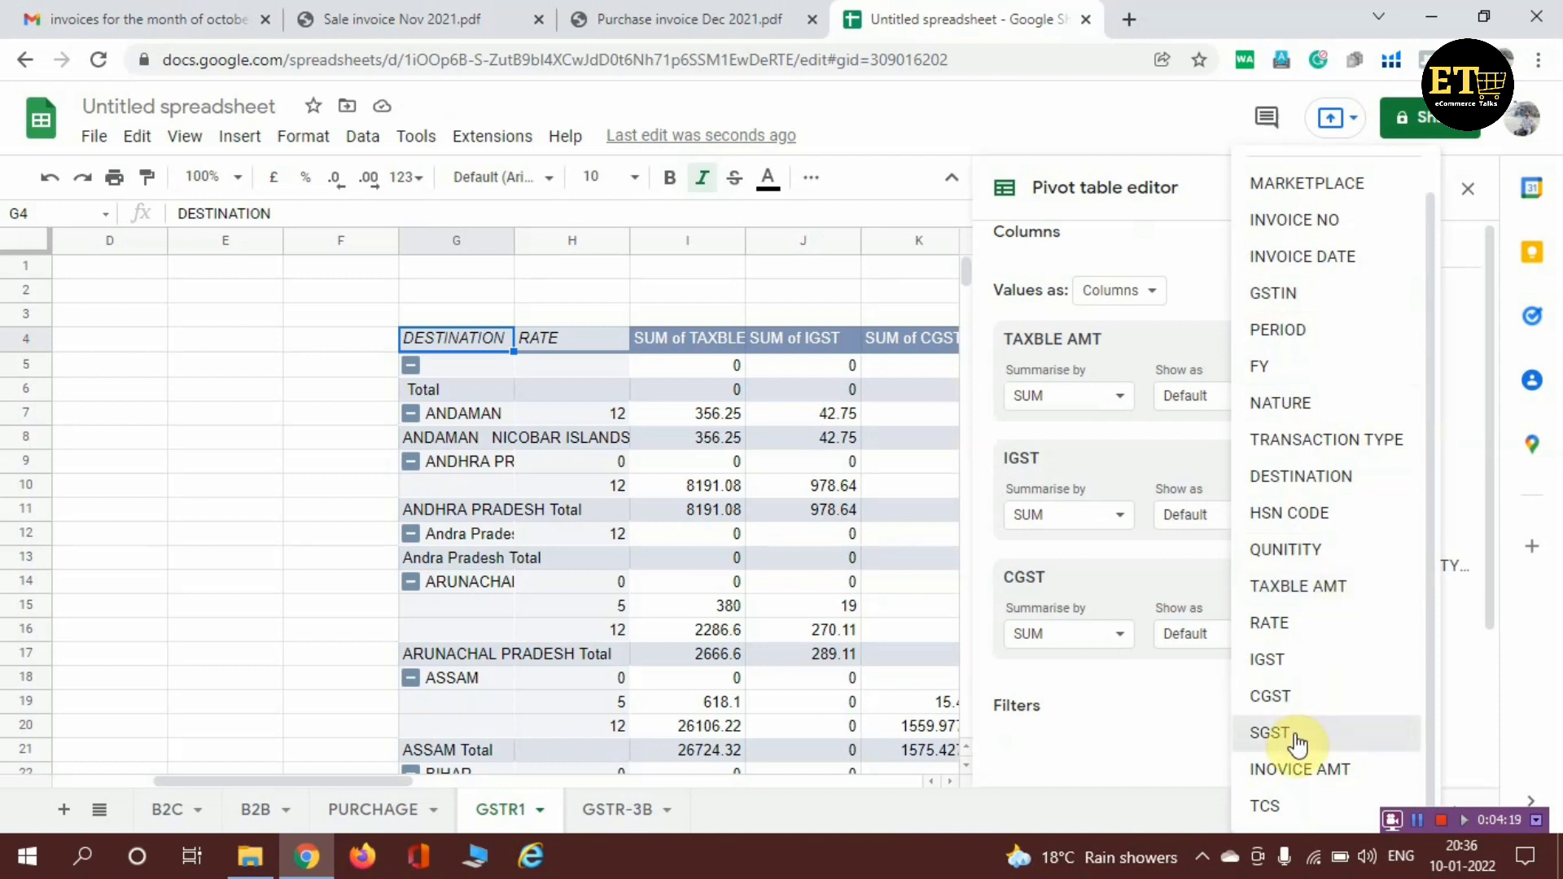
pyautogui.click(1270, 733)
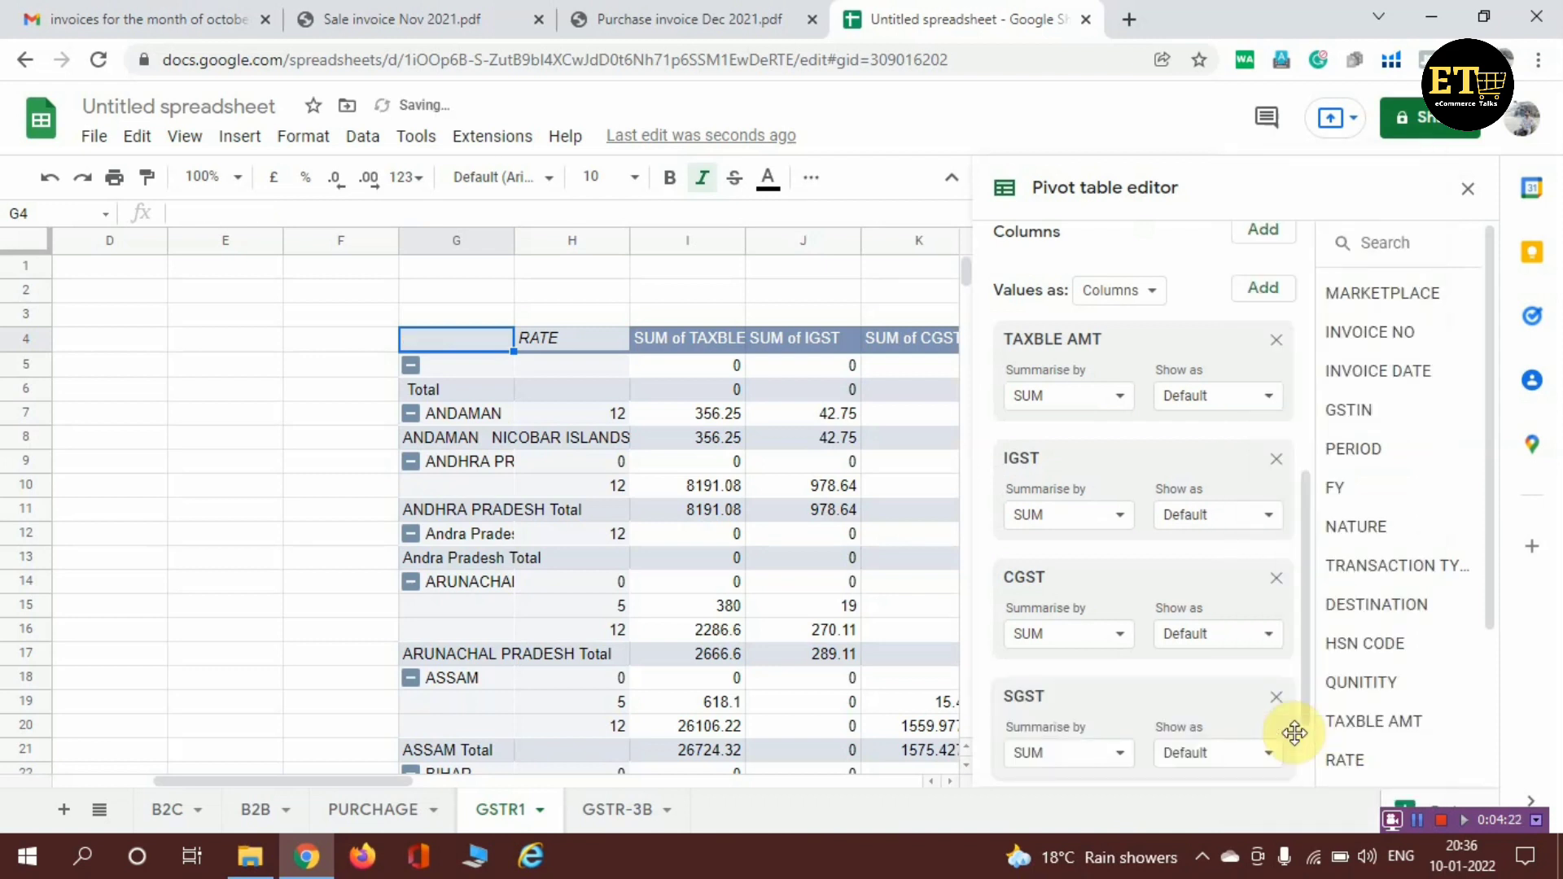
pyautogui.scroll(-2, 1057, 750)
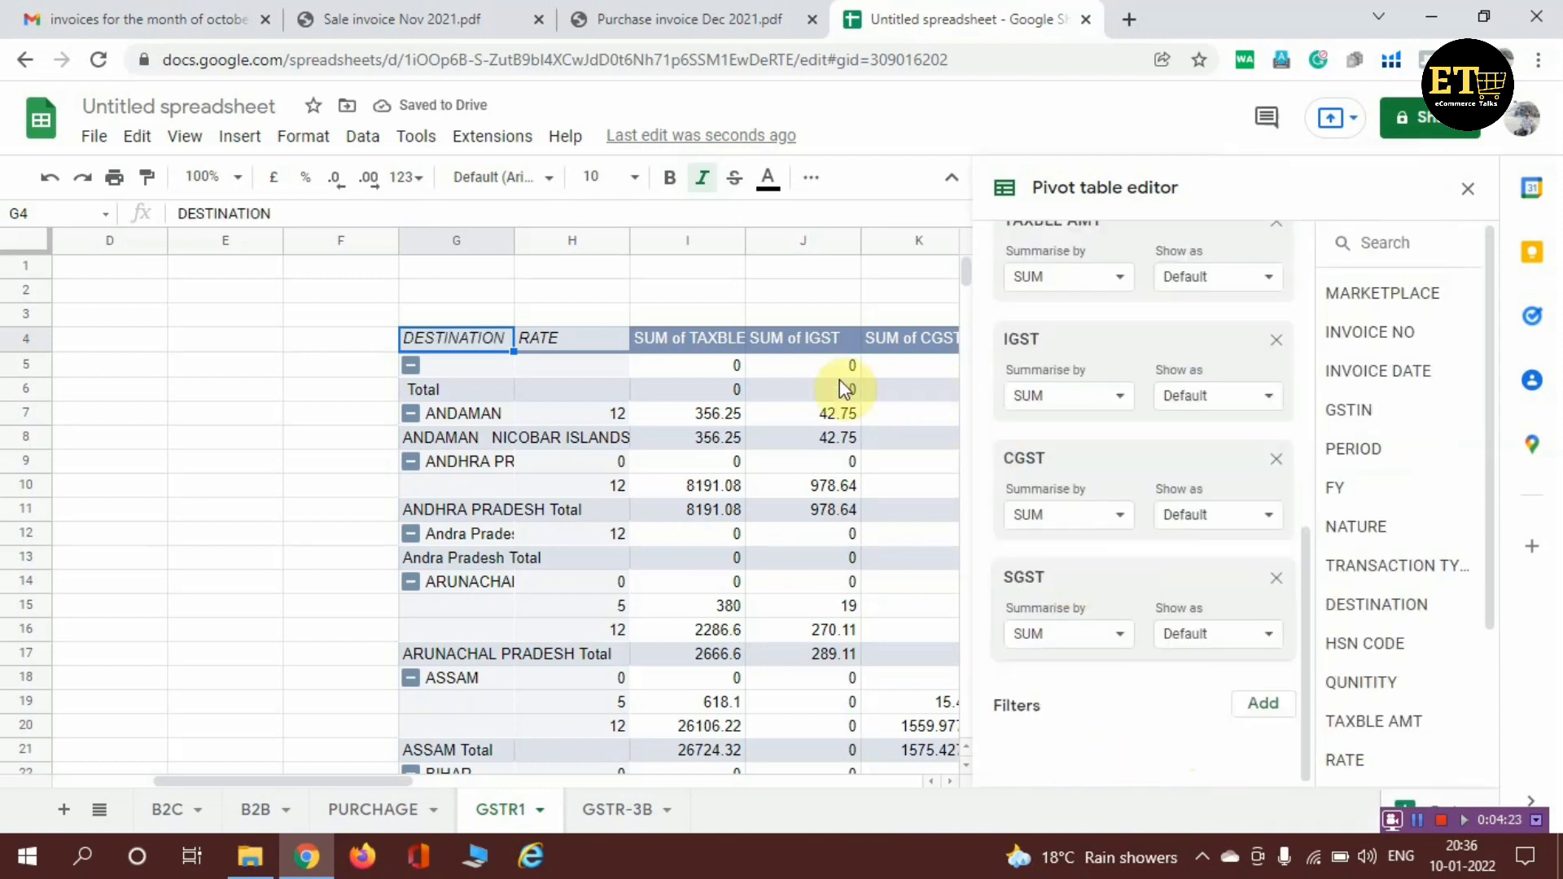
pyautogui.click(1470, 192)
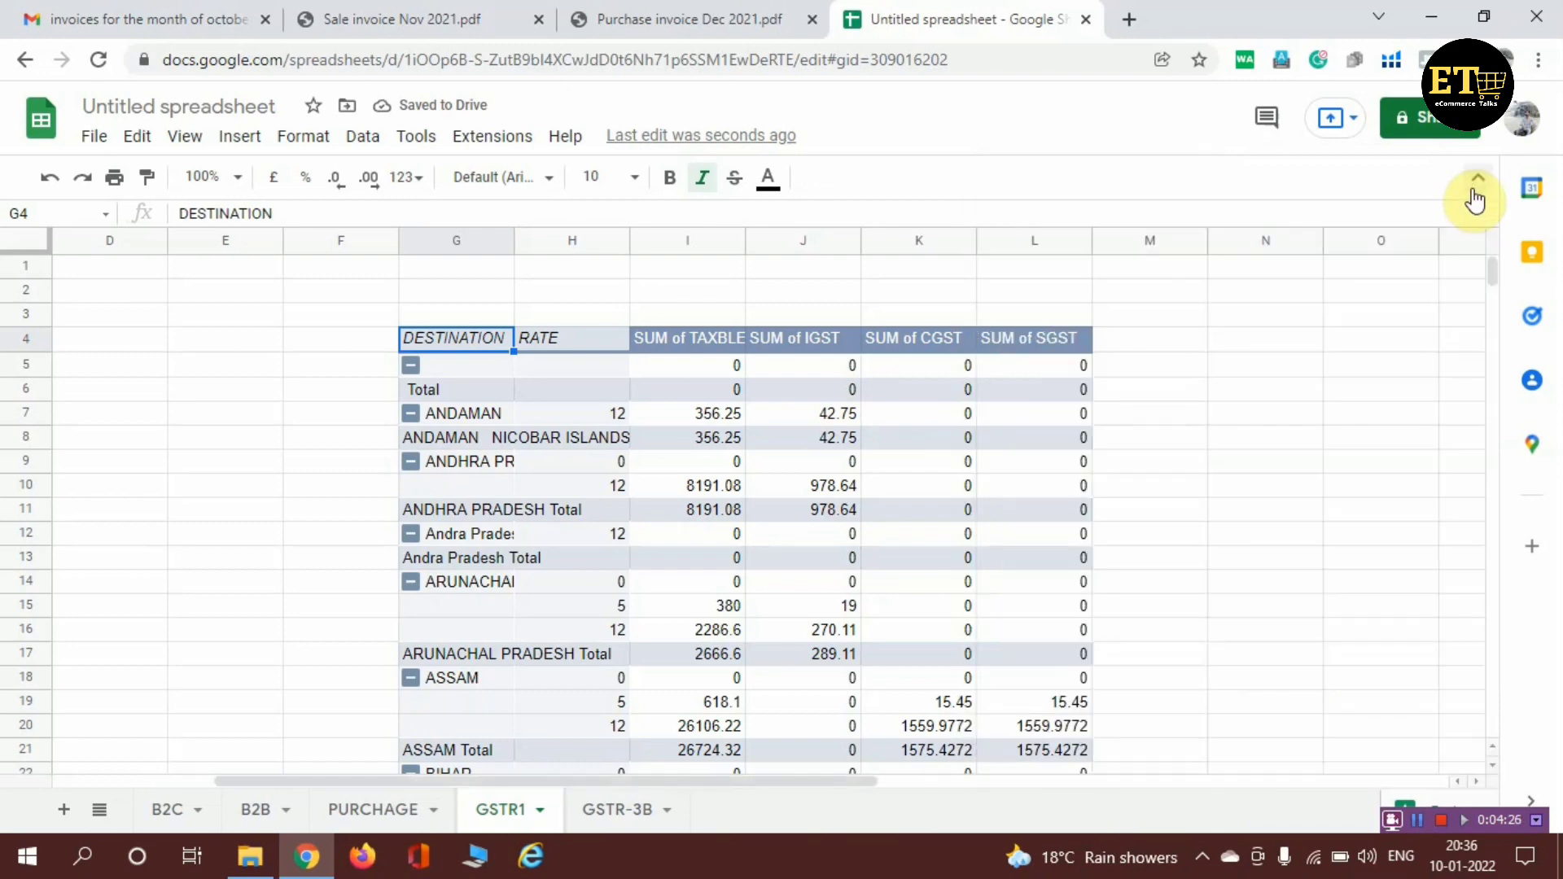
# Review the taxable amount, IGST, CGST and SGST sums by state and rate, down to the Grand Total row
pyautogui.scroll(-4, 1053, 450)
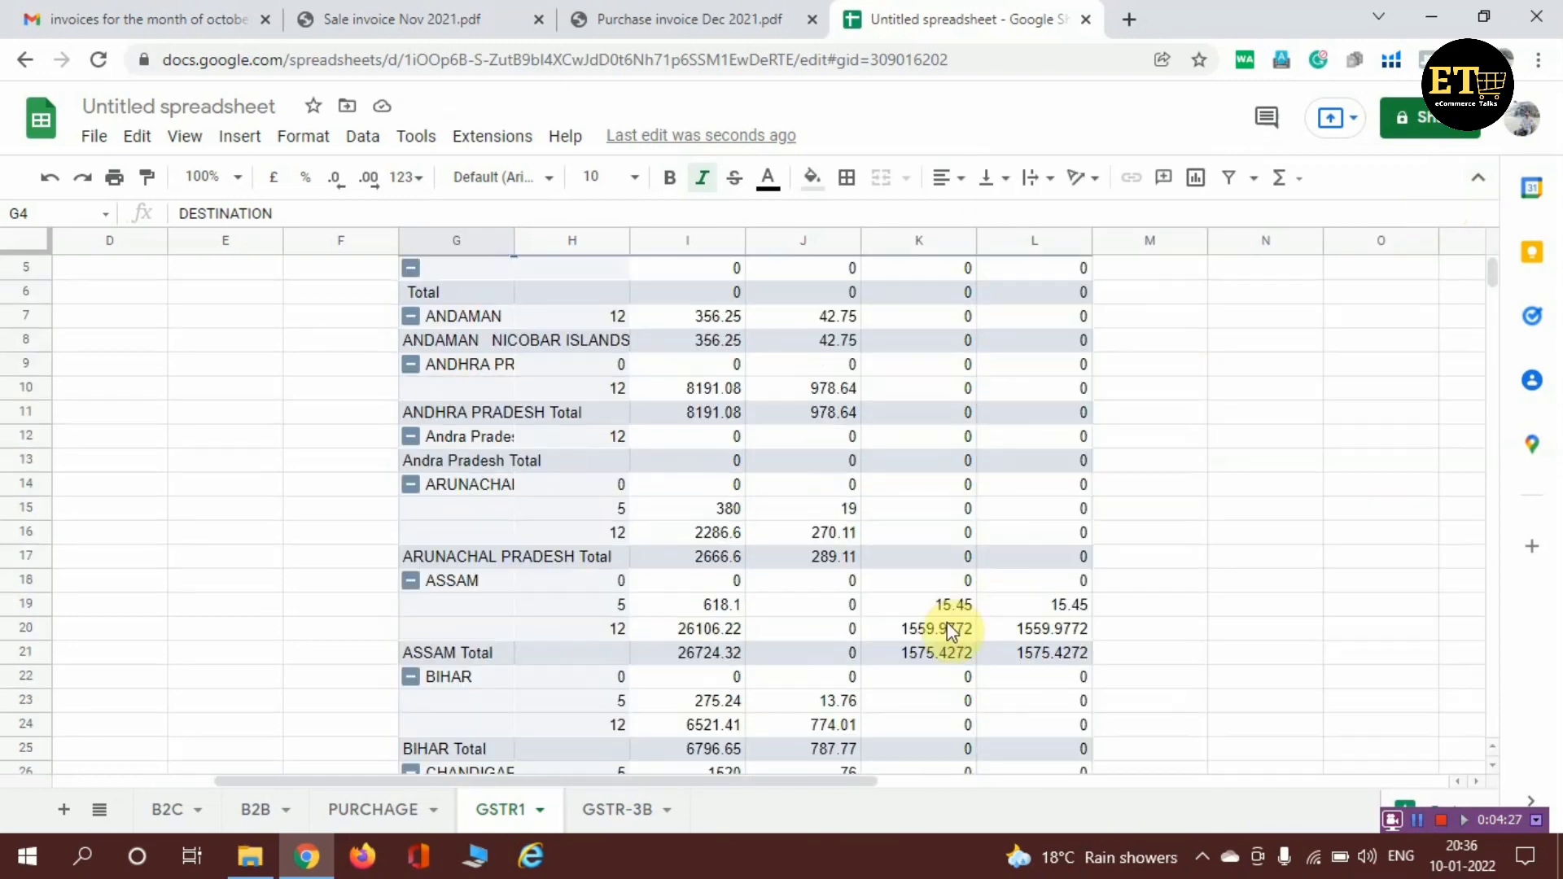
pyautogui.scroll(-1, 844, 513)
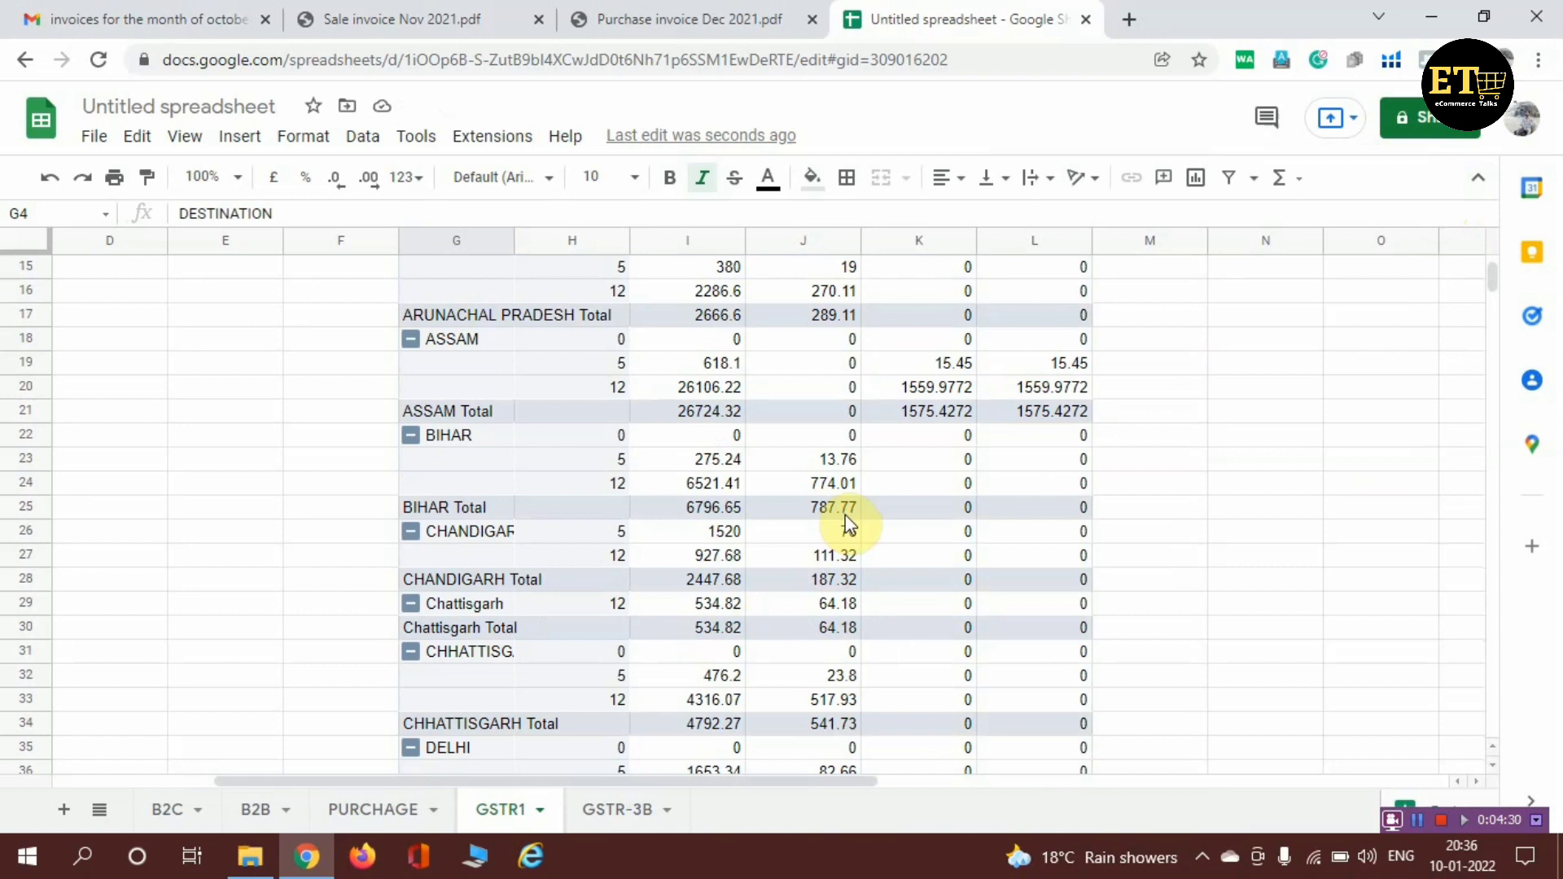
pyautogui.scroll(1, 887, 506)
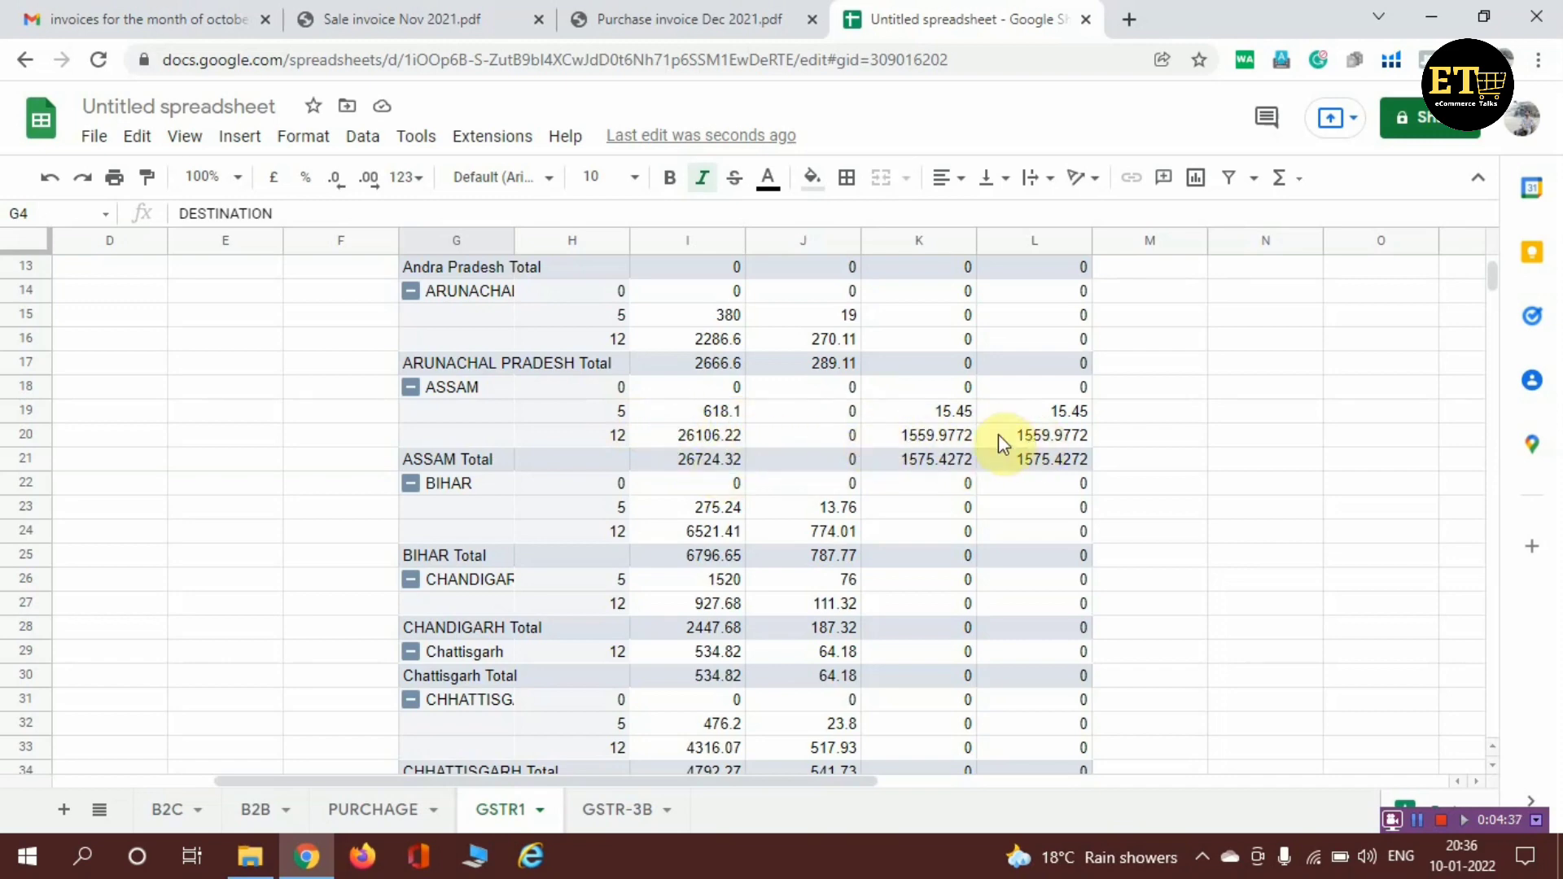
pyautogui.scroll(5, 959, 508)
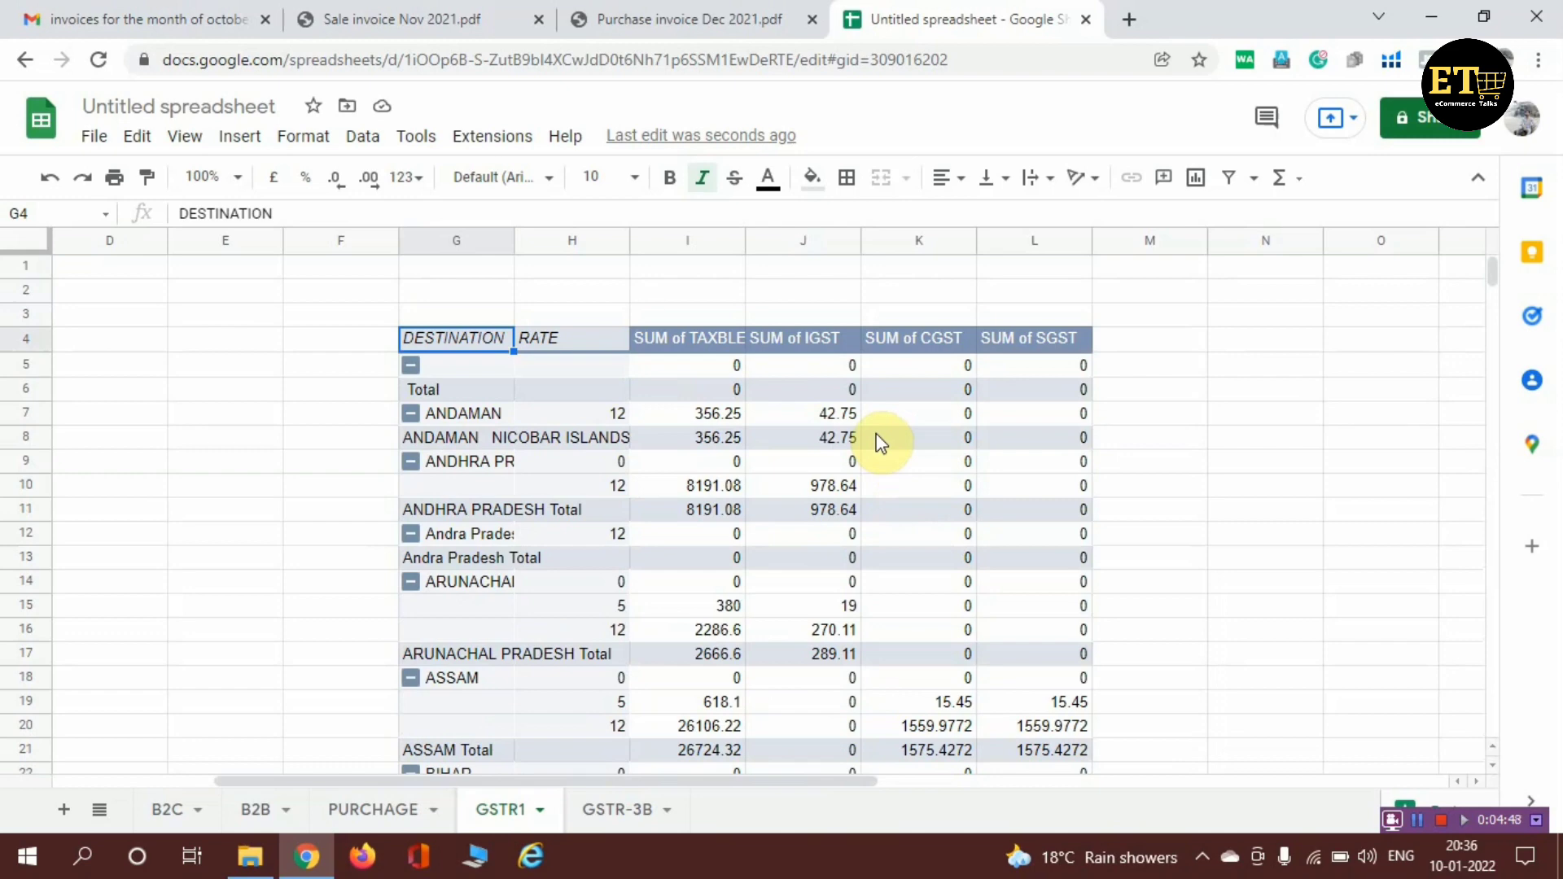
pyautogui.scroll(-6, 881, 448)
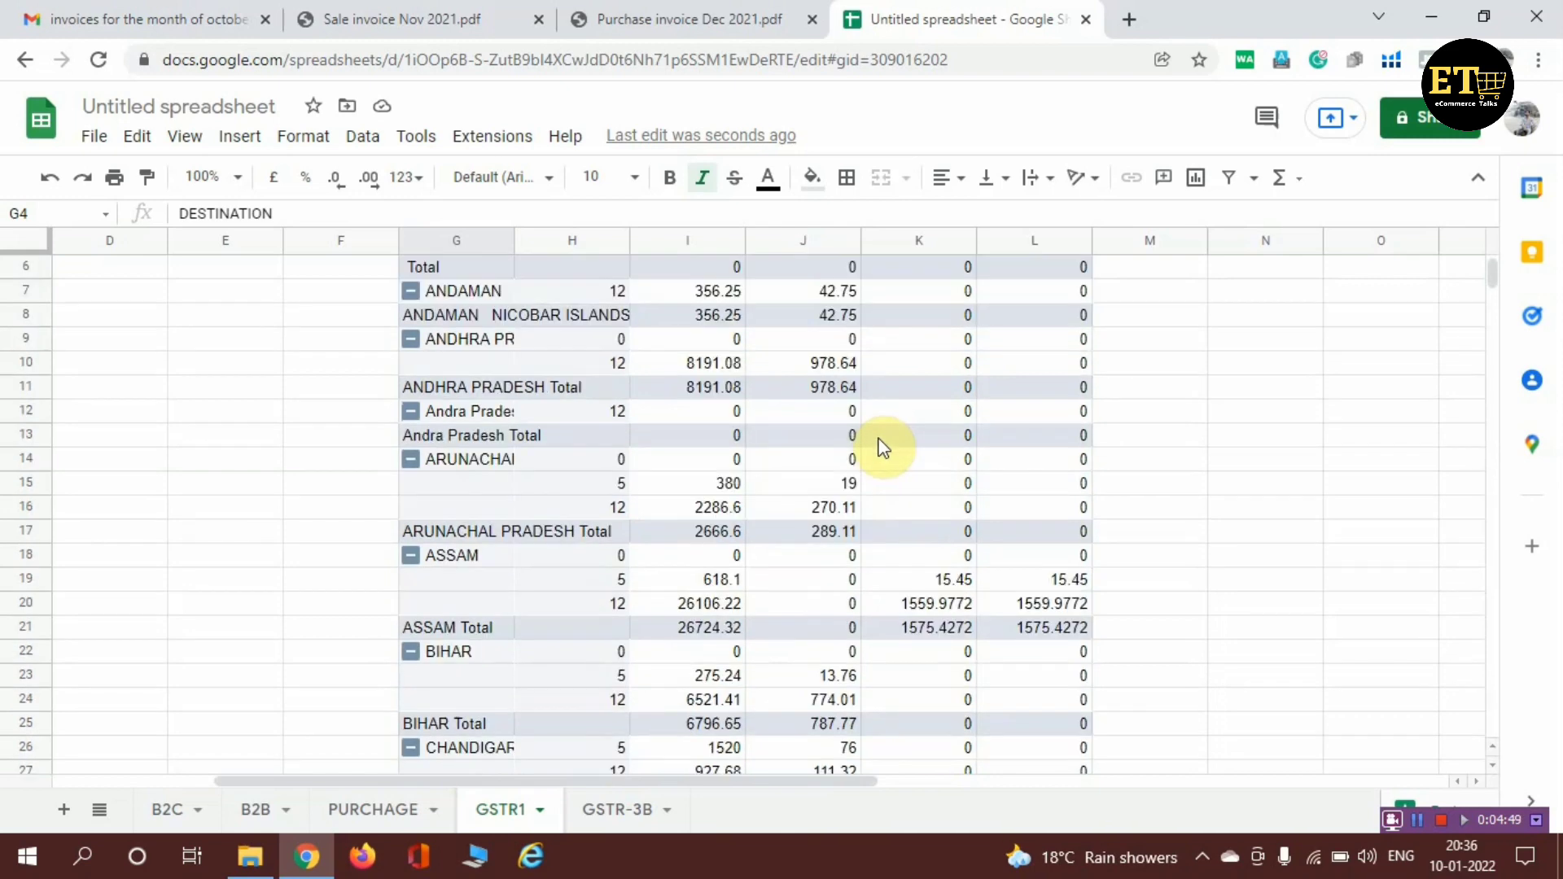
pyautogui.scroll(-9, 881, 449)
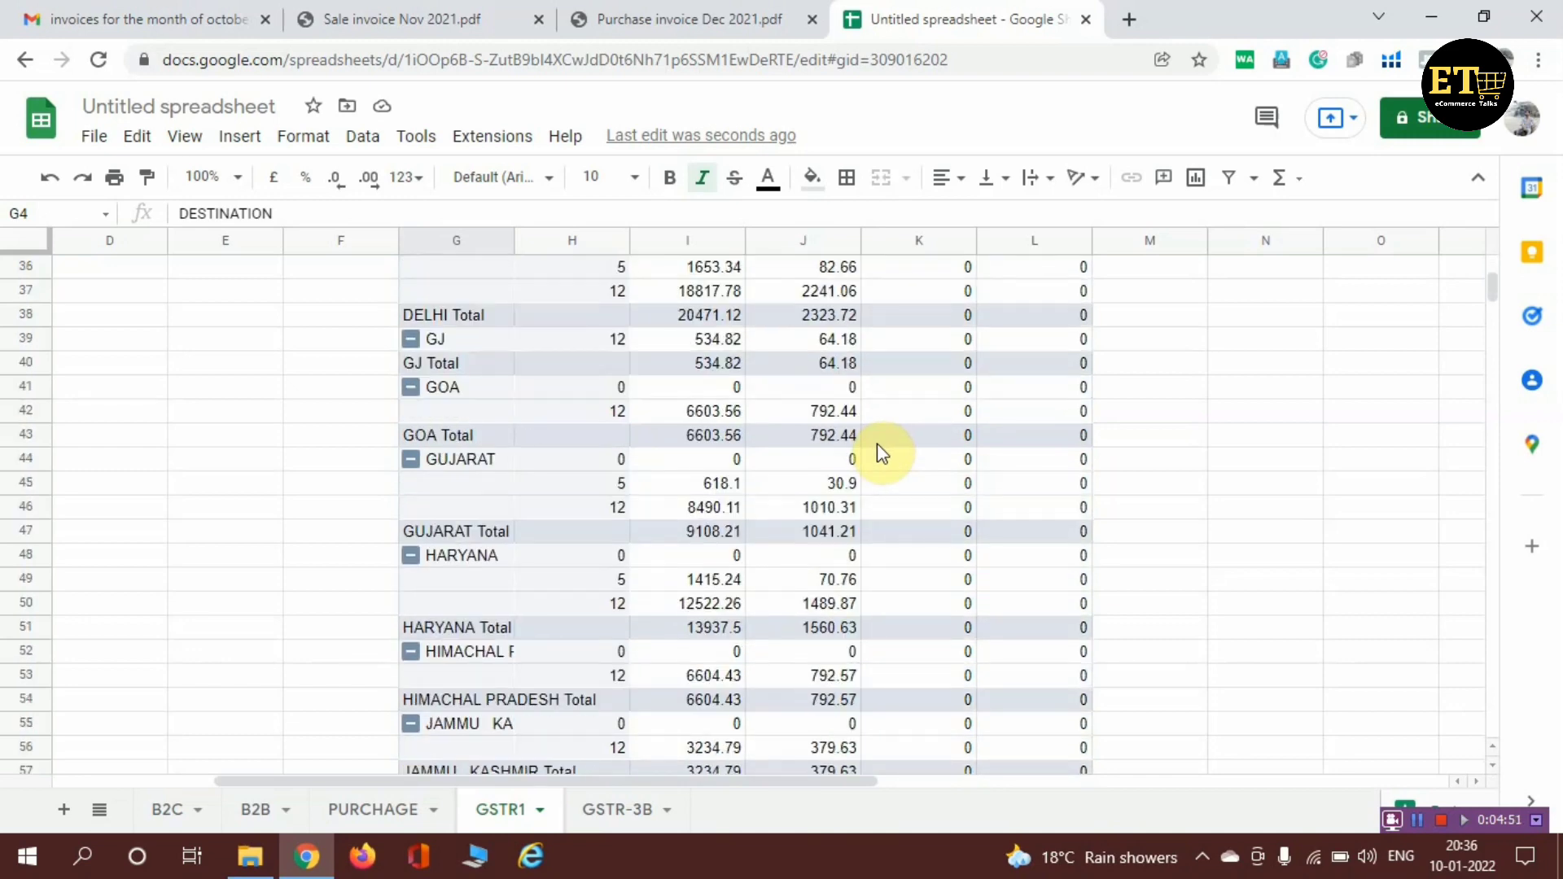
pyautogui.scroll(-13, 879, 447)
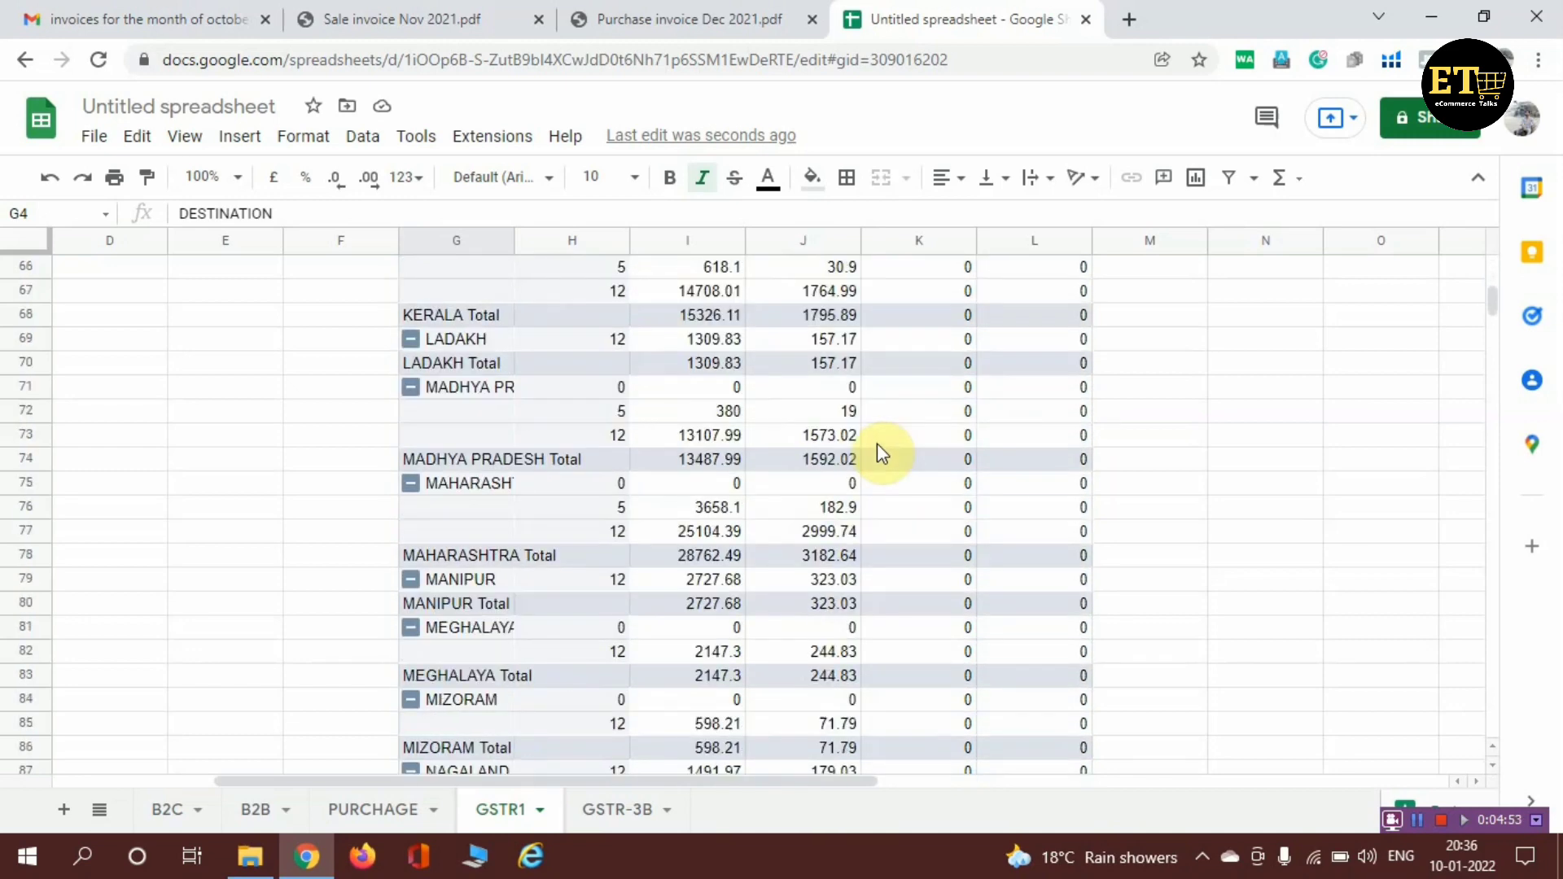
pyautogui.scroll(-10, 876, 447)
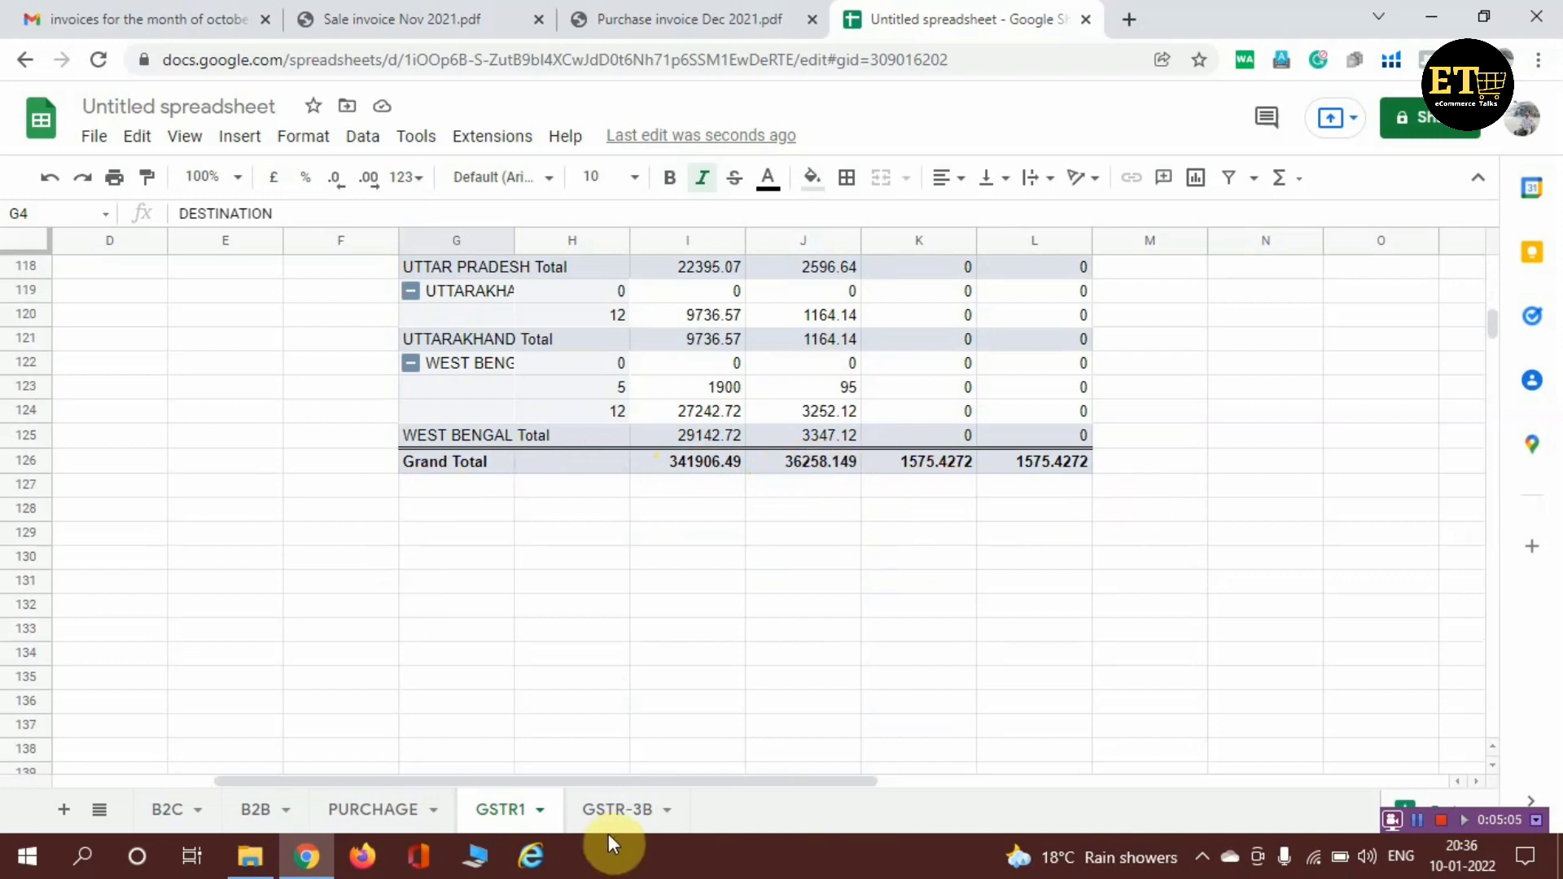
# Enter the title GSTR-1 in cell G2, above the state and rate pivot table
pyautogui.moveTo(566, 778); pyautogui.dragTo(322, 765)
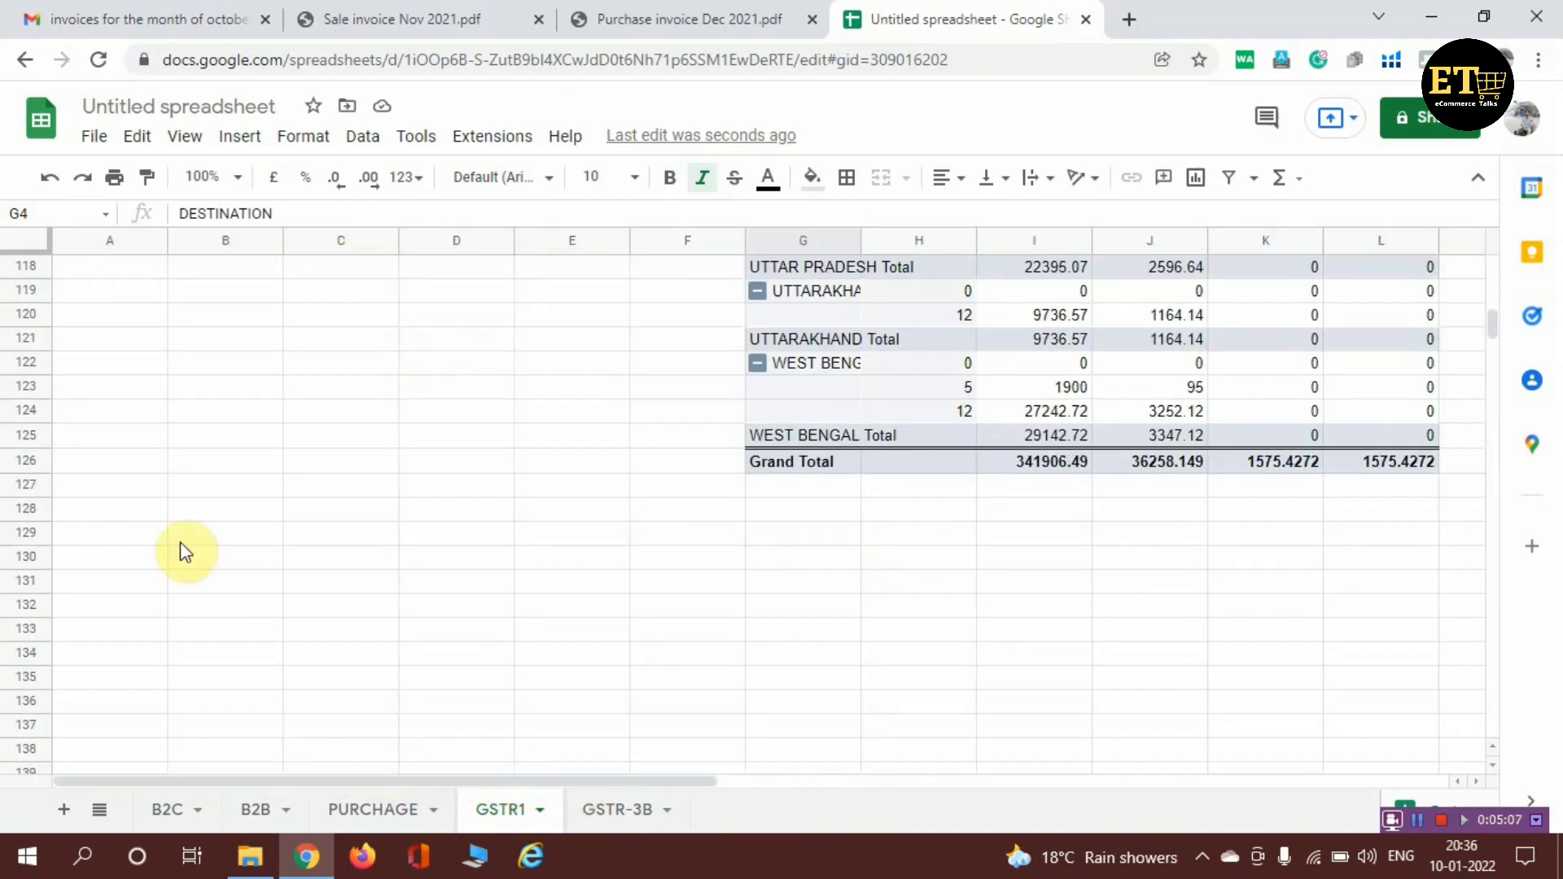
pyautogui.scroll(18, 159, 544)
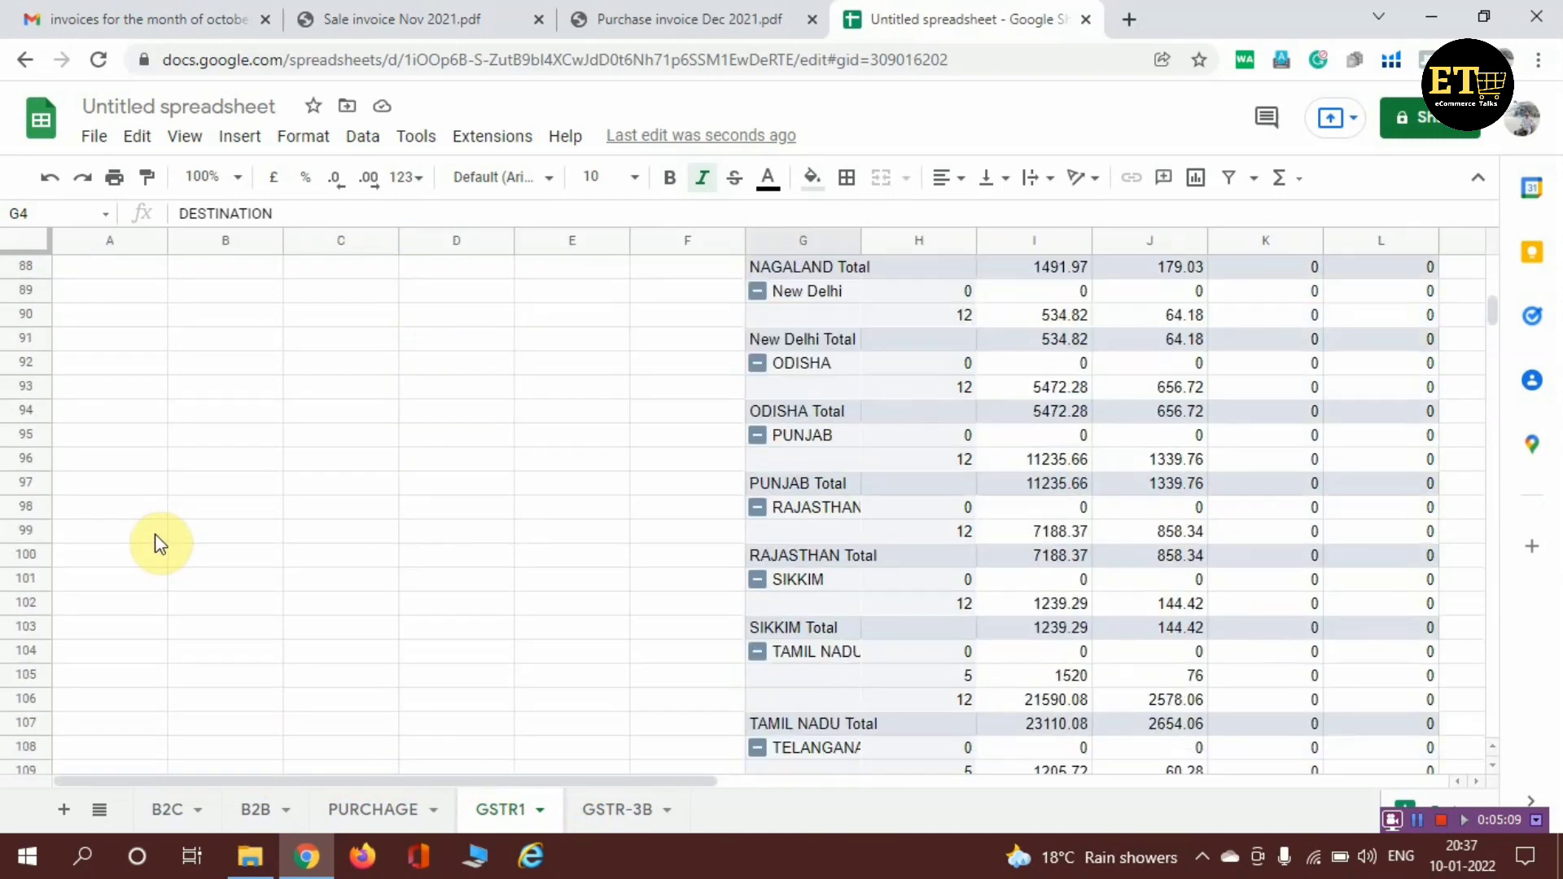
pyautogui.scroll(19, 158, 543)
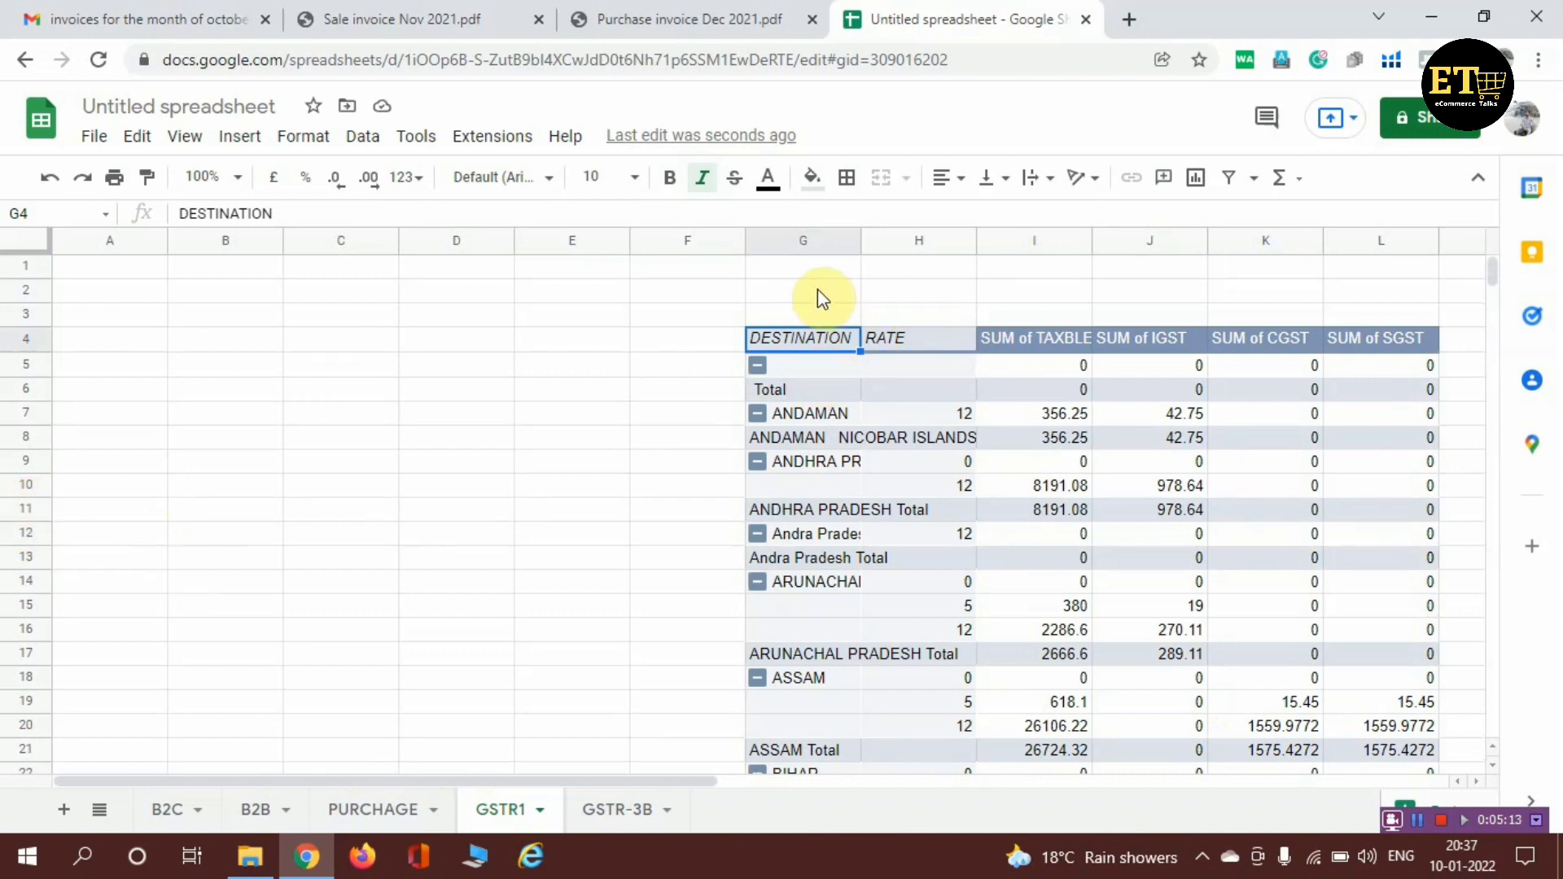
pyautogui.click(818, 291)
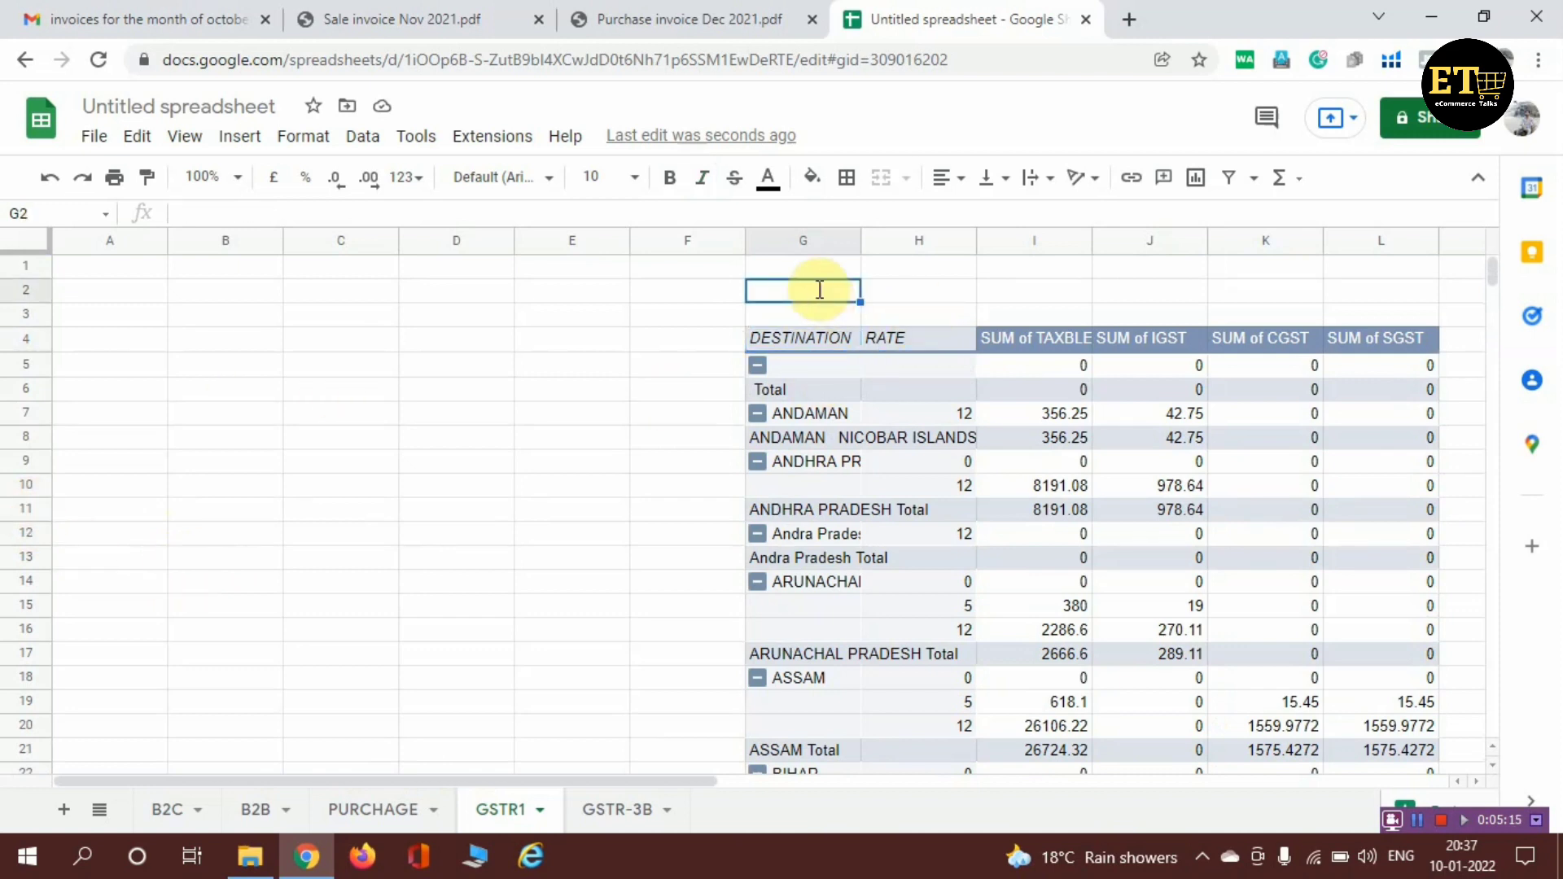
pyautogui.write('GSTR-1')
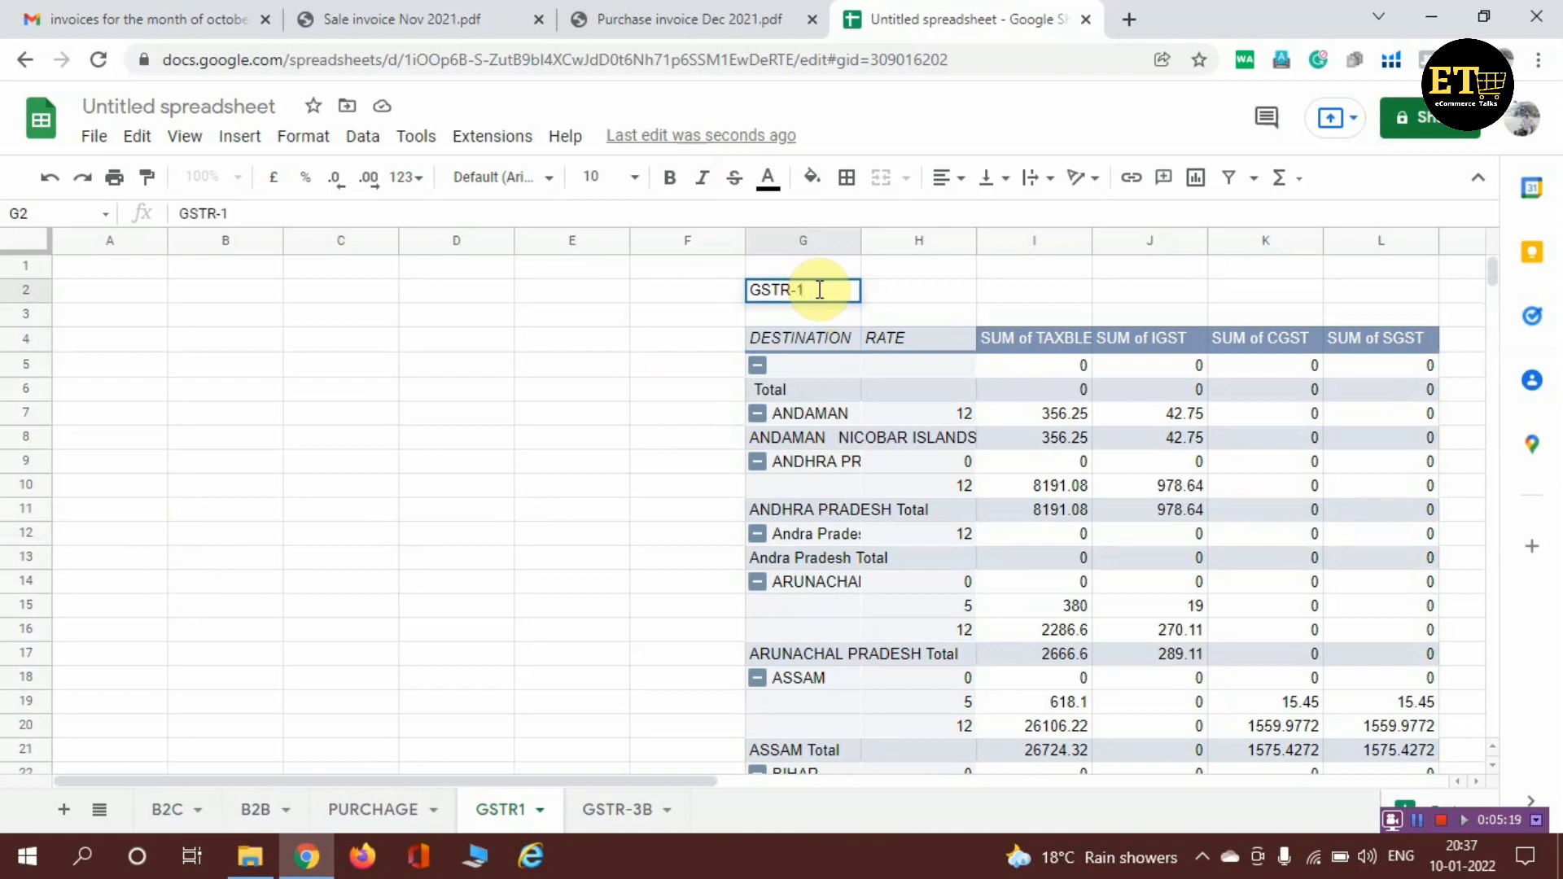
pyautogui.press('Tab')
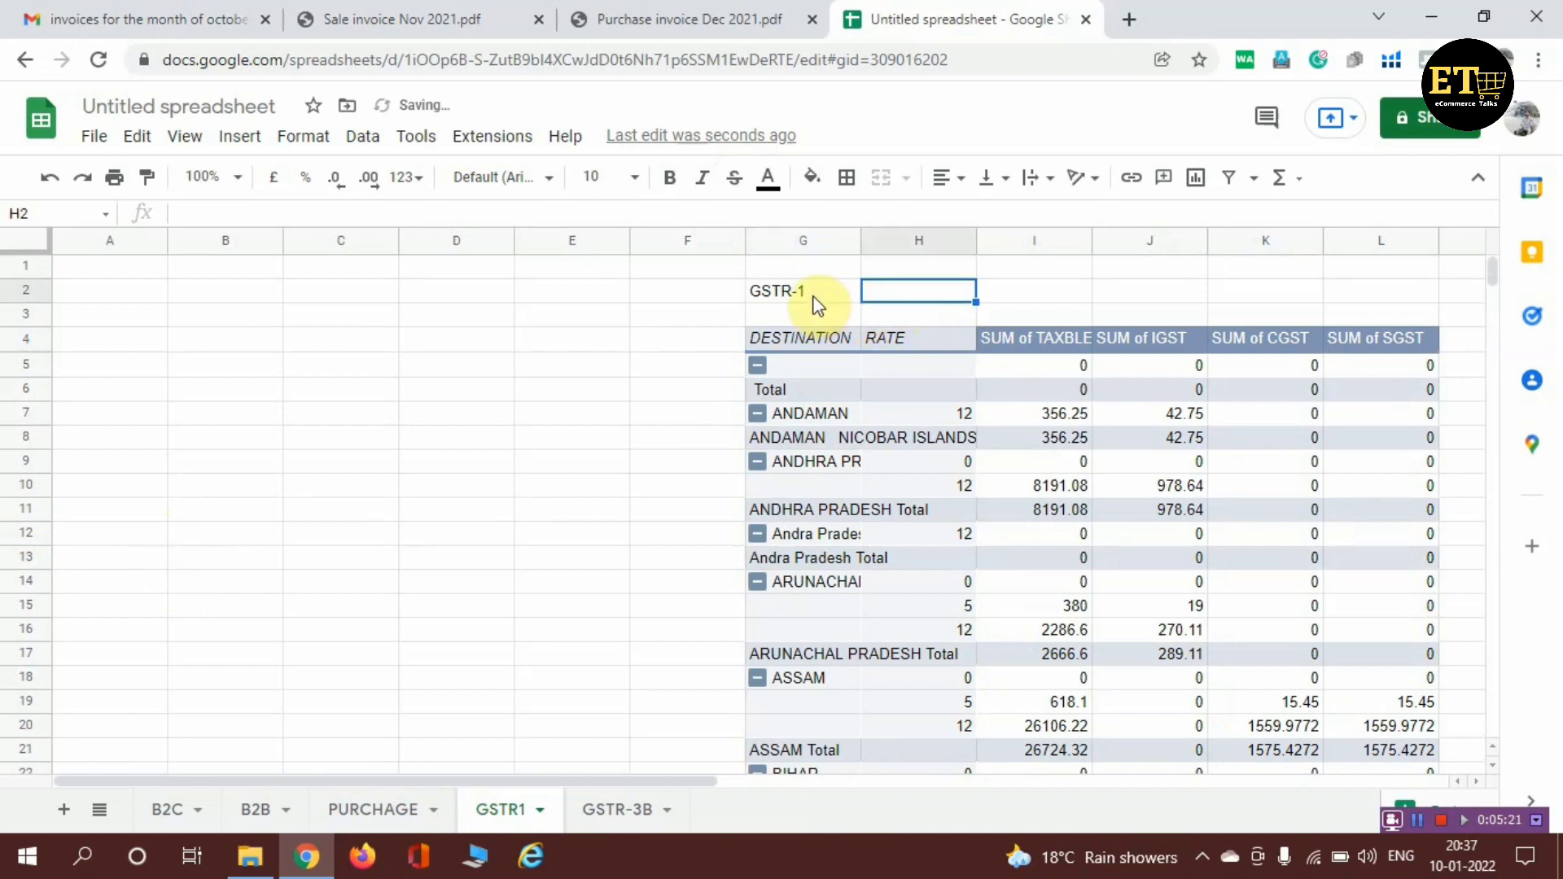
# Make the GSTR-1 title in G2 bold and set its font size to 12
pyautogui.click(814, 297)
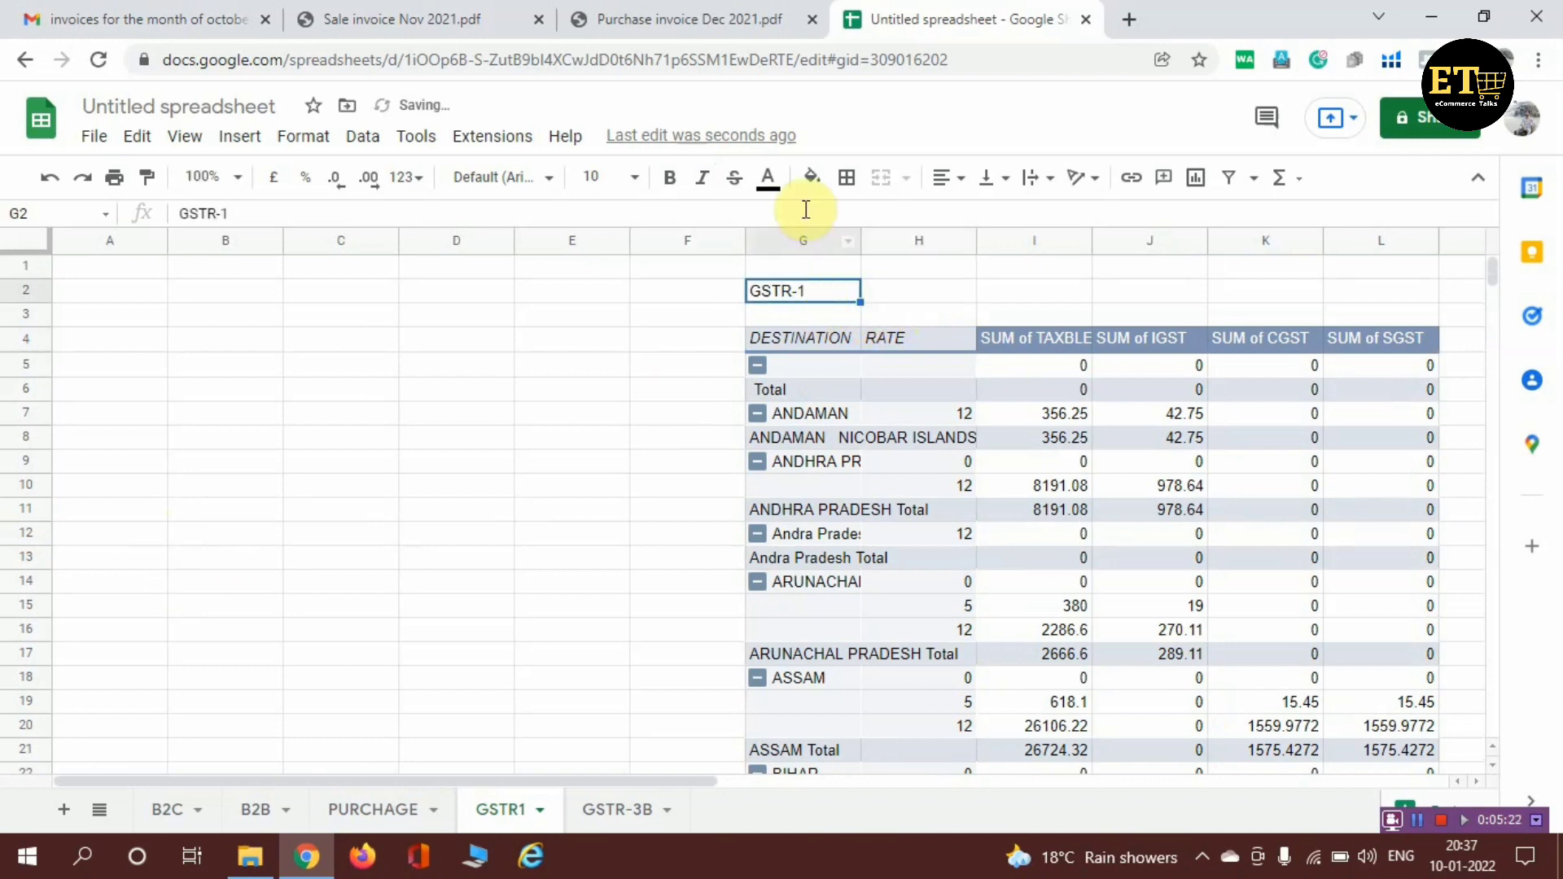
pyautogui.click(678, 181)
pyautogui.click(636, 180)
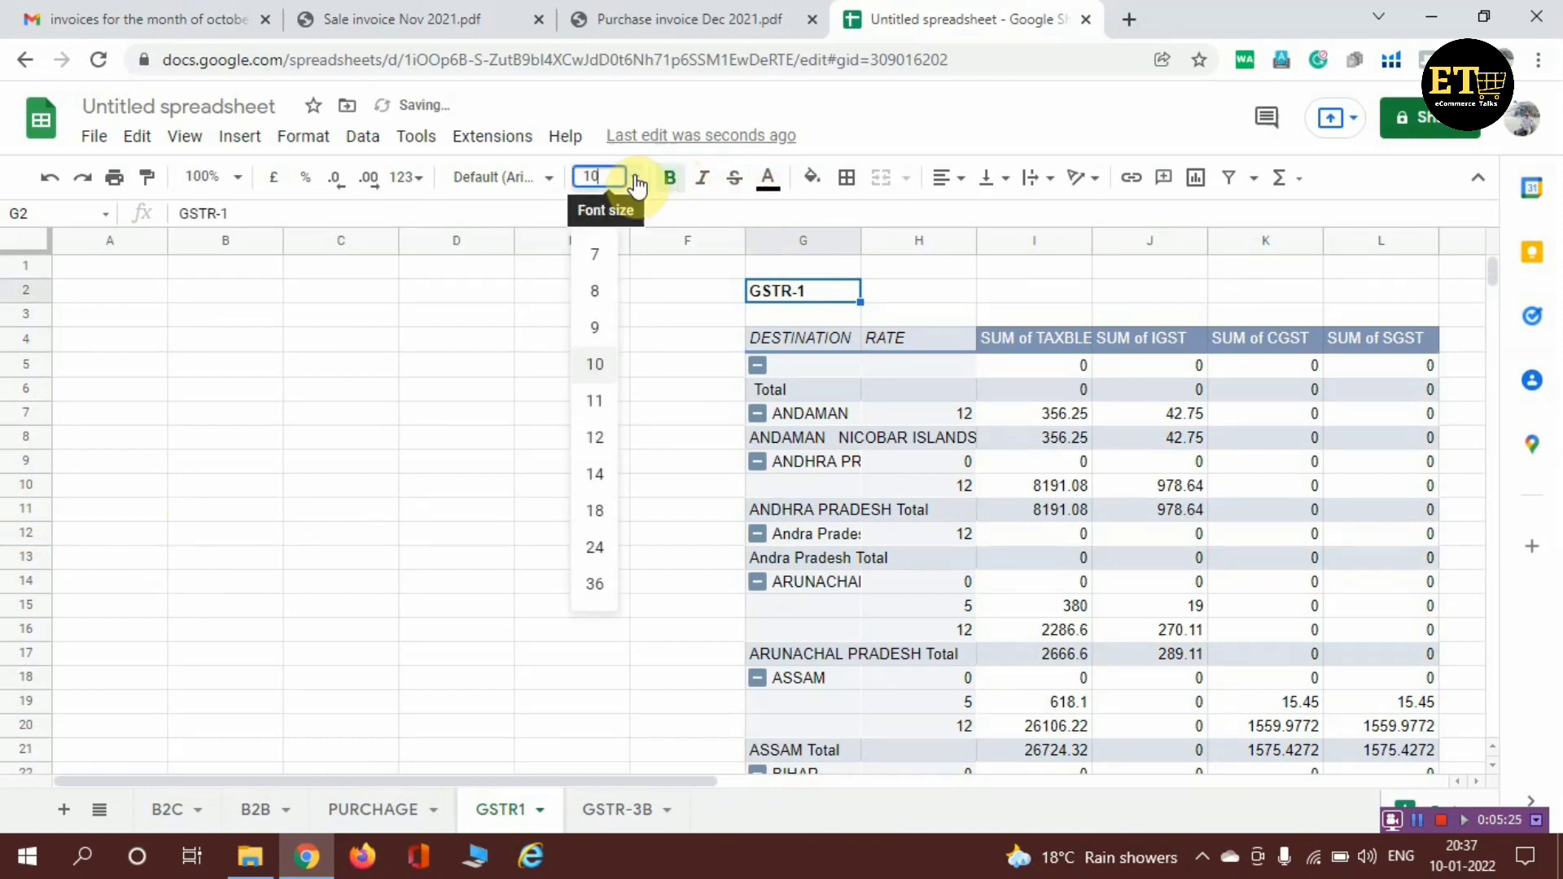
pyautogui.click(598, 440)
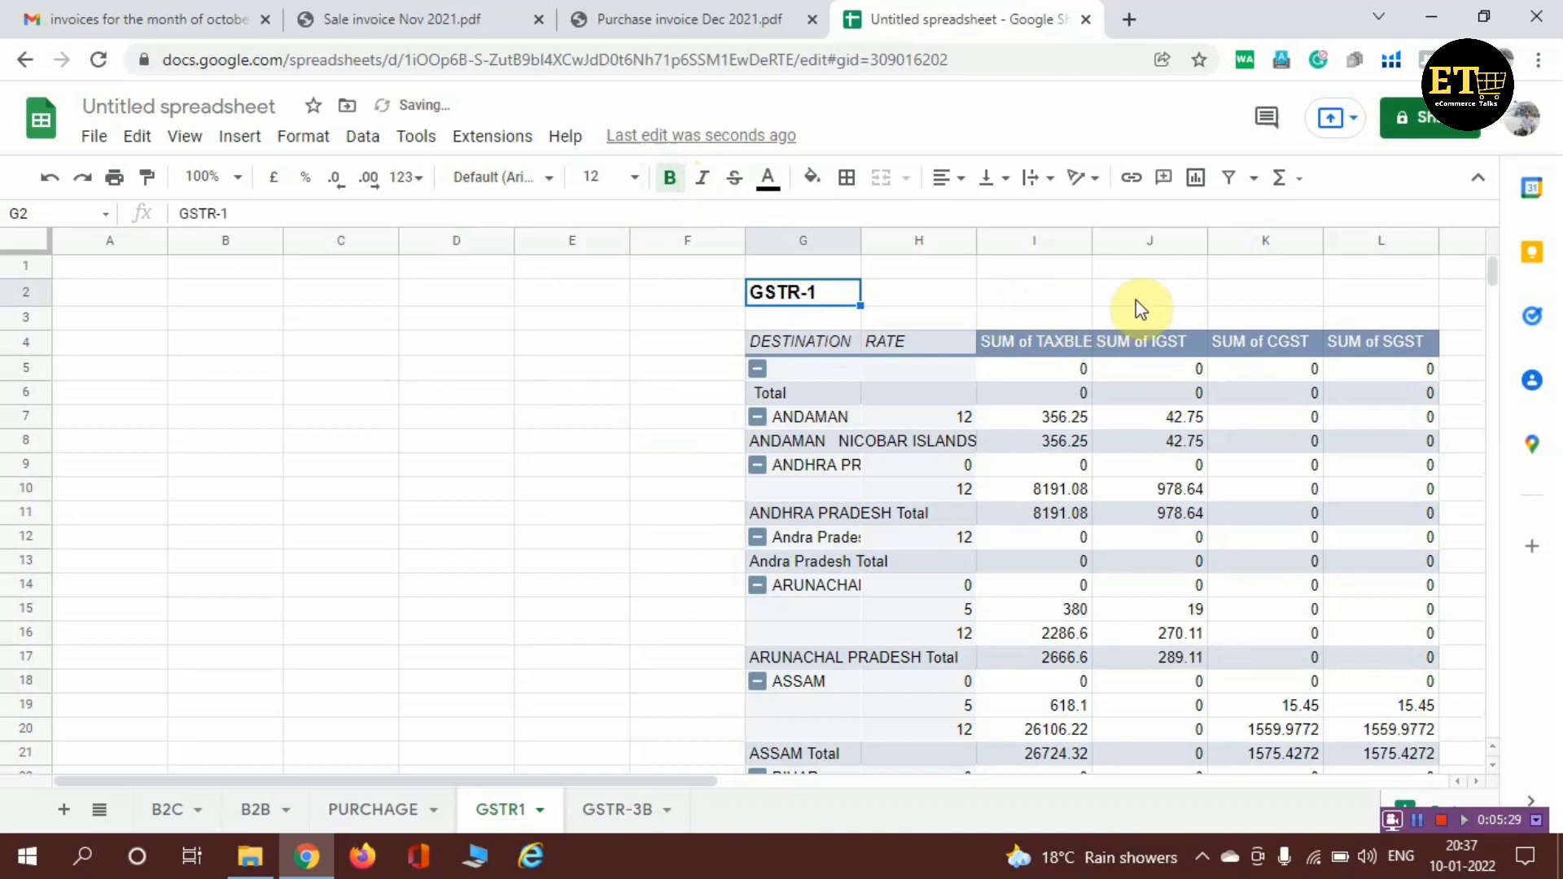
# Fill the title row G2:L2 above the pivot table with the standard amber-yellow colour
pyautogui.hotkey('shift', 'Right')
pyautogui.hotkey('shift', 'Right')
pyautogui.hotkey('shift', 'Right')
pyautogui.hotkey('shift', 'Right')
pyautogui.hotkey('shift', 'Right')
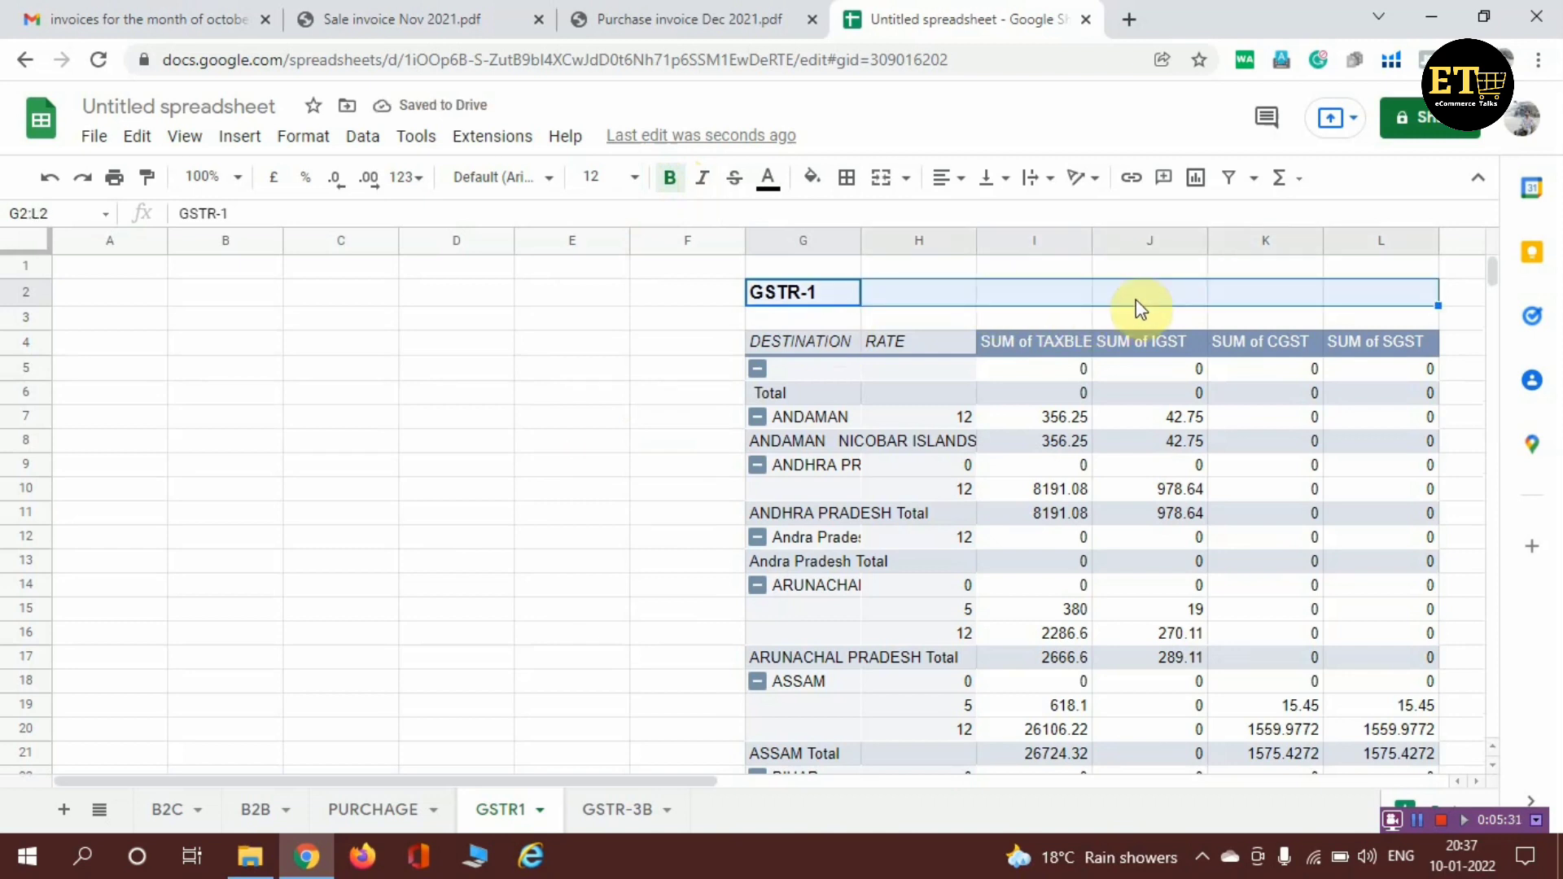
pyautogui.click(814, 178)
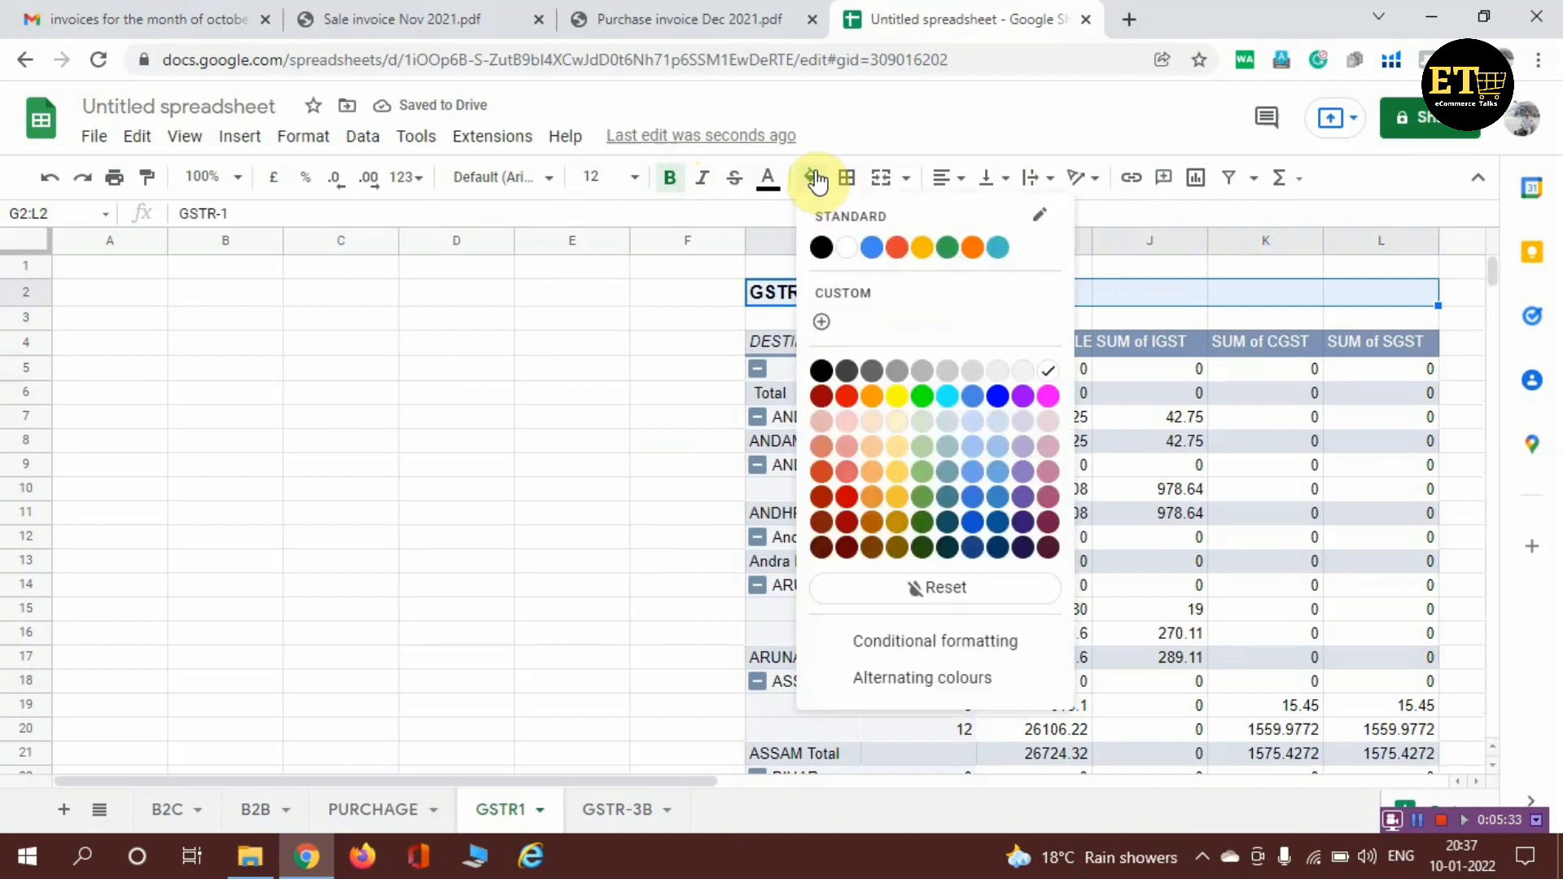
pyautogui.click(923, 249)
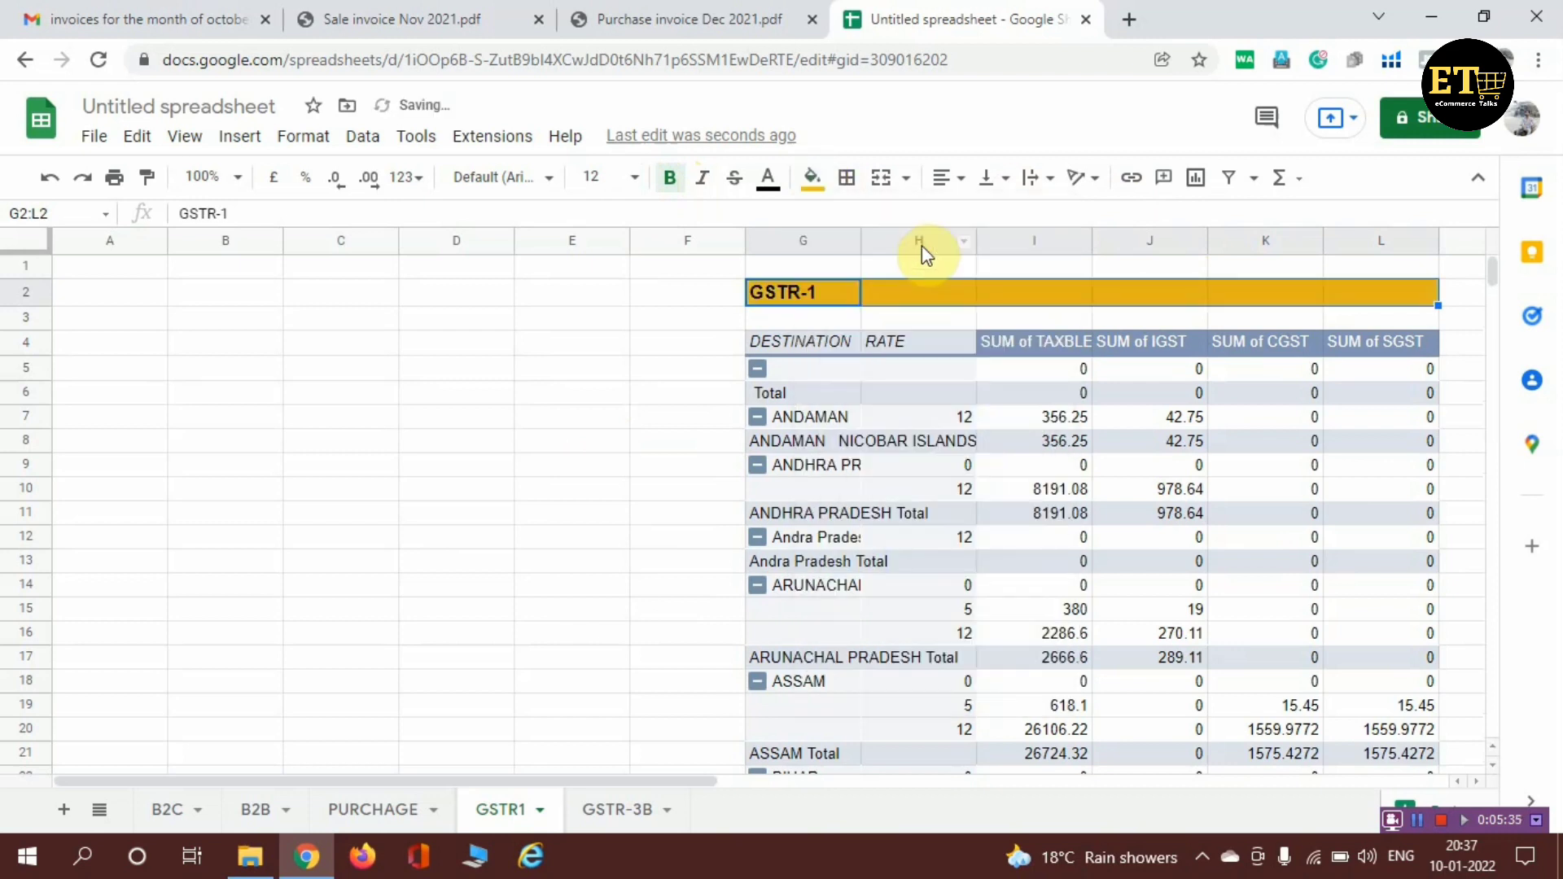
pyautogui.click(806, 312)
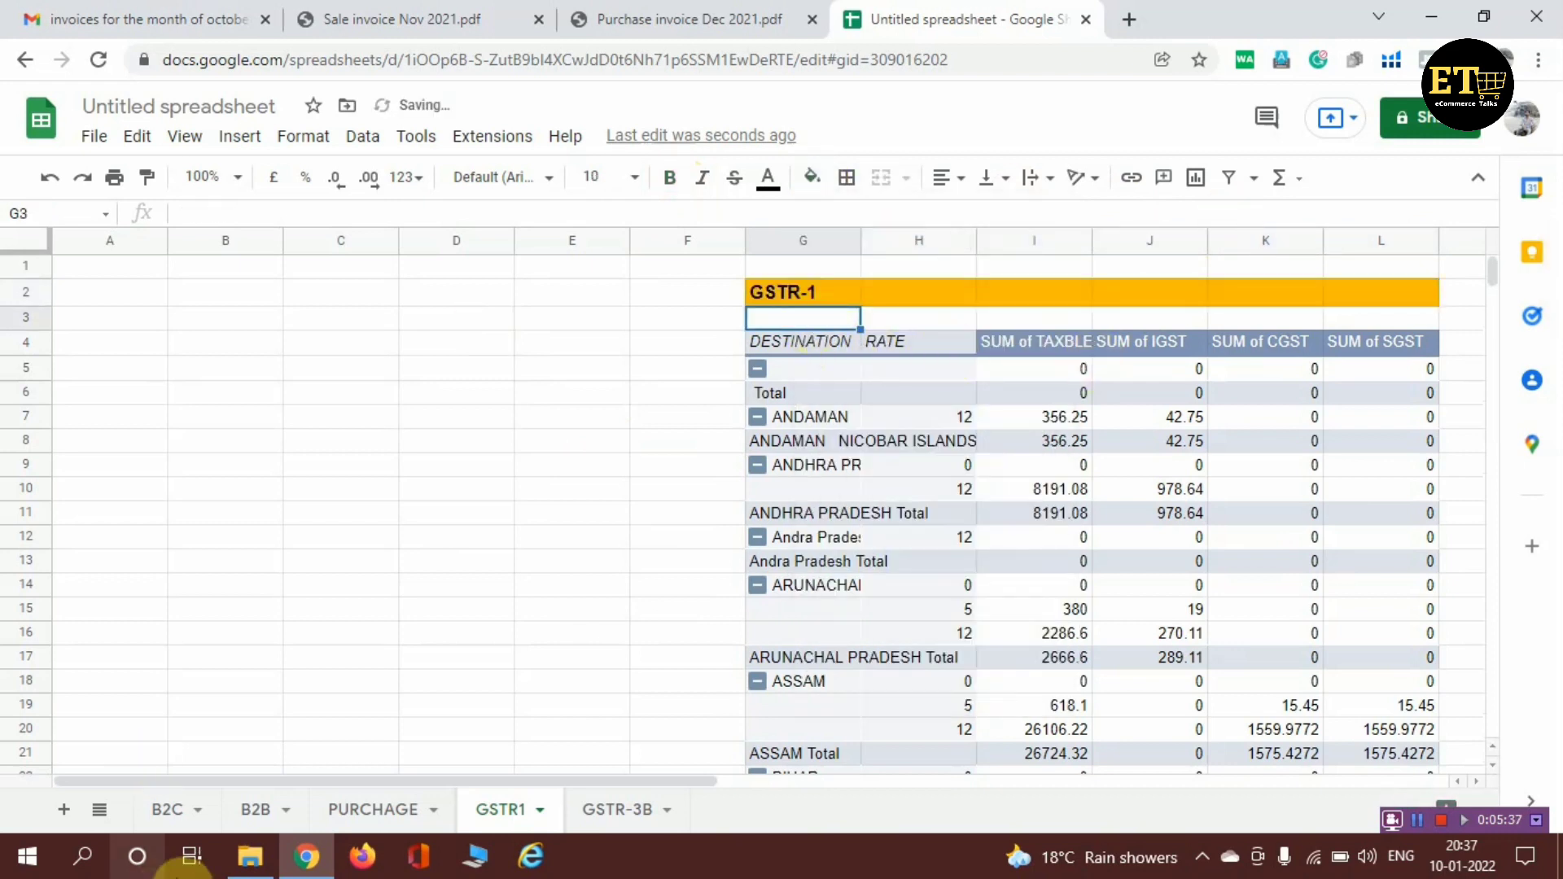
# Start another pivot table from the B2C sheet with the data range B2C!A:R, inserted to an existing sheet
pyautogui.click(167, 810)
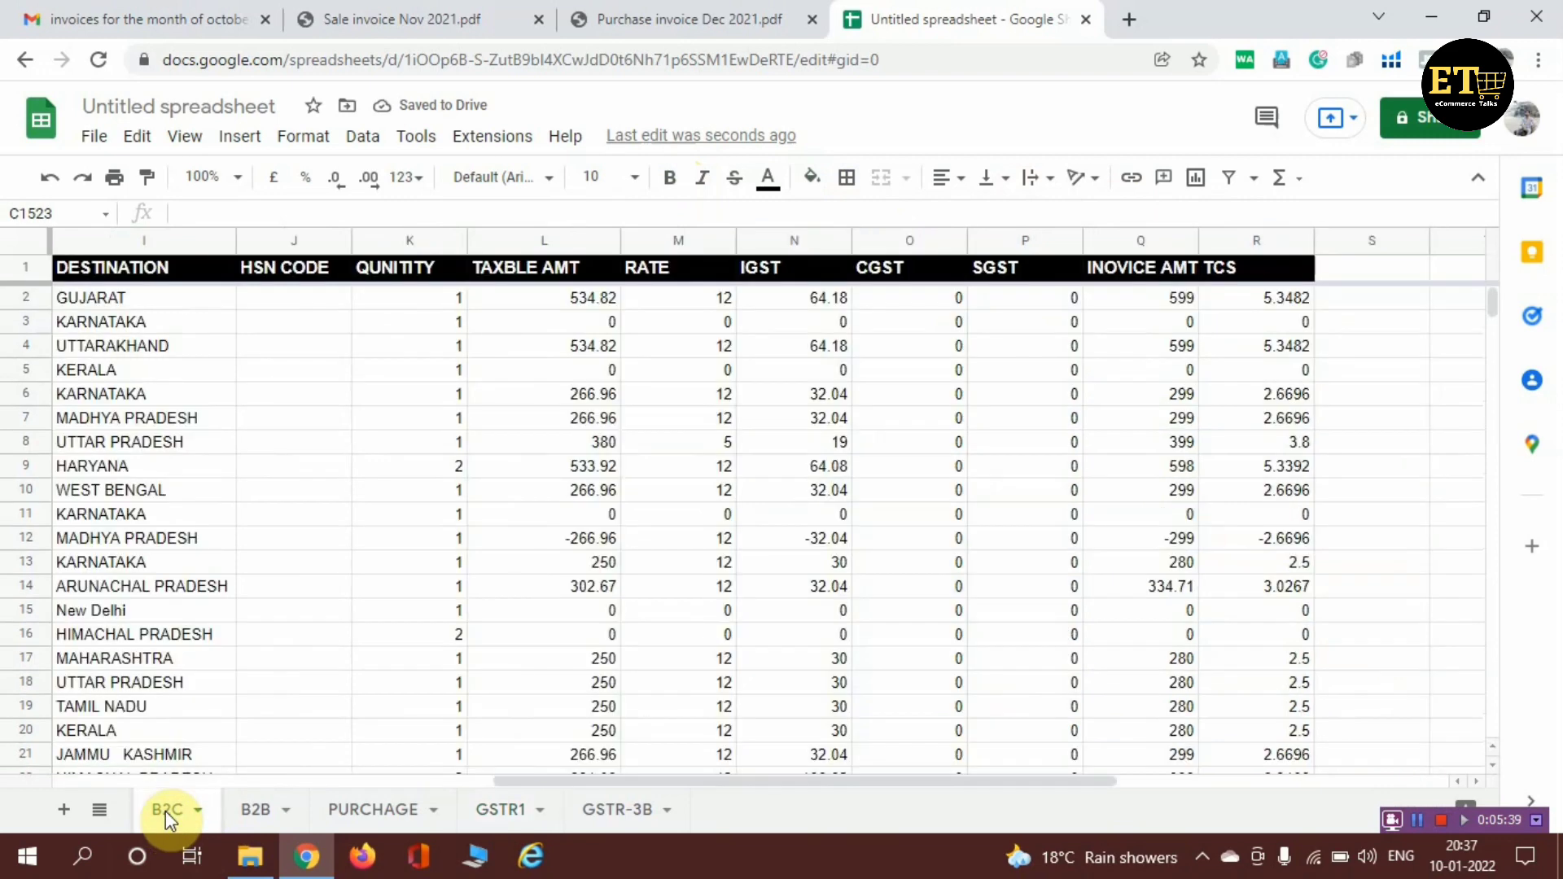
pyautogui.click(237, 143)
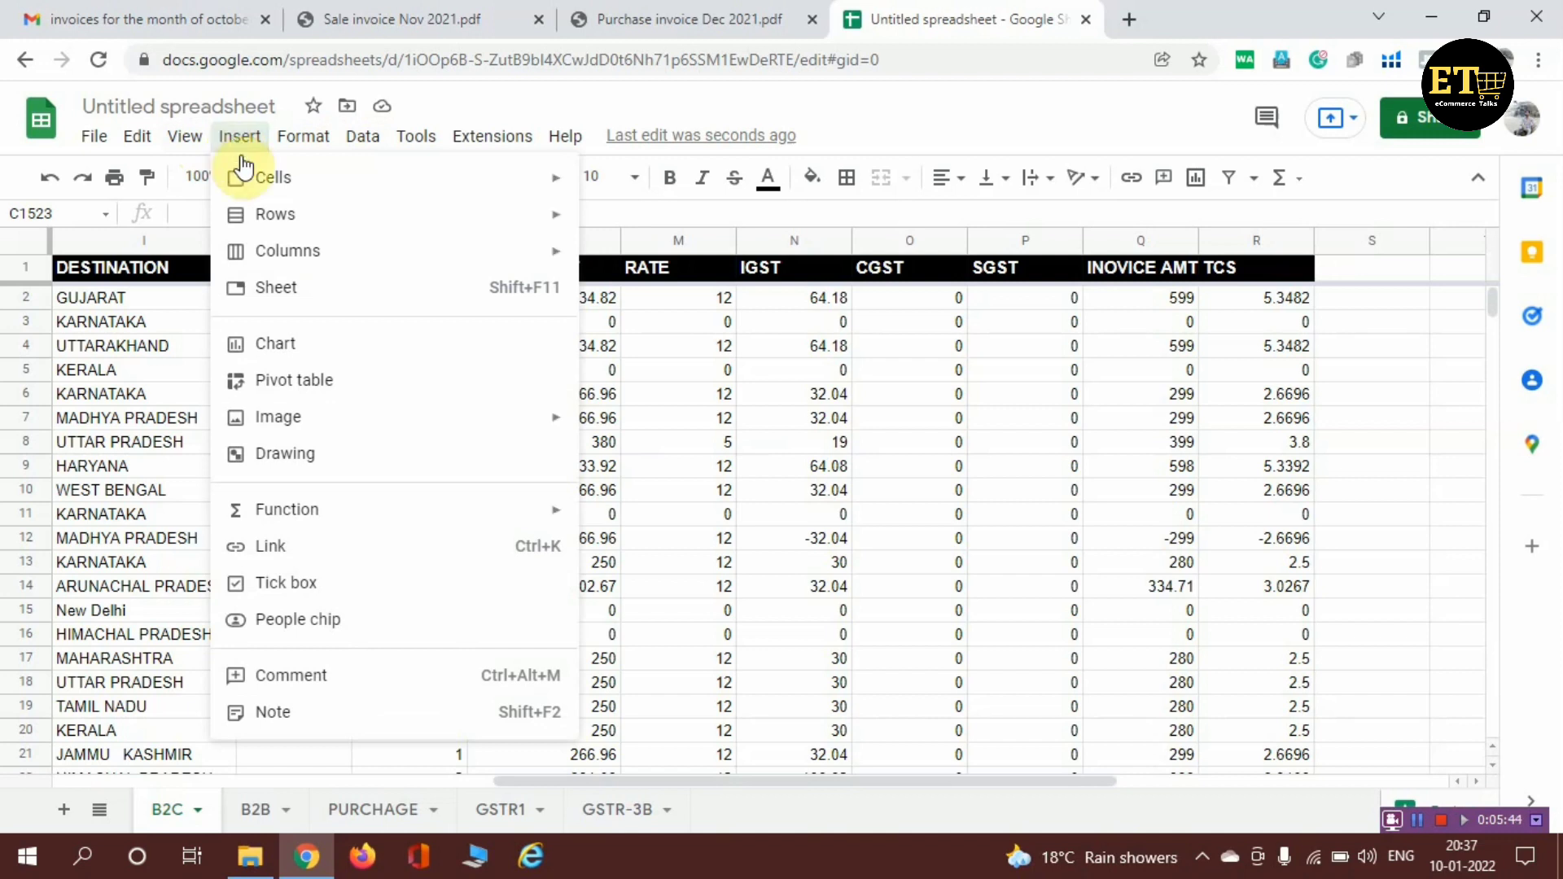
pyautogui.click(292, 386)
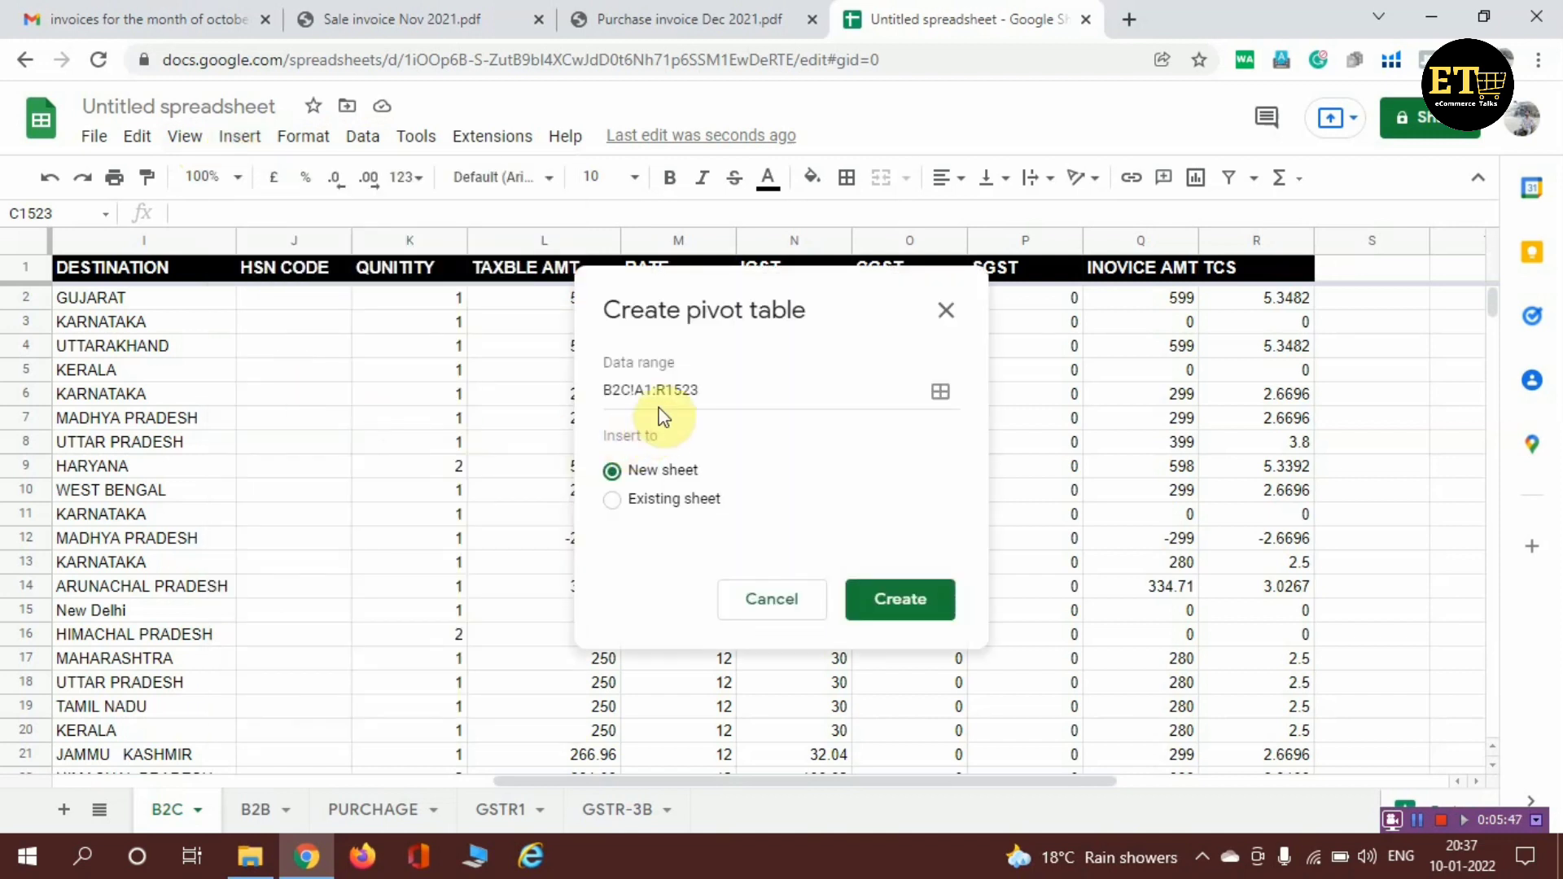
pyautogui.click(692, 403)
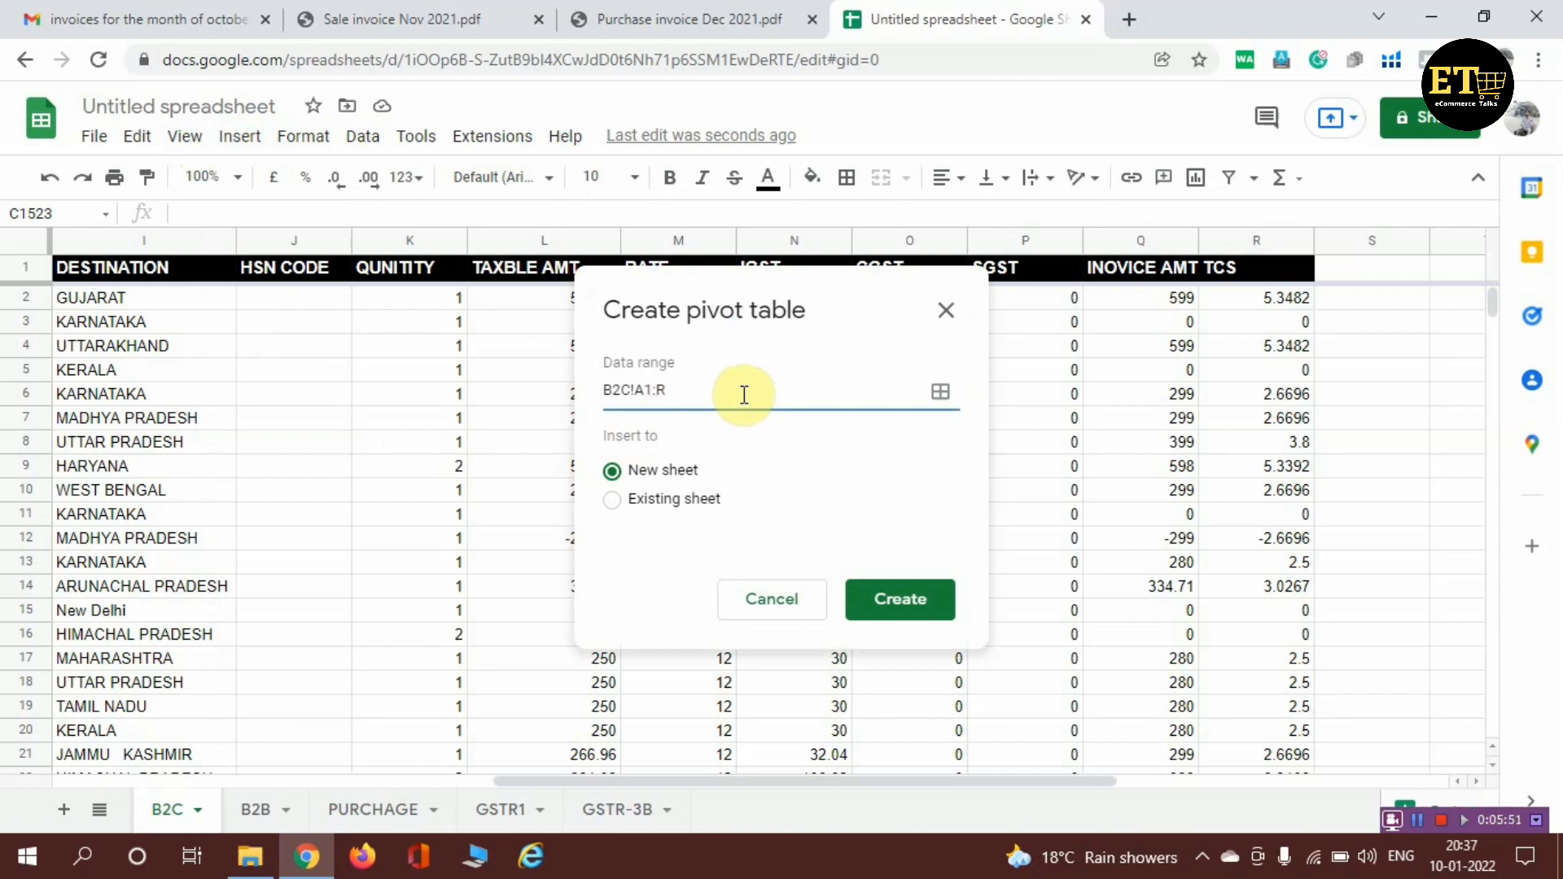
pyautogui.click(605, 500)
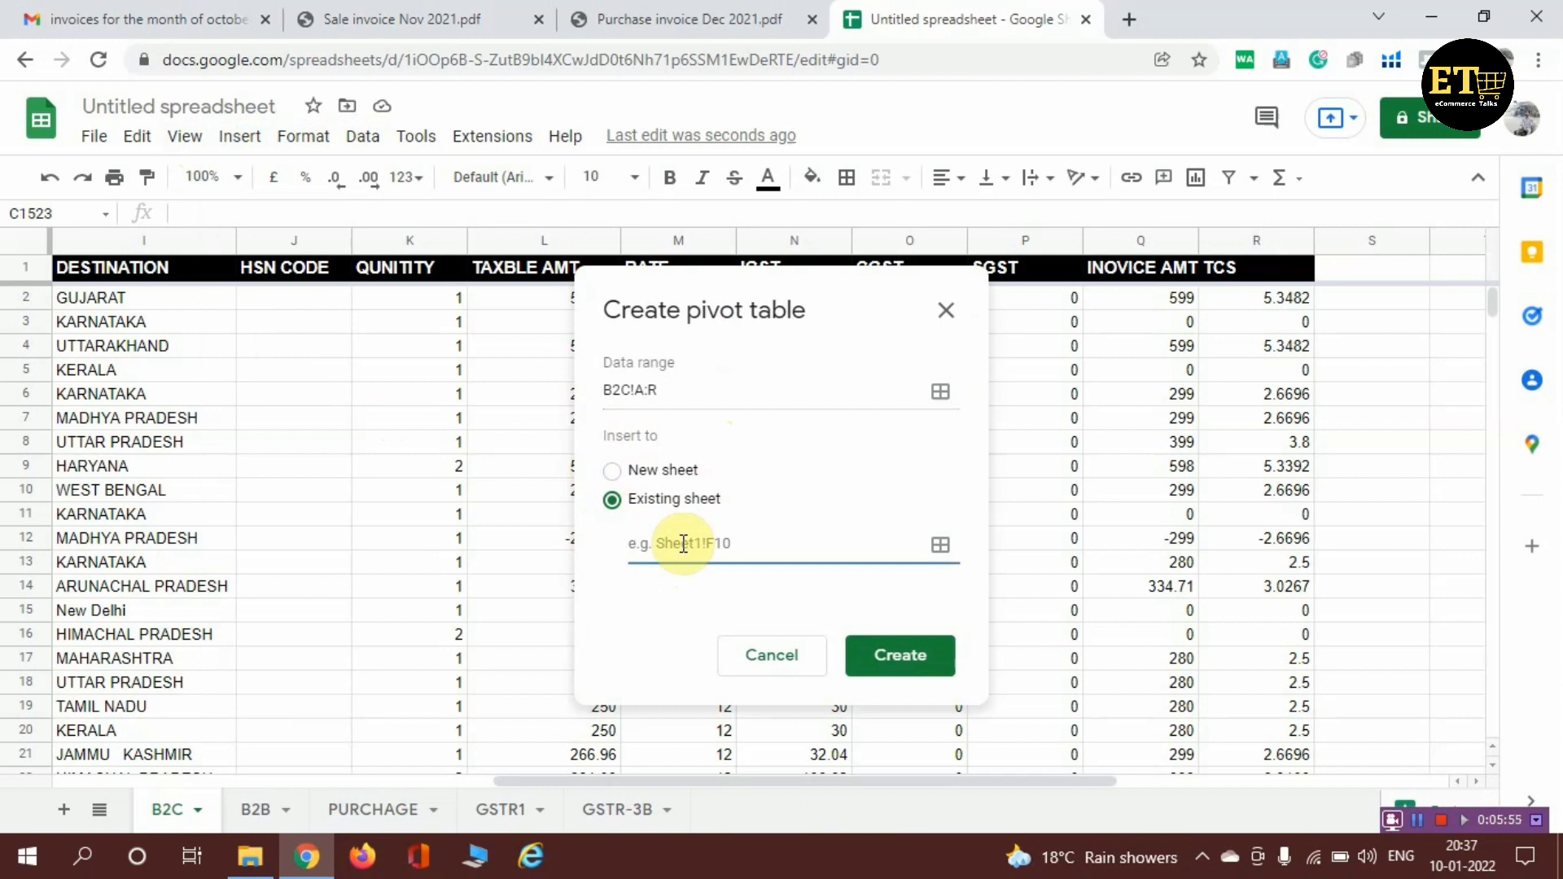
# Set cell A4 of the GSTR1 sheet as the insertion location and create the pivot table
pyautogui.click(511, 811)
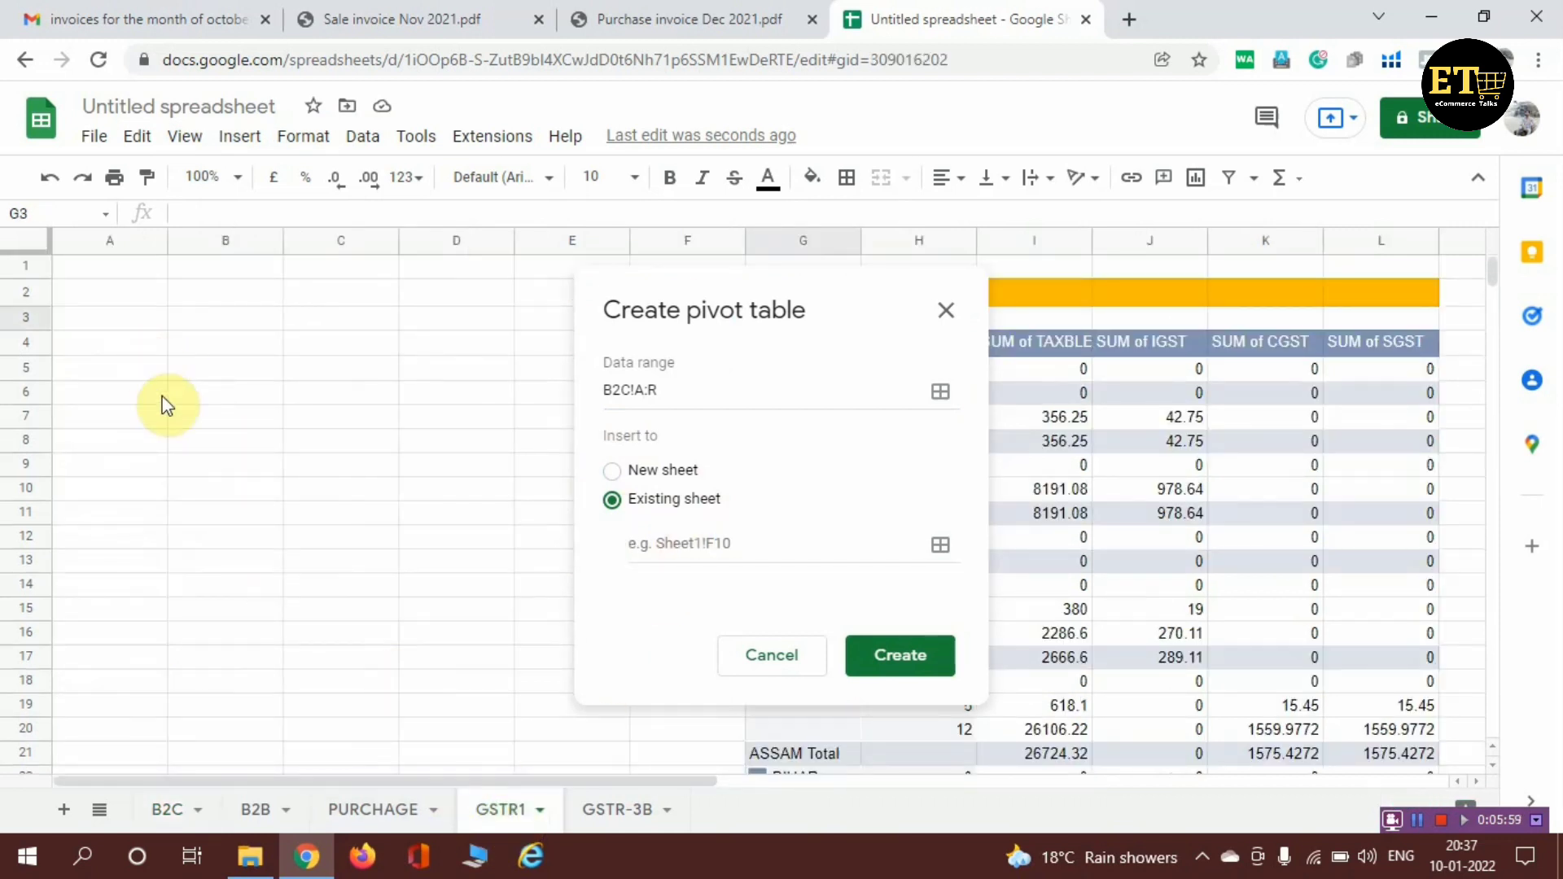
pyautogui.click(223, 294)
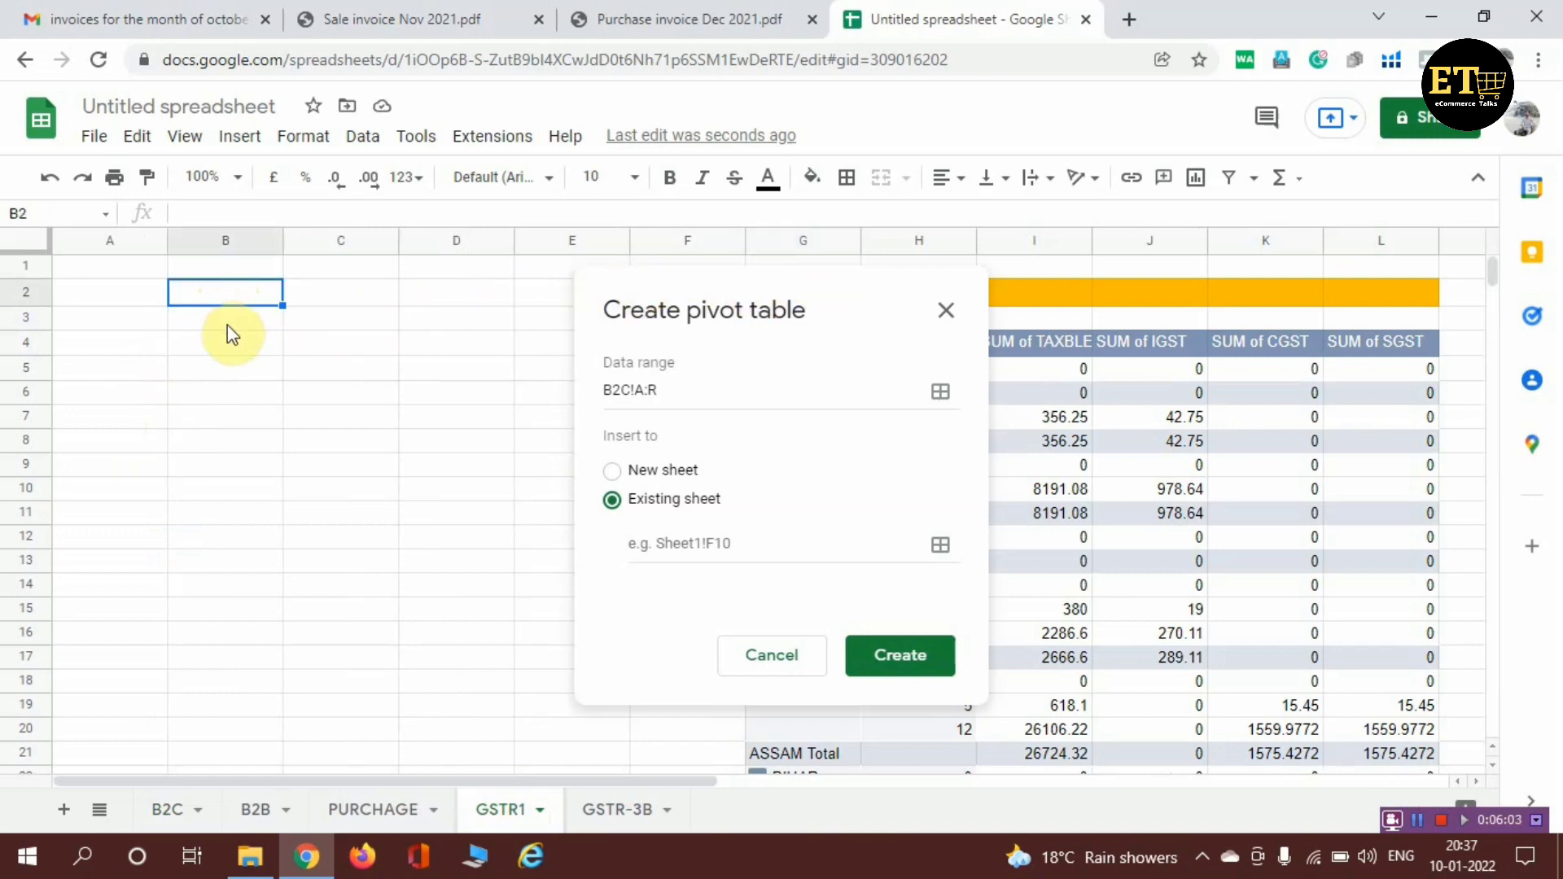
pyautogui.click(231, 351)
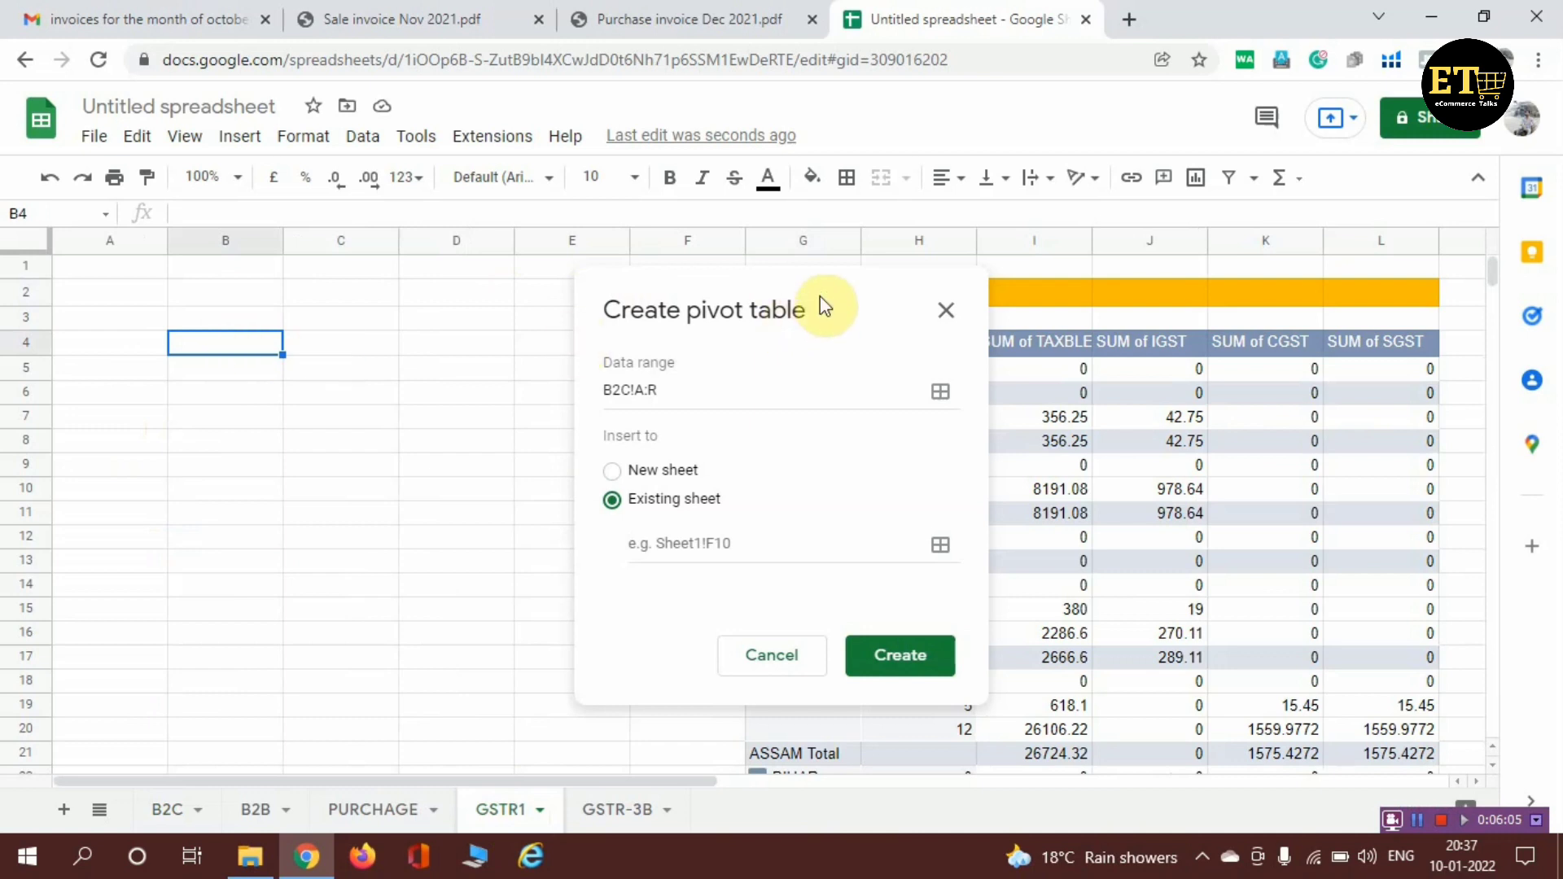
pyautogui.moveTo(839, 293); pyautogui.dragTo(1302, 289)
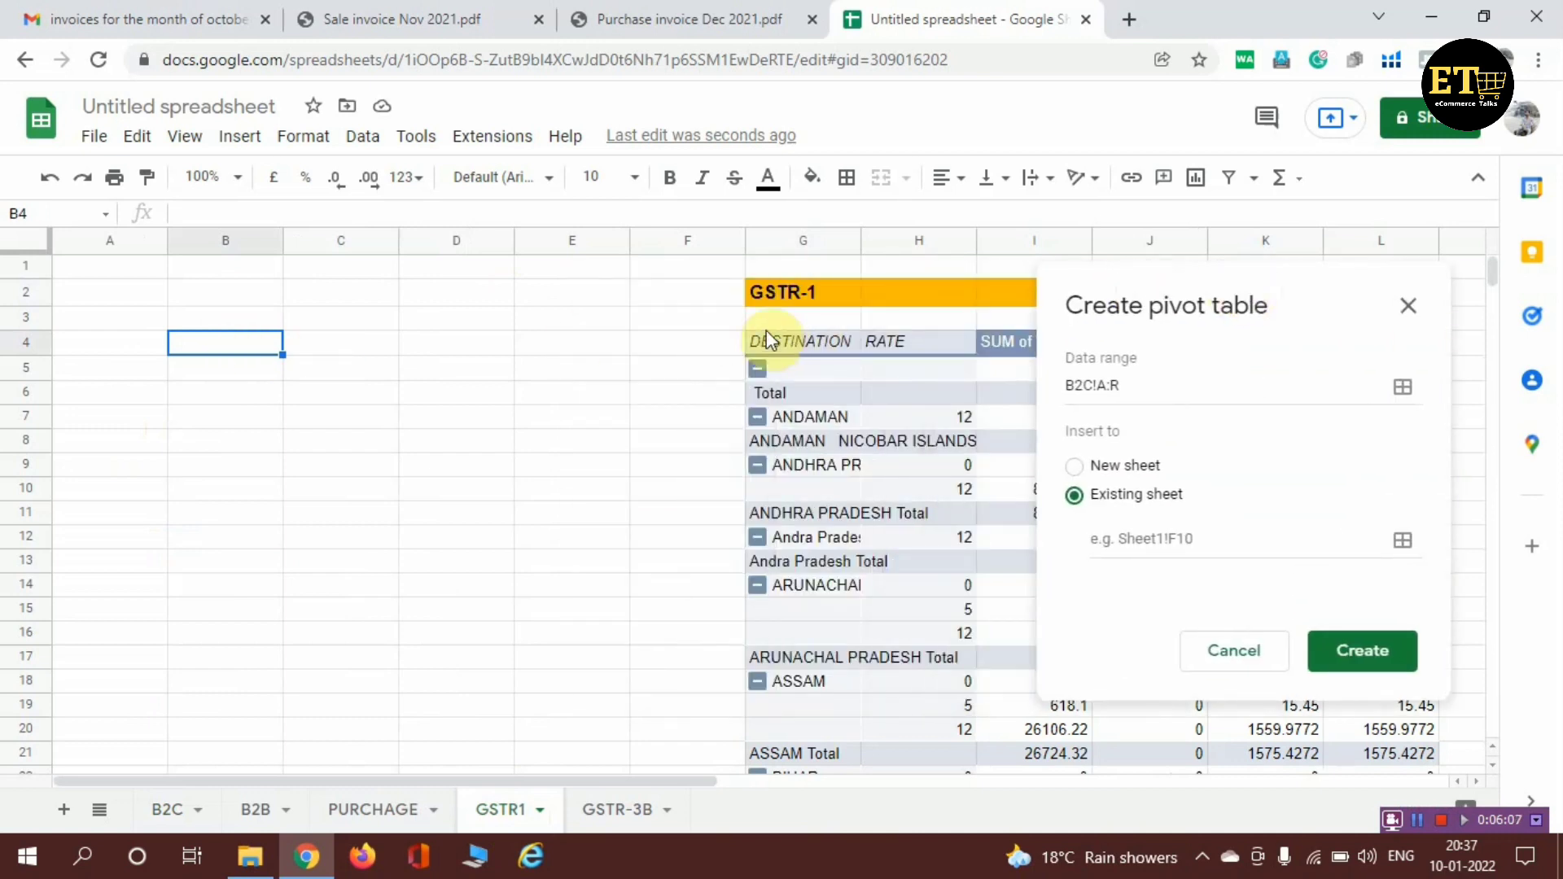
pyautogui.click(129, 342)
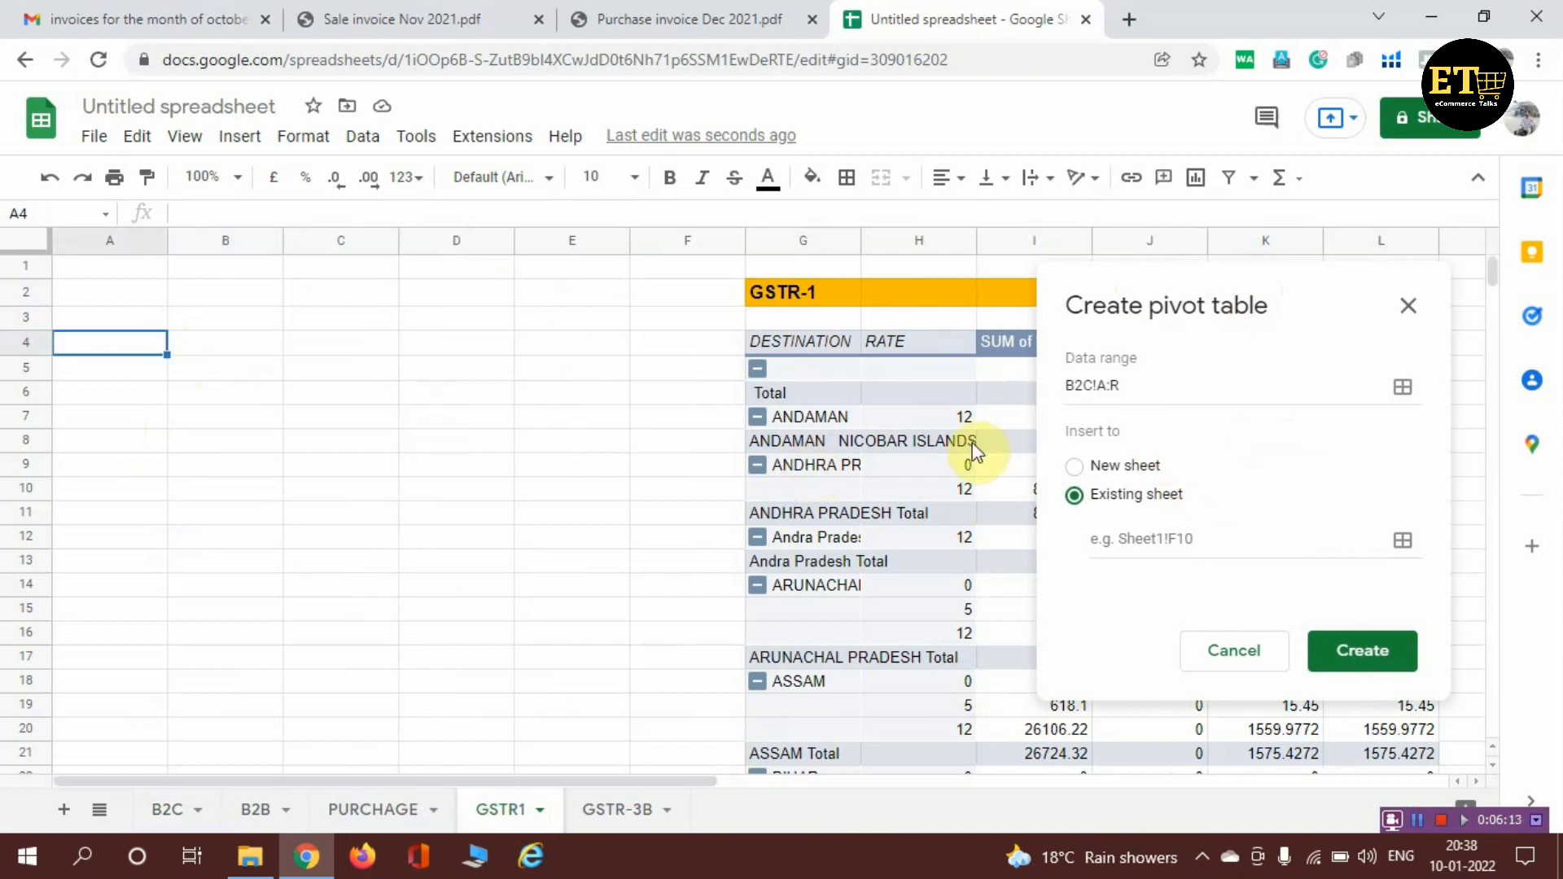
pyautogui.click(1164, 535)
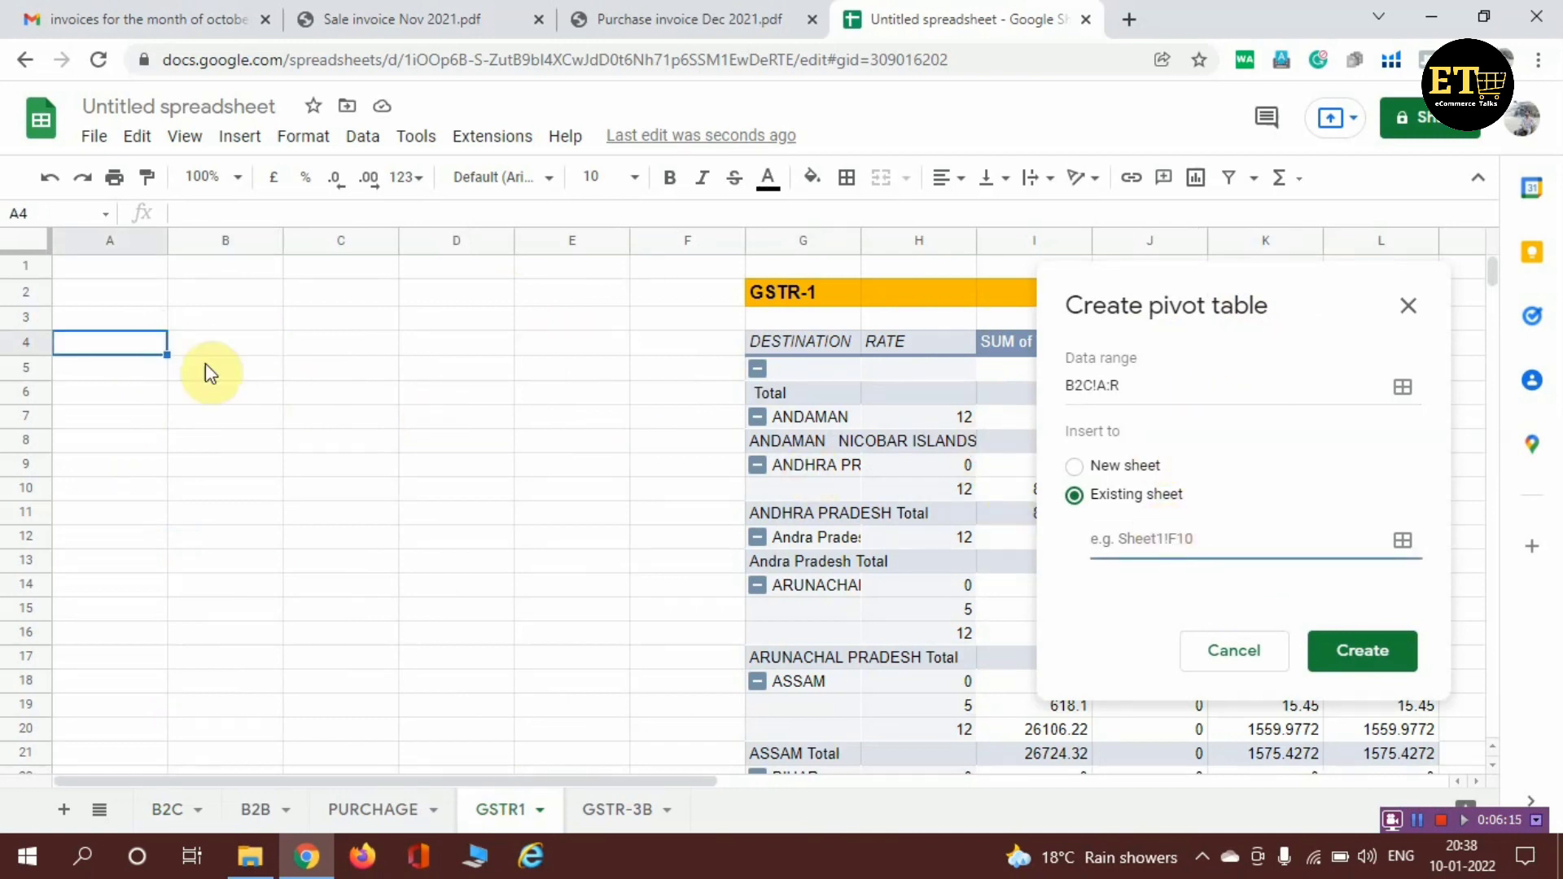
pyautogui.click(104, 346)
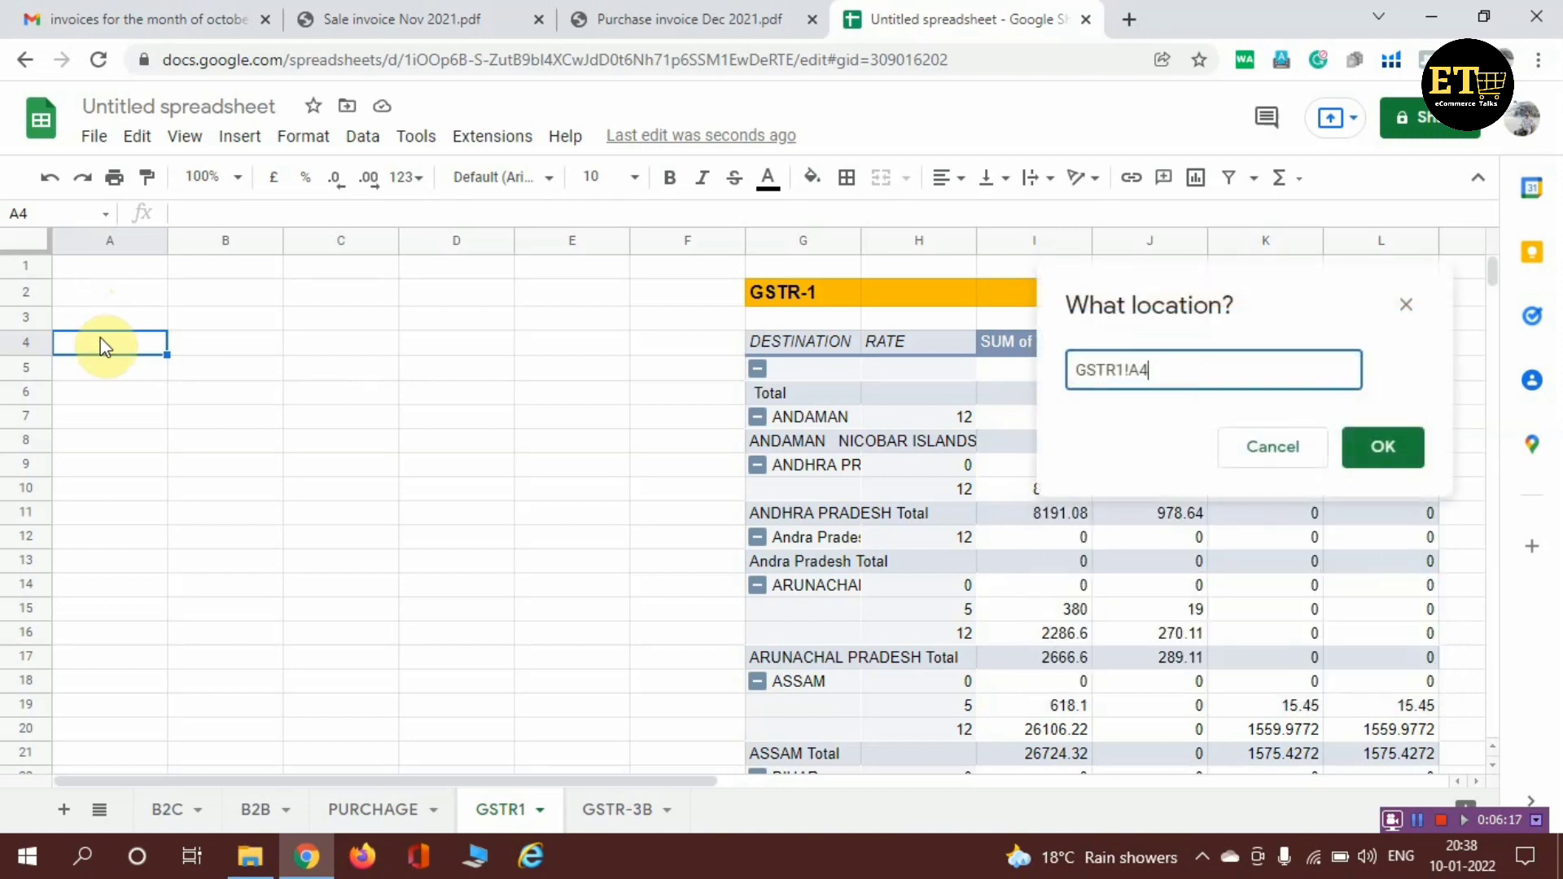
pyautogui.click(1402, 456)
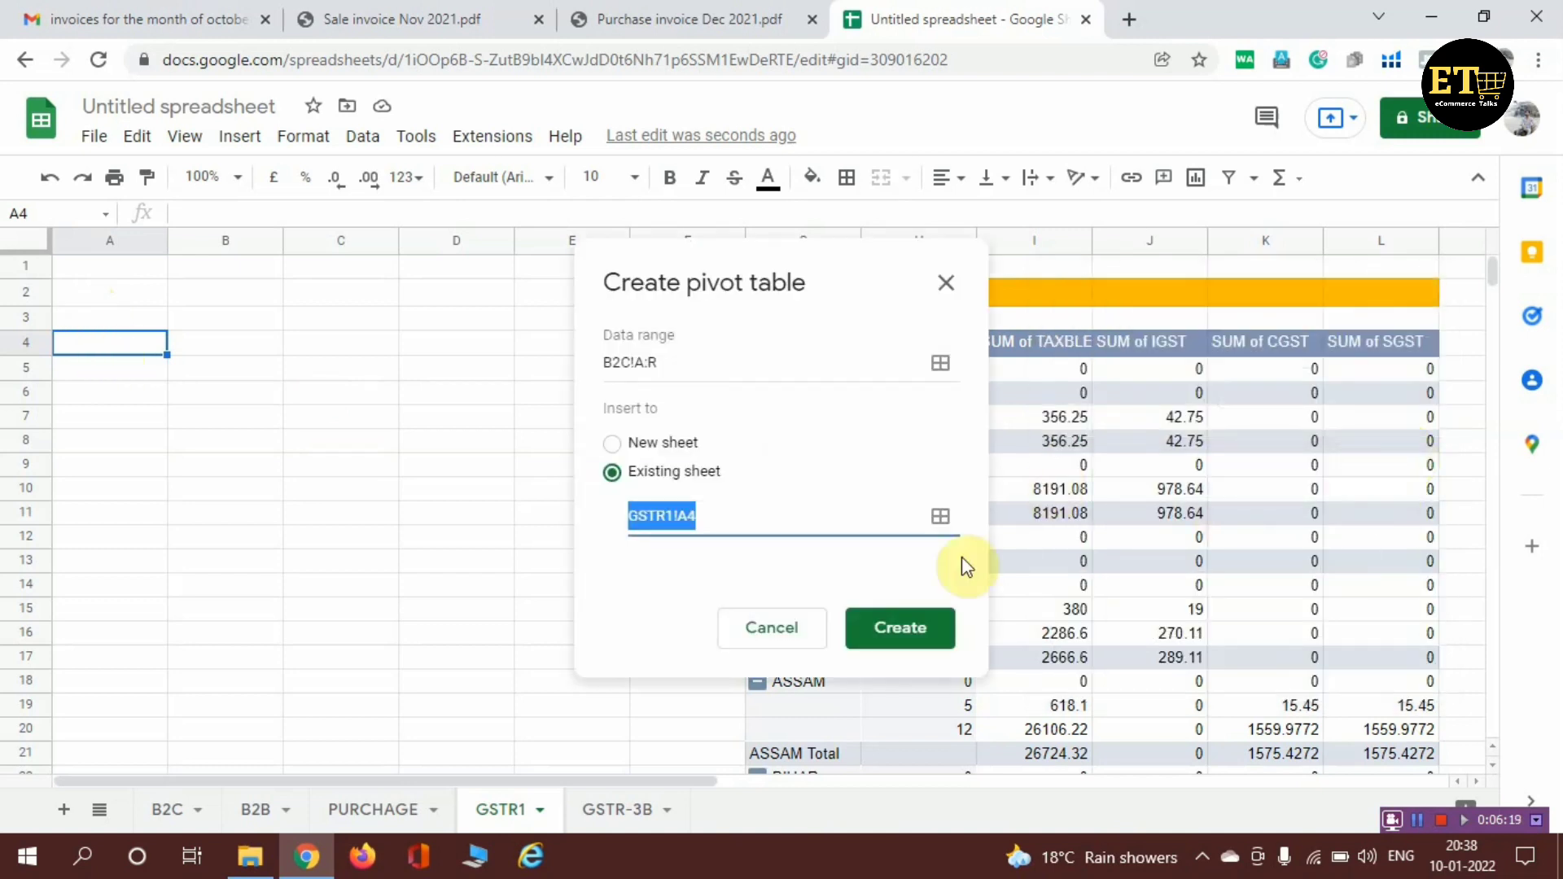
pyautogui.click(893, 635)
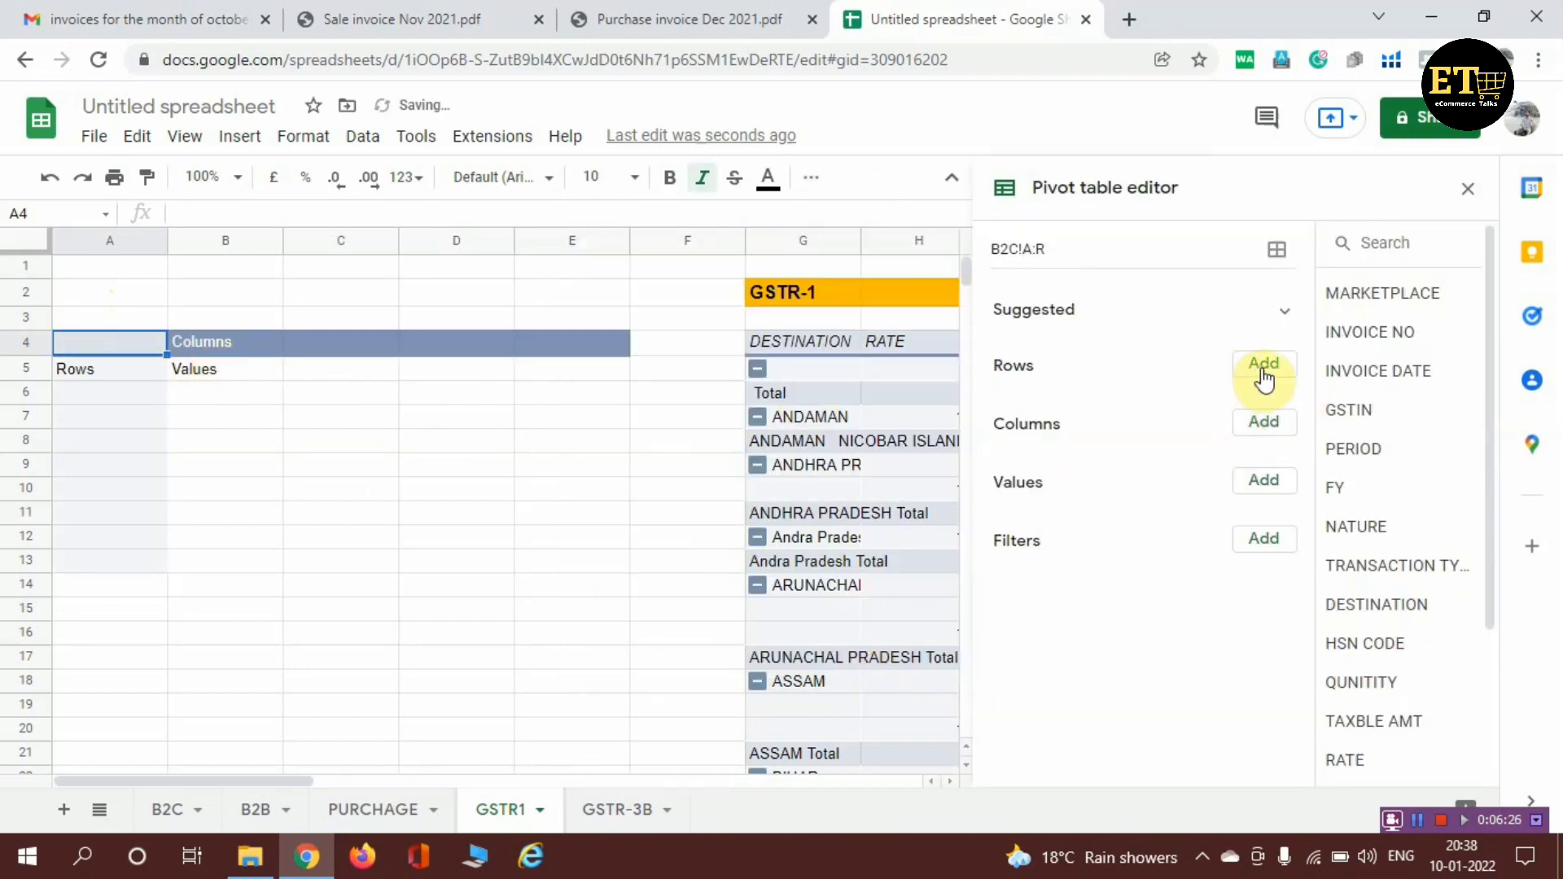
# Remove the unwanted TRANSACTION TYPE row field and add MARKETPLACE as the row field of the new pivot table
pyautogui.click(1267, 374)
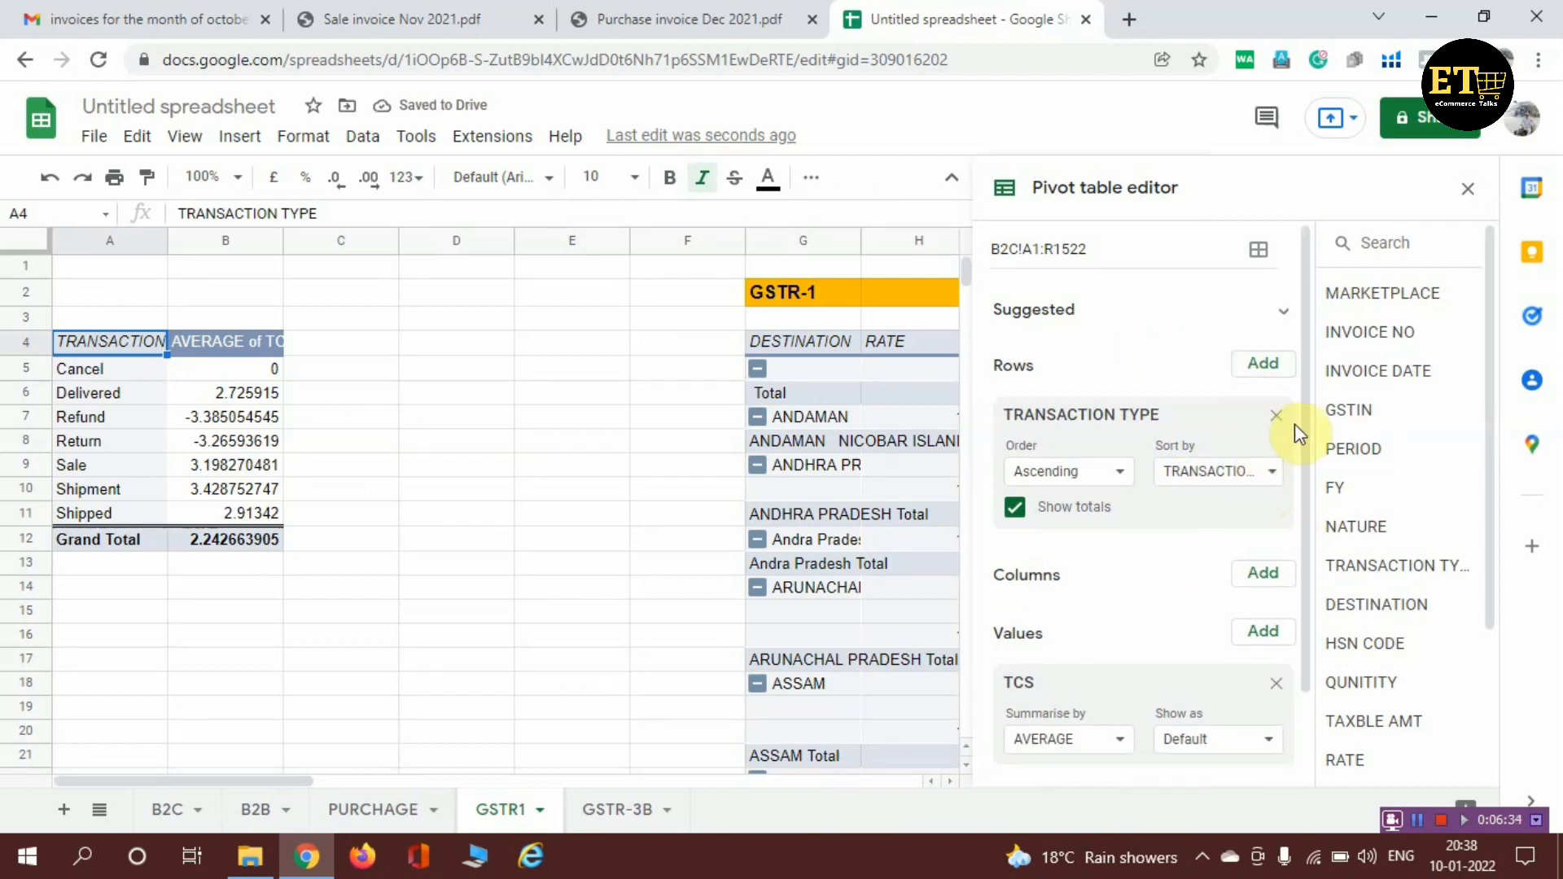
pyautogui.click(1276, 415)
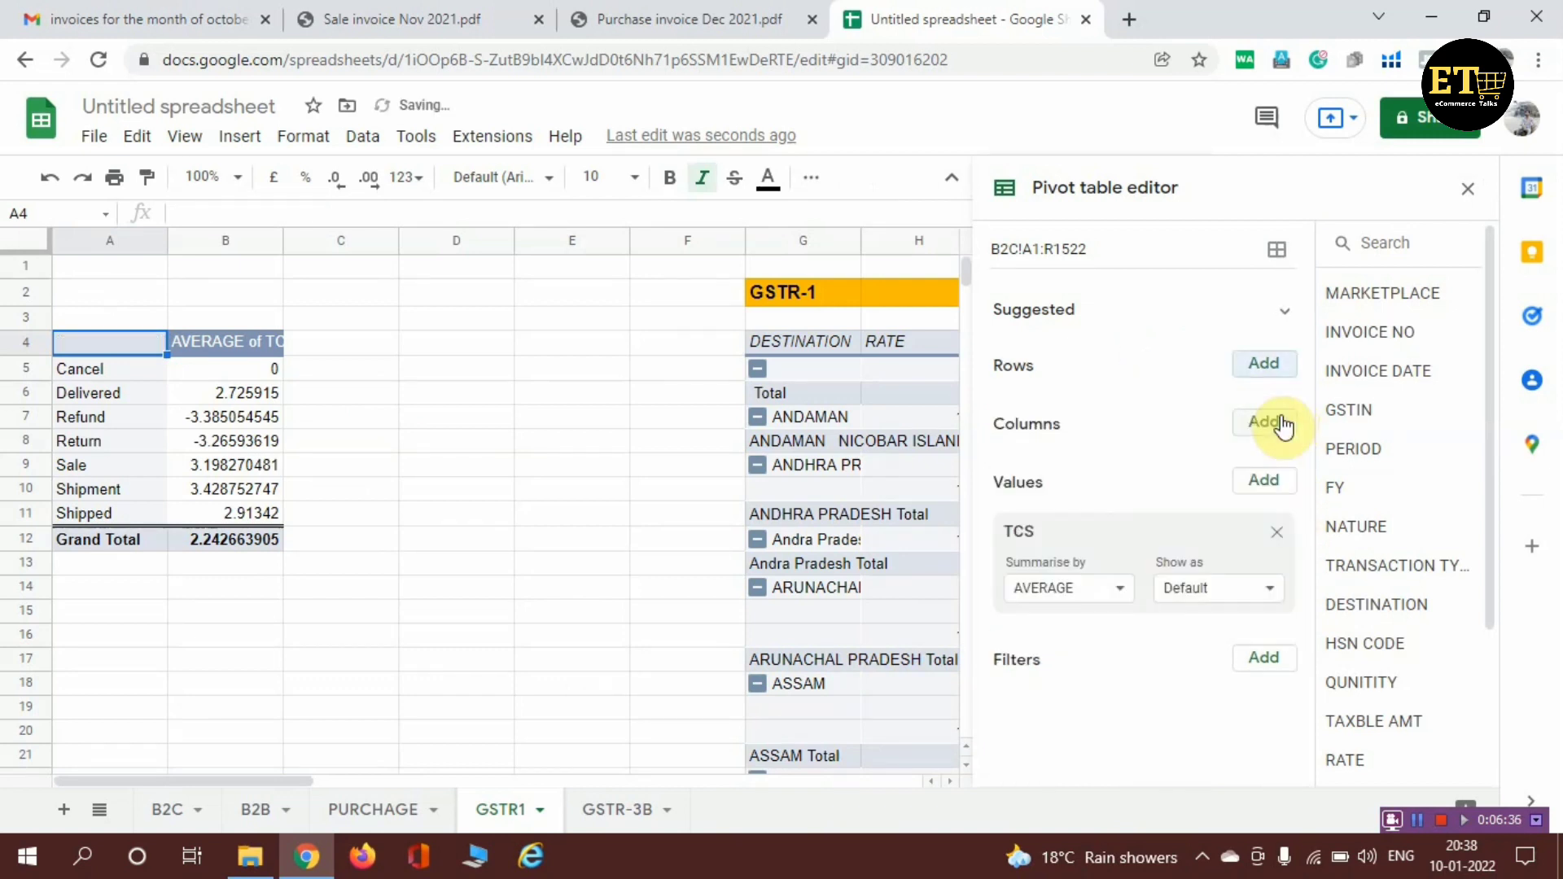
pyautogui.click(1263, 363)
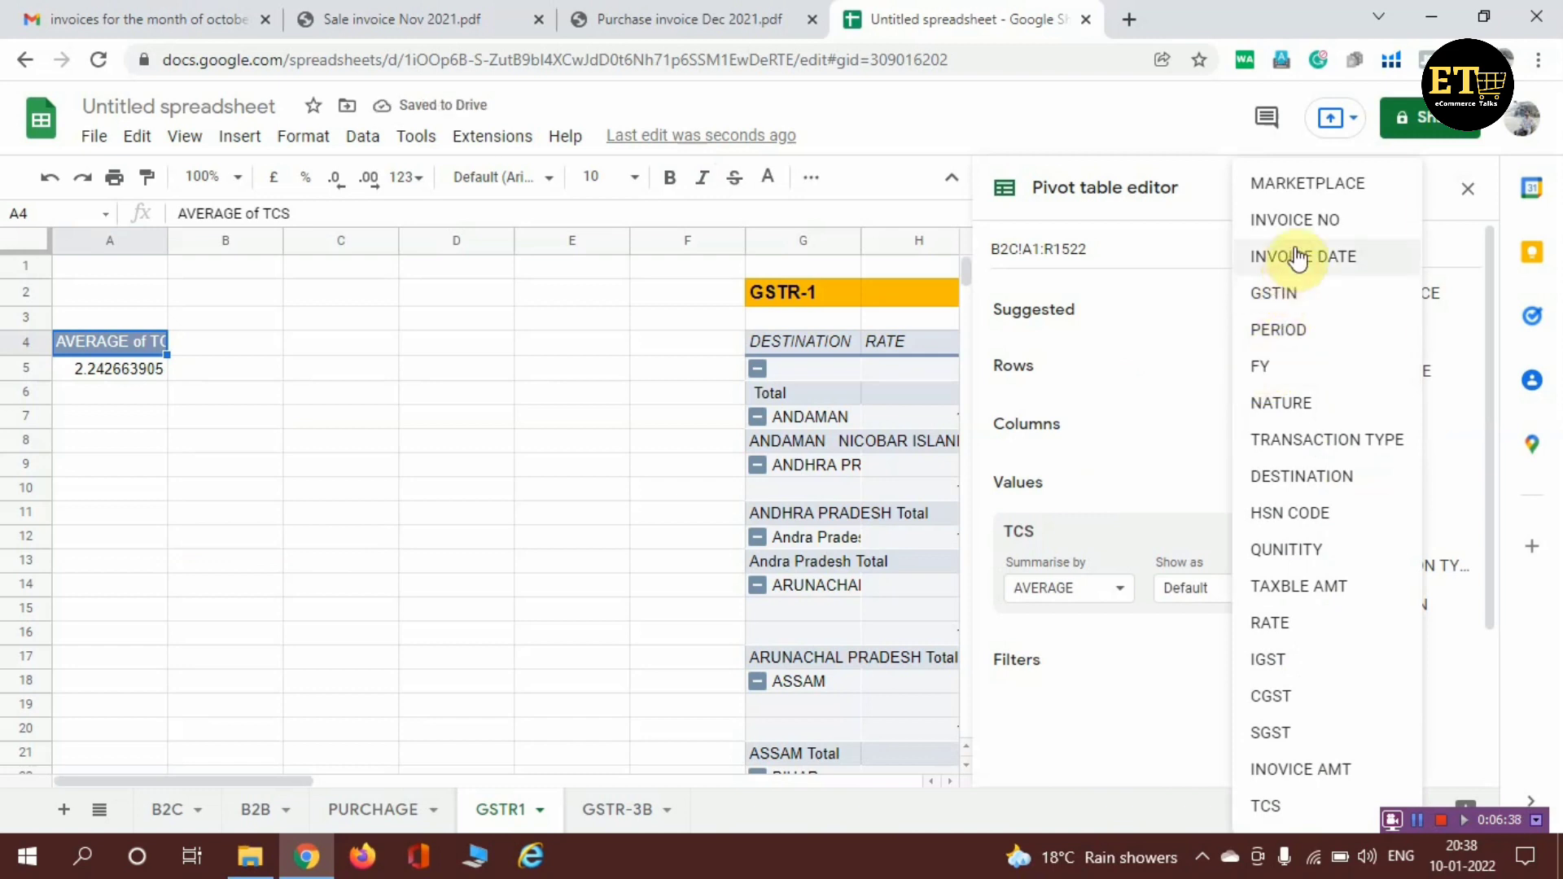
pyautogui.click(1323, 187)
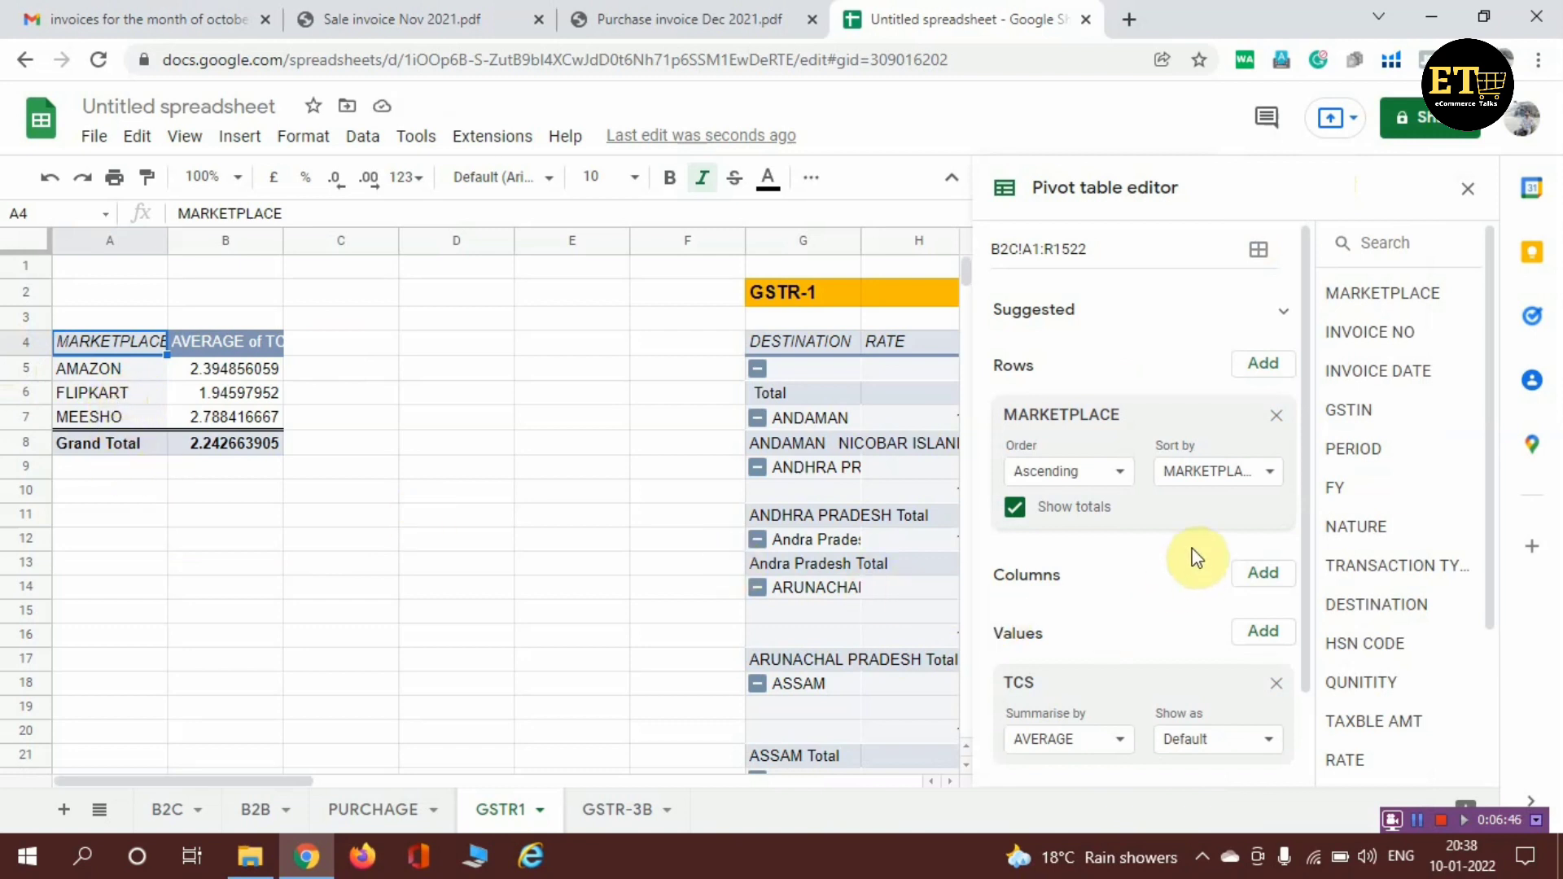
# Replace the TCS value field with INOVICE AMT, summarised by SUM
pyautogui.scroll(-2, 1195, 557)
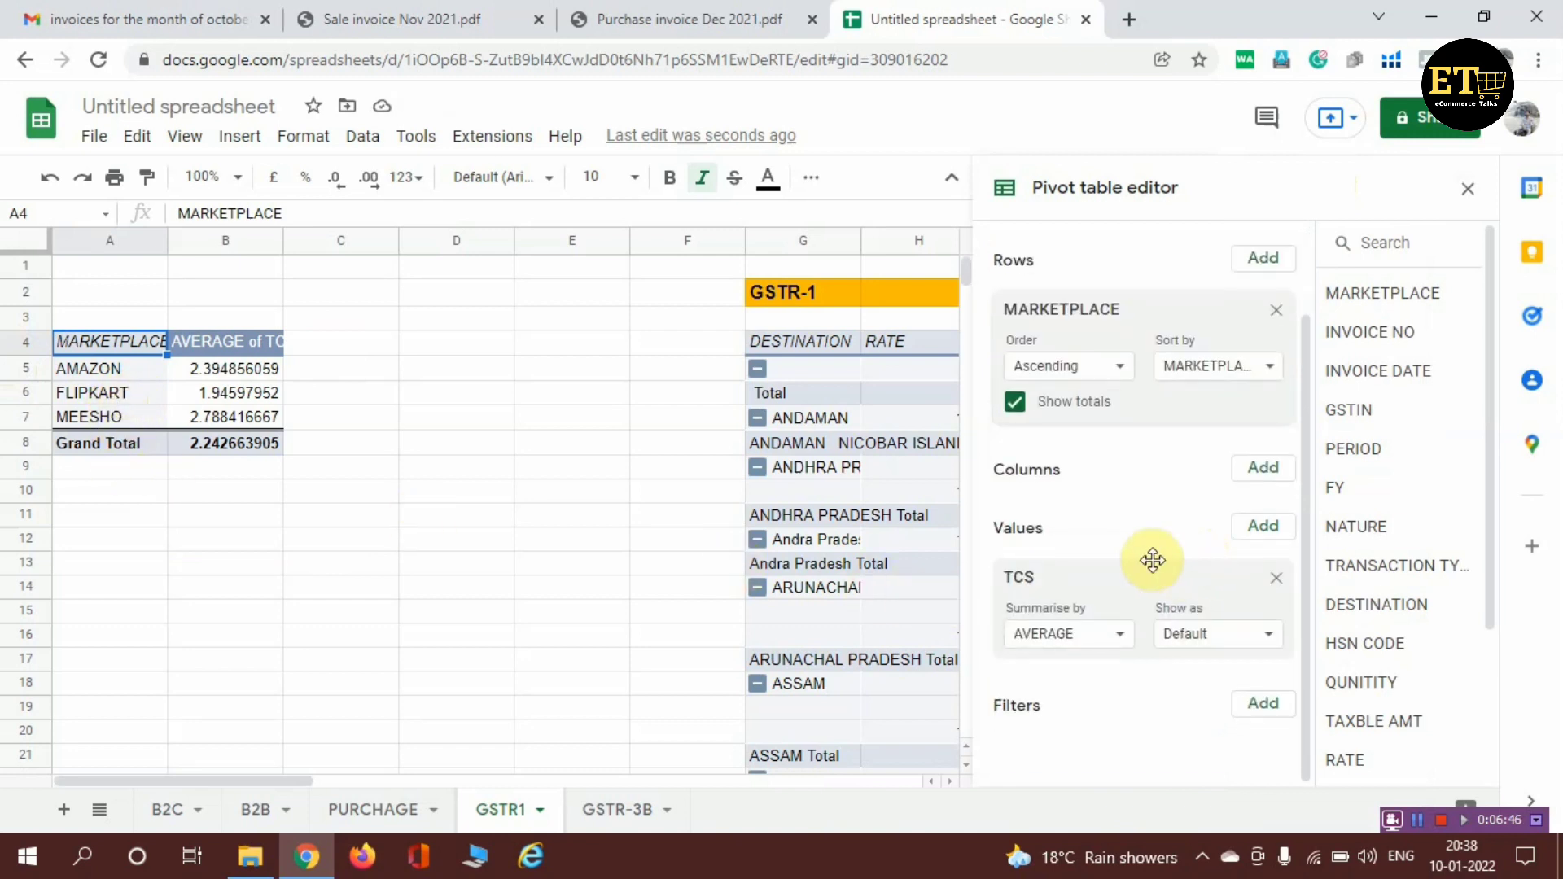
pyautogui.click(1275, 578)
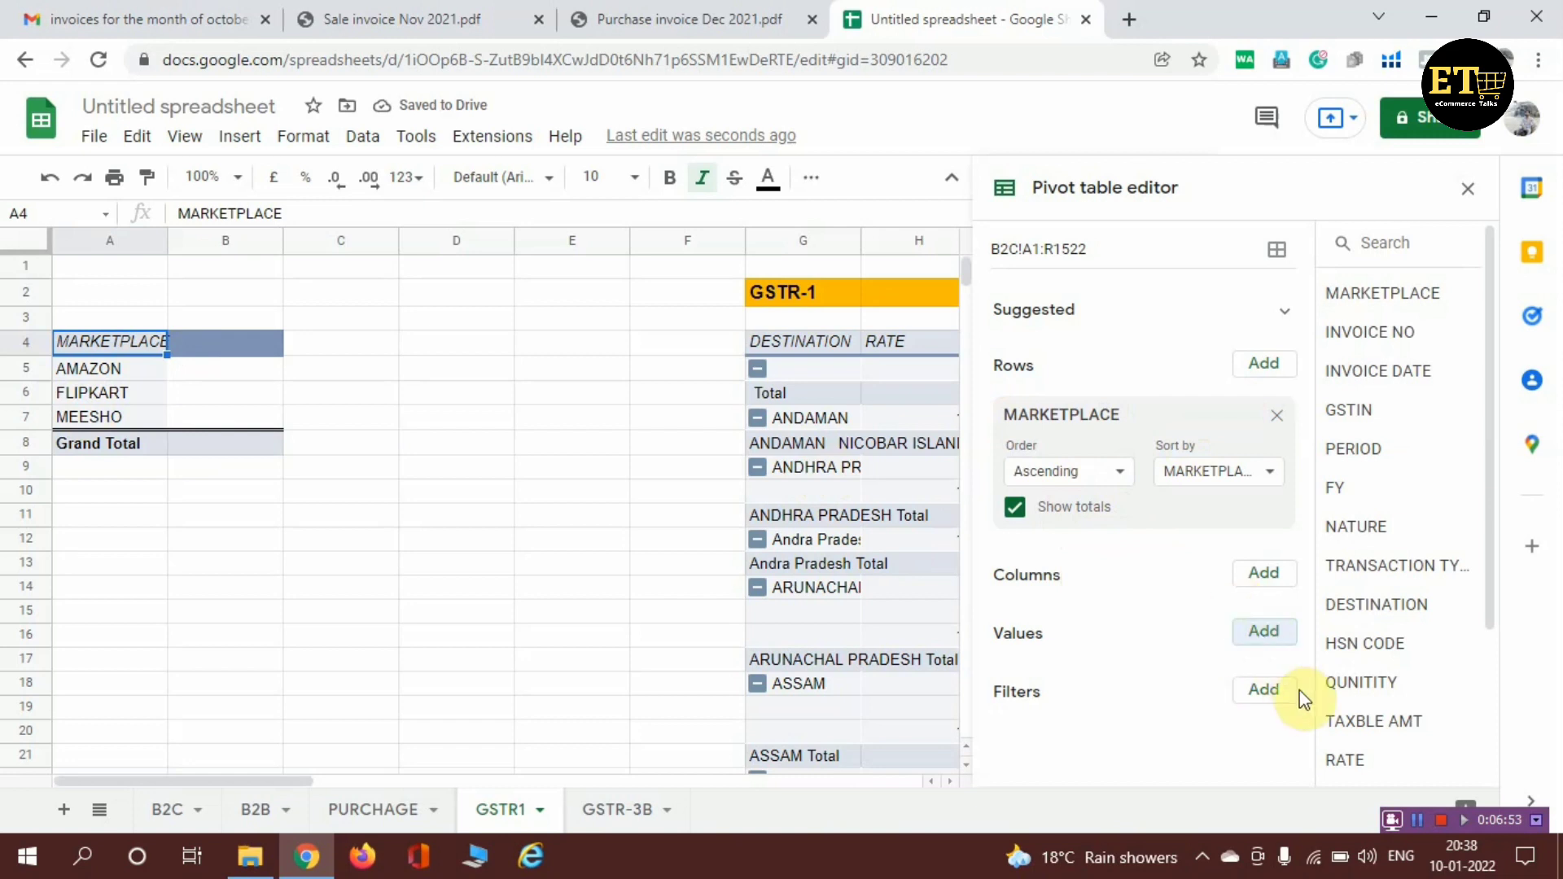
pyautogui.click(1254, 637)
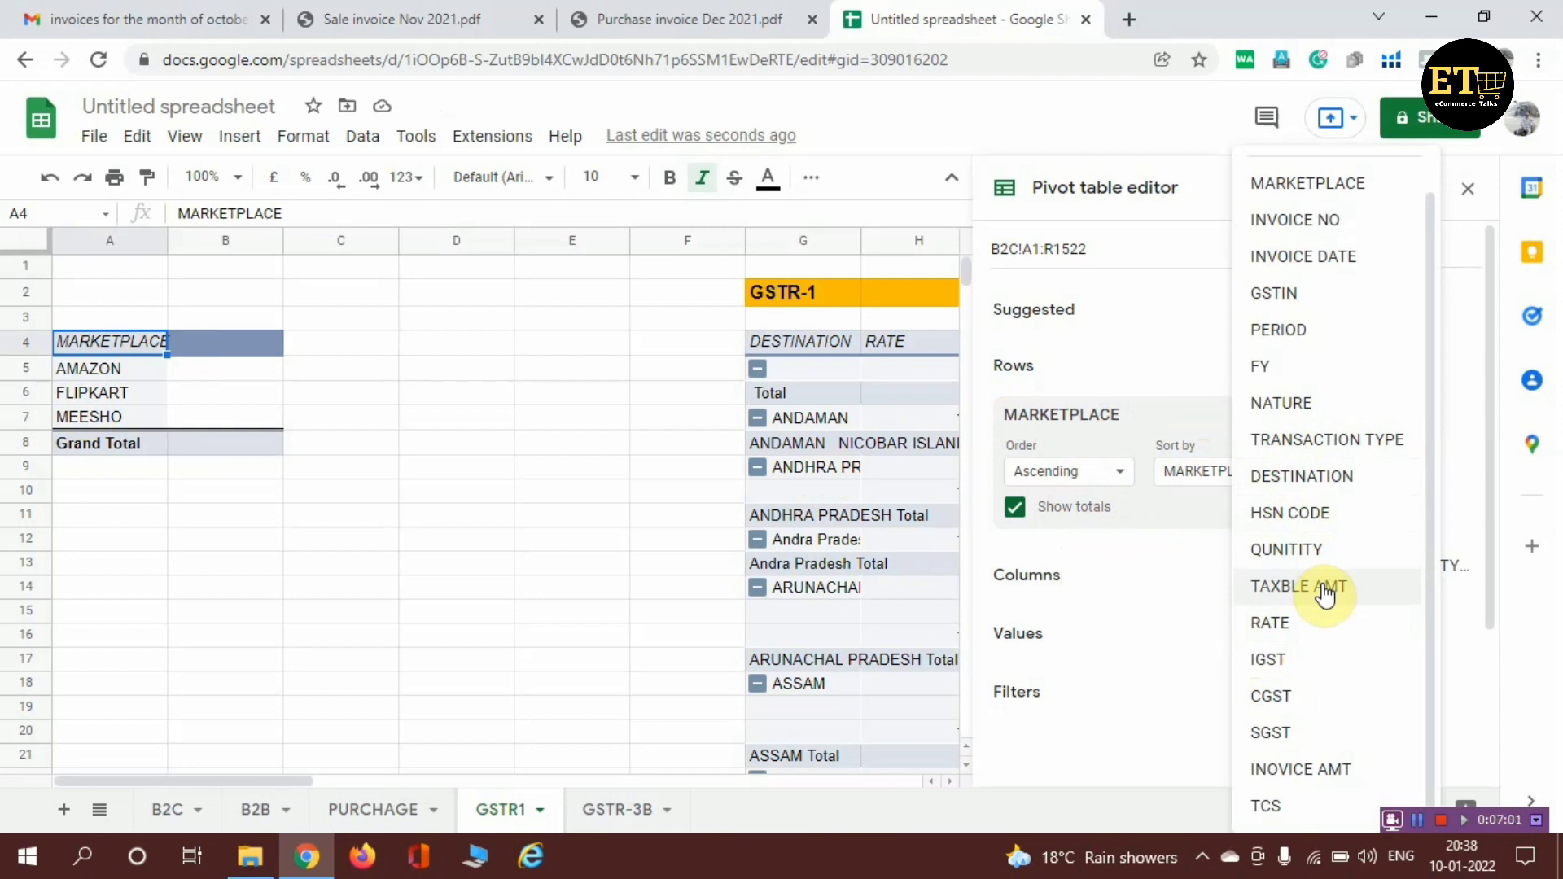
pyautogui.click(1331, 773)
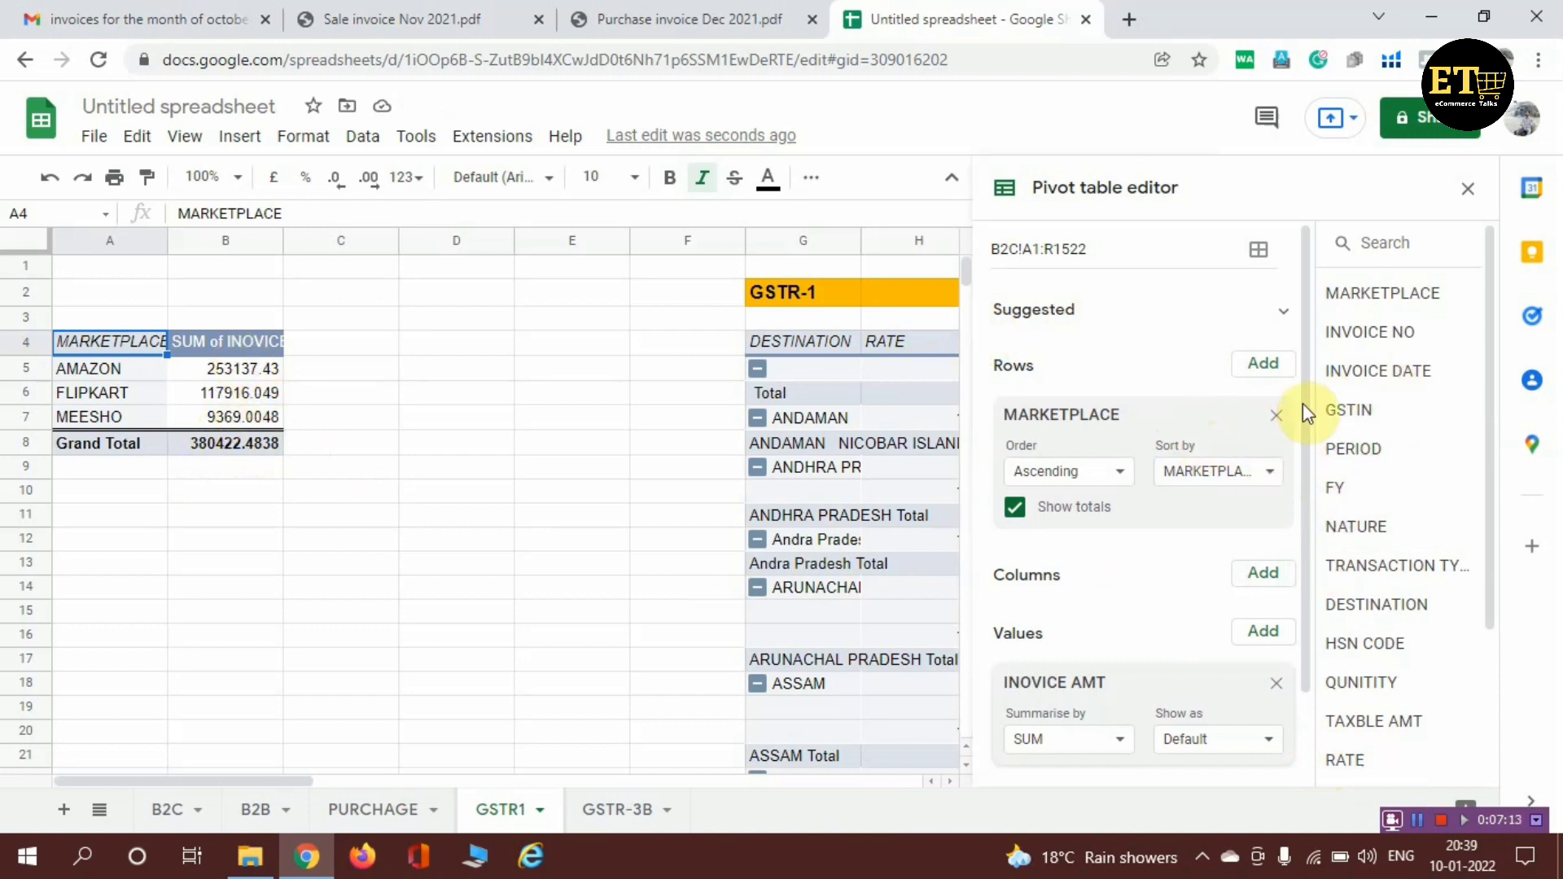
# Add TAXBLE AMT and IGST as further value fields of the marketplace pivot table, both summarised by SUM
pyautogui.scroll(-2, 1209, 627)
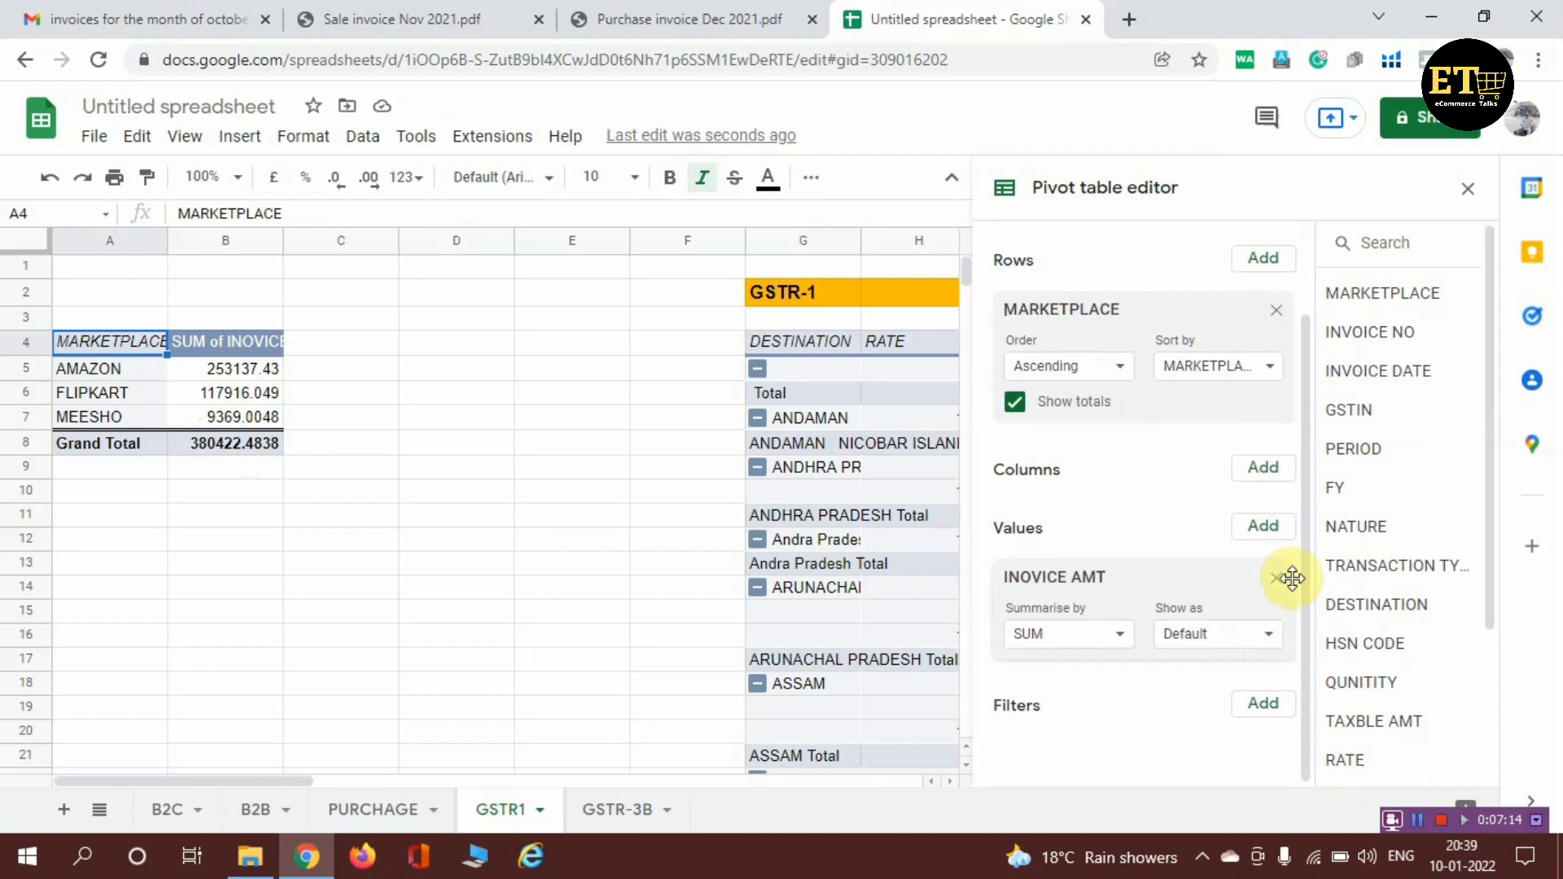
pyautogui.click(1263, 527)
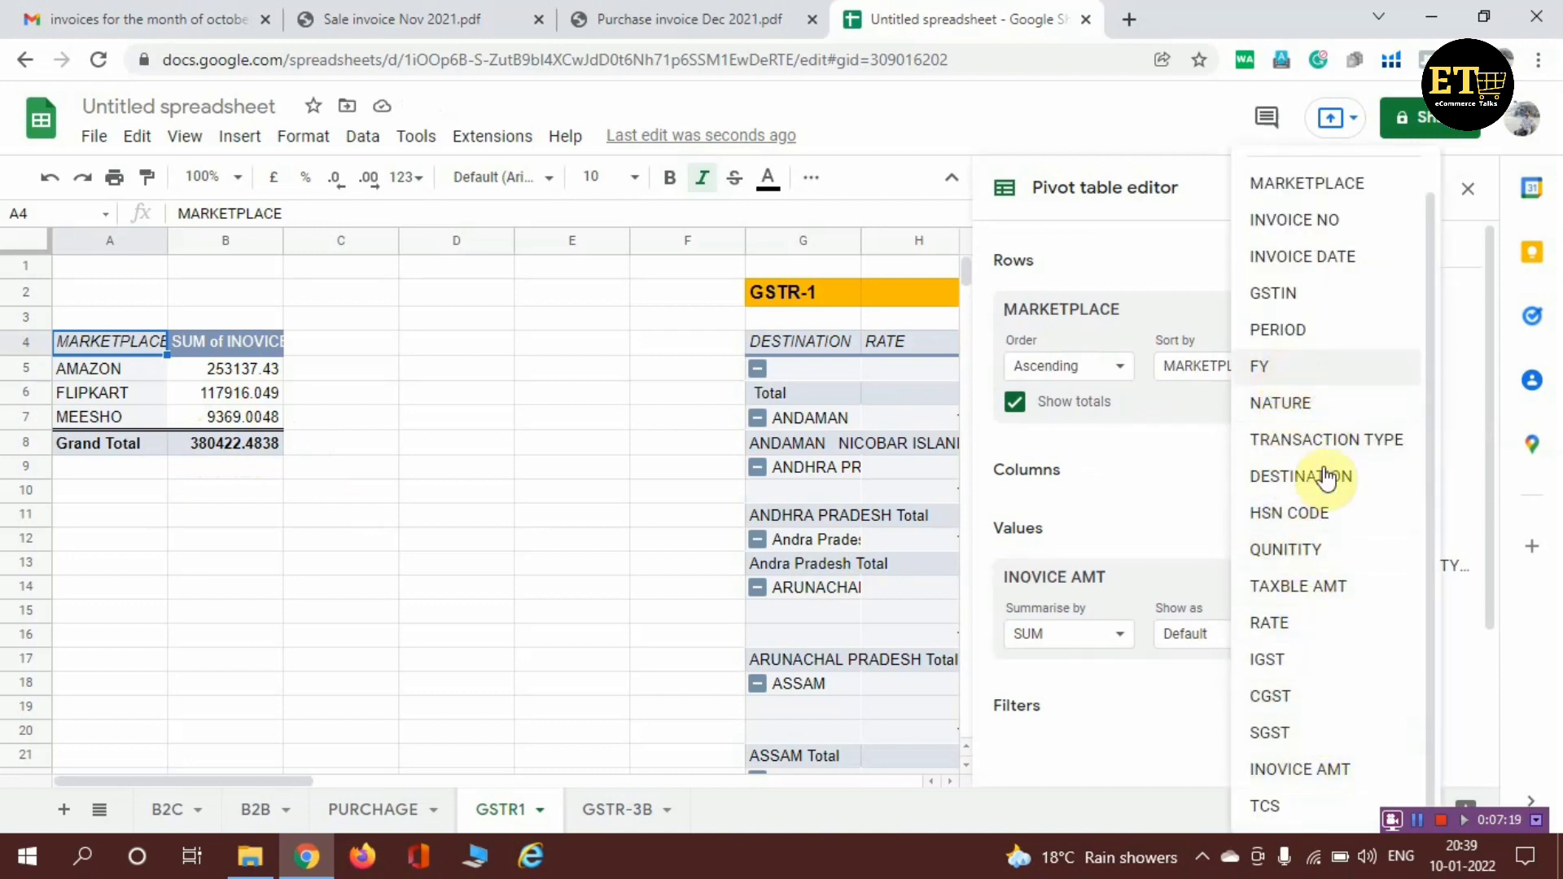
pyautogui.click(1319, 587)
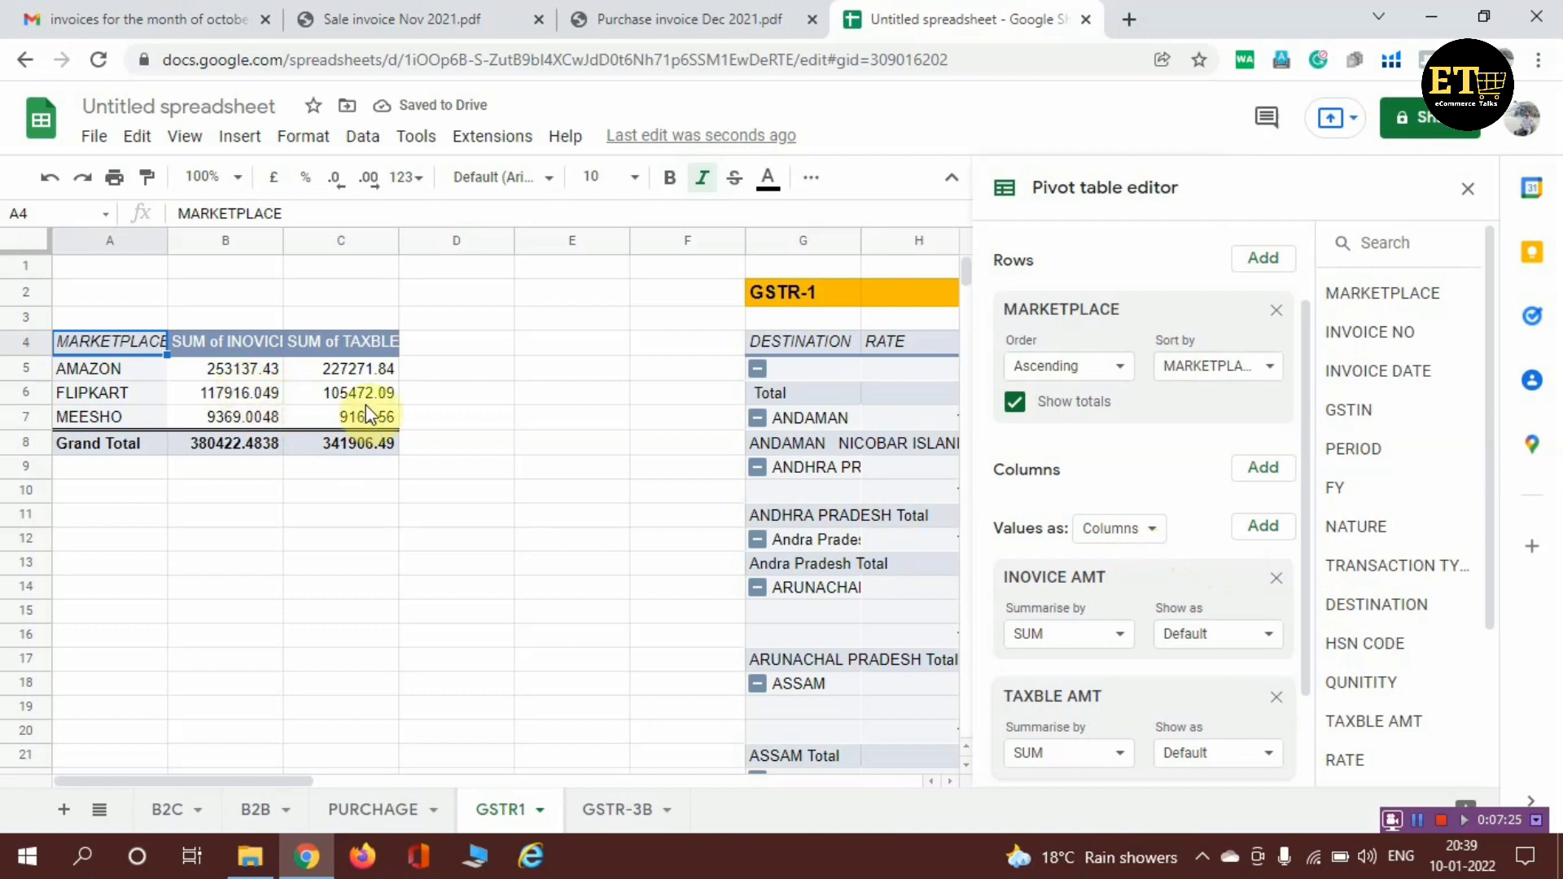
pyautogui.scroll(-2, 1220, 601)
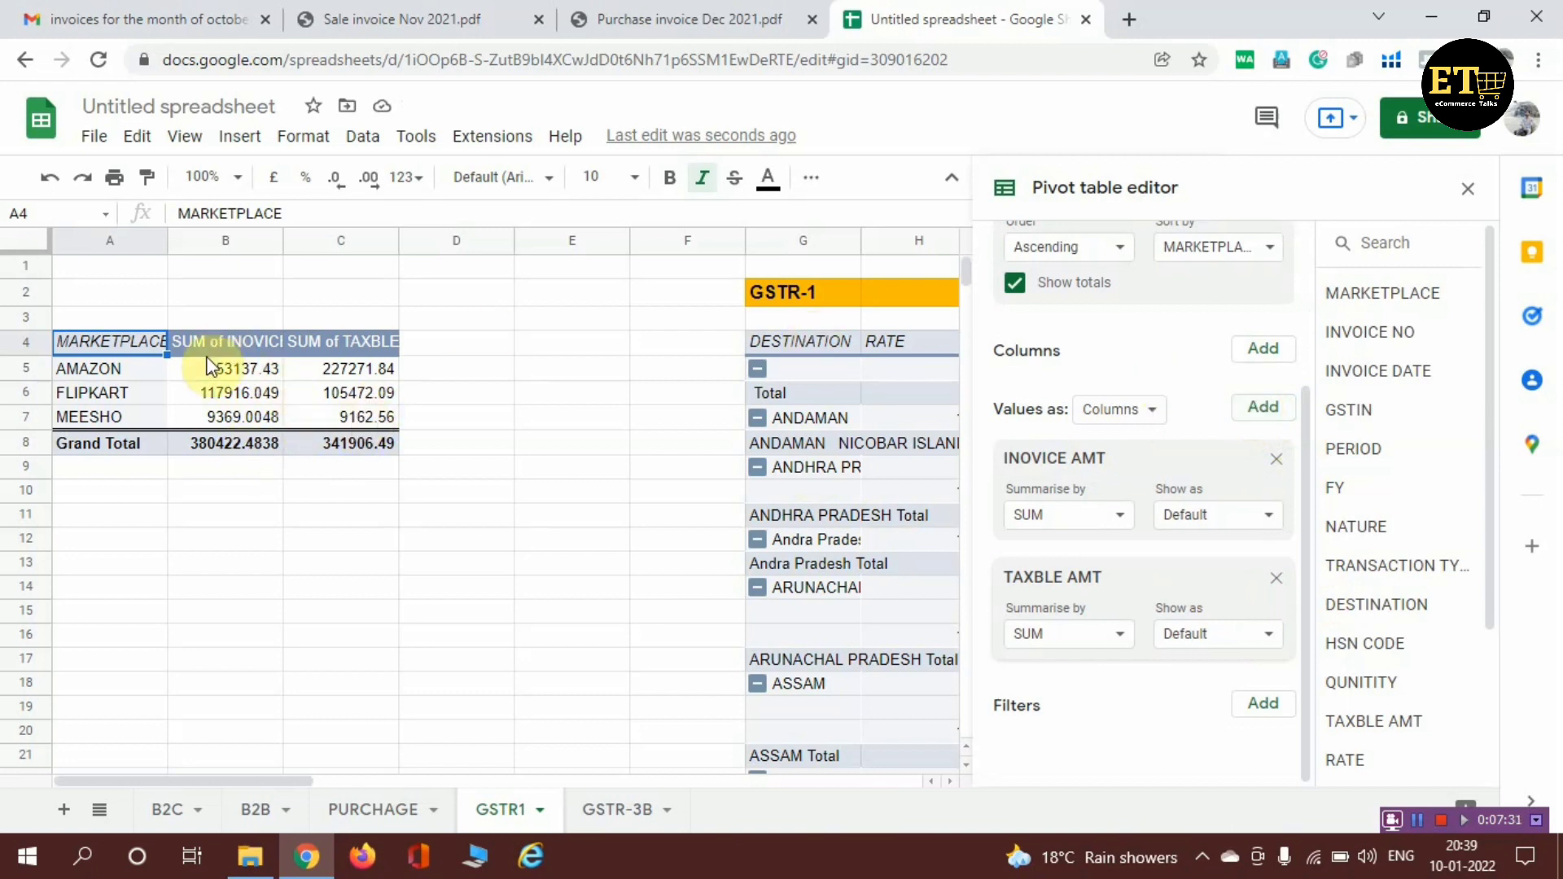
pyautogui.click(1258, 417)
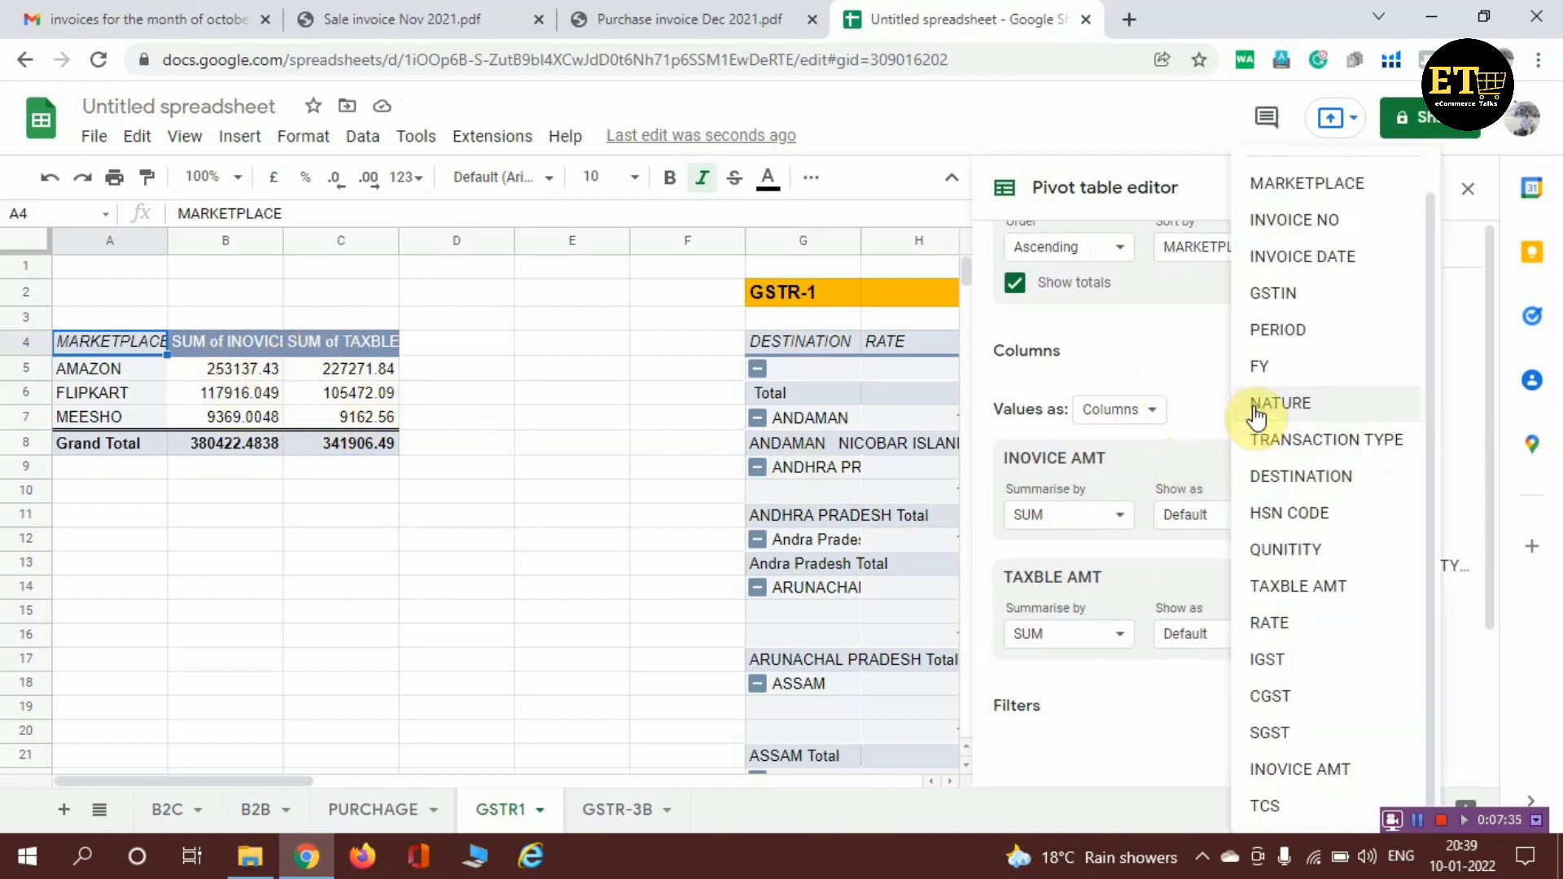
pyautogui.click(1291, 657)
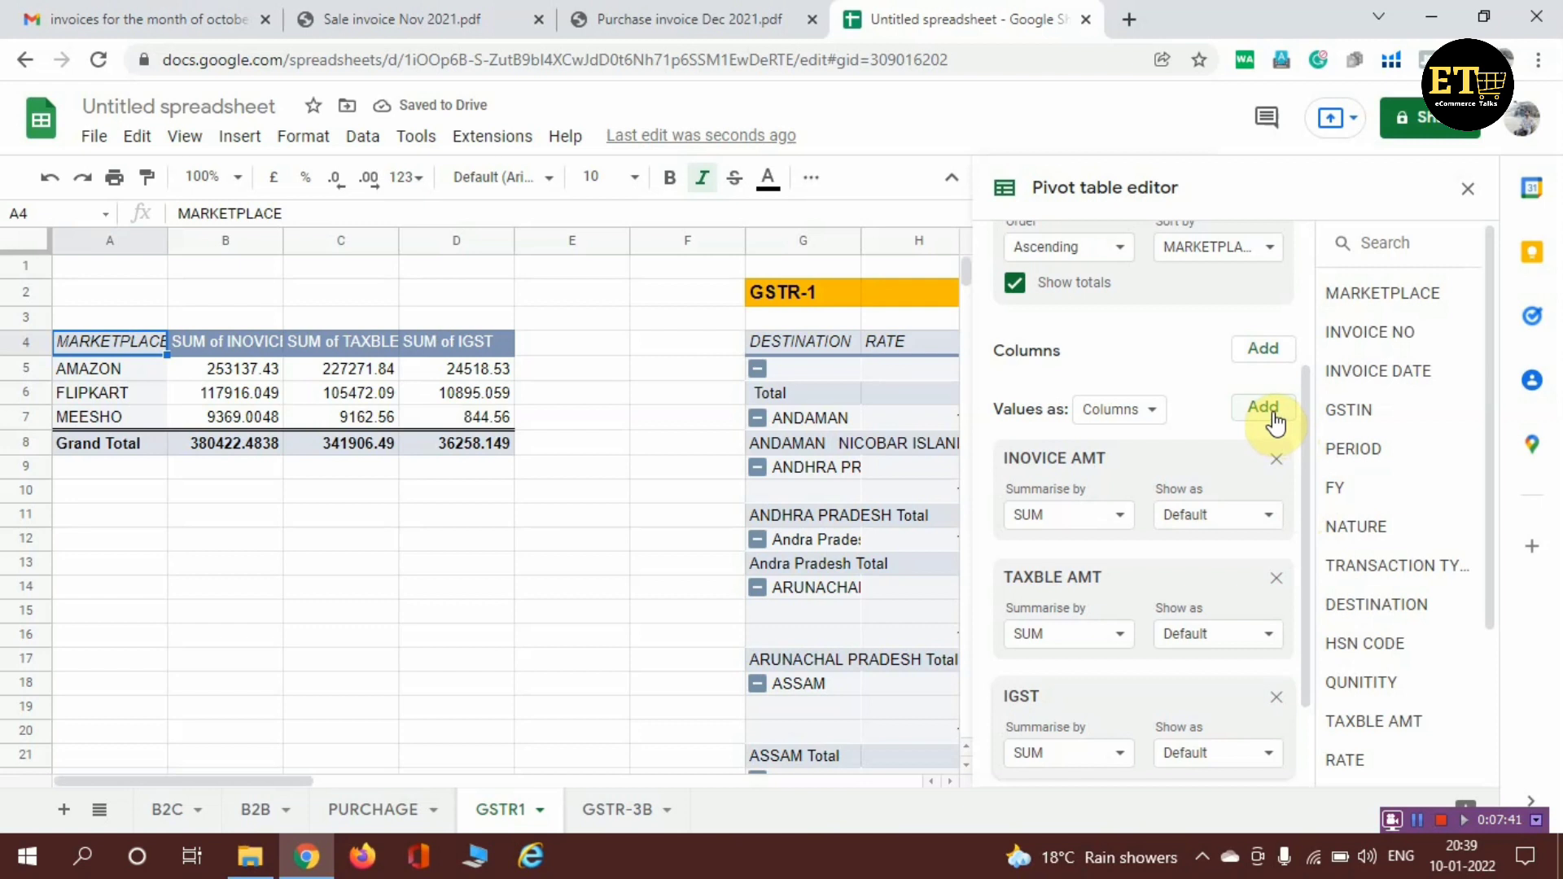
pyautogui.click(1273, 414)
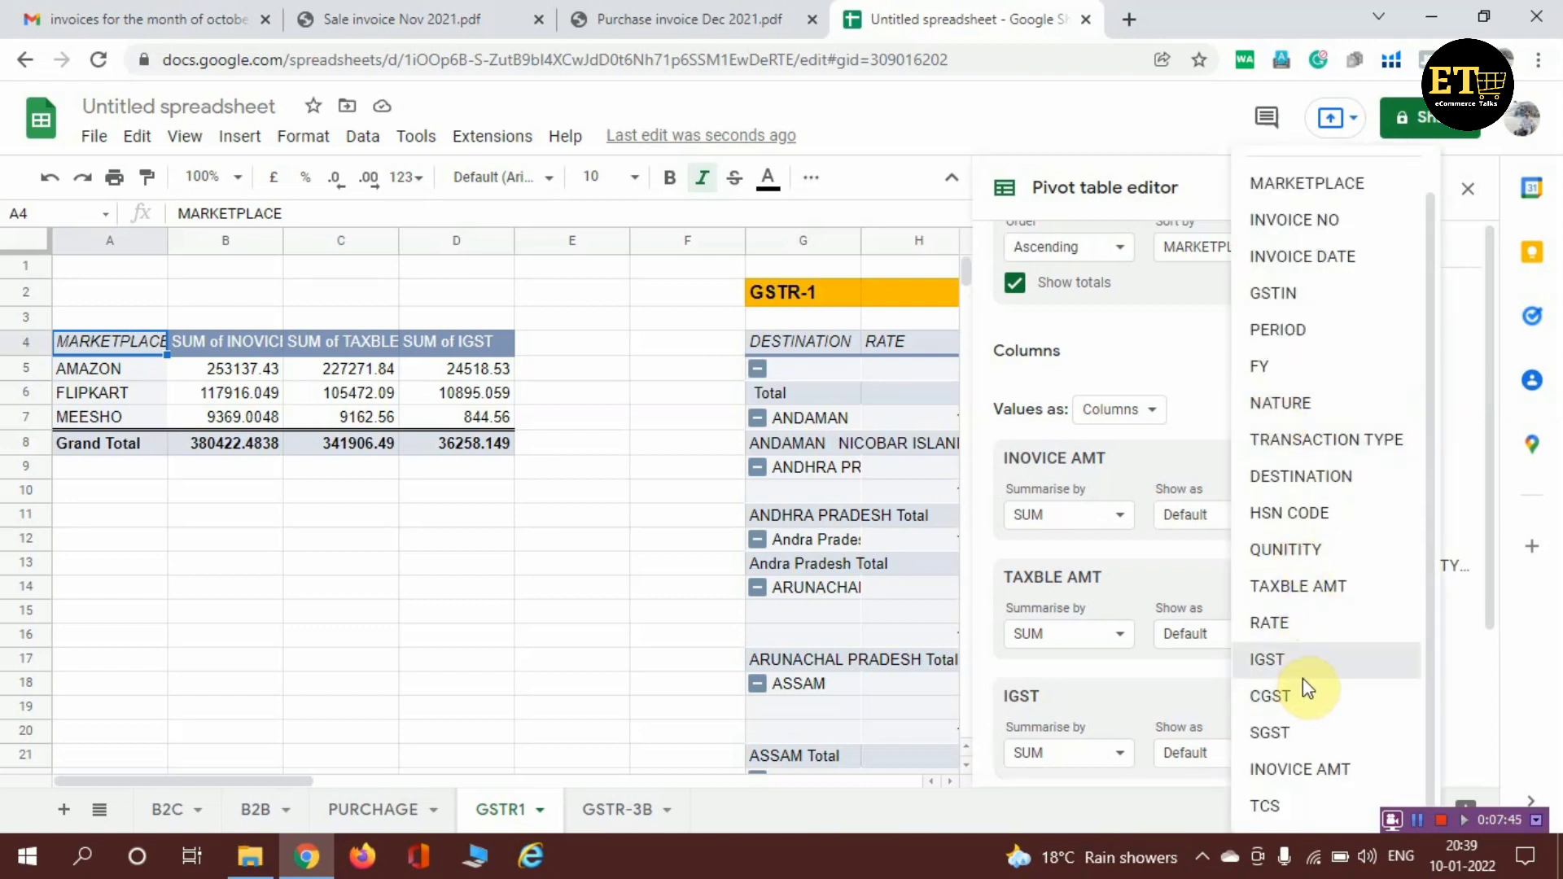
pyautogui.click(1302, 677)
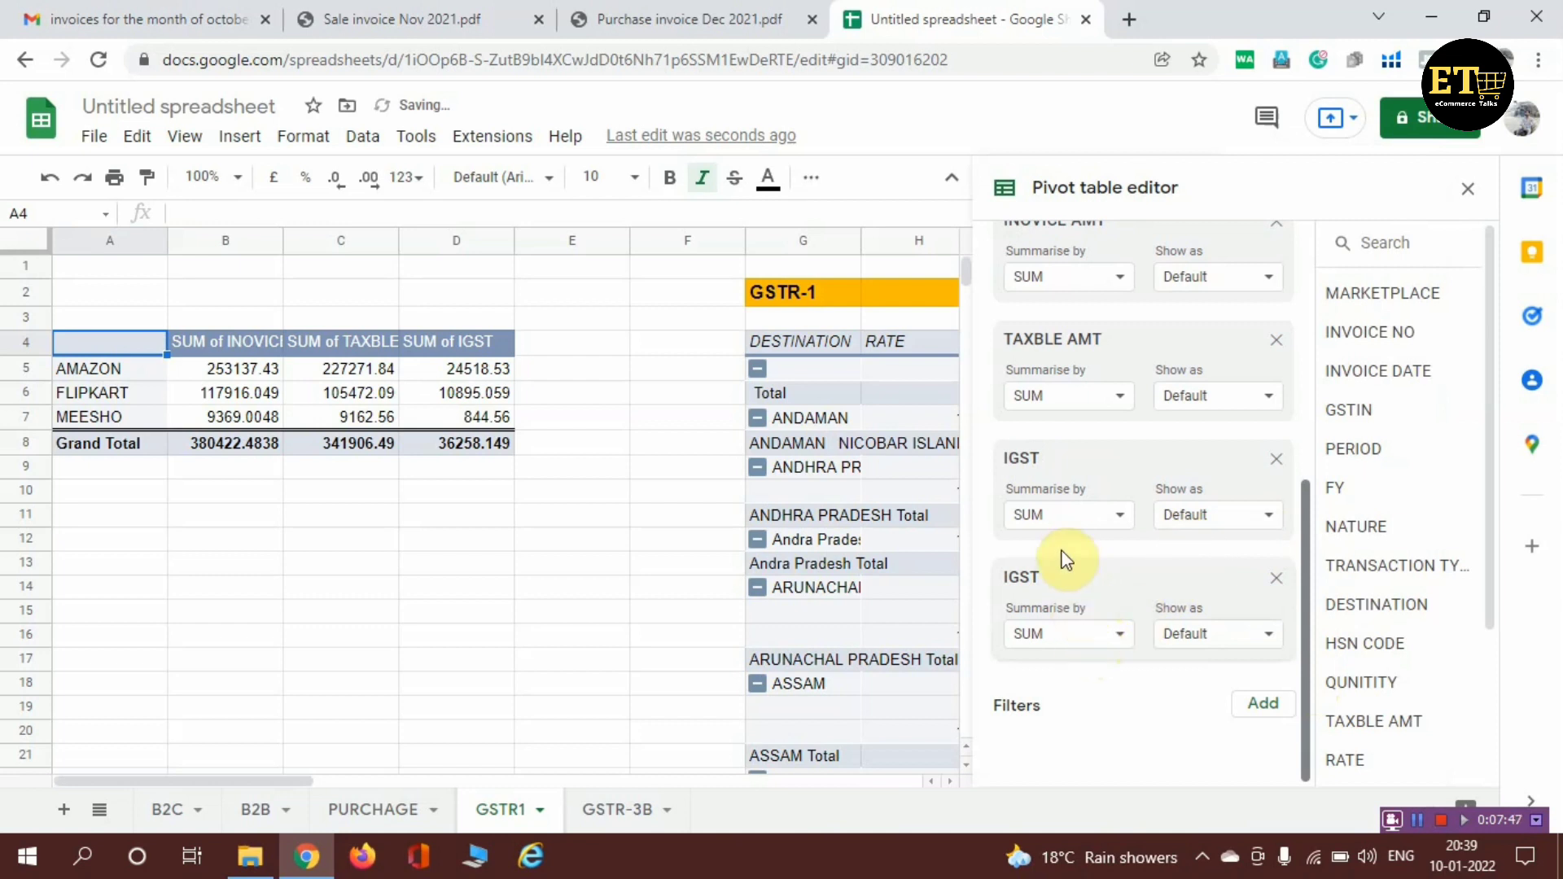
pyautogui.click(1279, 576)
# Add CGST and SGST as value fields of the marketplace pivot table, then close its editor
pyautogui.scroll(1, 1134, 420)
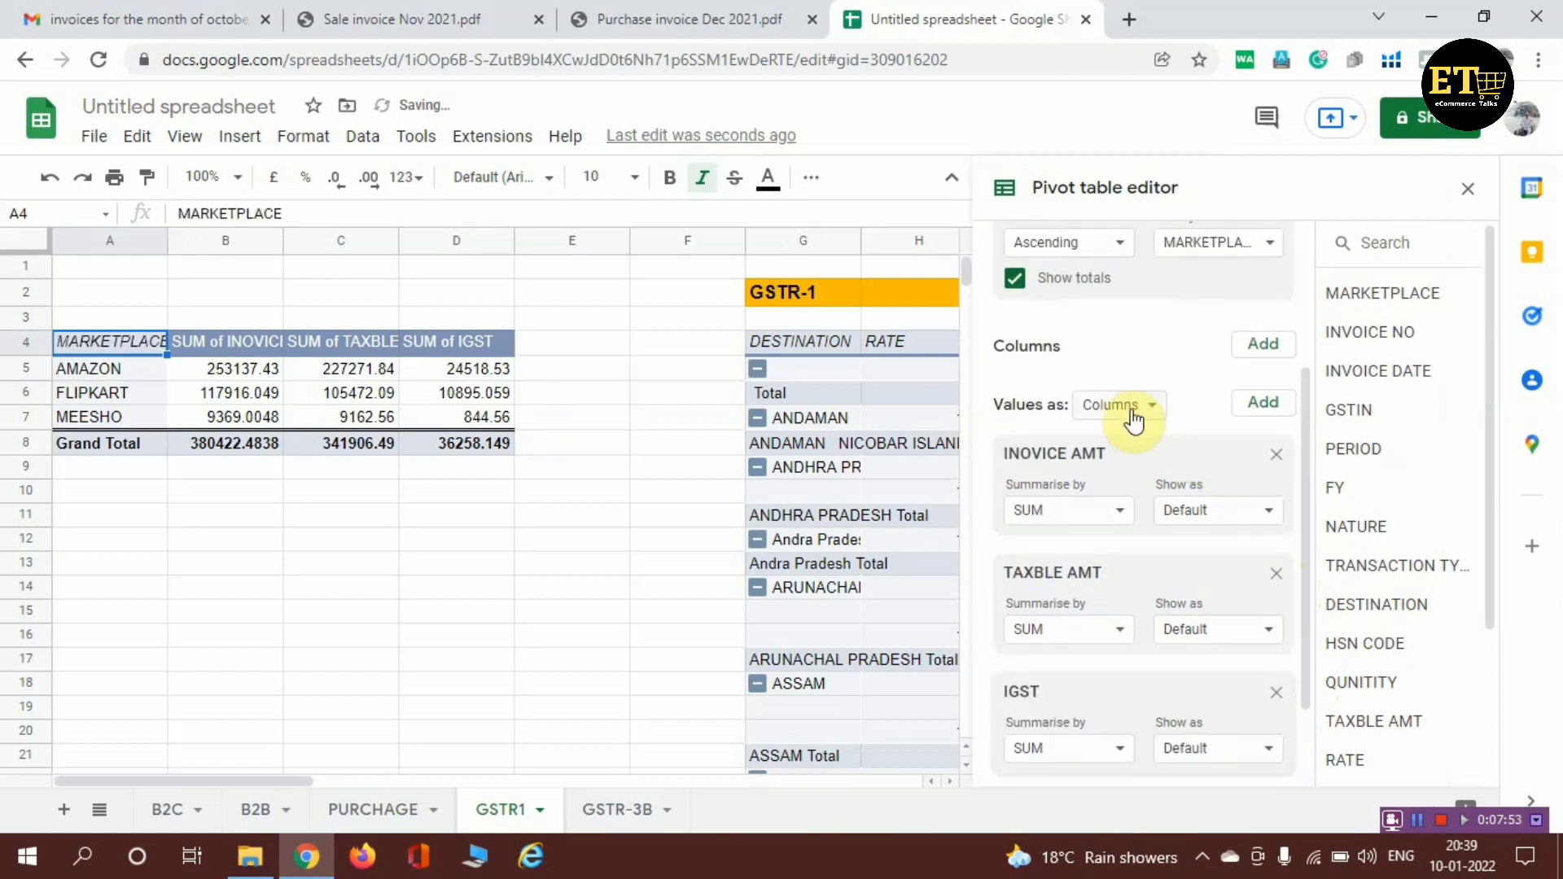
pyautogui.click(1265, 403)
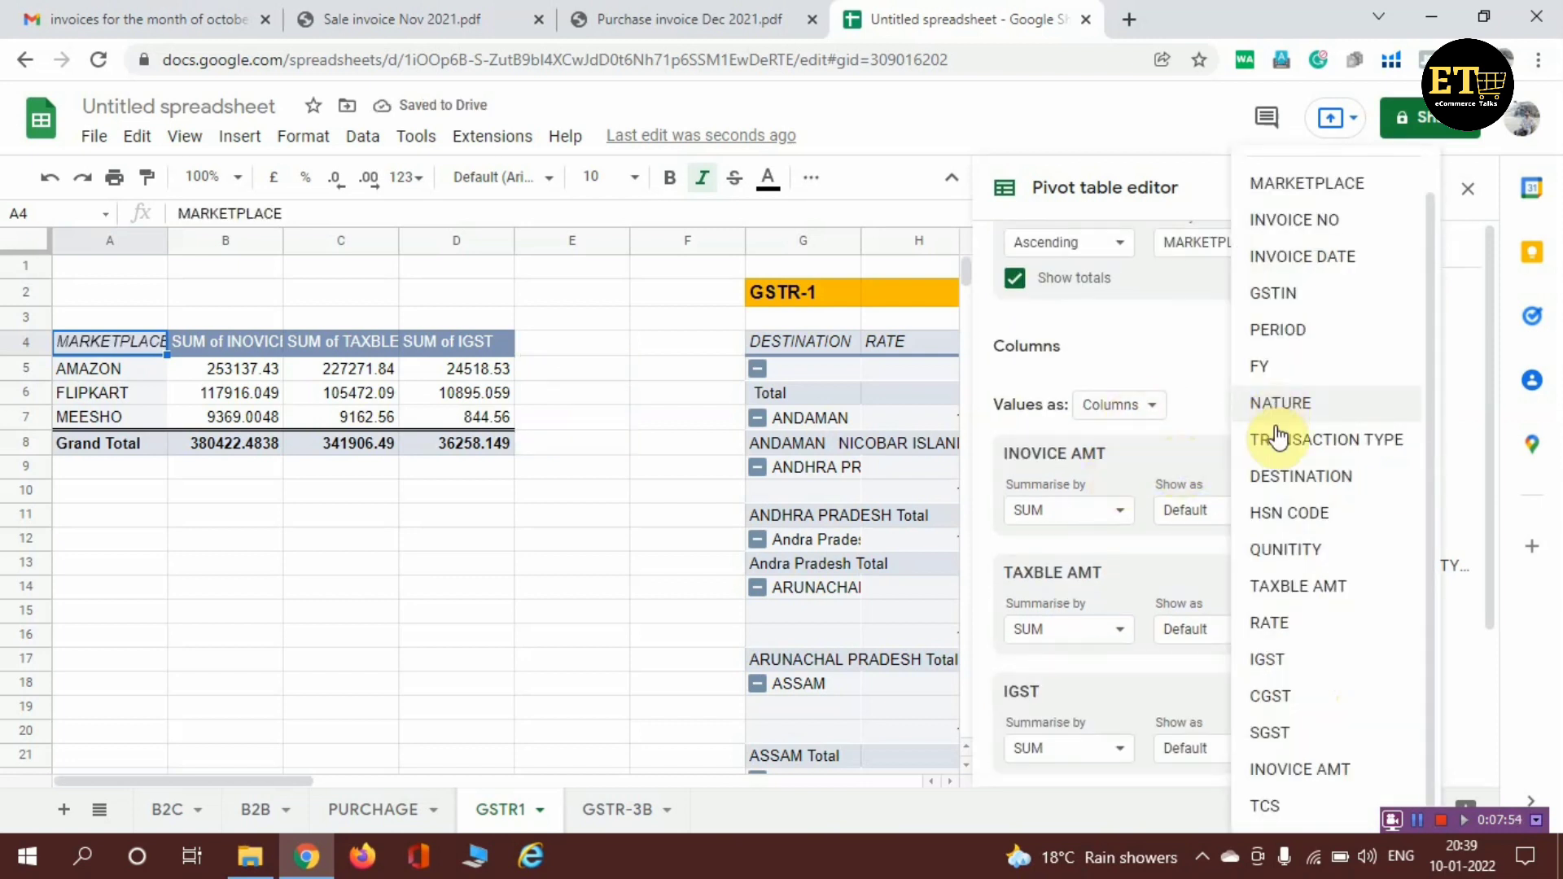
pyautogui.click(1319, 700)
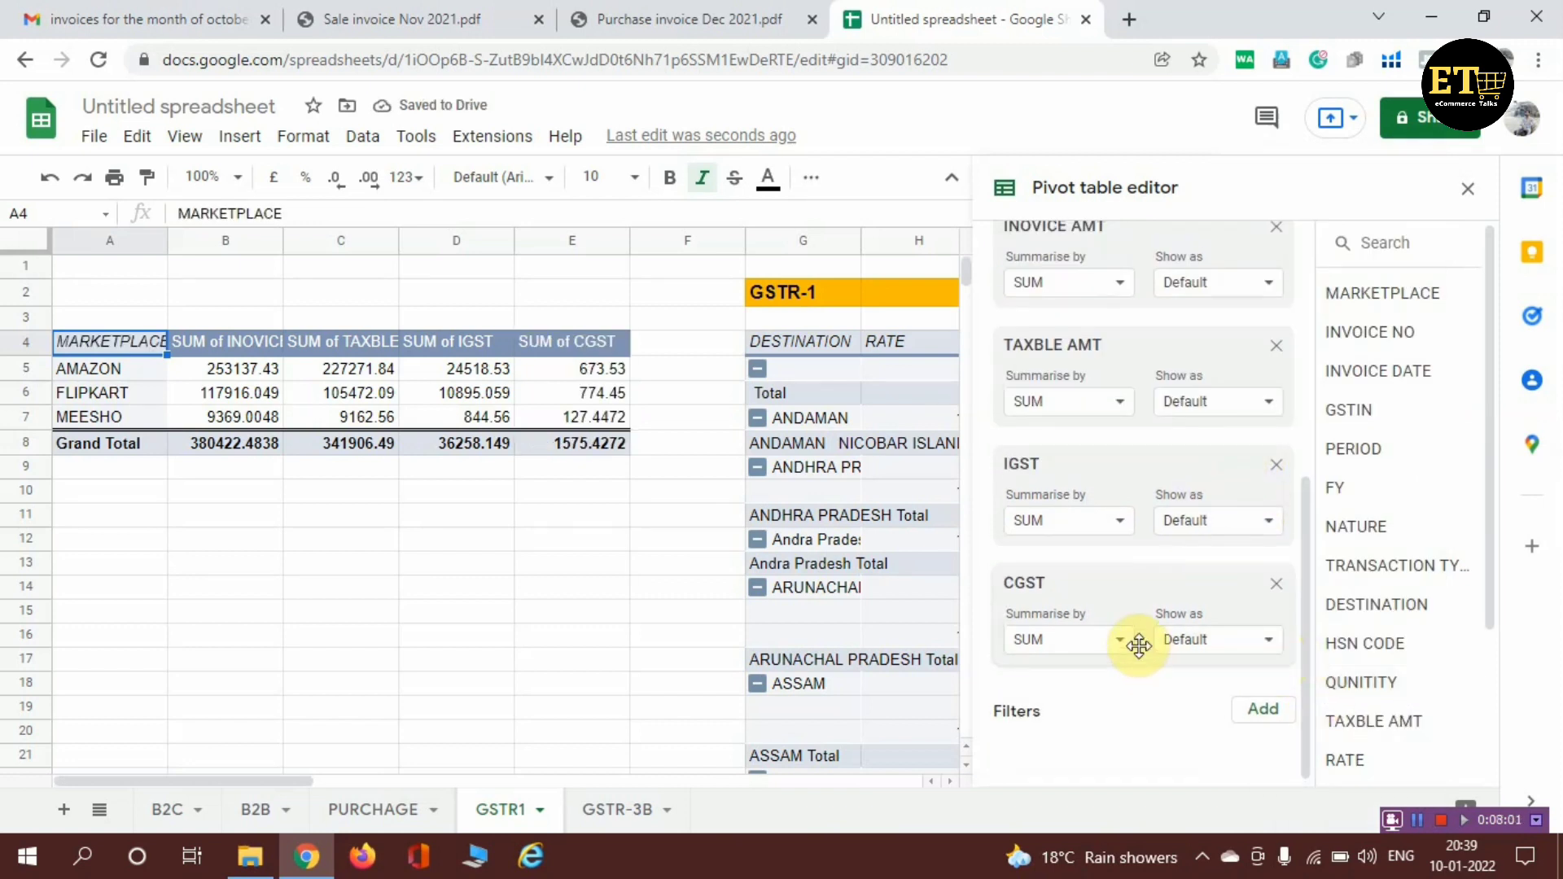
pyautogui.scroll(3, 1256, 447)
pyautogui.click(1266, 401)
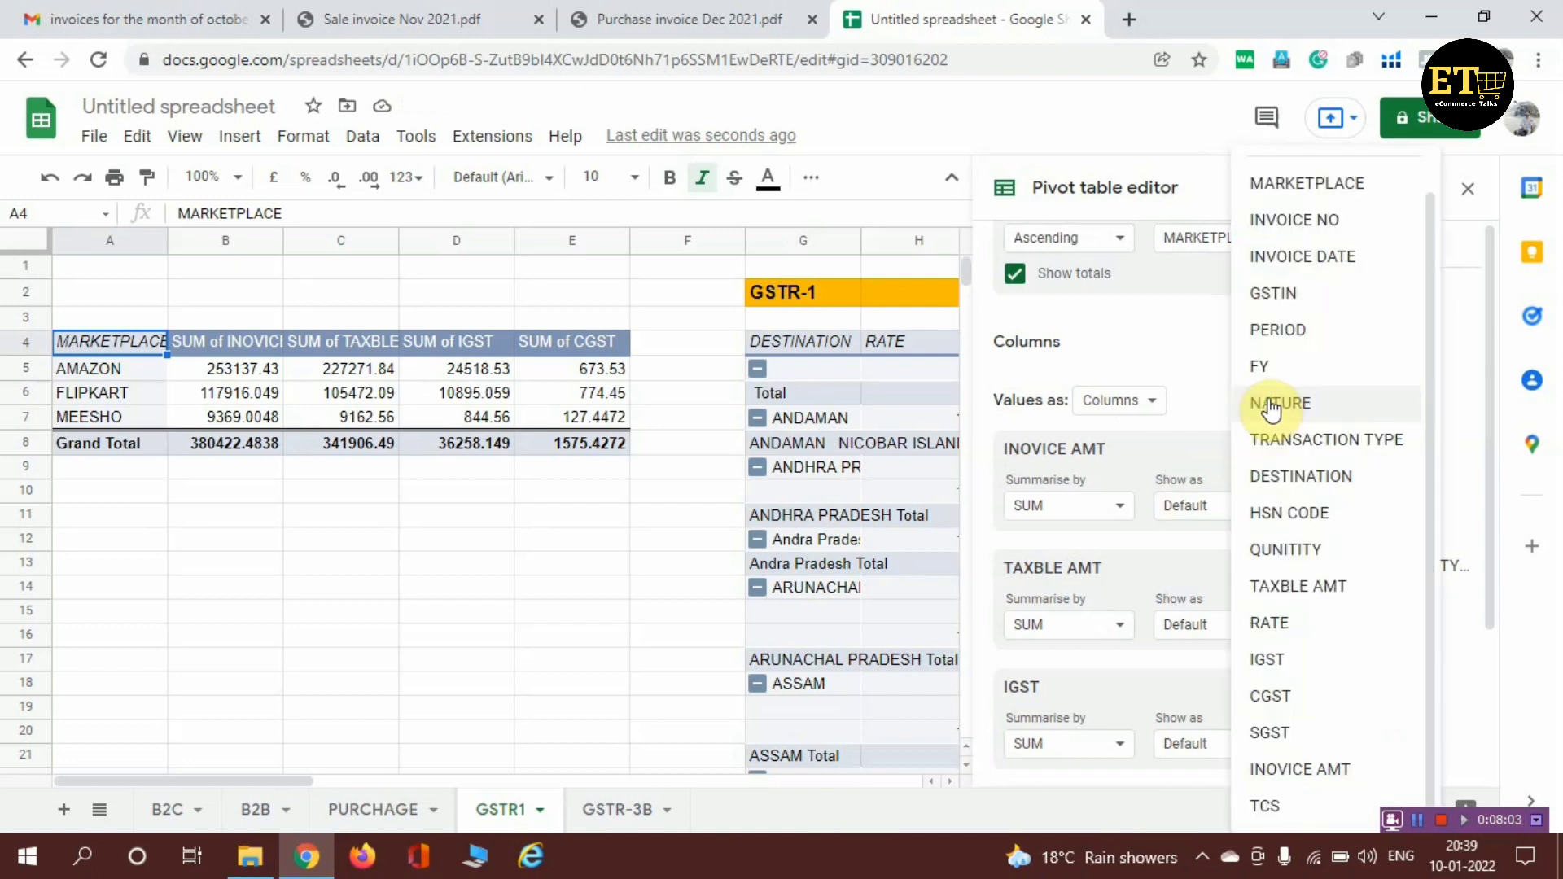
pyautogui.click(1288, 736)
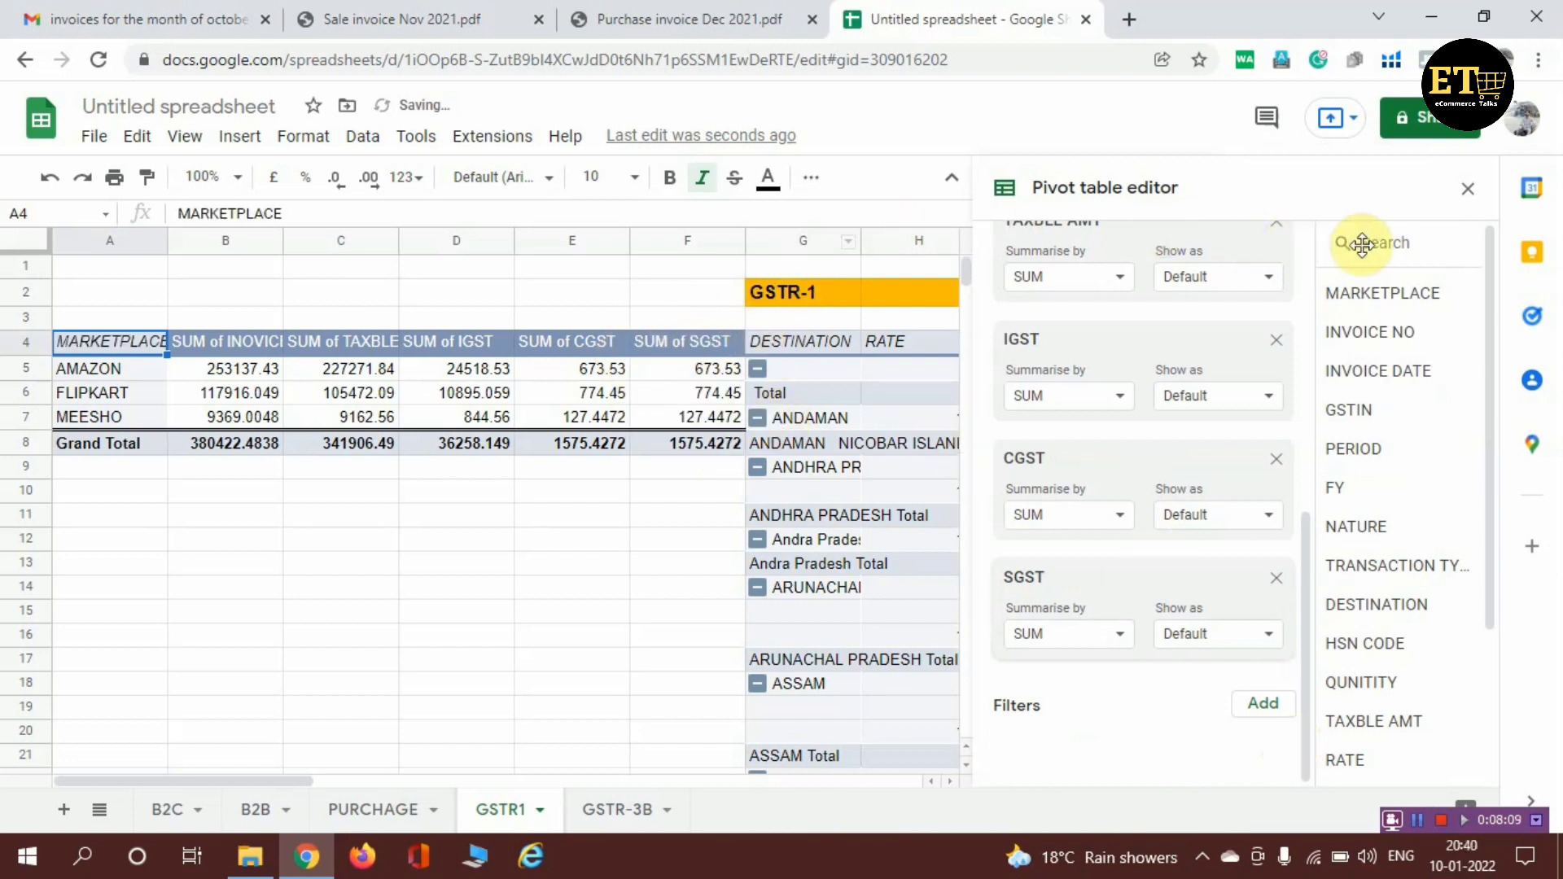
pyautogui.click(1468, 194)
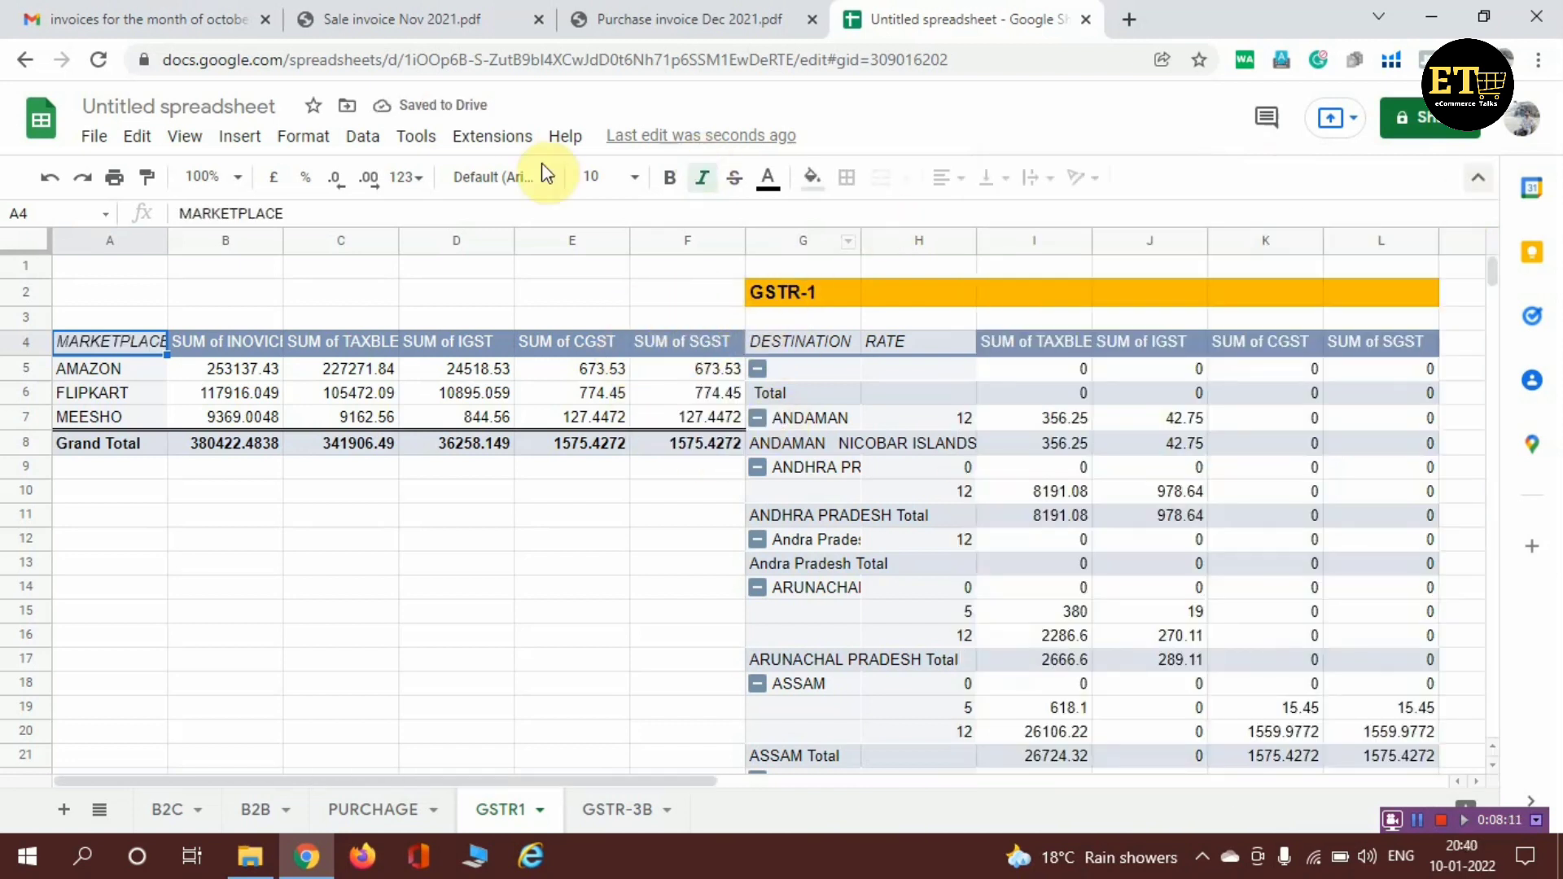
# Insert one empty column before column G to separate the marketplace pivot table from the destination-wise one
pyautogui.click(804, 246)
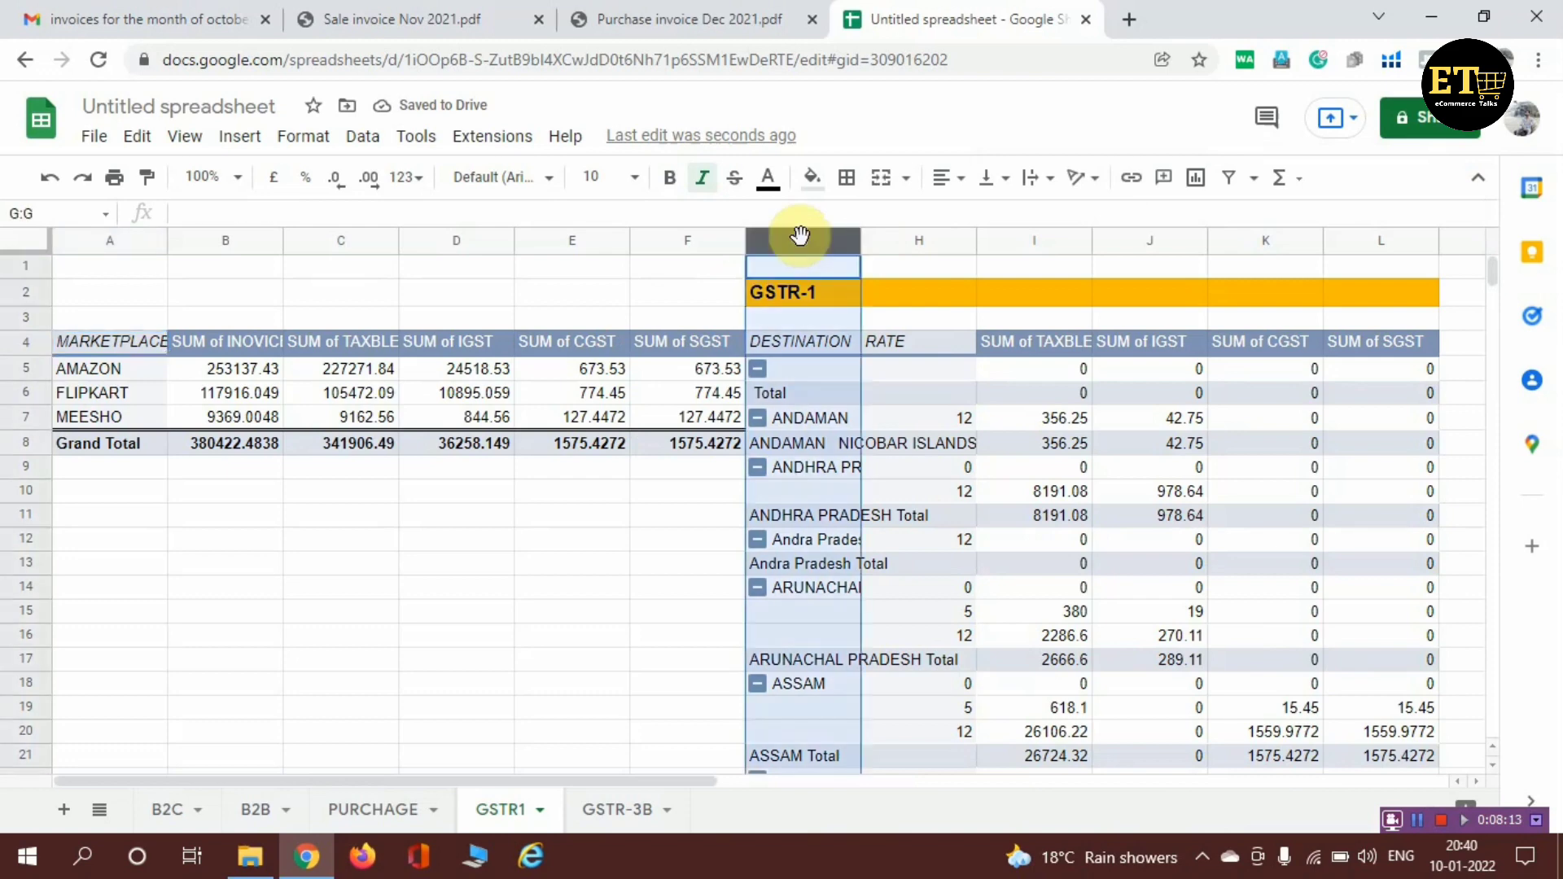
pyautogui.rightClick(804, 246)
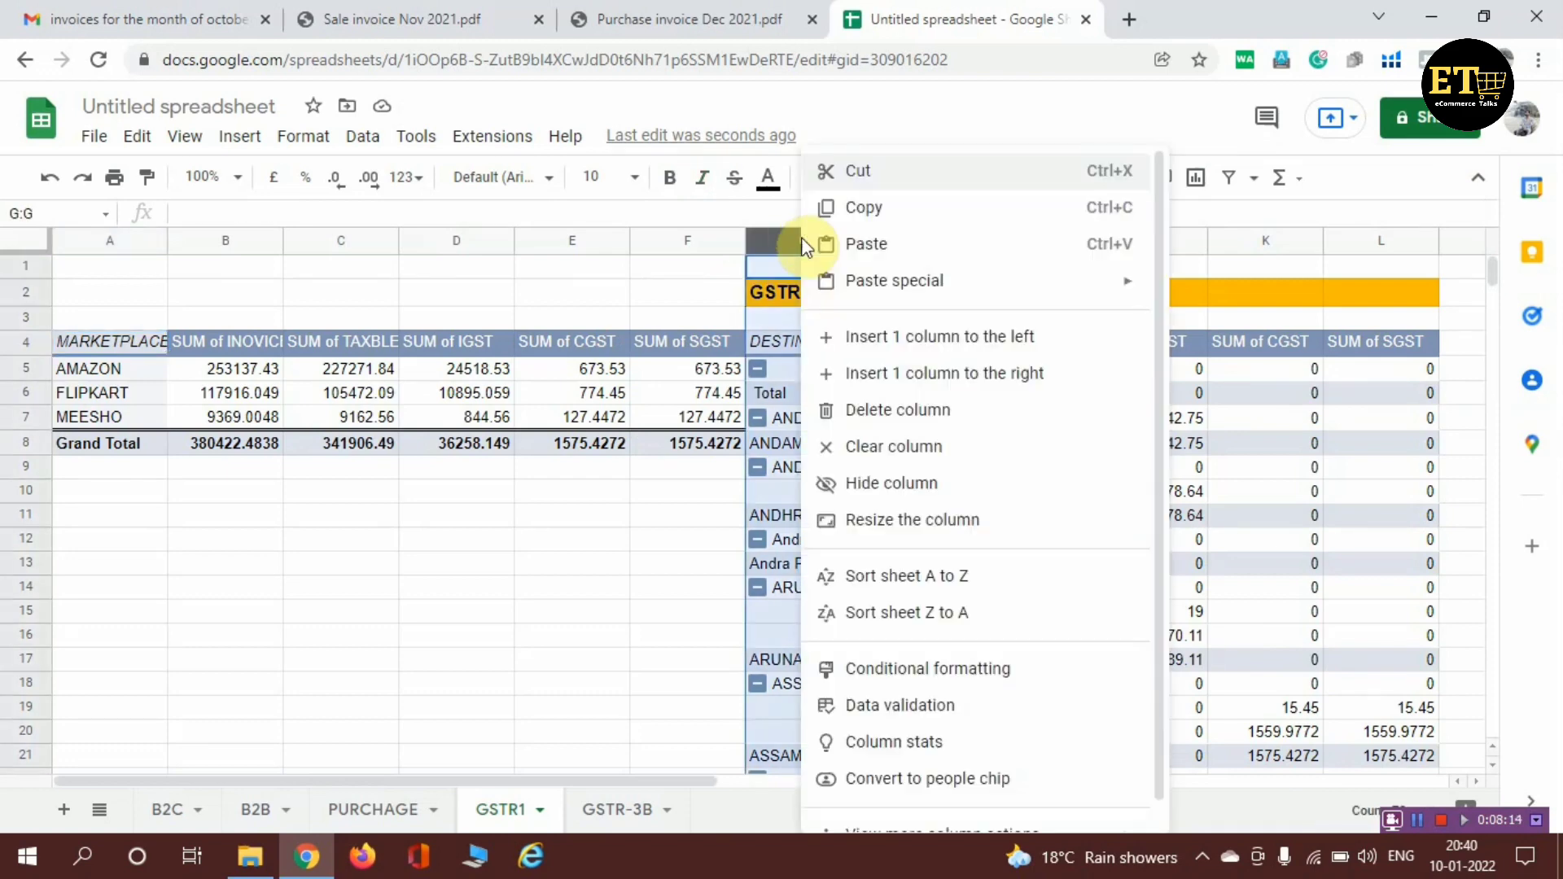
pyautogui.click(942, 342)
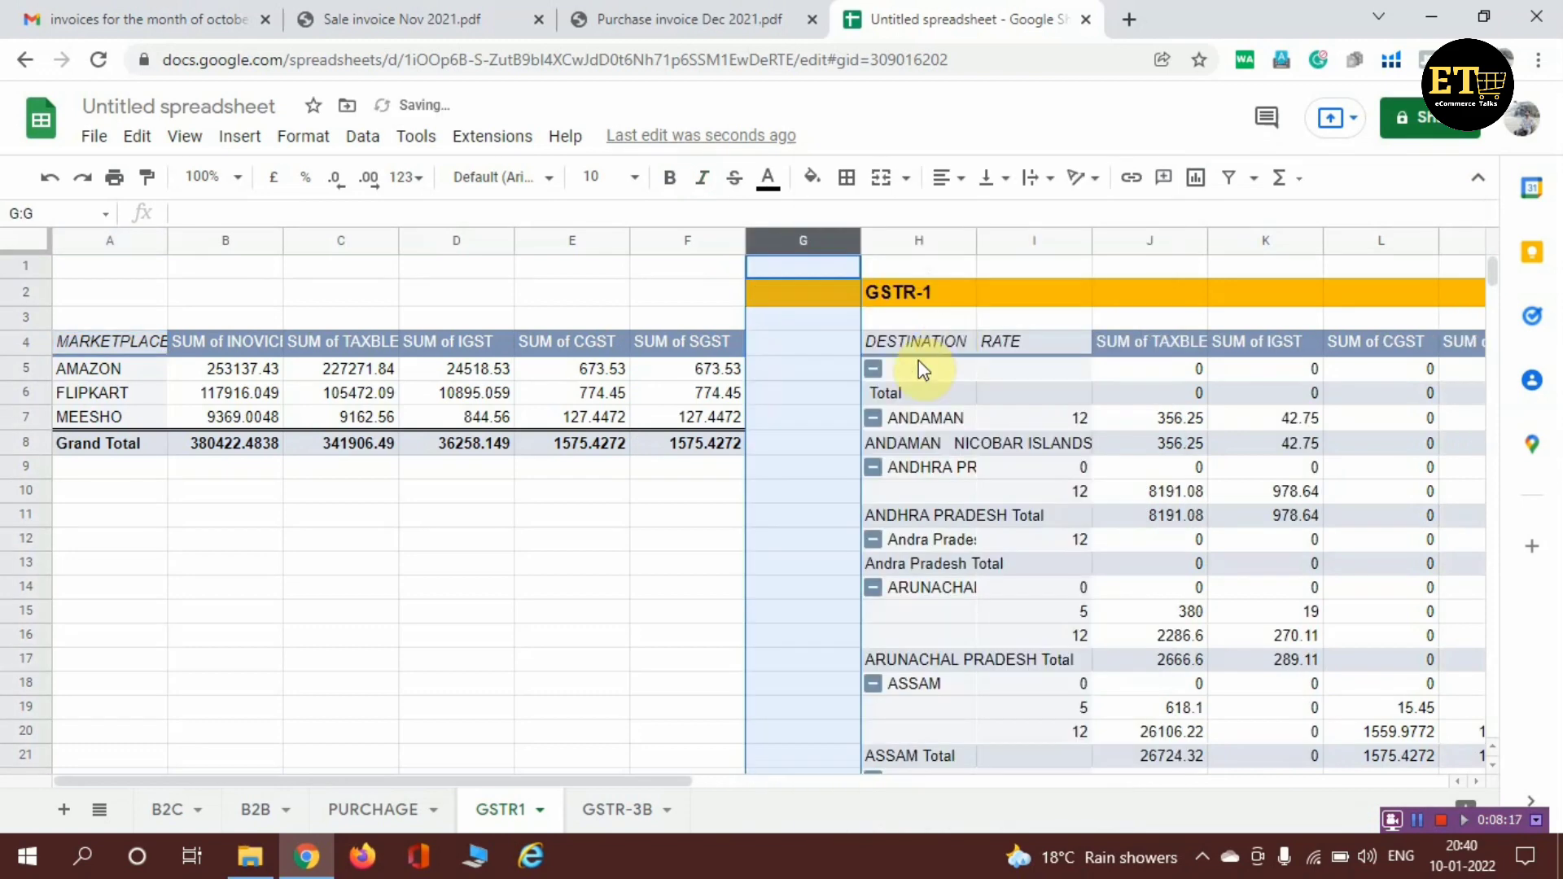
pyautogui.click(809, 411)
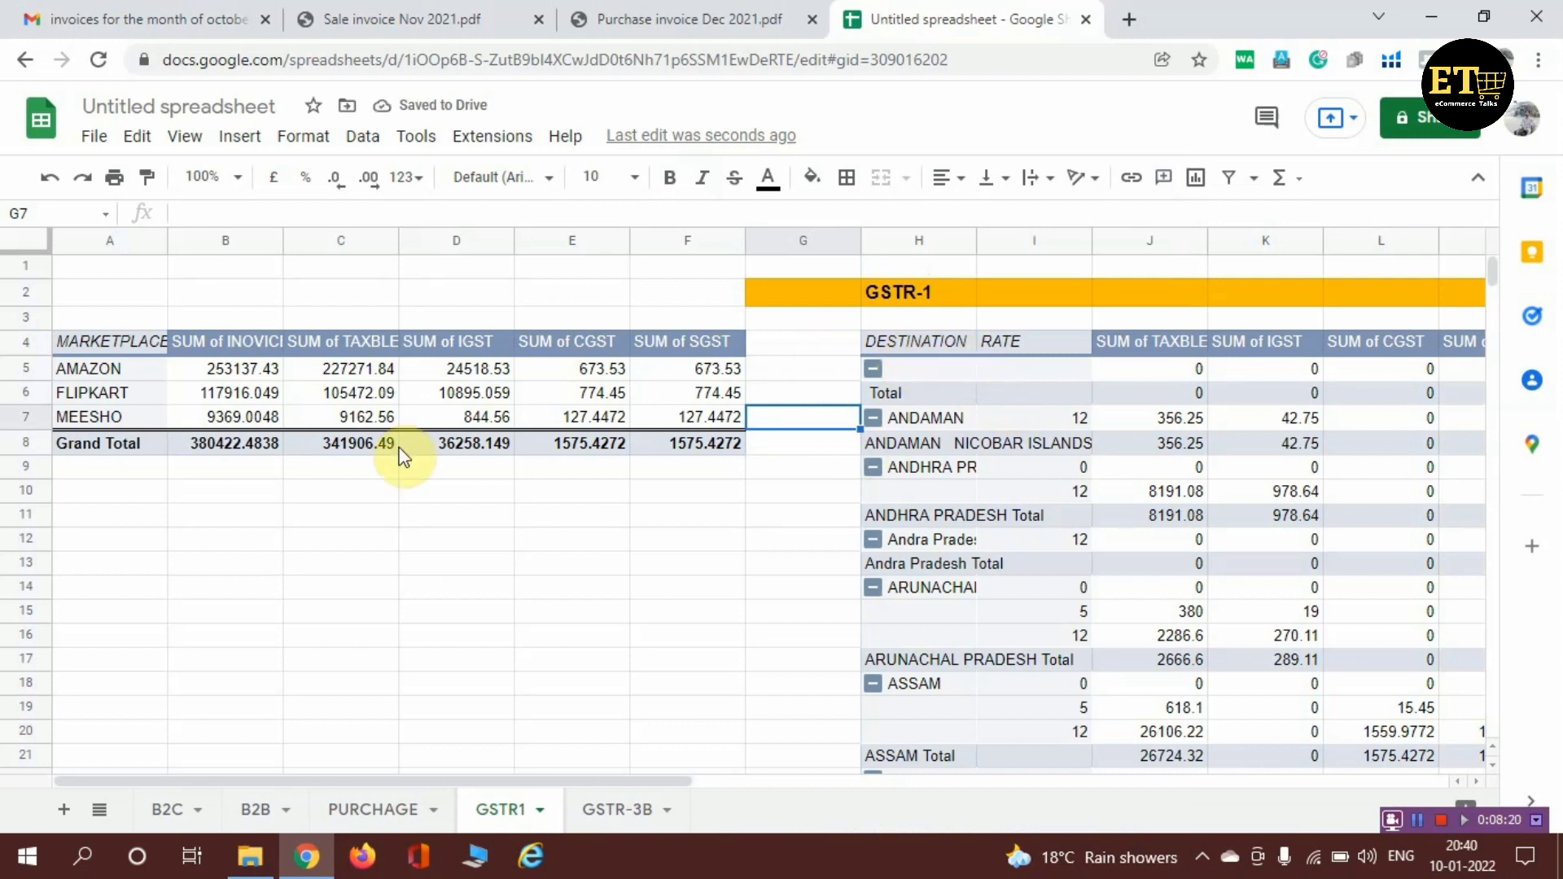
# Compare the taxable amount grand total of the marketplace pivot table with that of the destination-wise pivot table
pyautogui.click(358, 443)
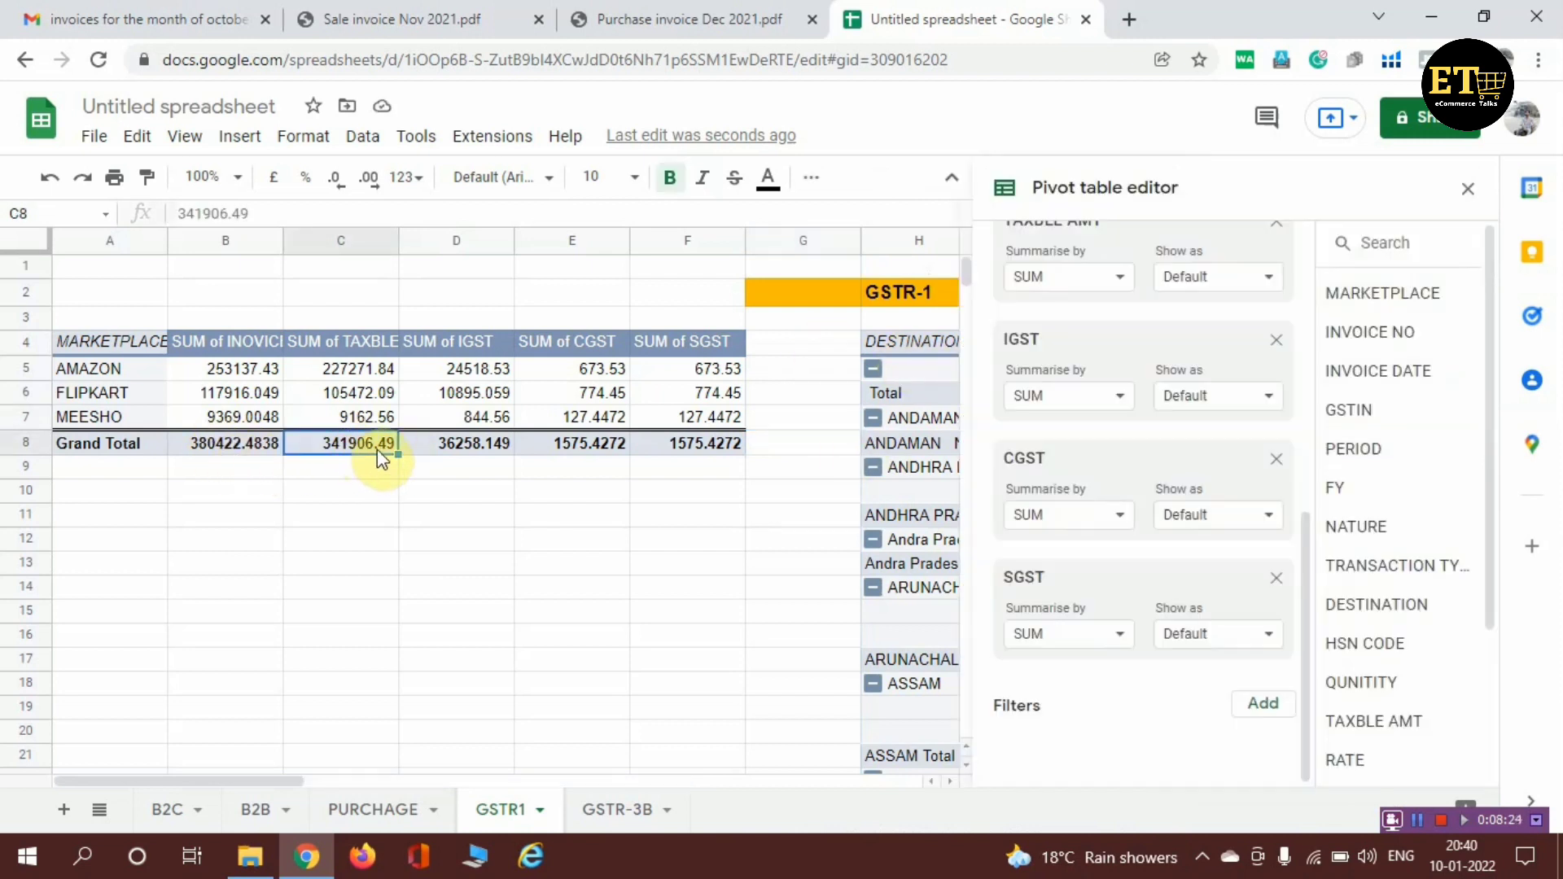
pyautogui.scroll(-15, 575, 590)
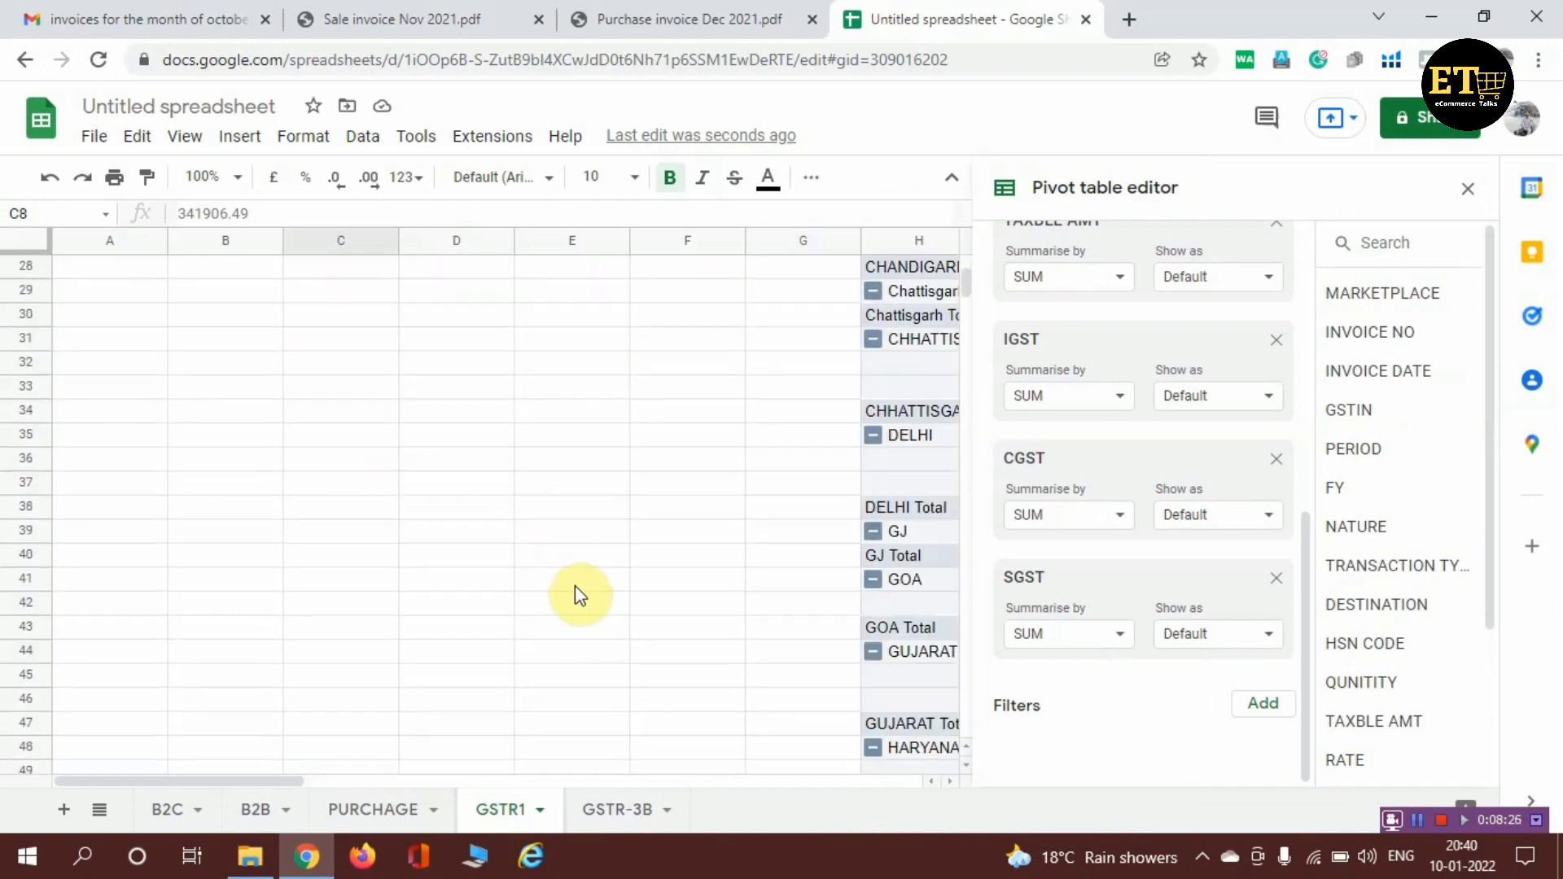
pyautogui.scroll(-20, 575, 588)
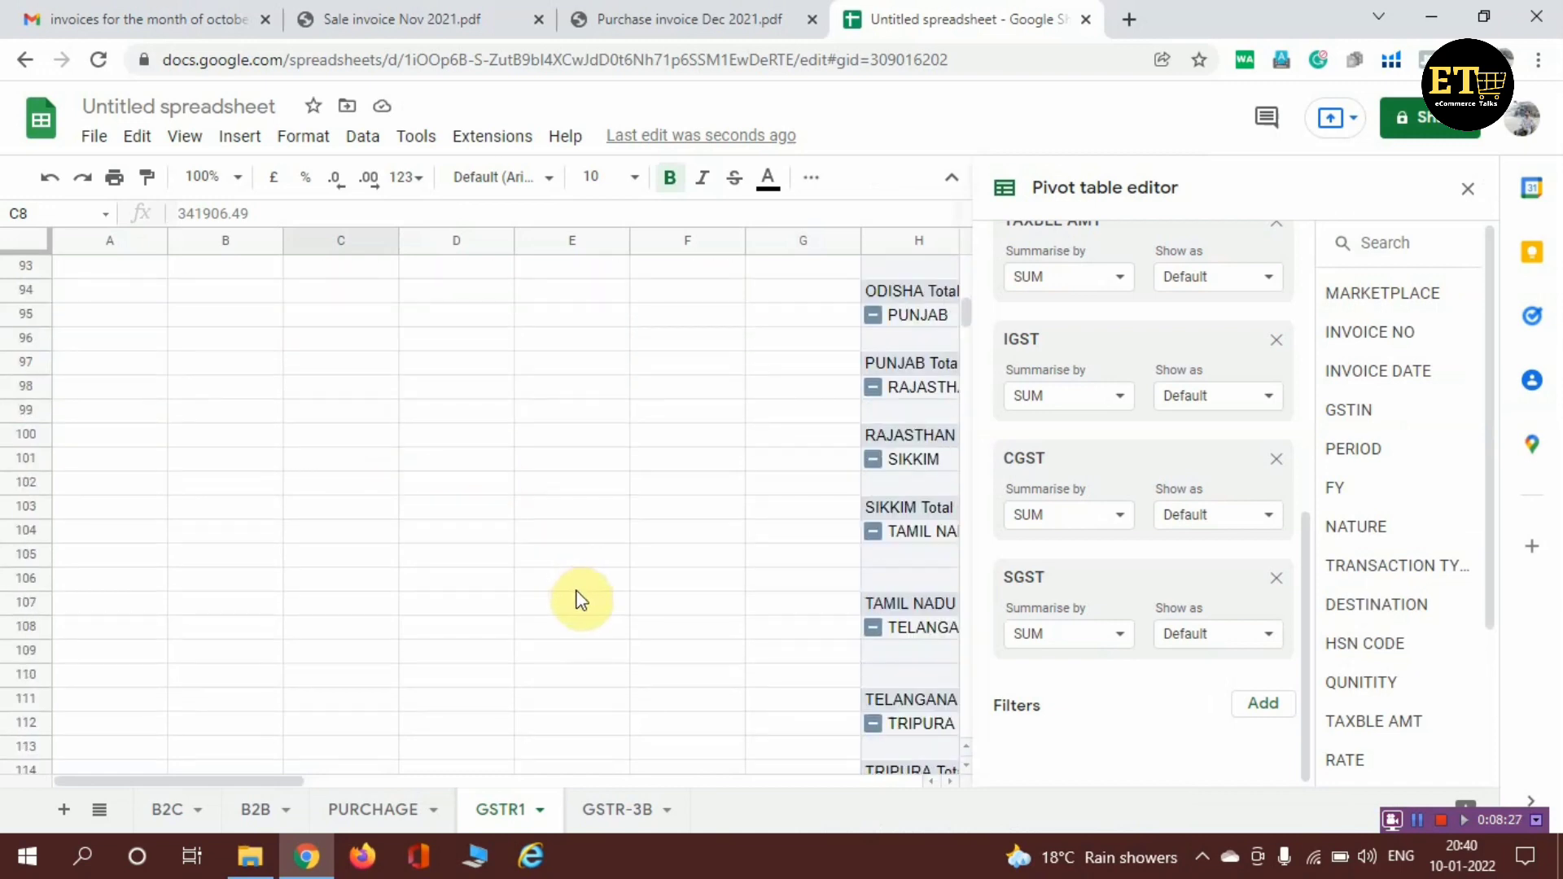
pyautogui.scroll(-3, 575, 597)
pyautogui.scroll(4, 578, 594)
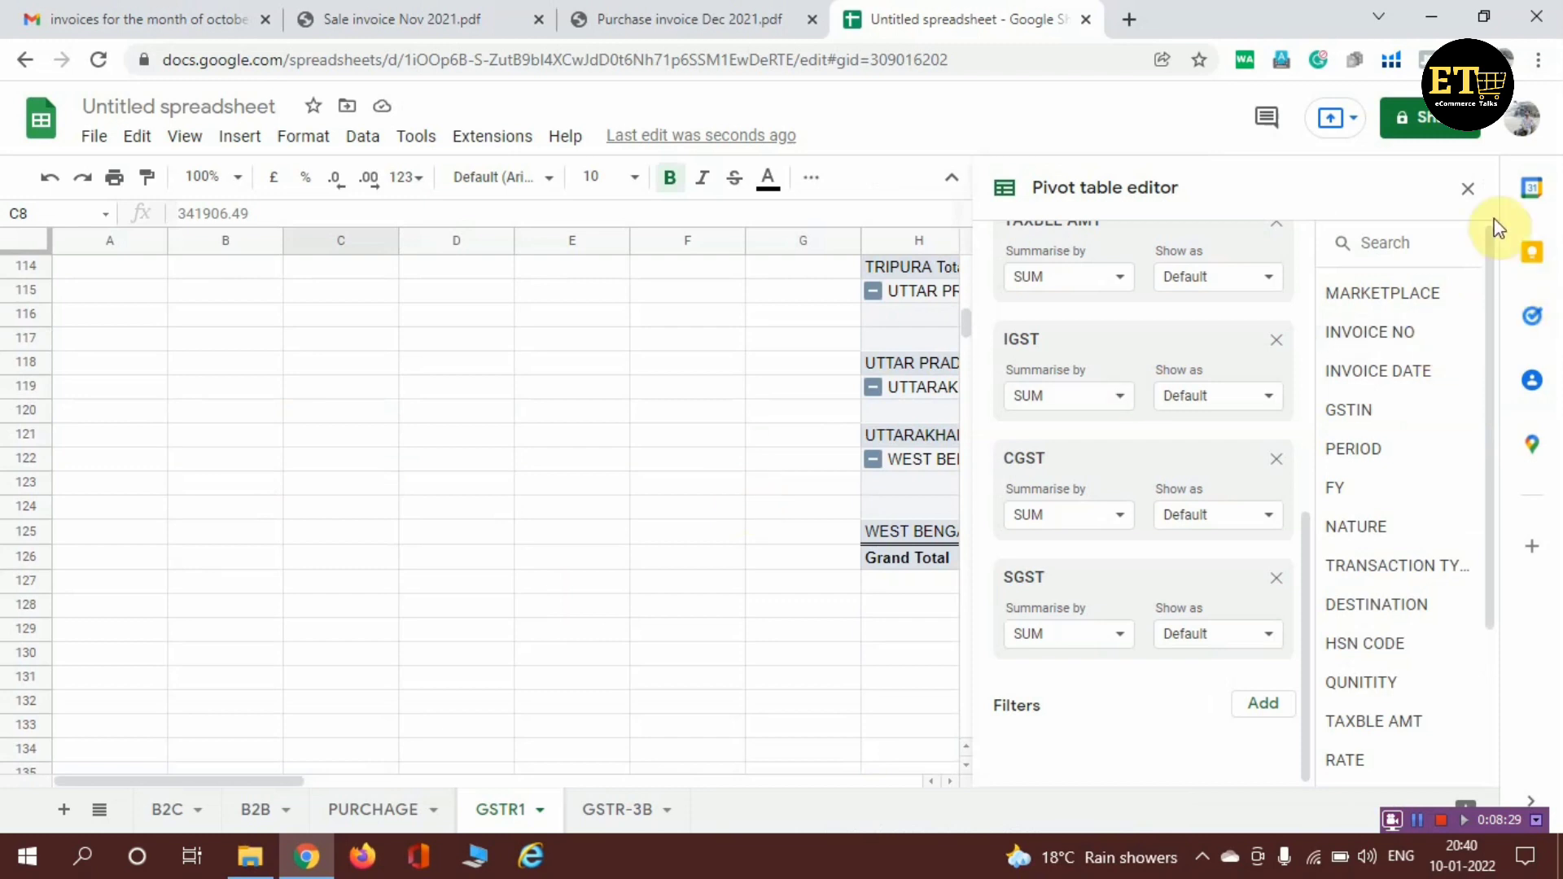
pyautogui.click(1470, 192)
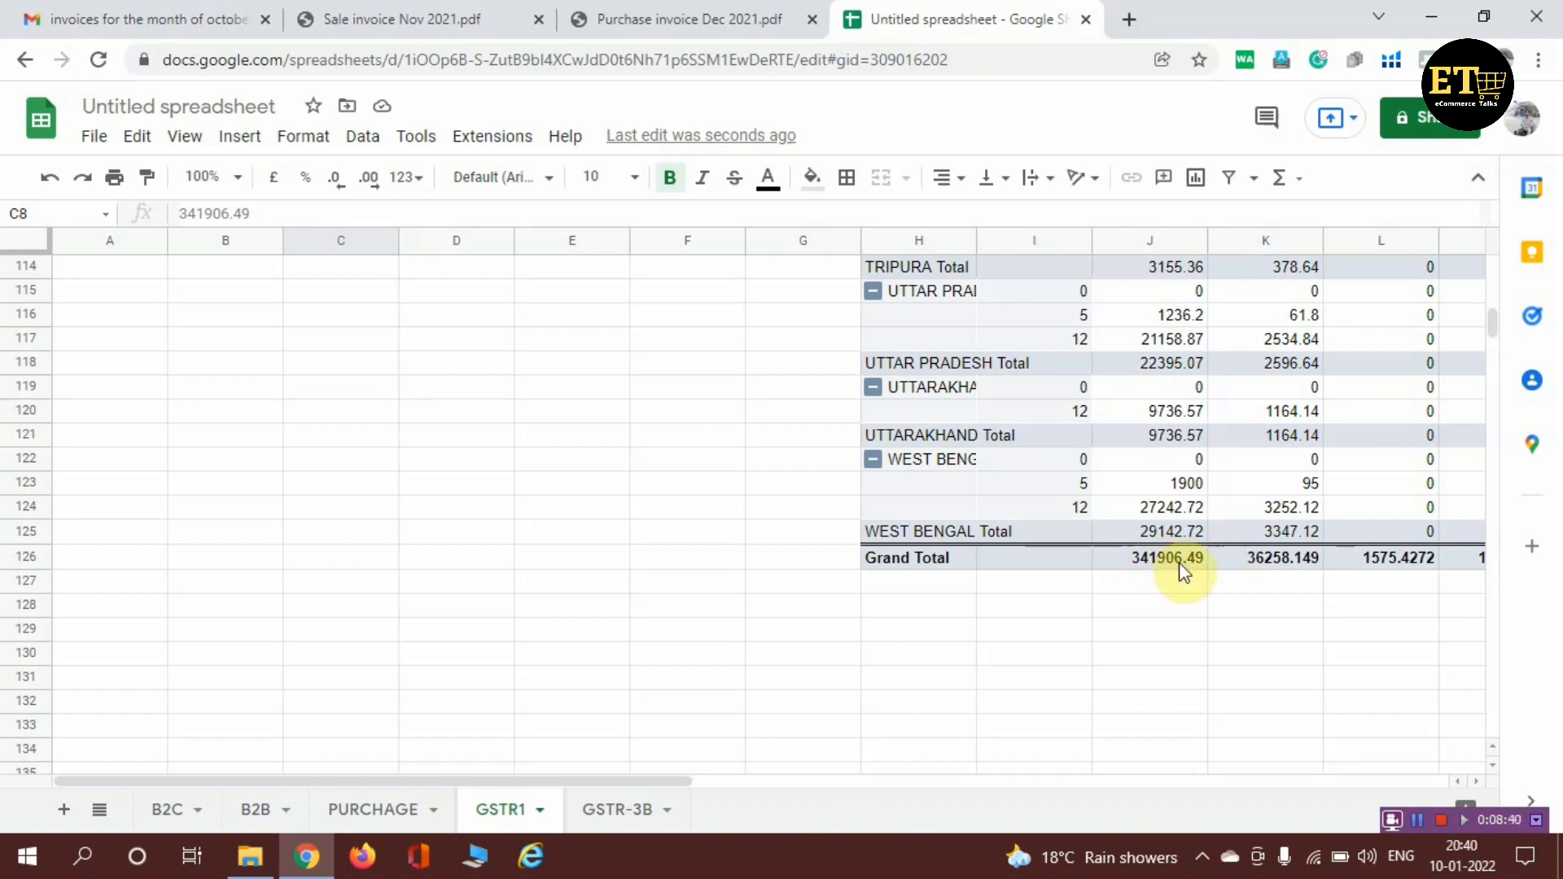
pyautogui.scroll(20, 730, 547)
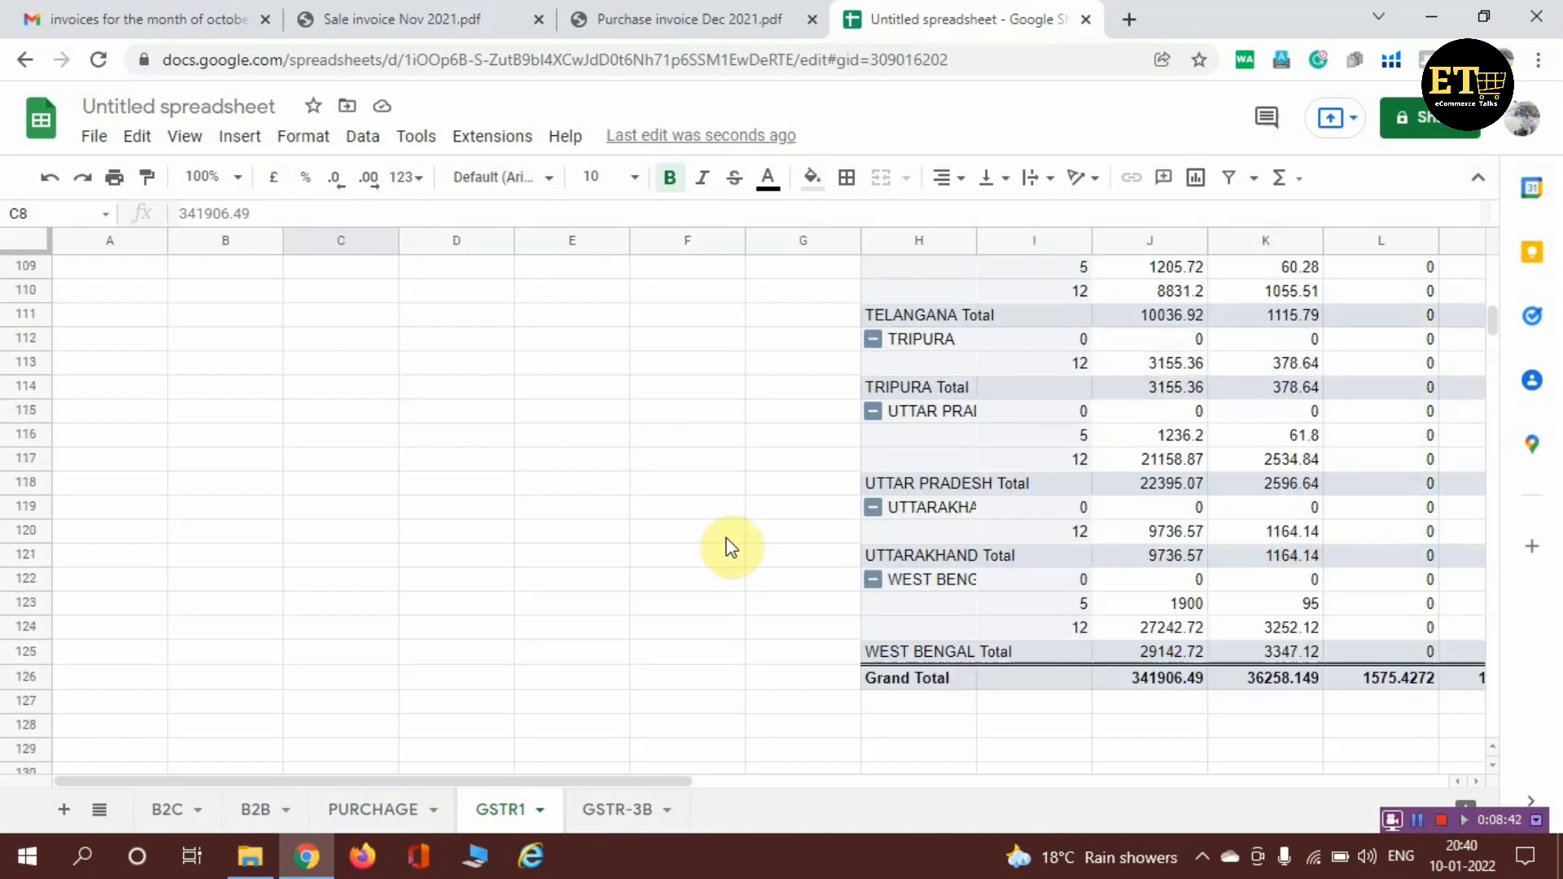
pyautogui.scroll(17, 730, 548)
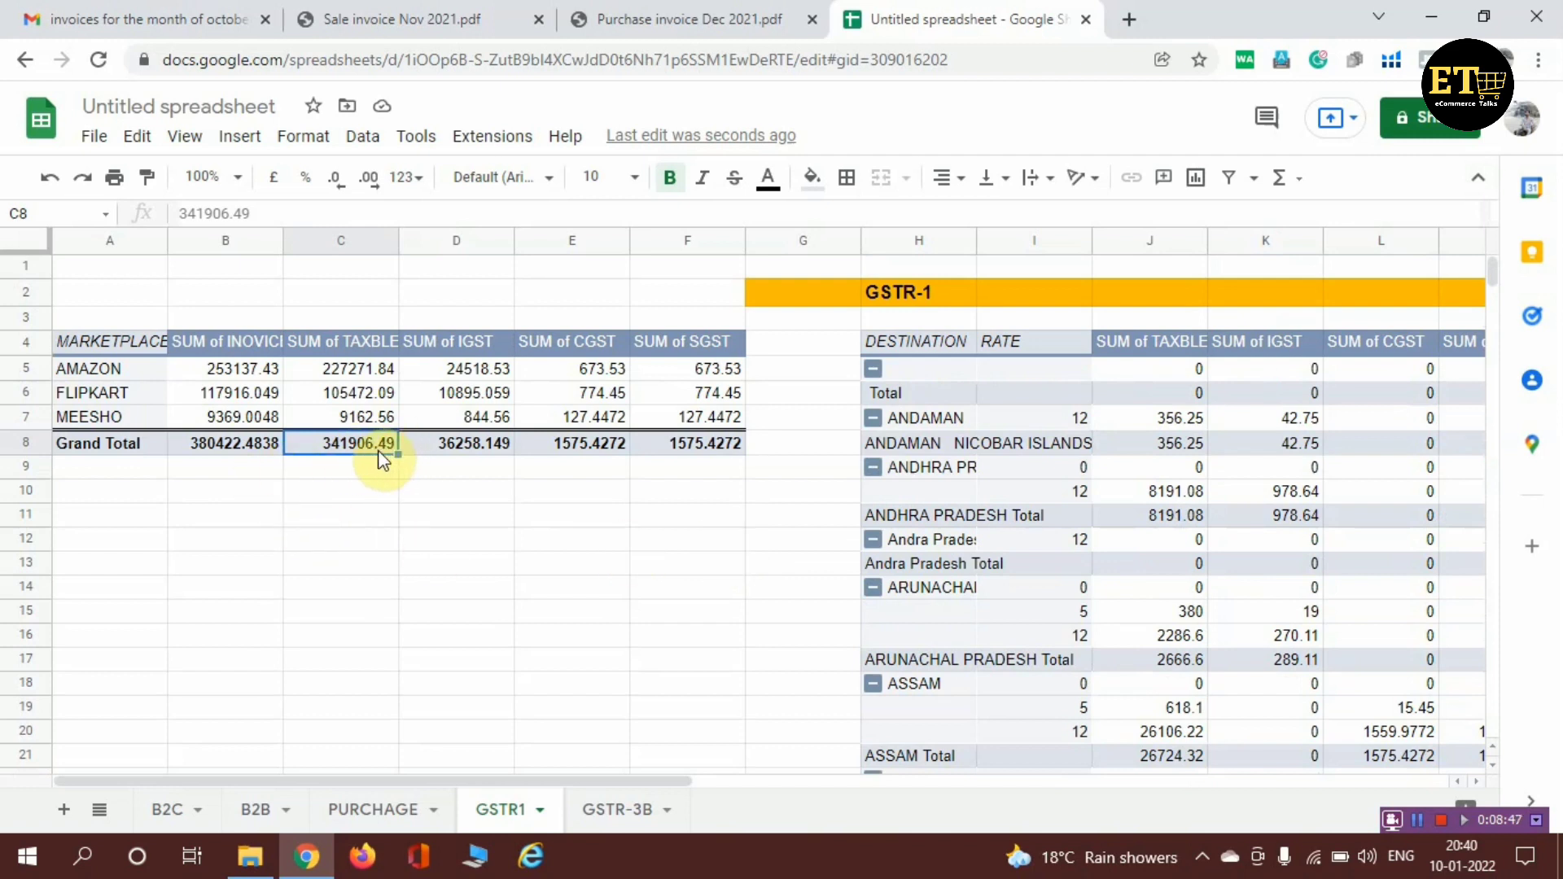
pyautogui.click(472, 587)
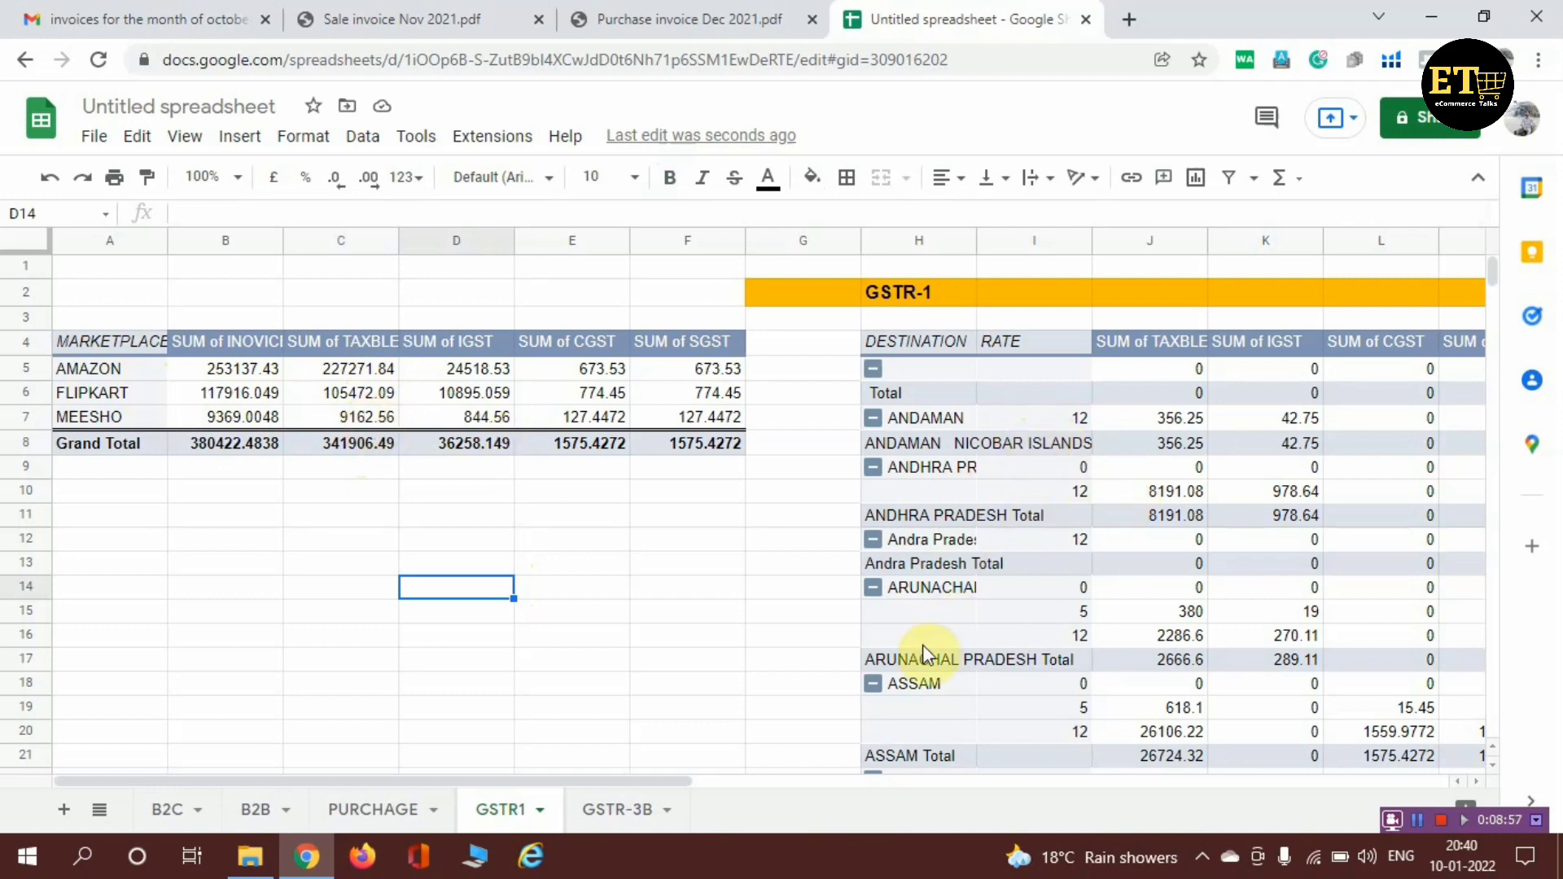
# Add PERIOD as a filter field to the destination and rate pivot table under the GSTR-1 title
pyautogui.scroll(-2, 896, 651)
pyautogui.hscroll(3, 795, 796)
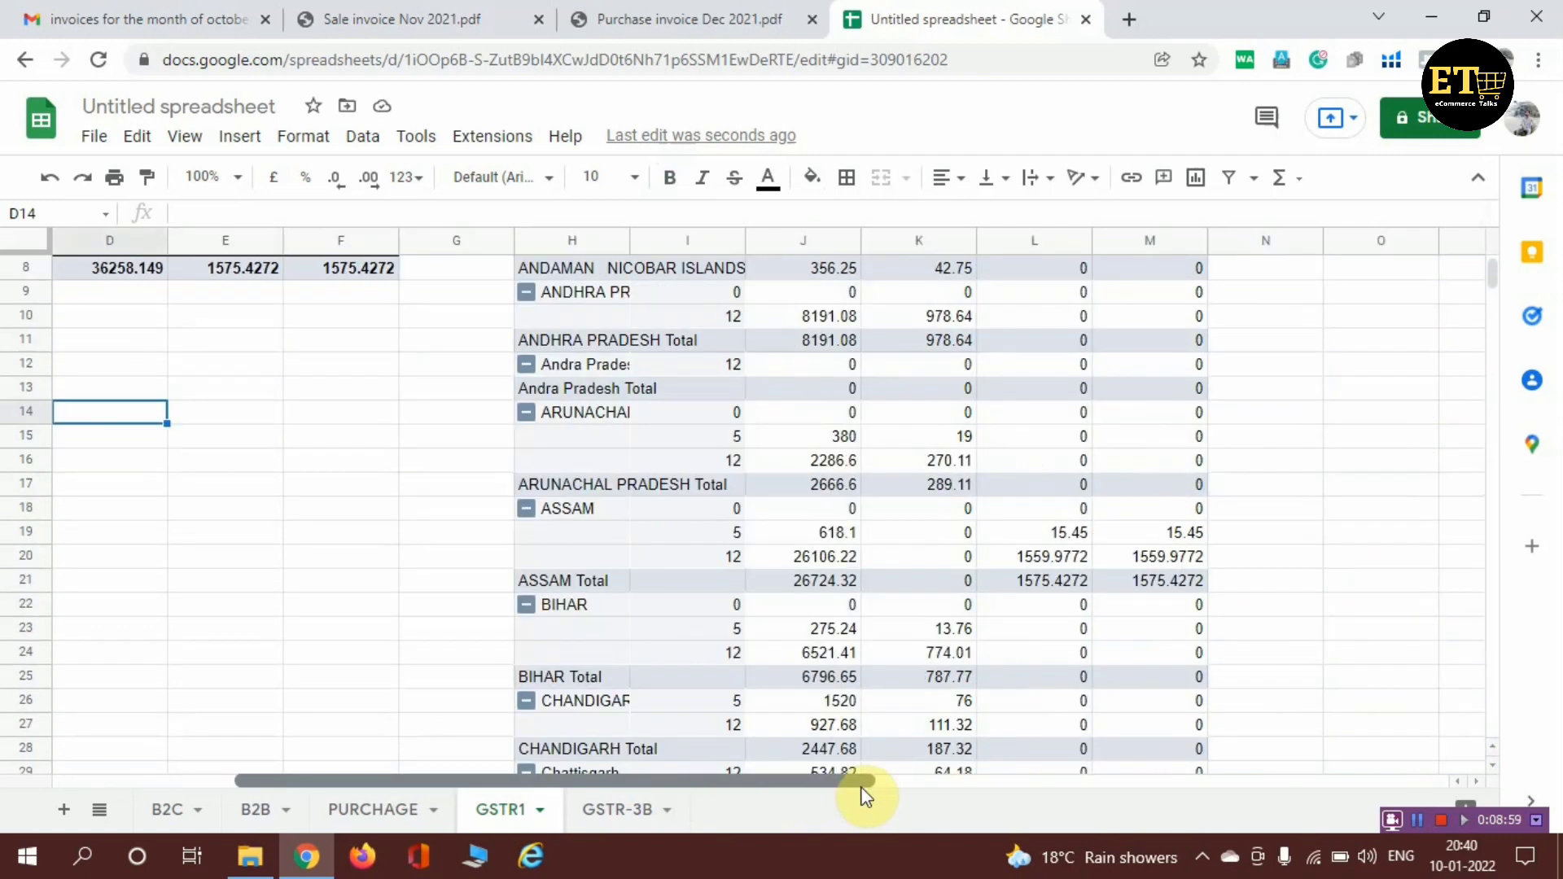
pyautogui.scroll(2, 774, 627)
pyautogui.scroll(1, 778, 633)
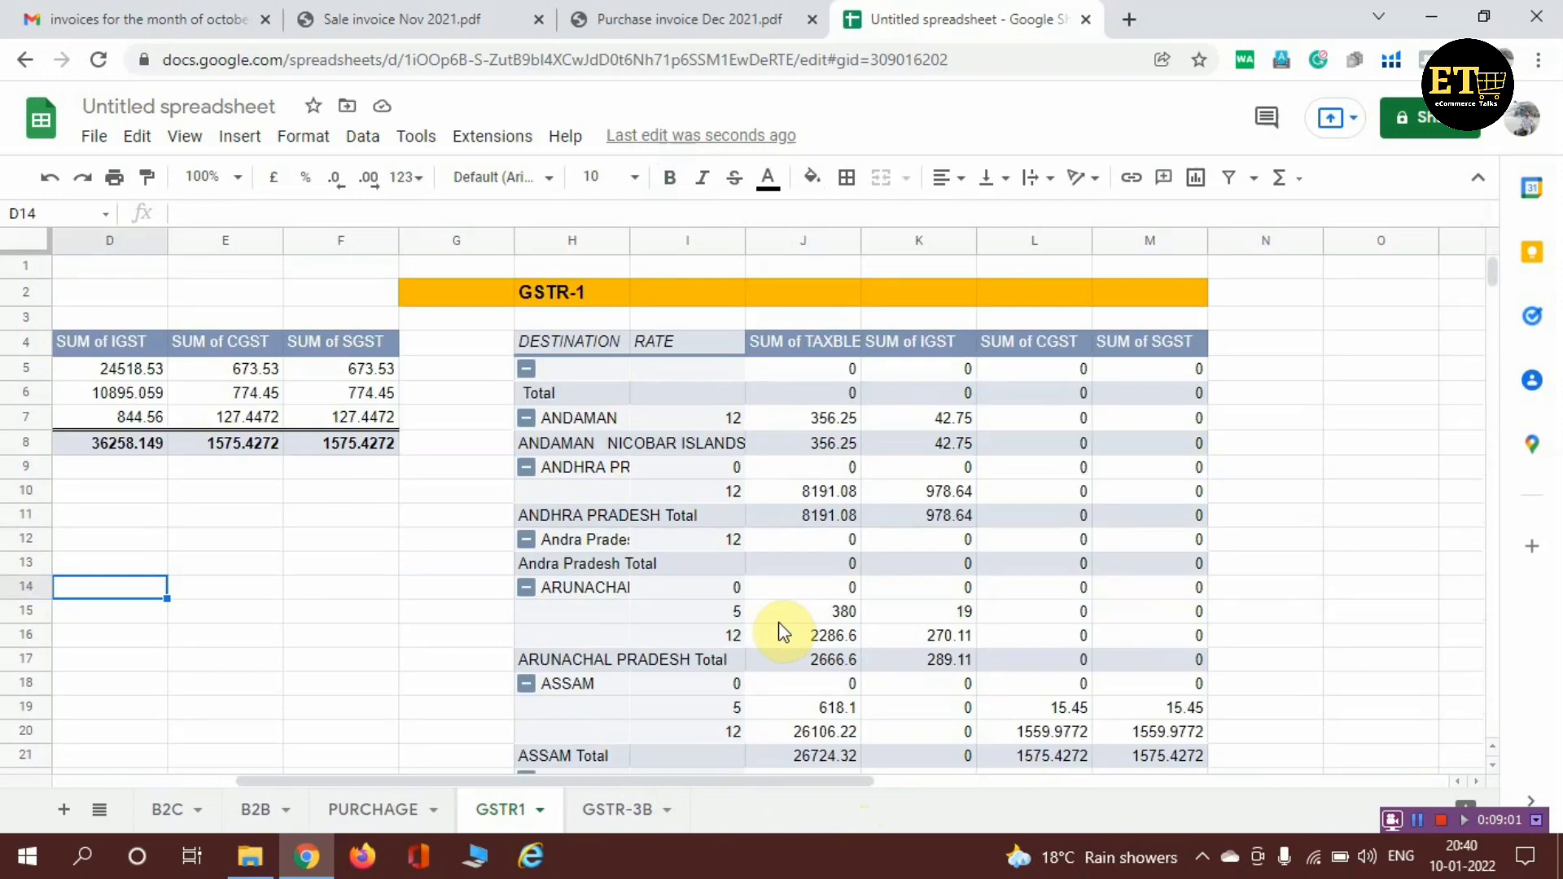
pyautogui.click(651, 376)
pyautogui.scroll(-2, 1340, 521)
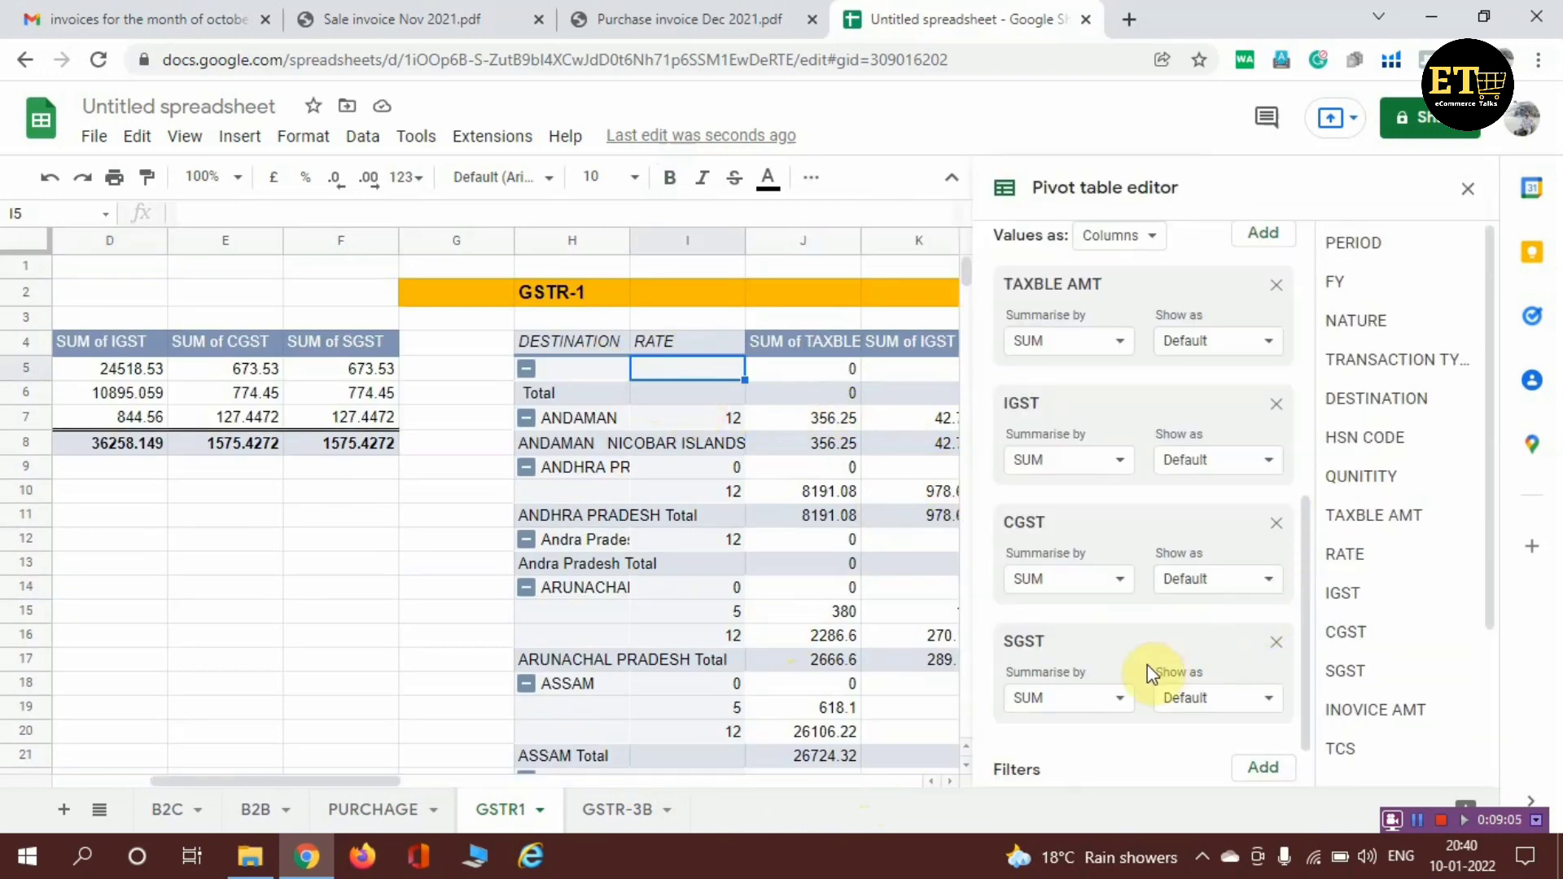
pyautogui.scroll(-1, 1180, 708)
pyautogui.click(1264, 705)
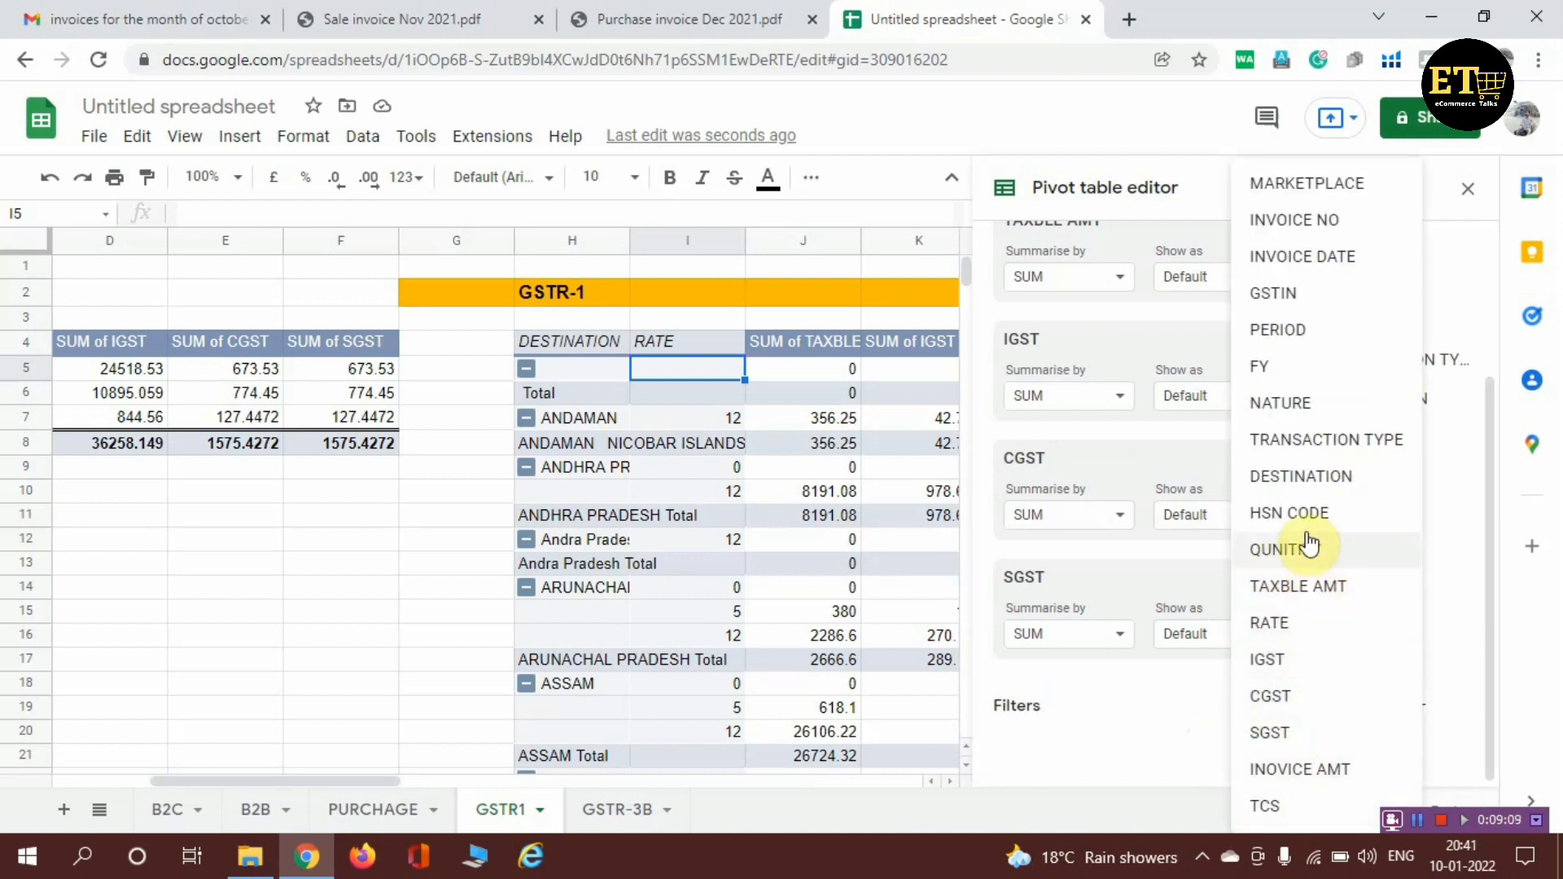
pyautogui.click(1301, 334)
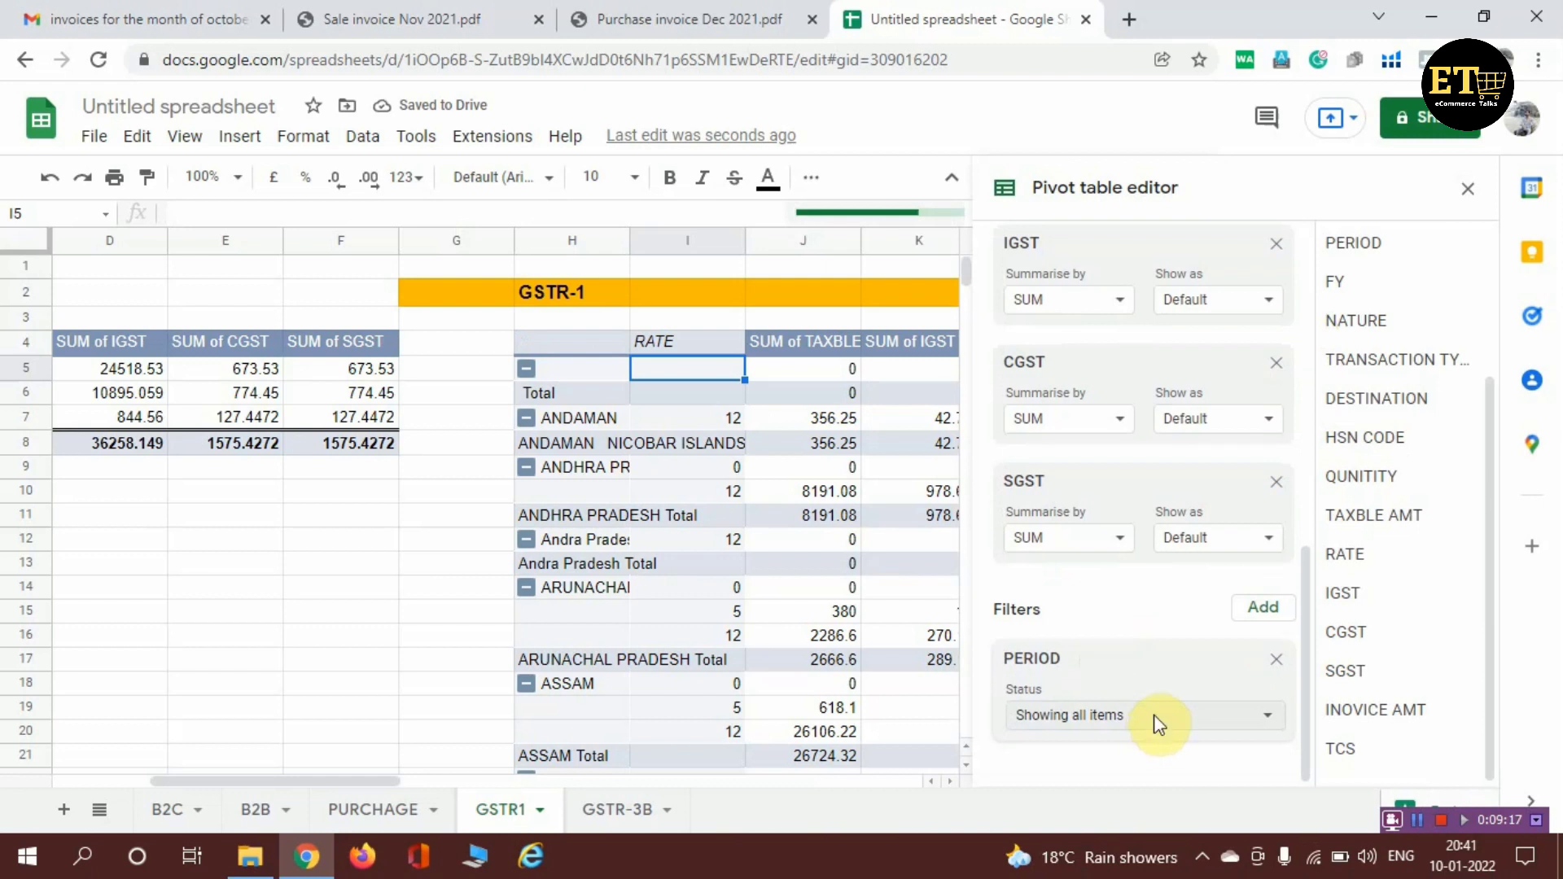
# Restrict the PERIOD filter of the destination-wise pivot table to DEC only, excluding blanks, NOV and OCT
pyautogui.click(1160, 724)
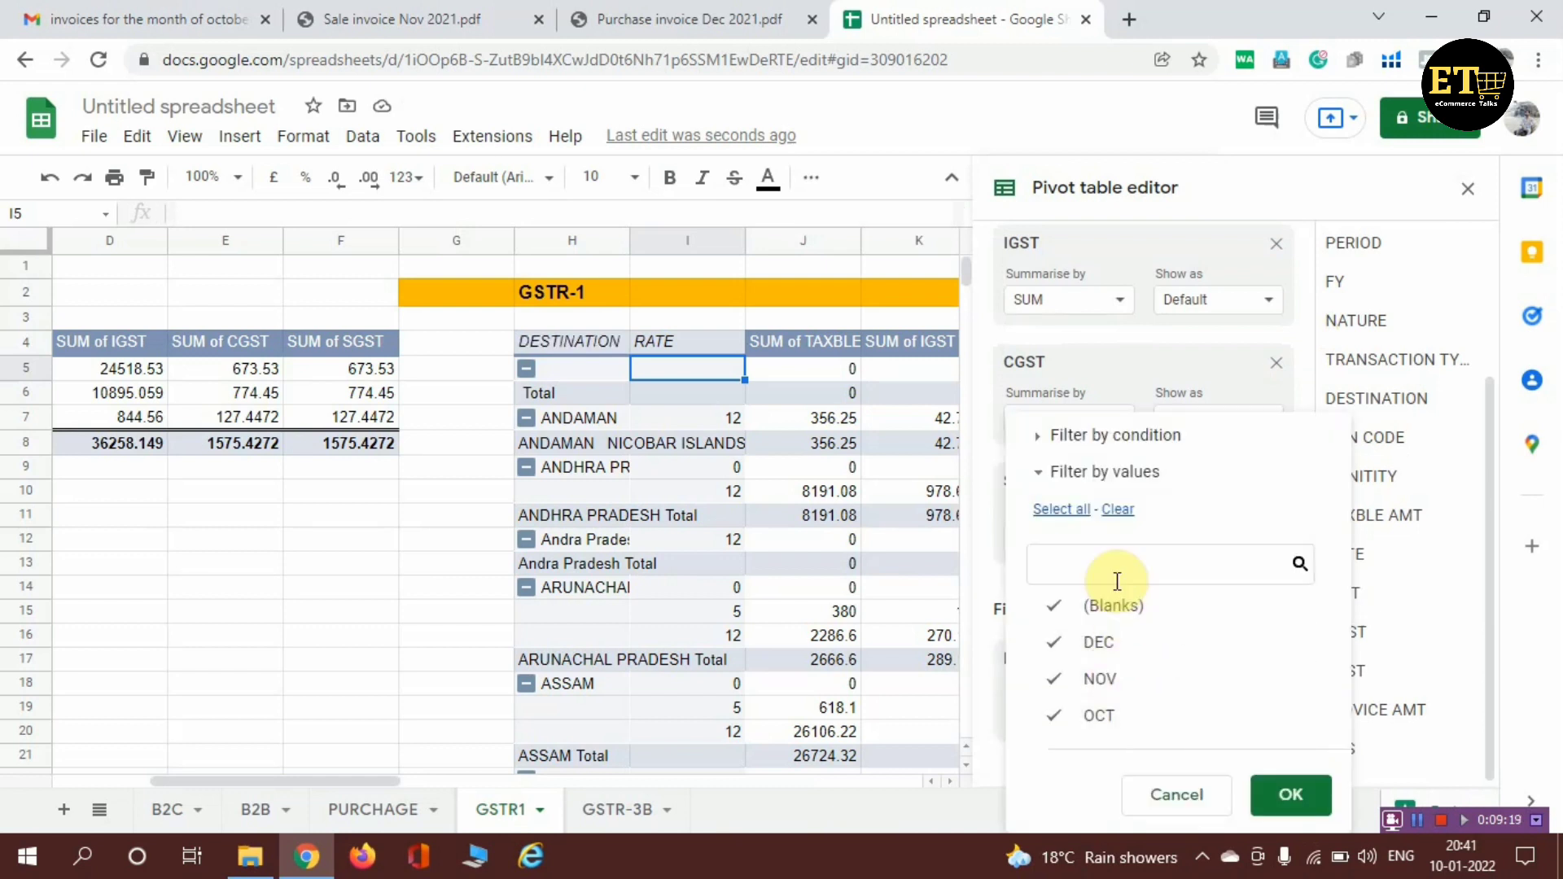
pyautogui.click(1112, 606)
pyautogui.click(1116, 642)
pyautogui.click(1124, 680)
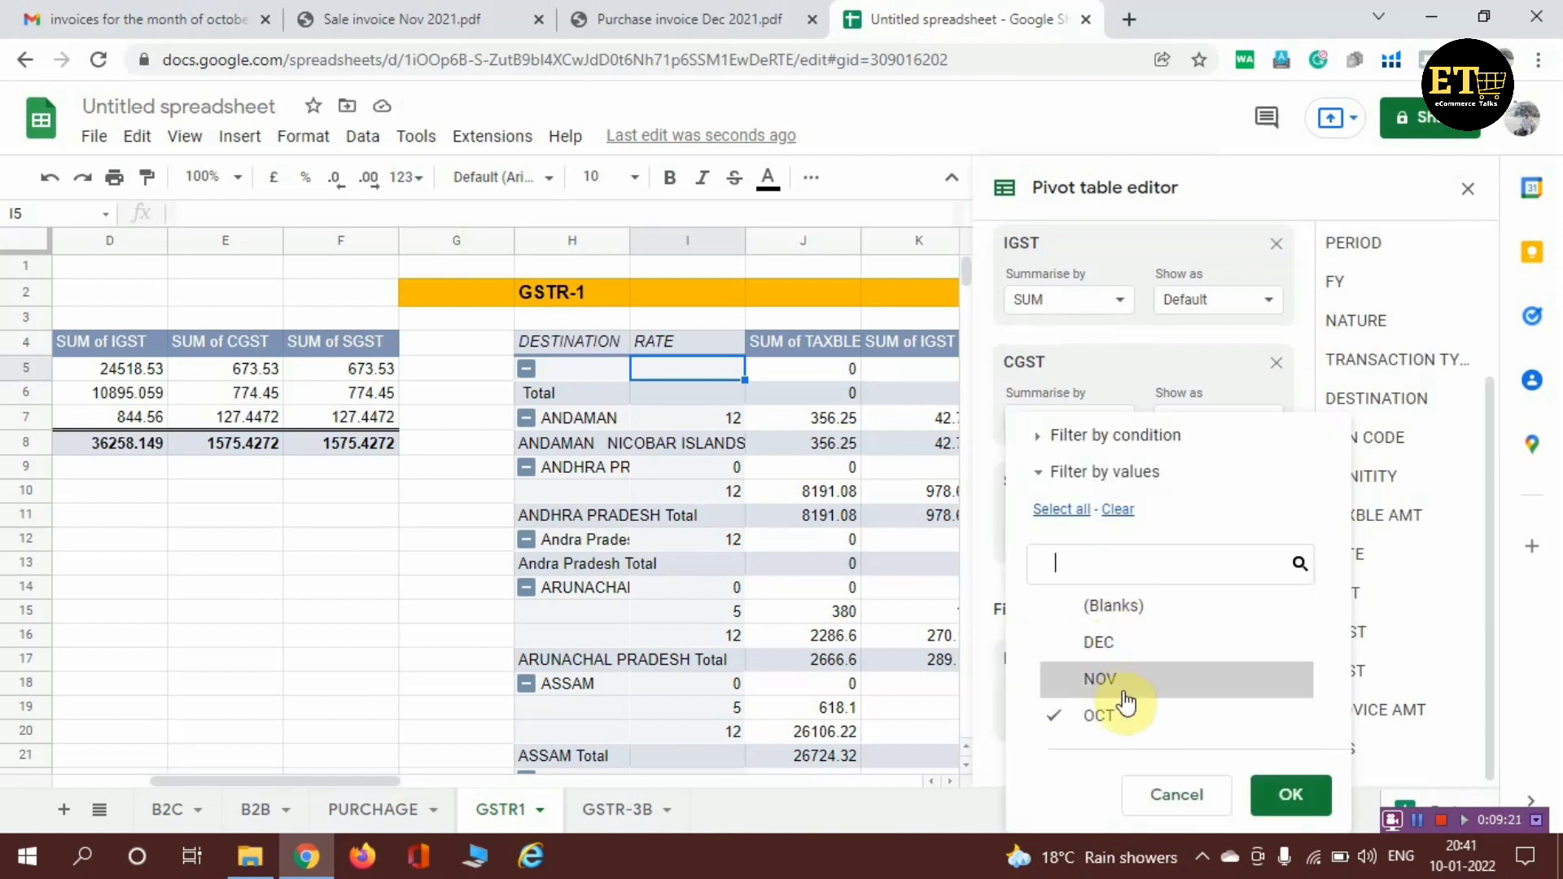
pyautogui.click(1124, 715)
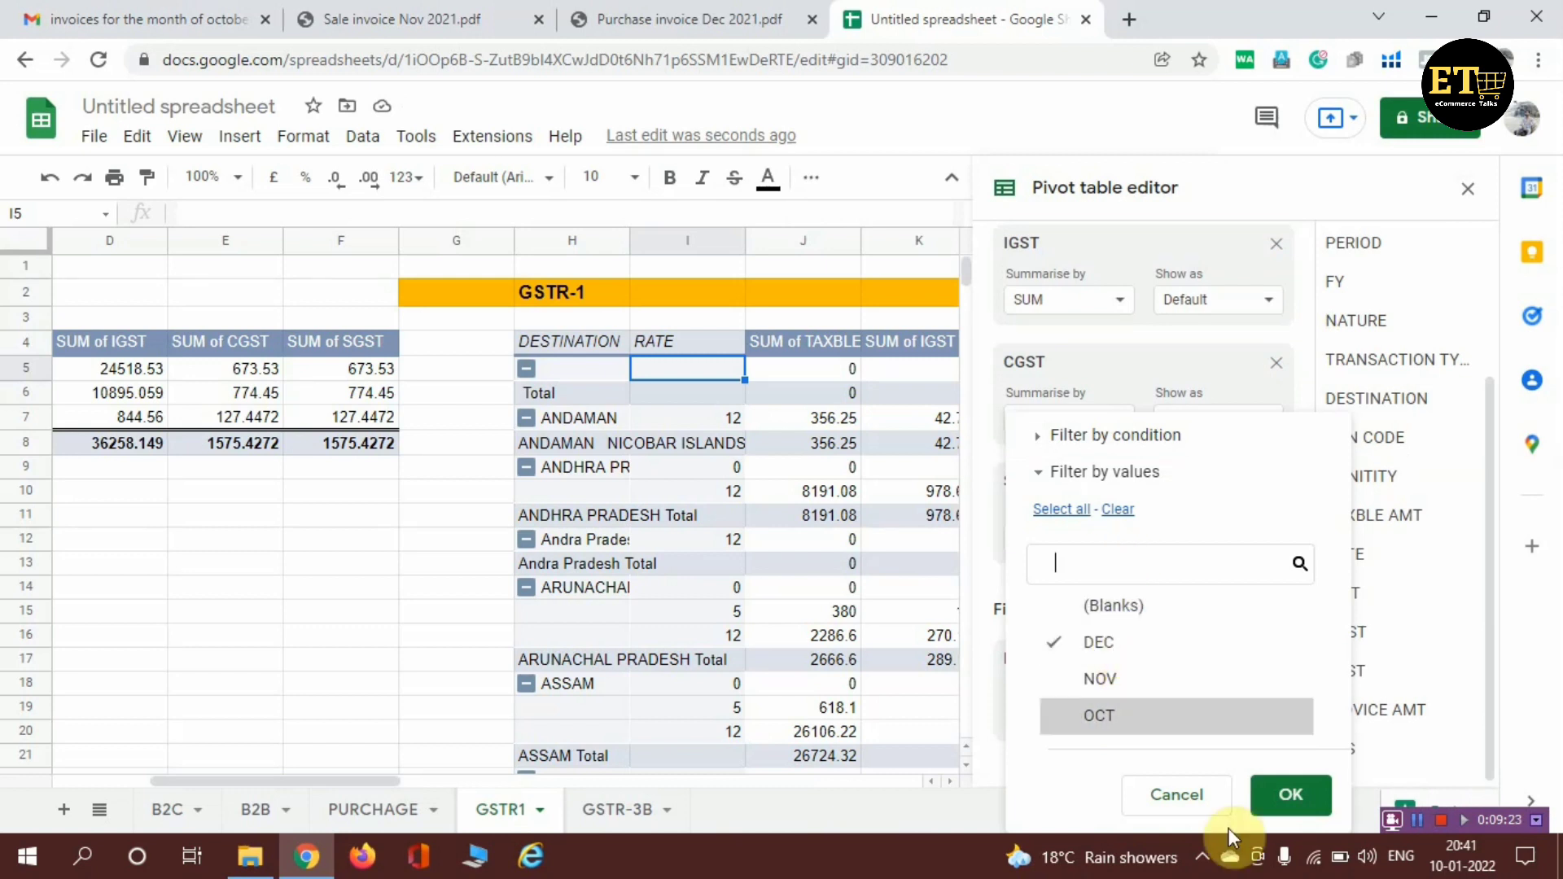
pyautogui.click(1289, 798)
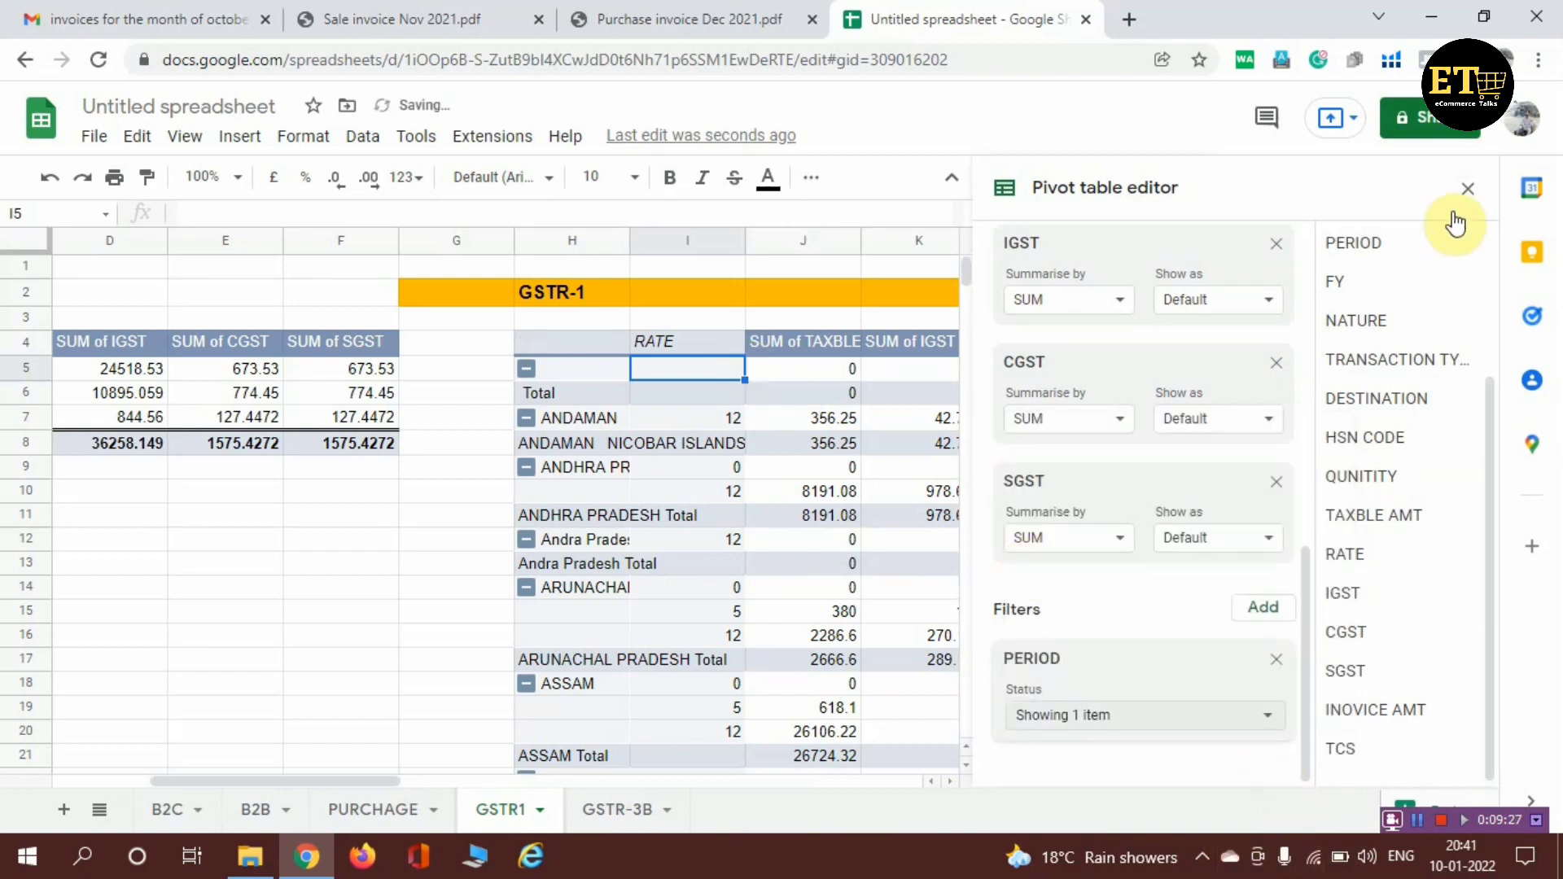
# Review the DEC-filtered destination-wise pivot table down to its grand total row
pyautogui.click(1469, 194)
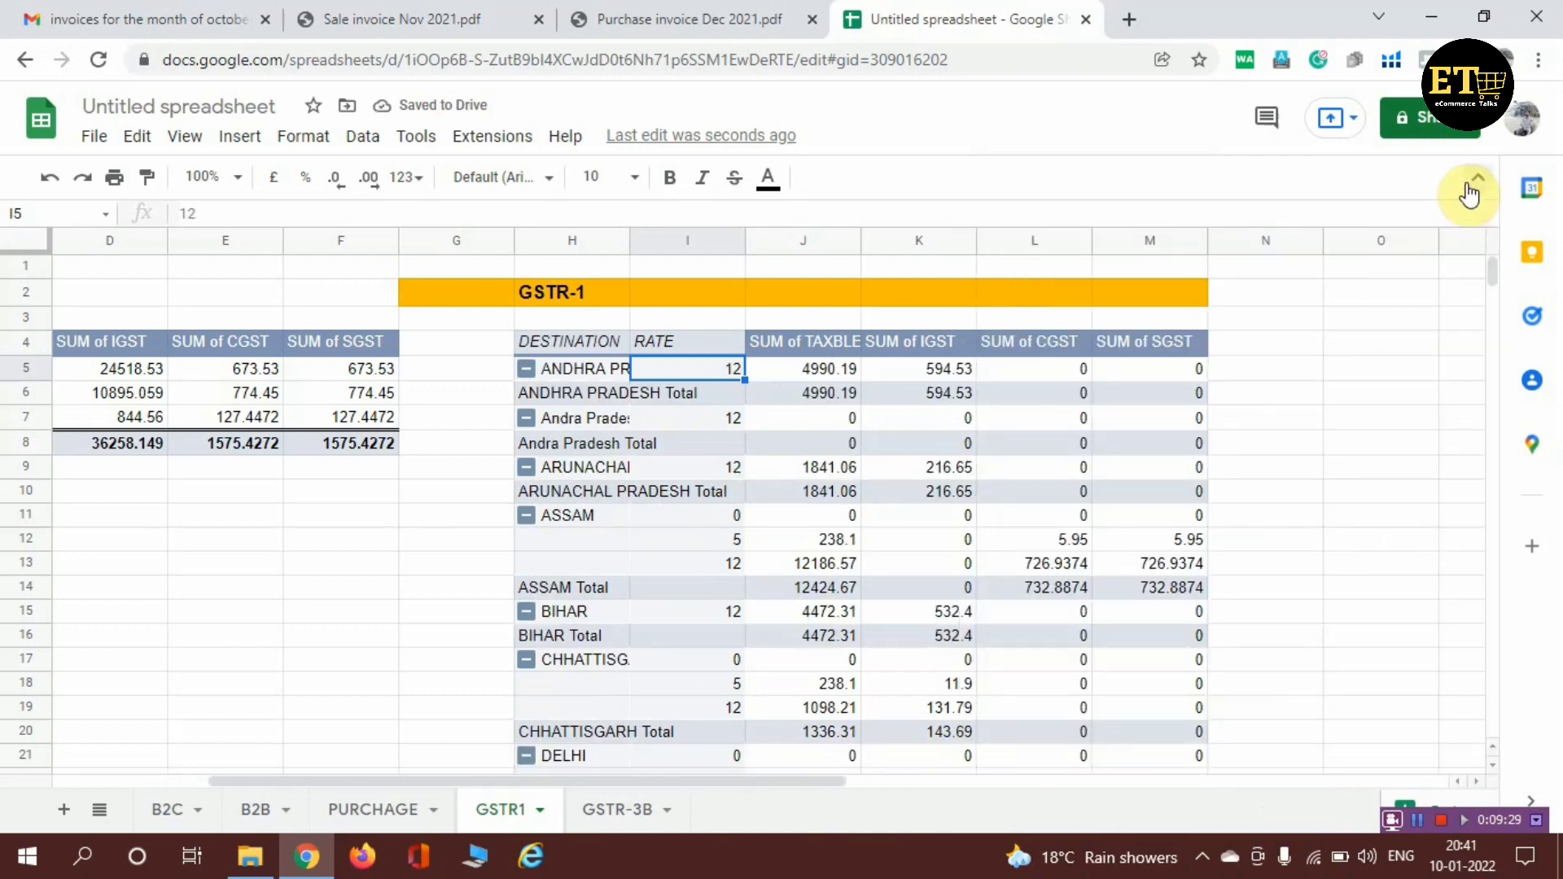
pyautogui.scroll(-2, 886, 553)
pyautogui.scroll(-15, 886, 554)
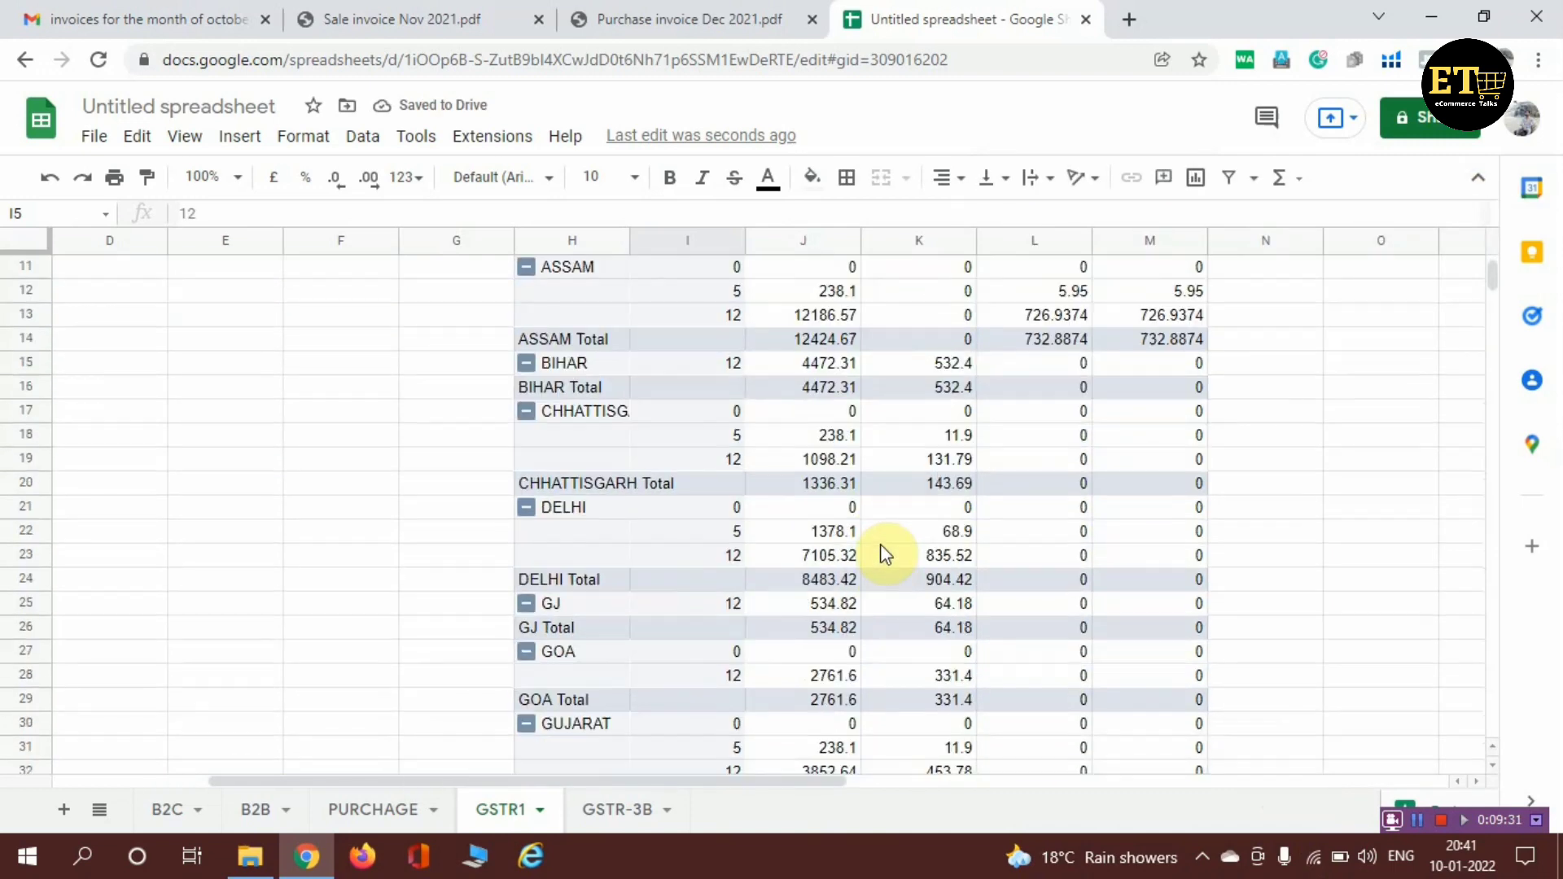
pyautogui.scroll(-13, 883, 551)
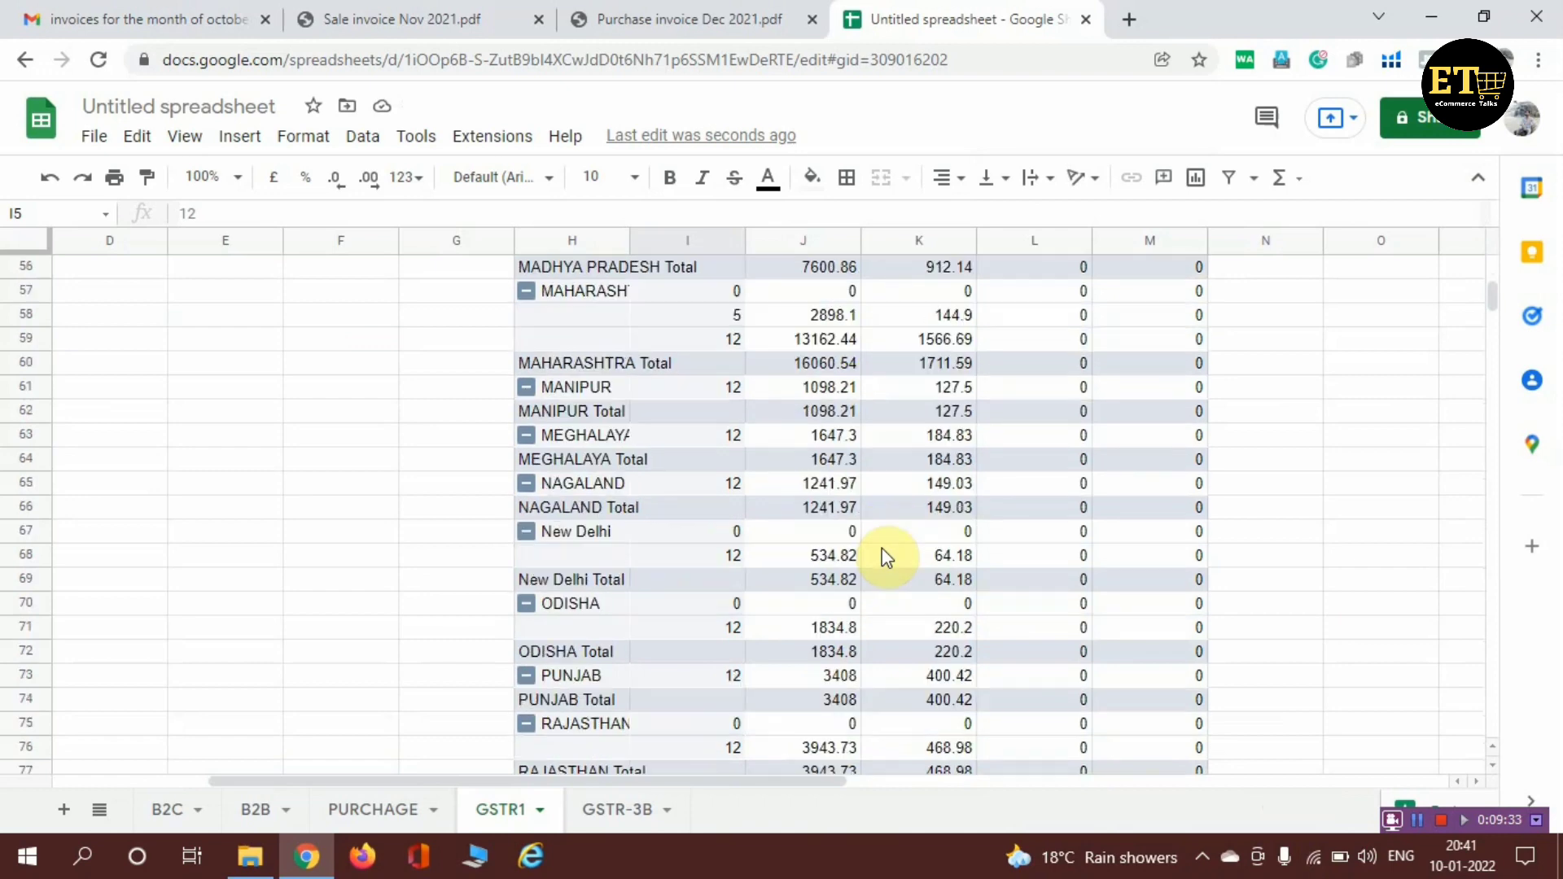
pyautogui.scroll(-3, 885, 555)
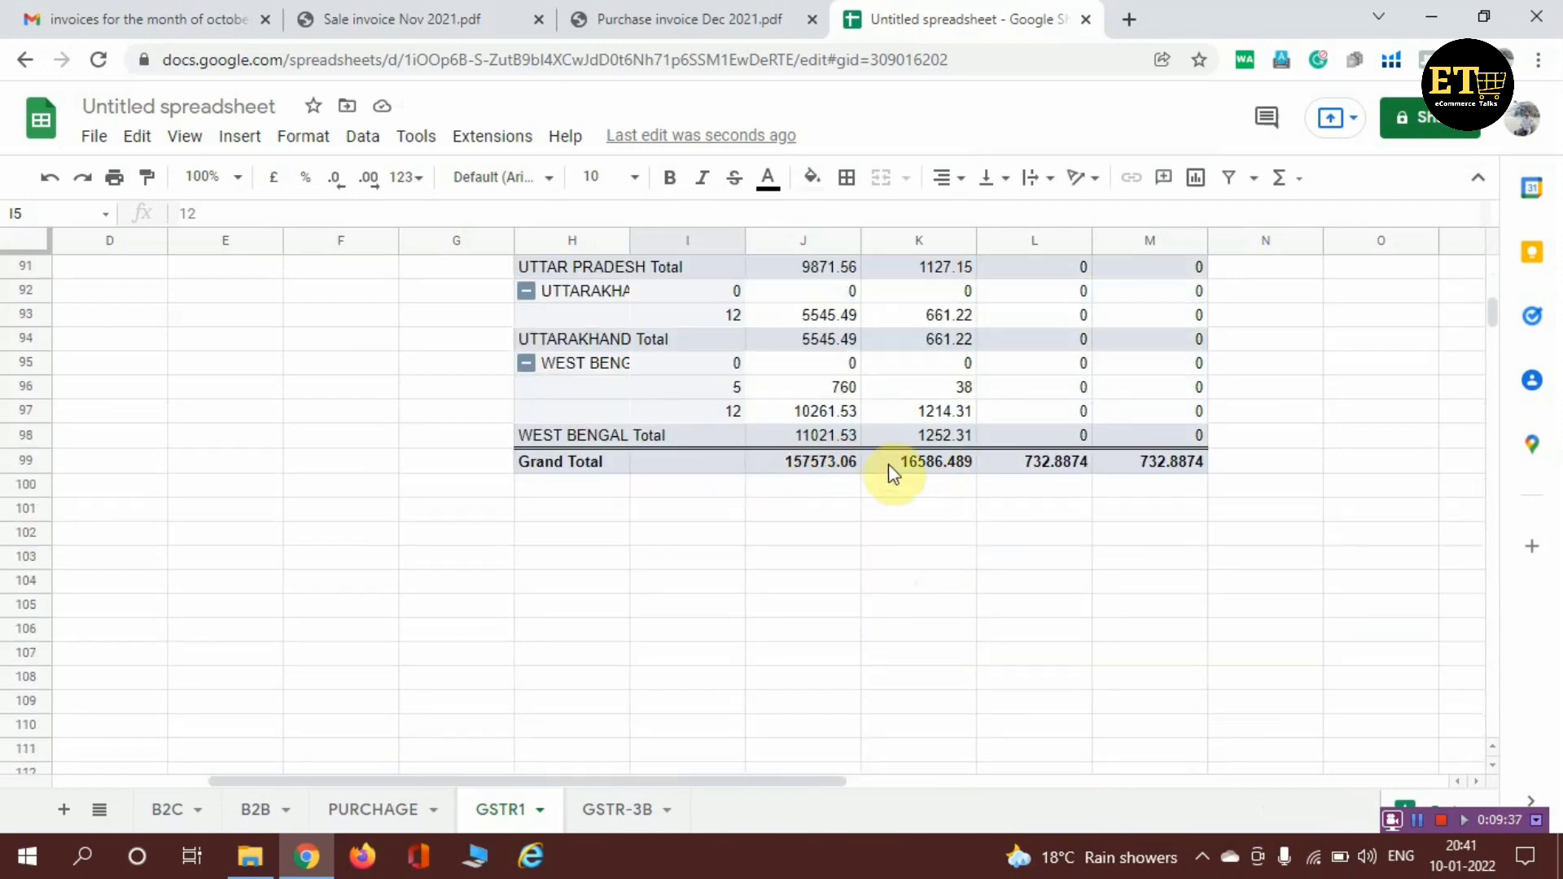
pyautogui.scroll(5, 601, 490)
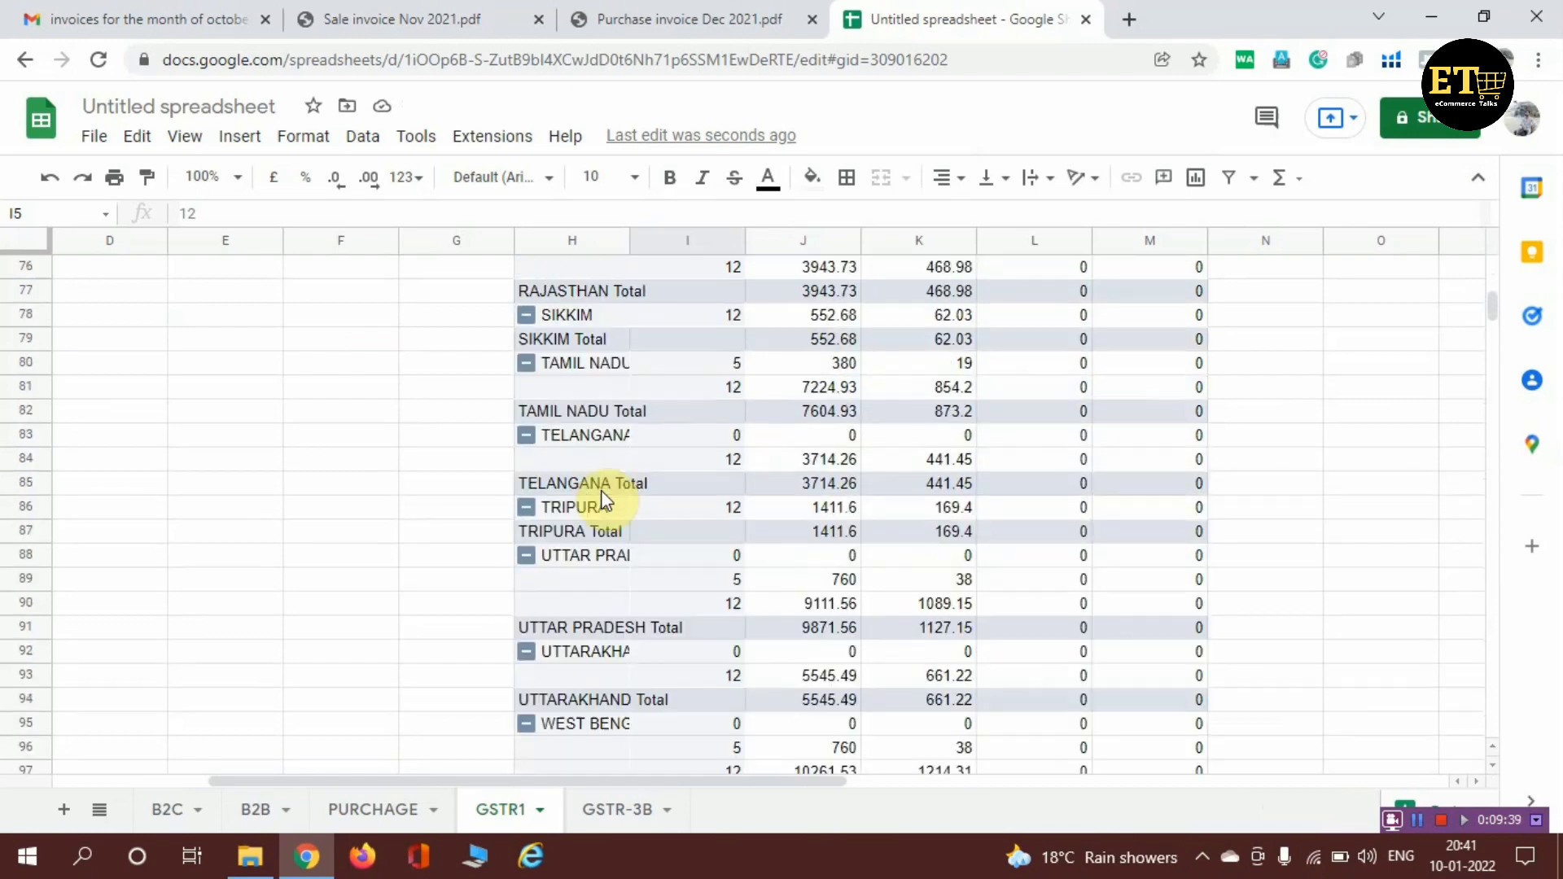
pyautogui.scroll(20, 601, 491)
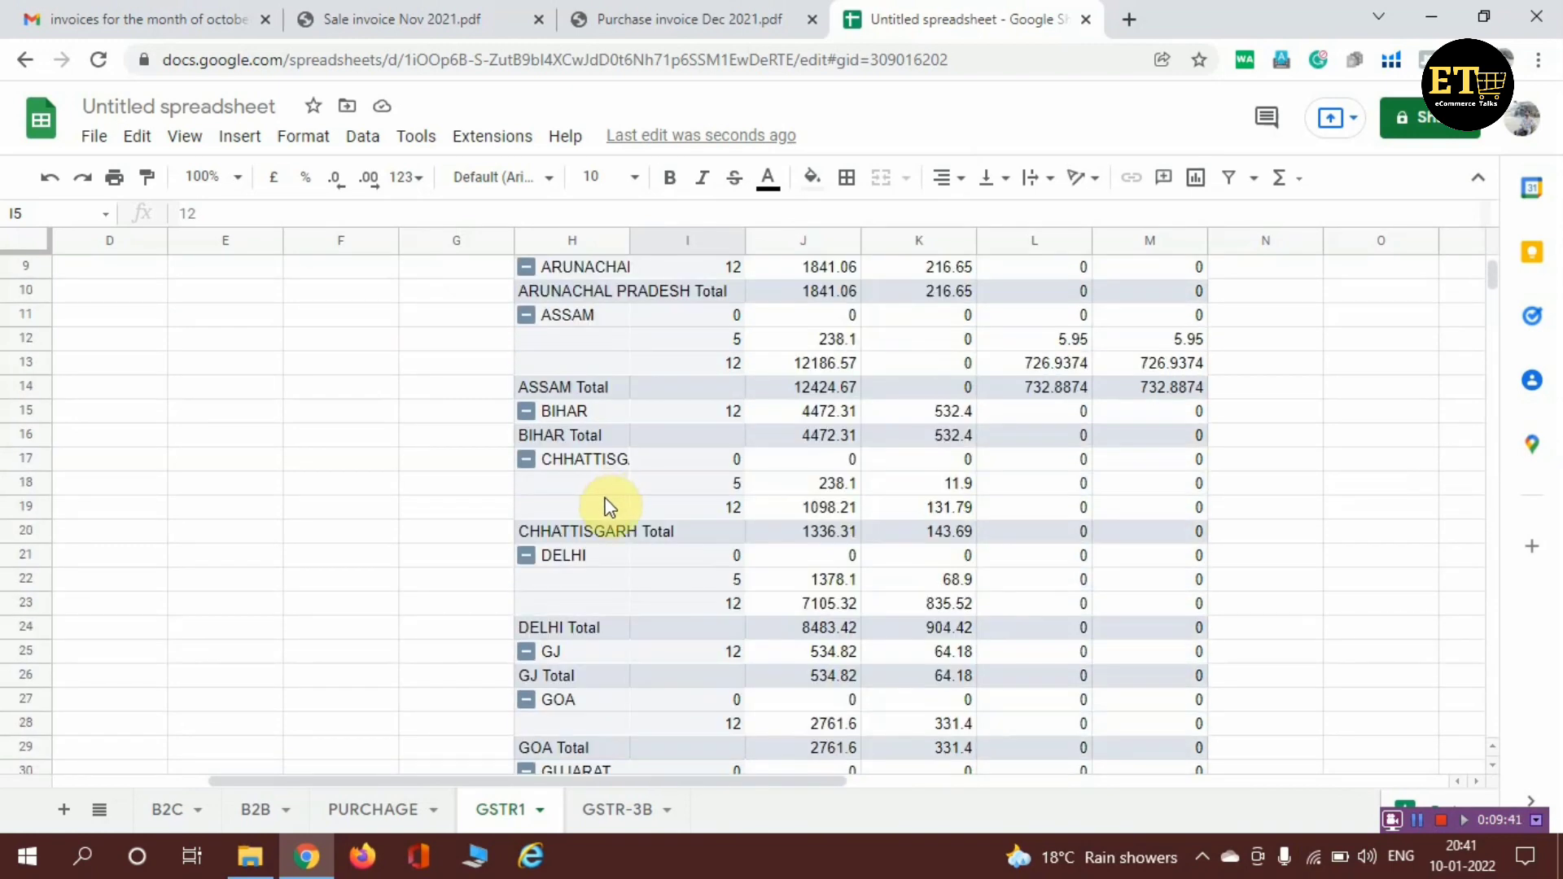
pyautogui.scroll(3, 609, 506)
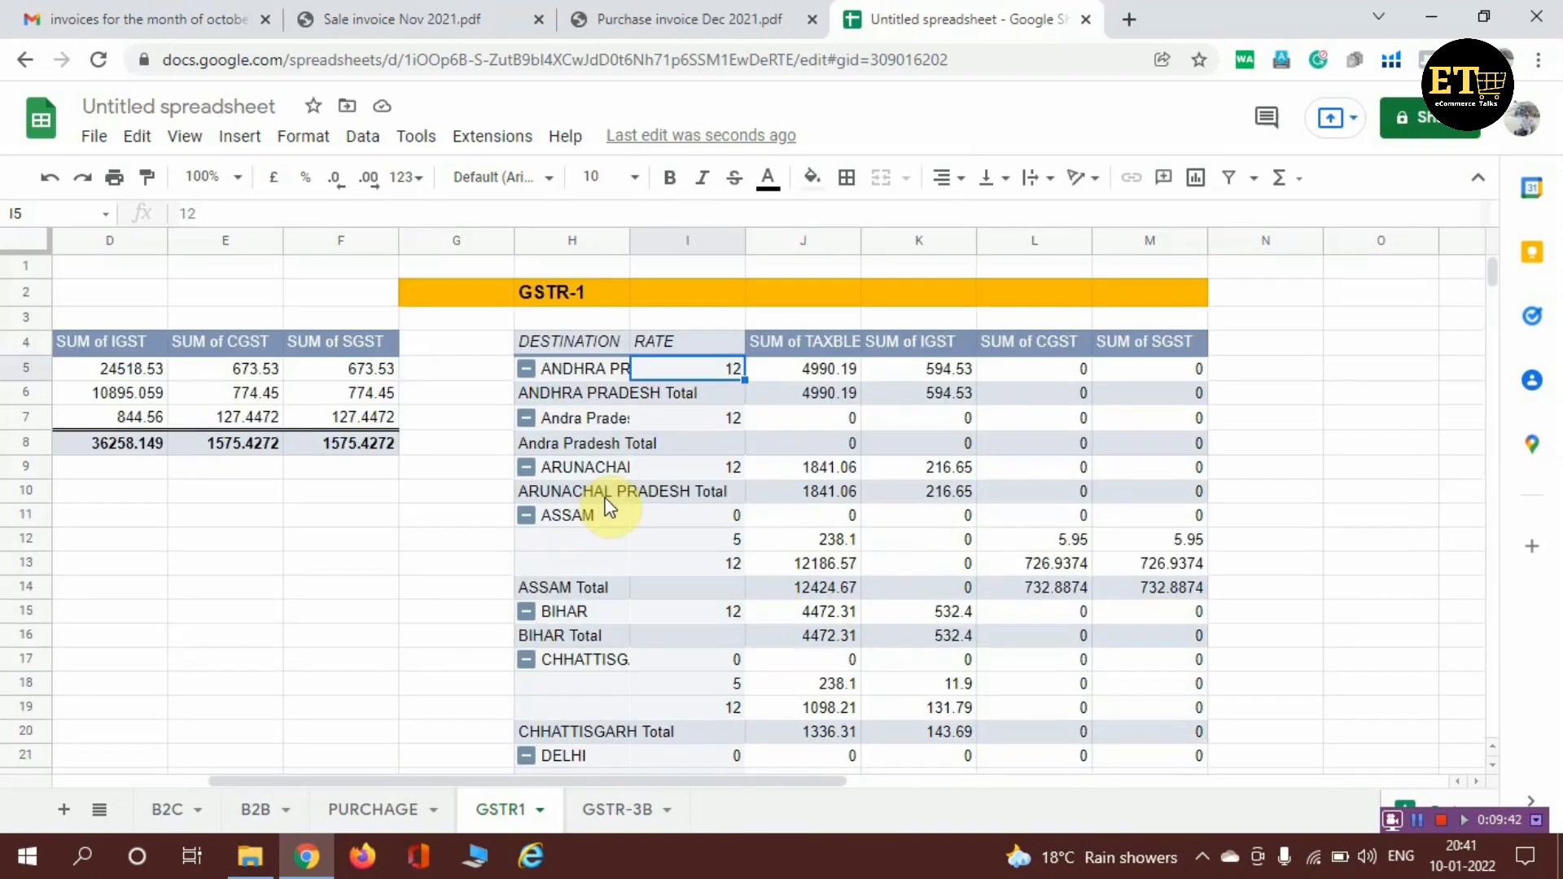
# Add PERIOD as a filter field to the marketplace pivot table
pyautogui.click(282, 341)
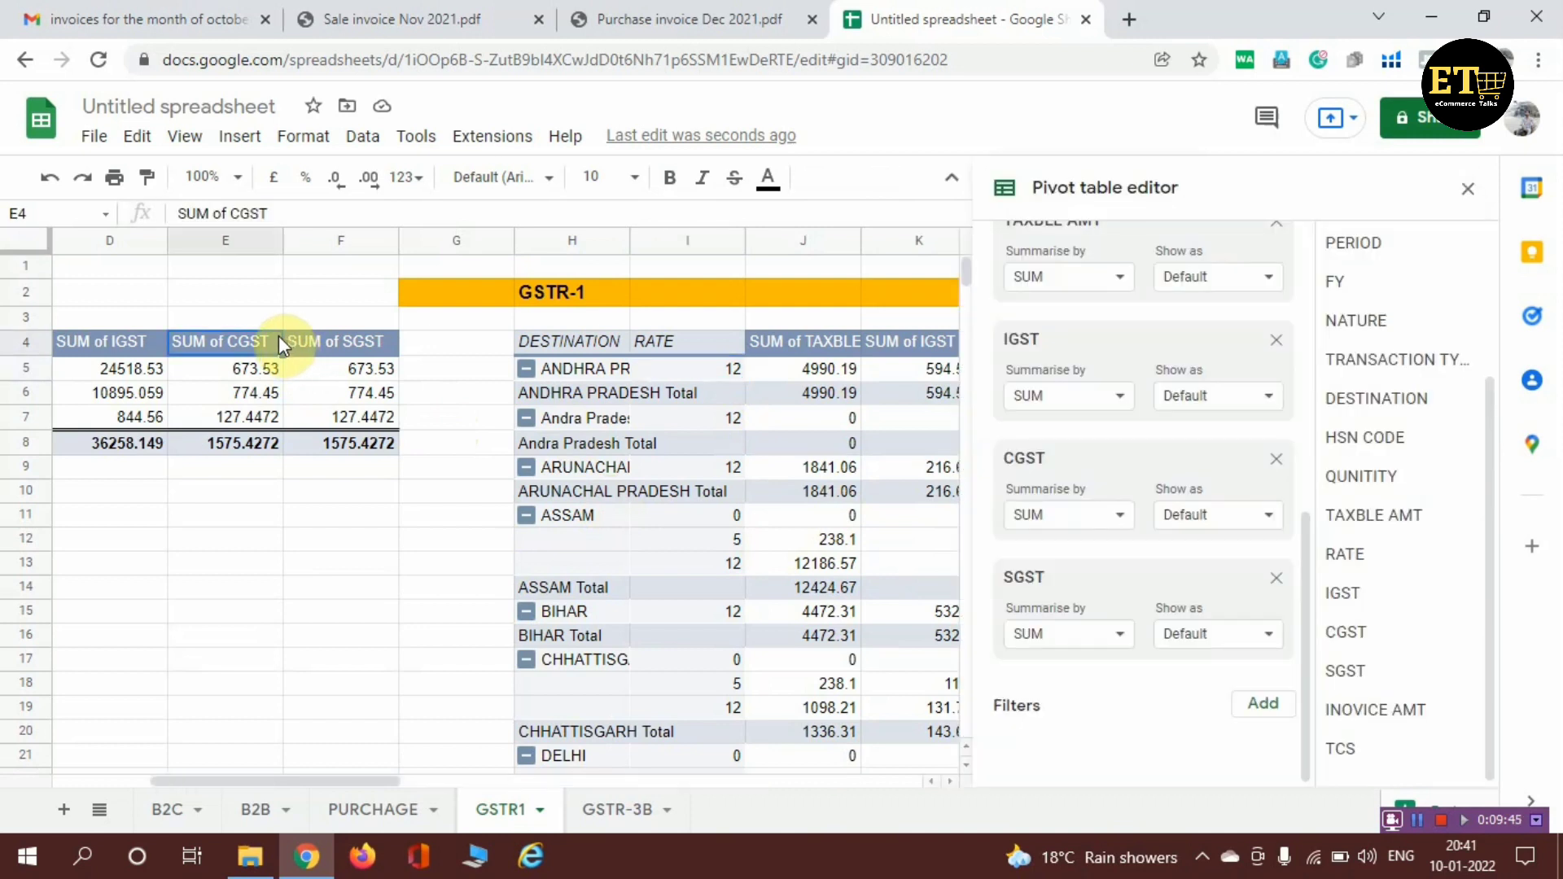
pyautogui.click(1268, 705)
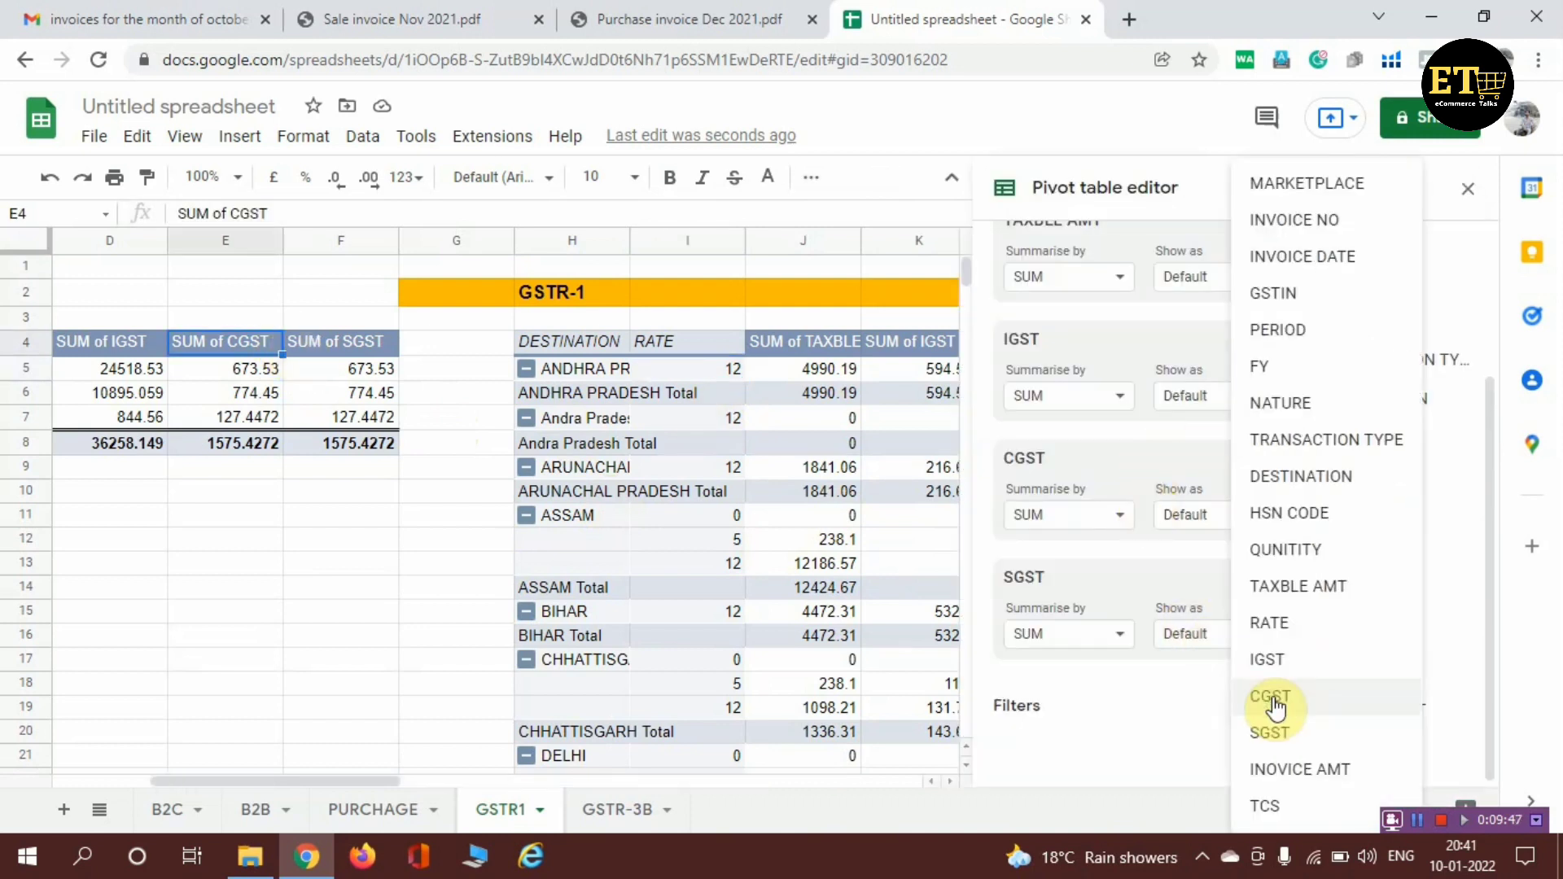
pyautogui.click(1301, 332)
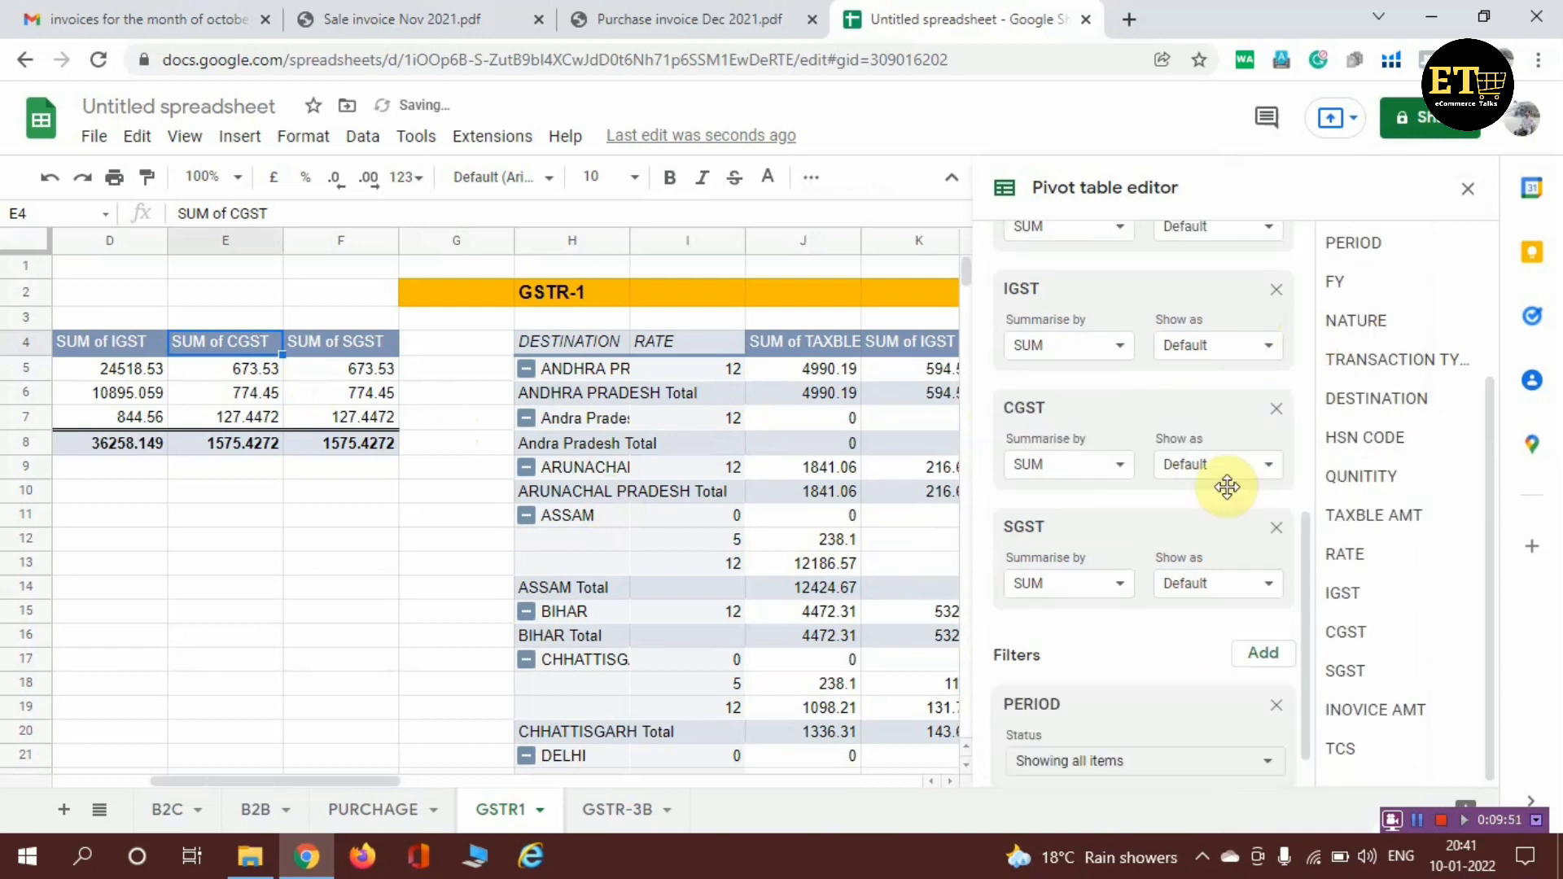
# Restrict the PERIOD filter of the marketplace pivot table to DEC only, excluding NOV and OCT, and check the filtered totals
pyautogui.click(1140, 716)
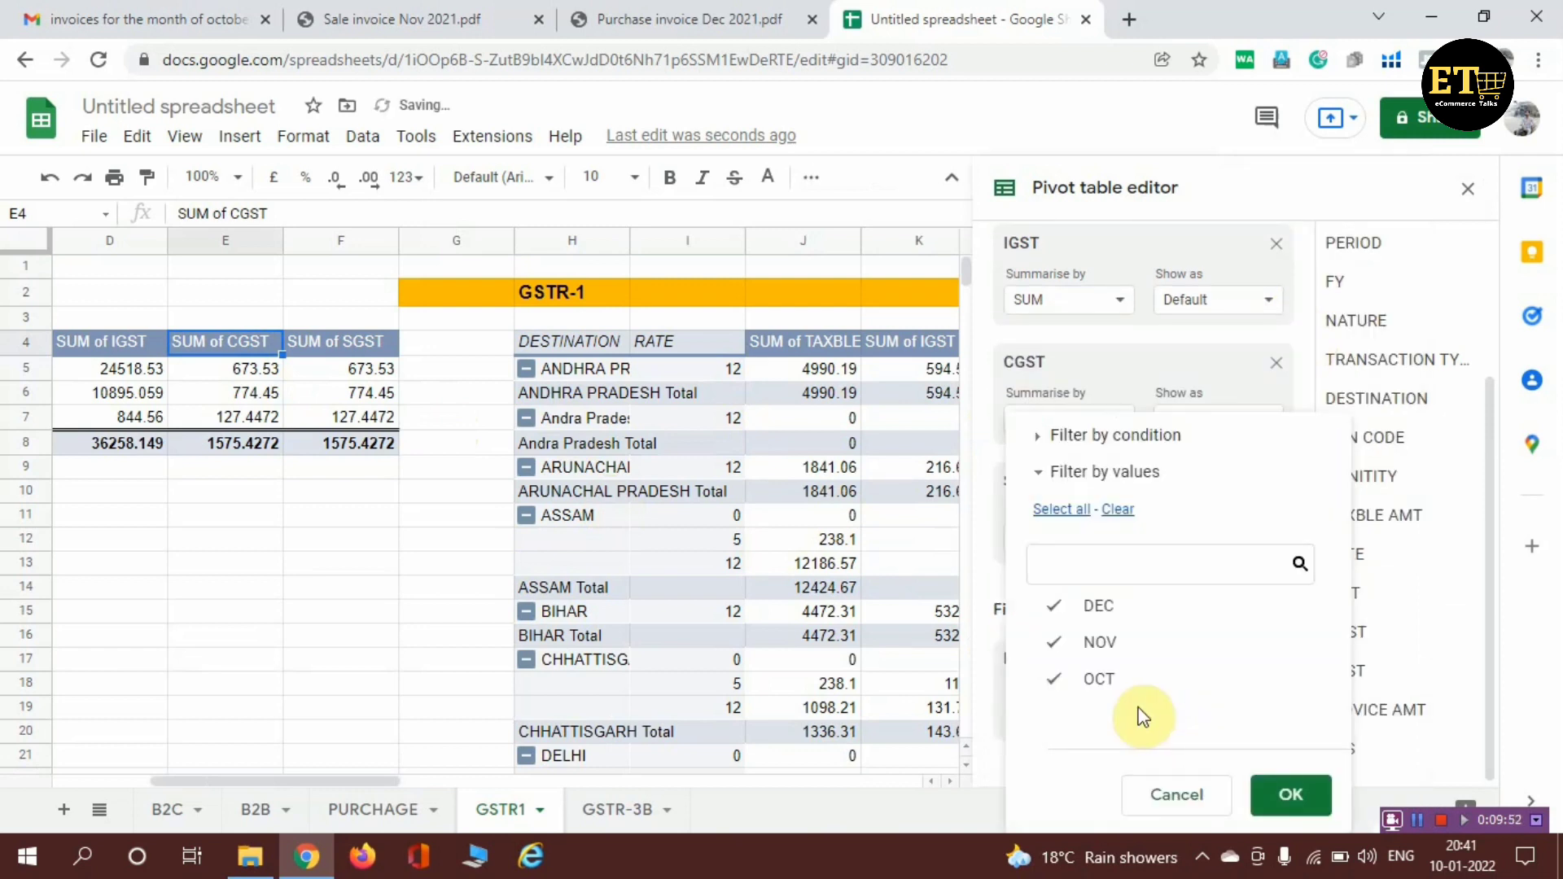
pyautogui.click(1099, 639)
pyautogui.click(1099, 678)
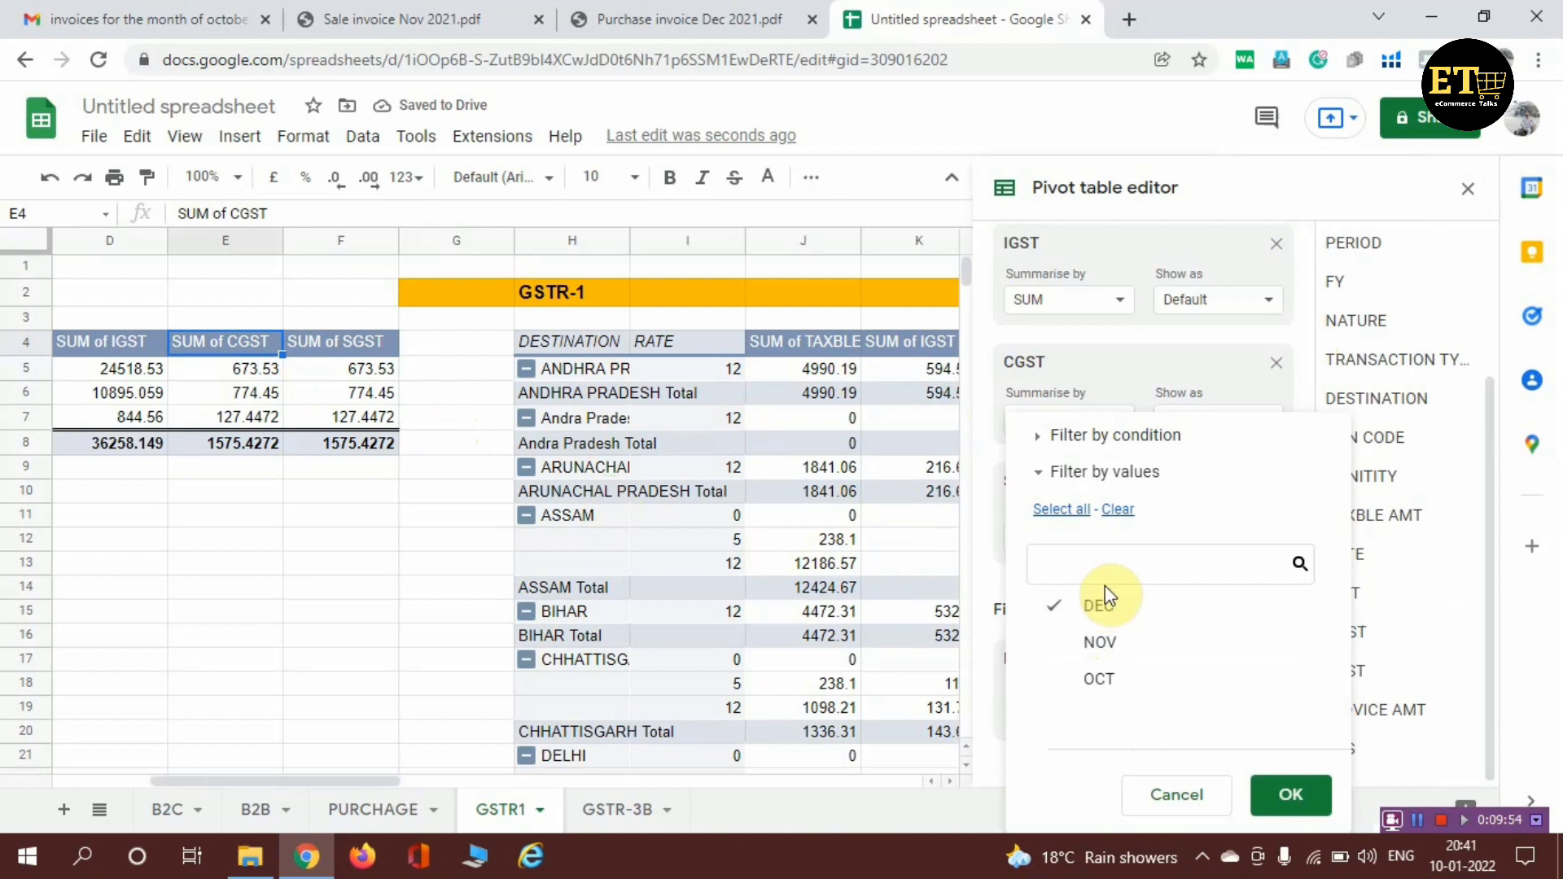
pyautogui.click(1301, 792)
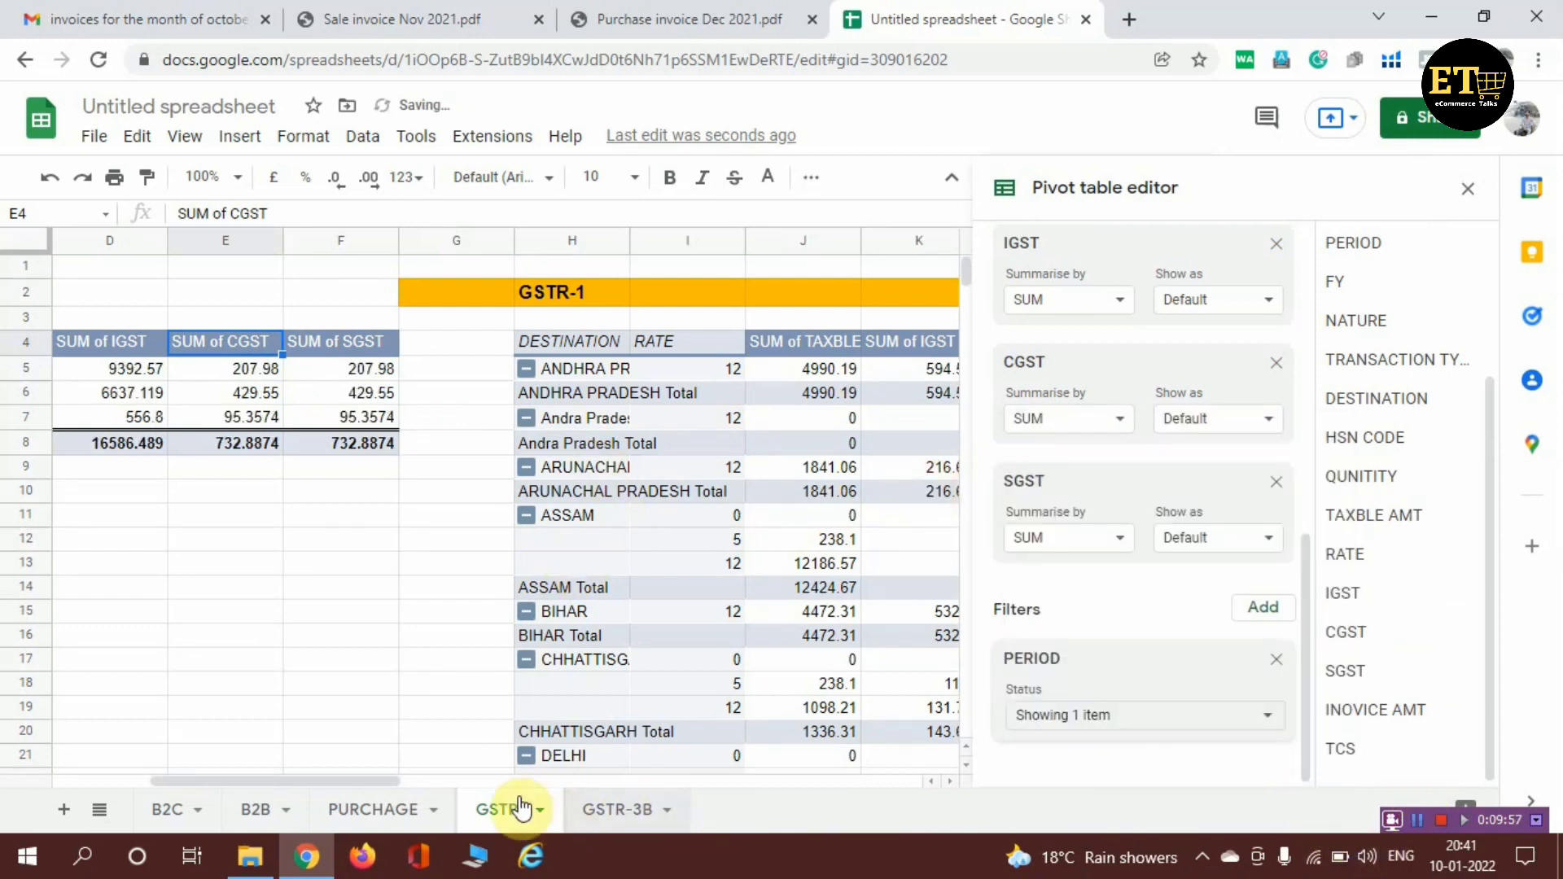
pyautogui.moveTo(389, 778); pyautogui.dragTo(379, 778)
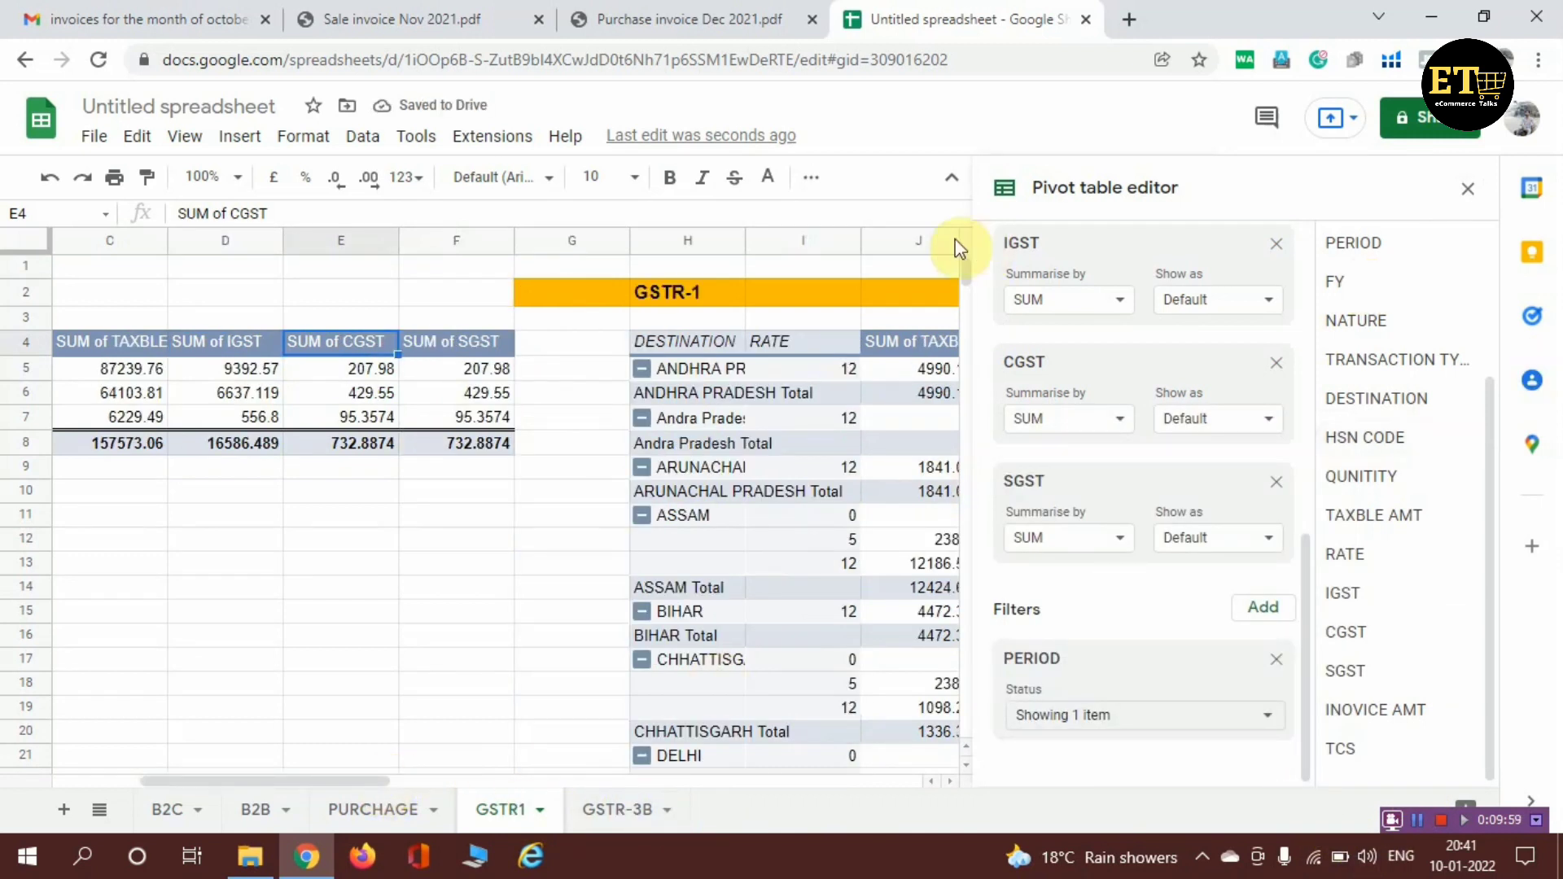
pyautogui.click(1465, 200)
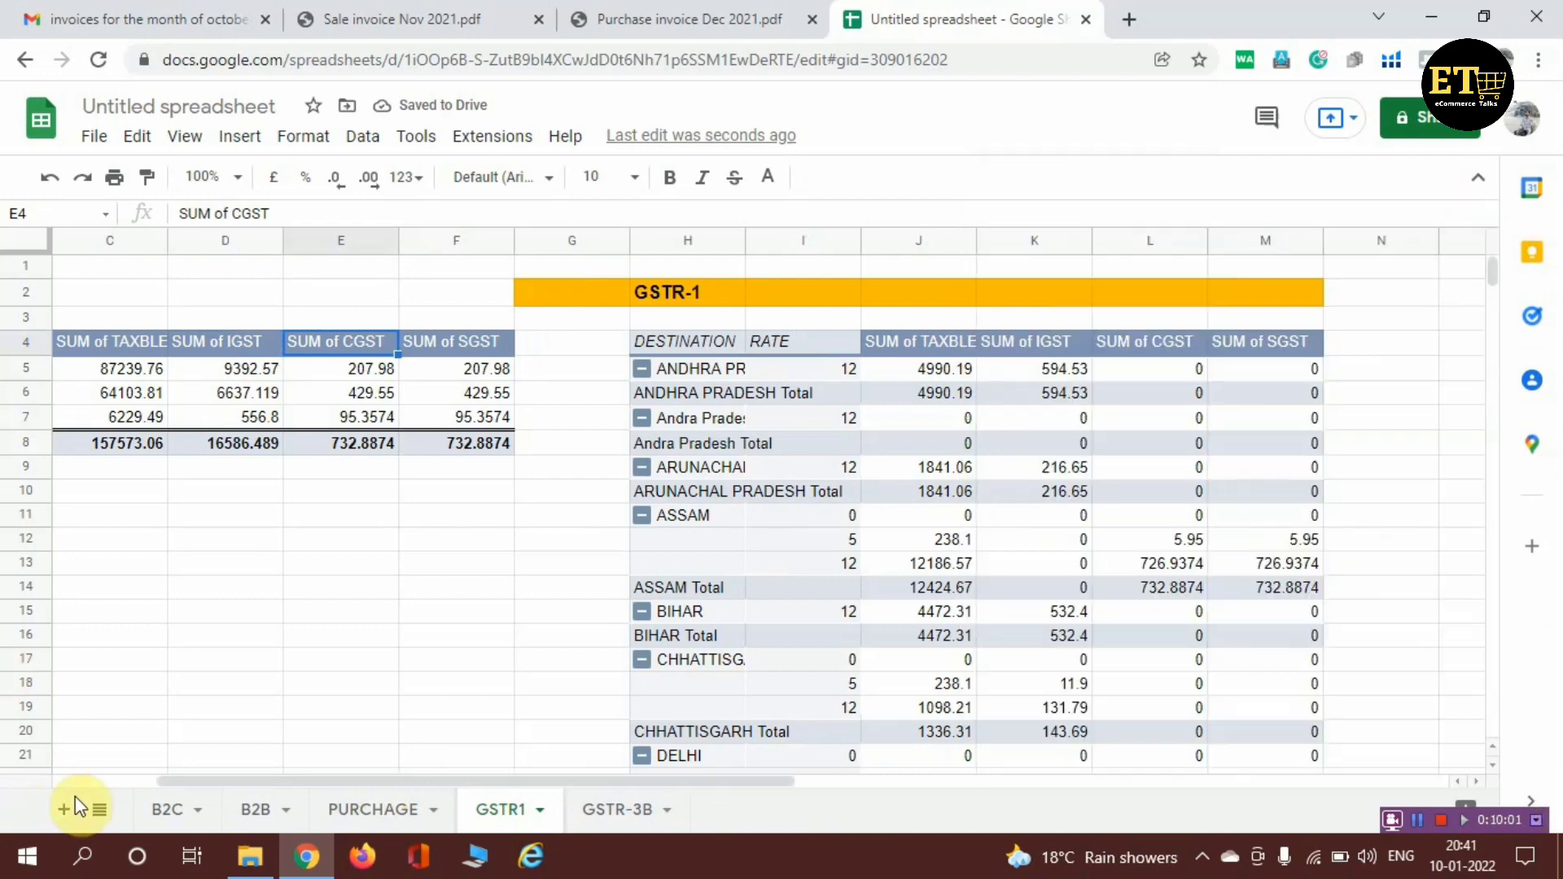
pyautogui.moveTo(293, 779); pyautogui.dragTo(139, 781)
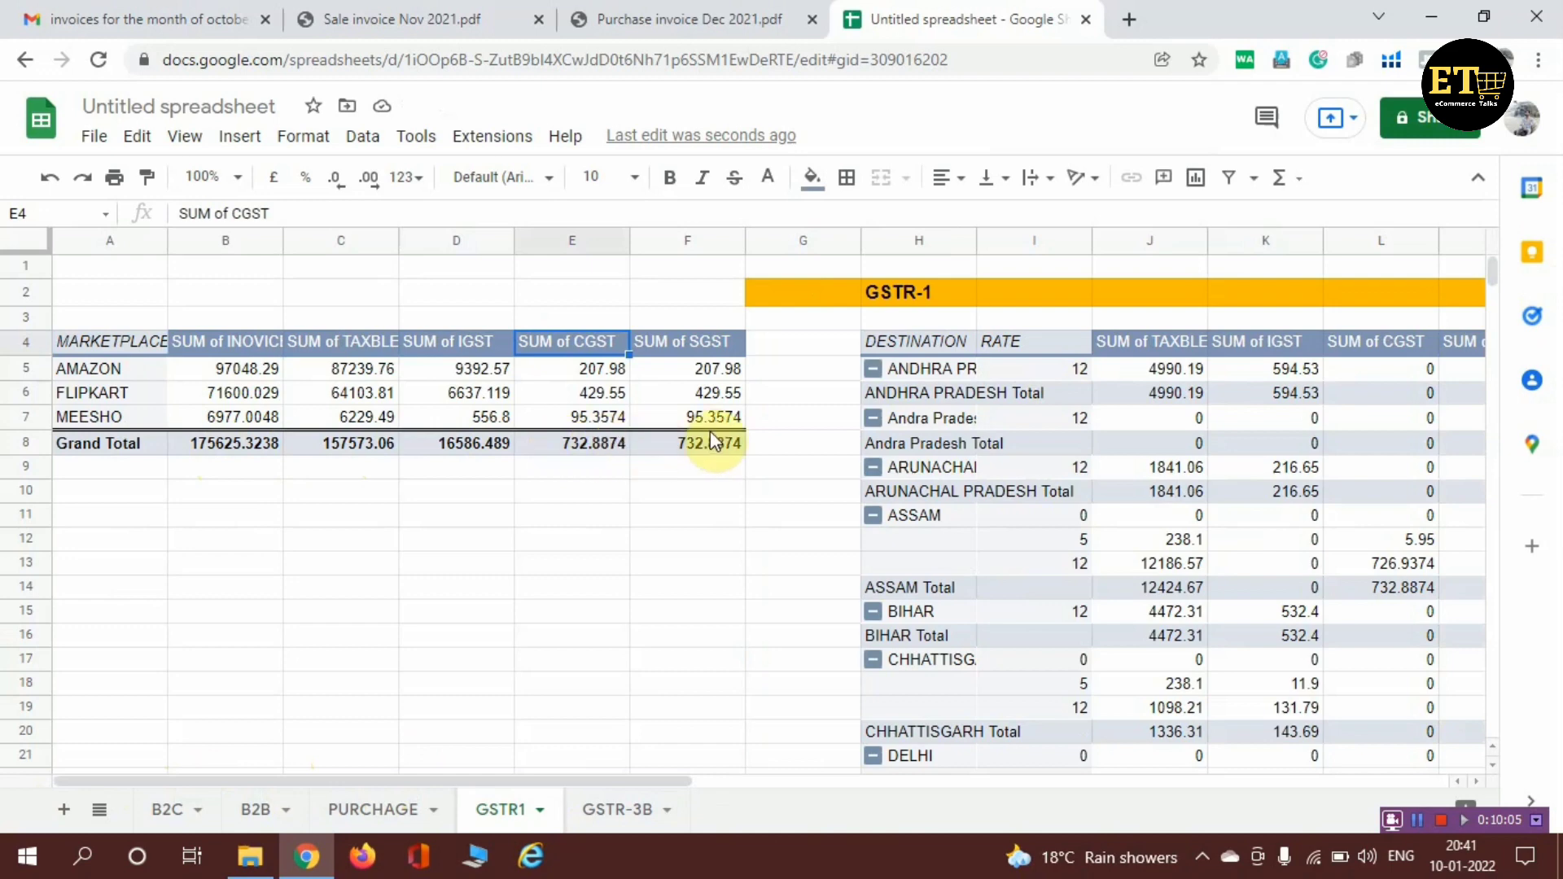
# Include NOV and OCT again in the PERIOD filter of the marketplace pivot table so it covers all periods
pyautogui.click(135, 347)
pyautogui.scroll(-4, 914, 657)
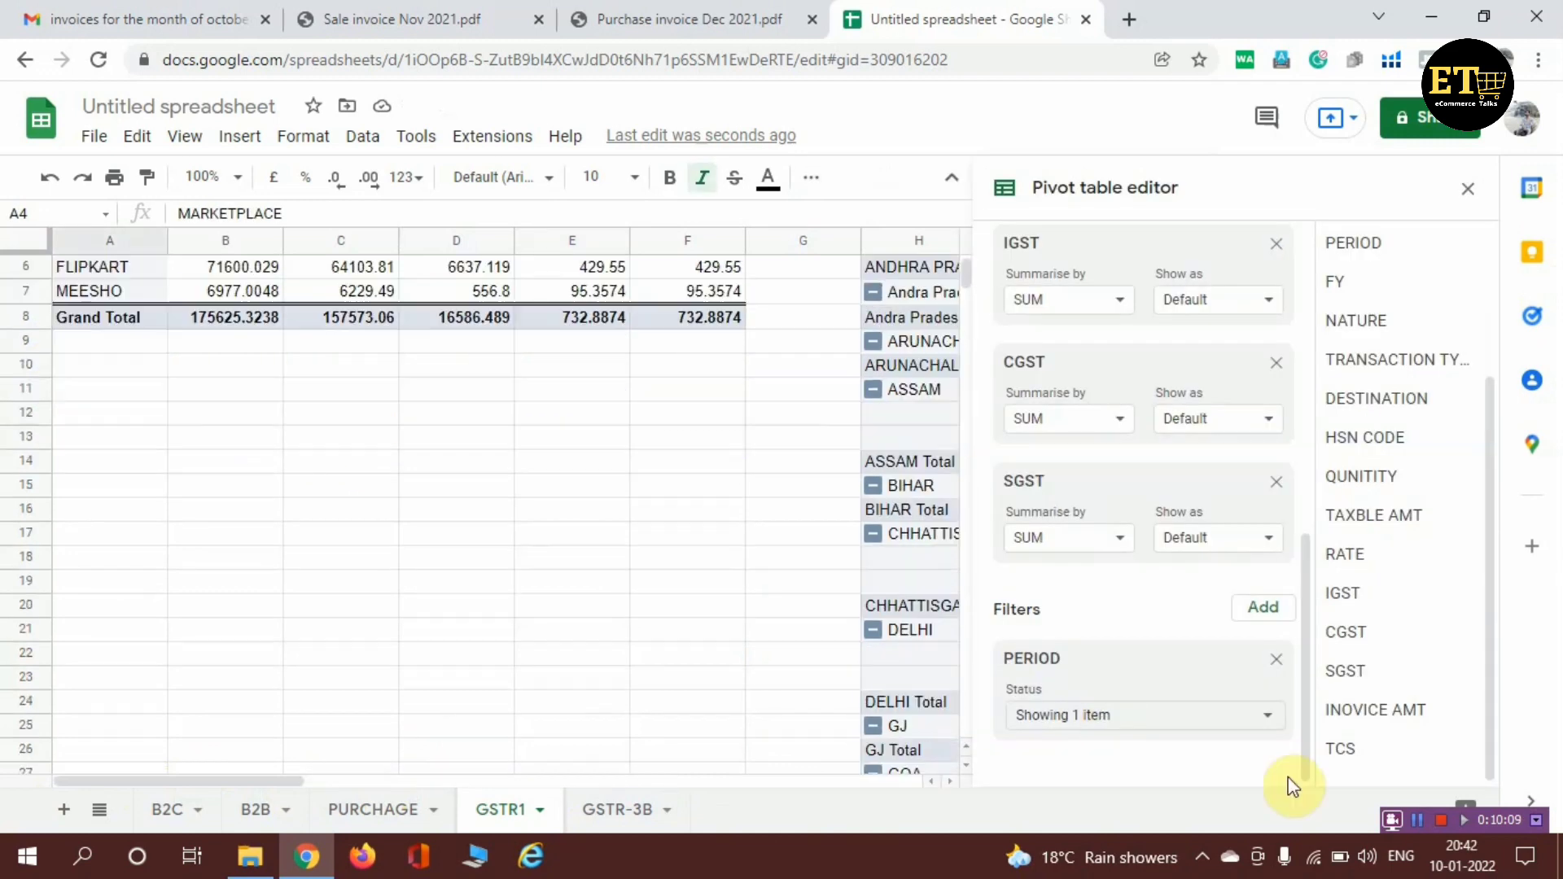
pyautogui.click(1131, 725)
pyautogui.click(1112, 651)
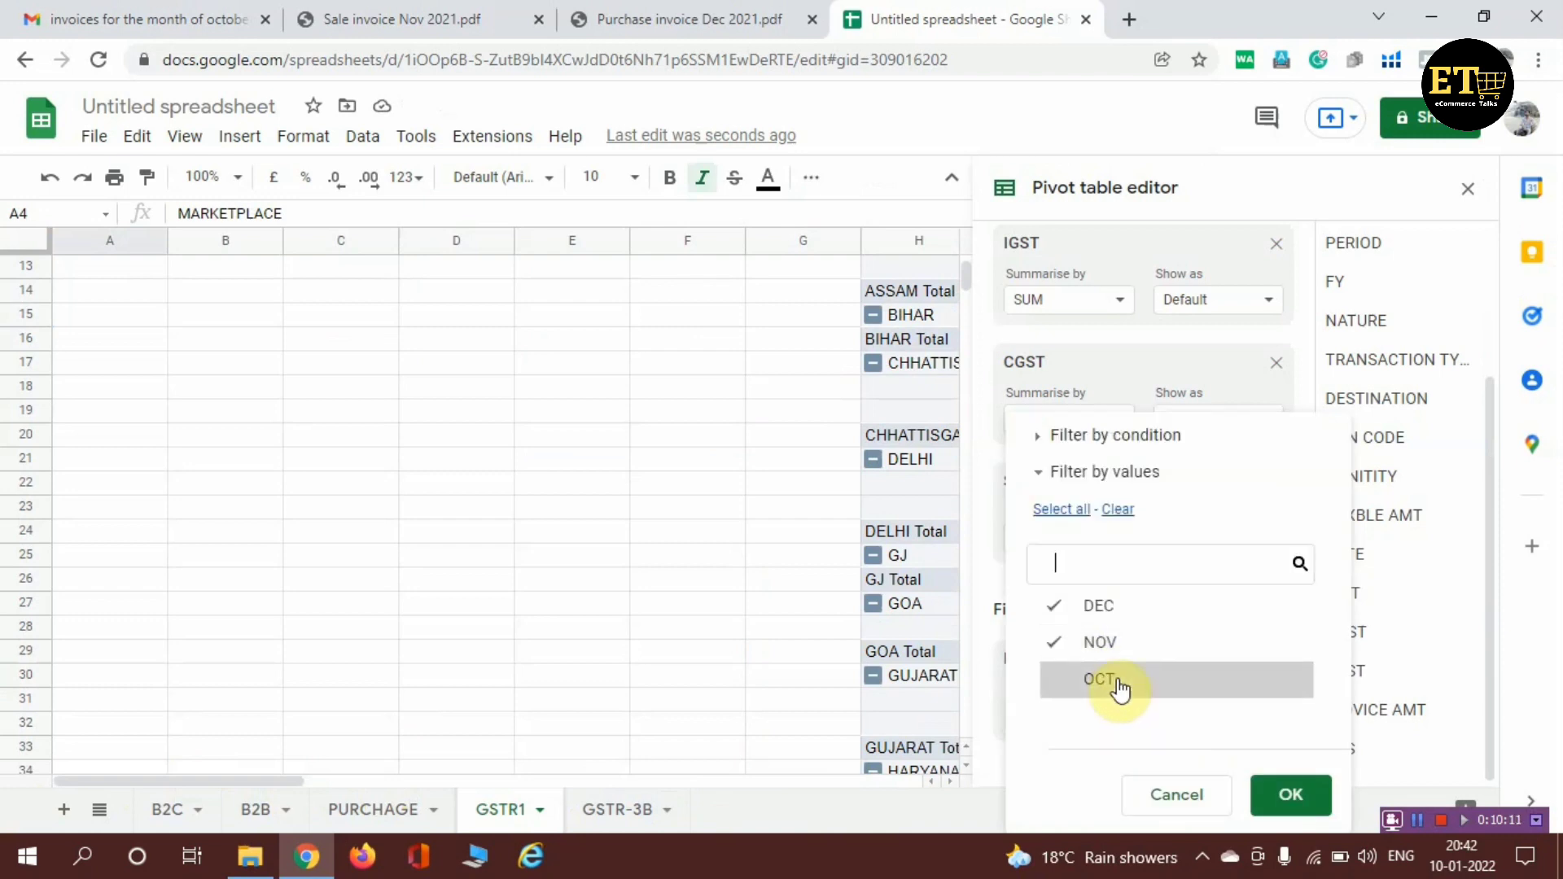
pyautogui.click(1113, 682)
pyautogui.click(1300, 802)
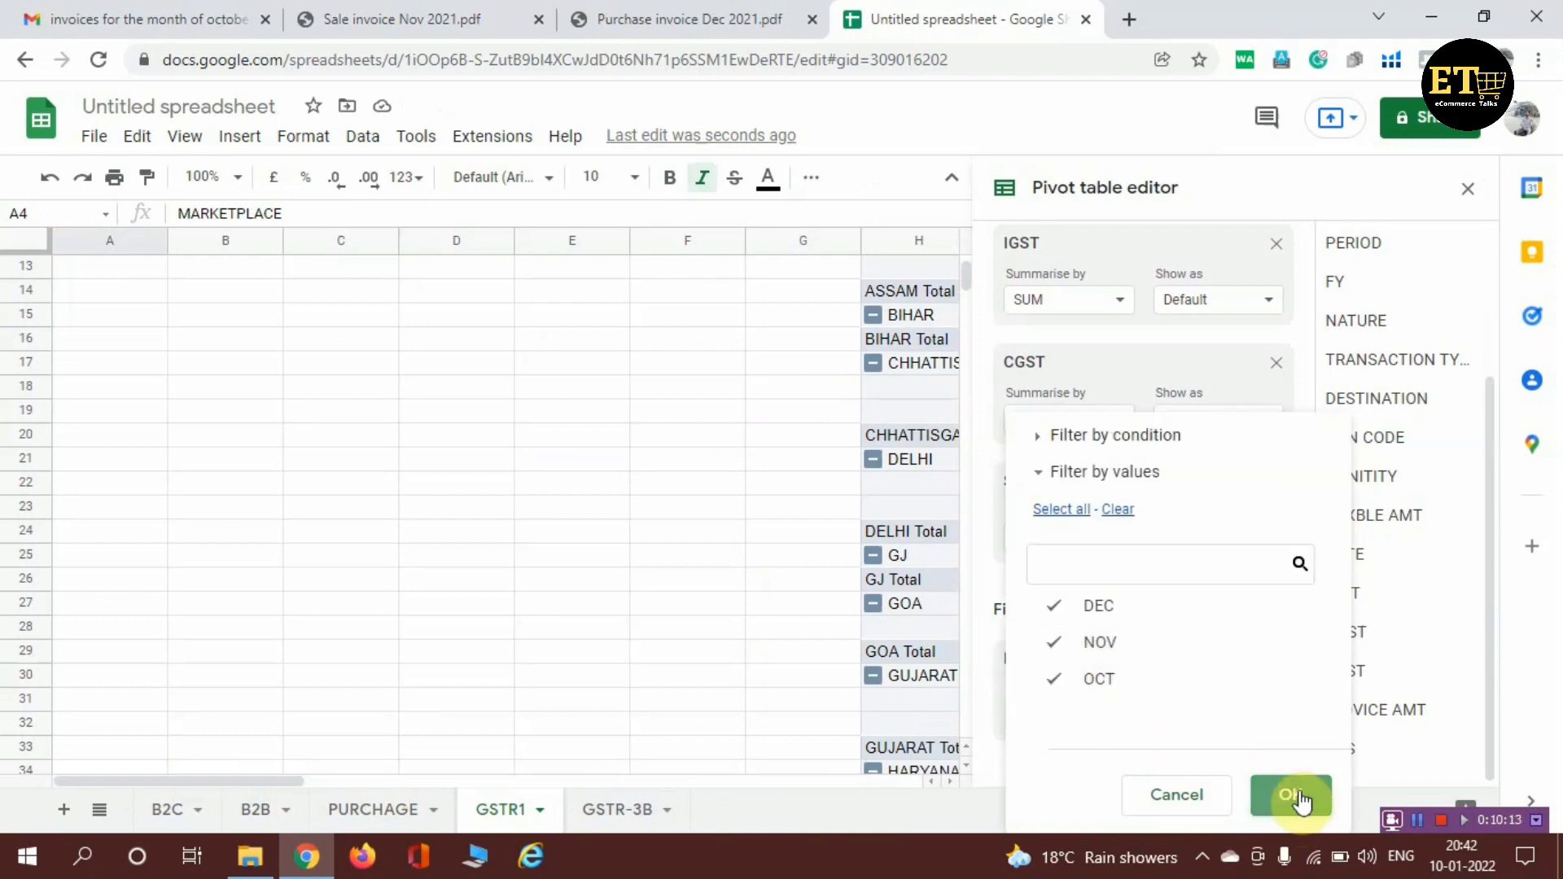
pyautogui.click(1296, 798)
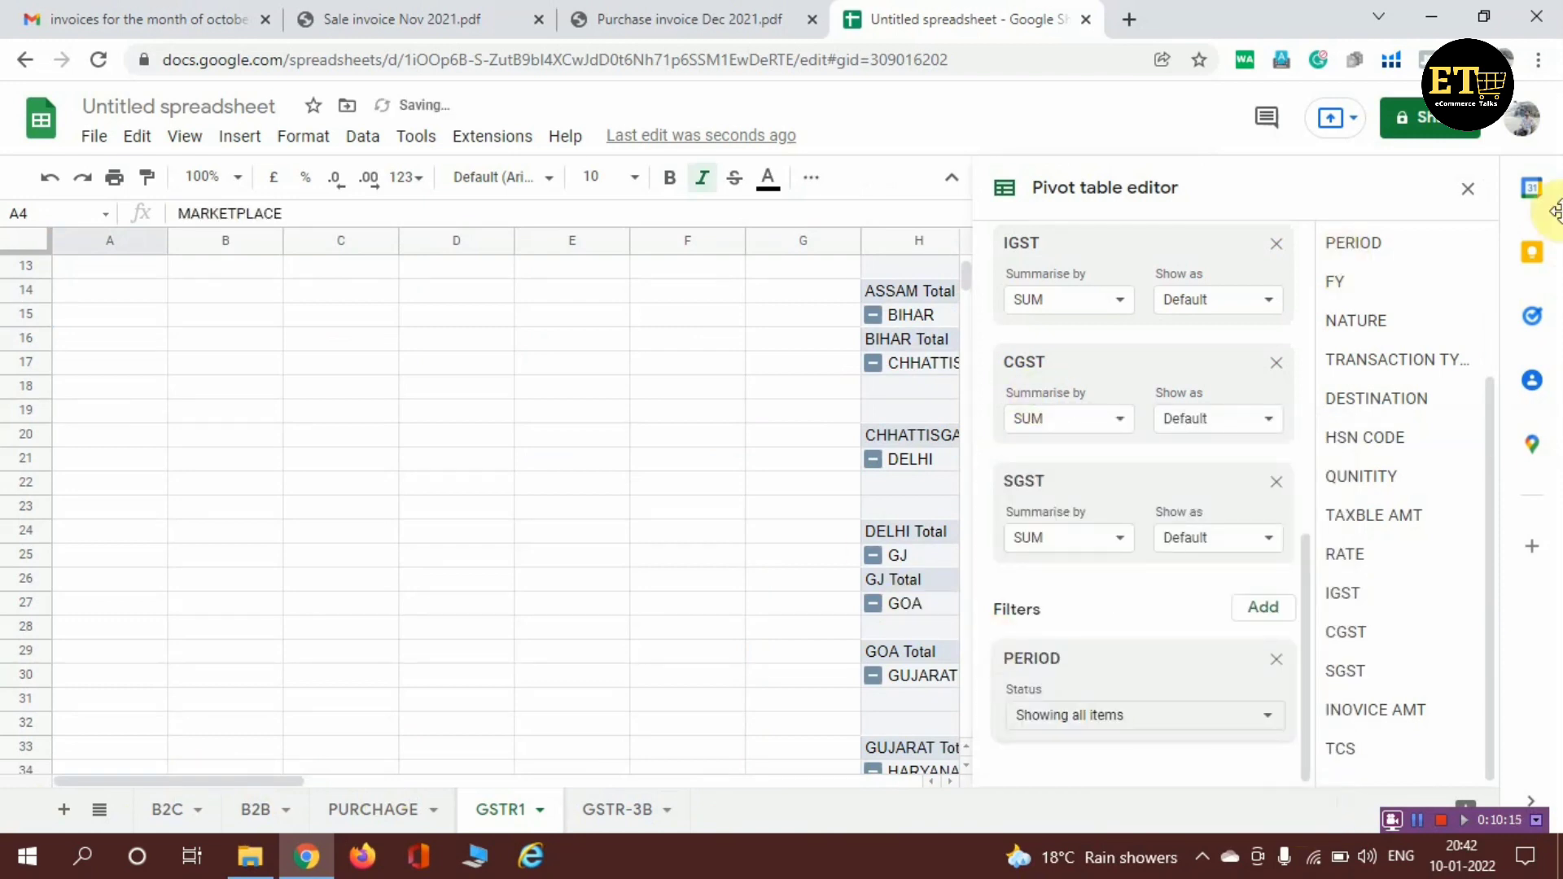
pyautogui.click(1458, 198)
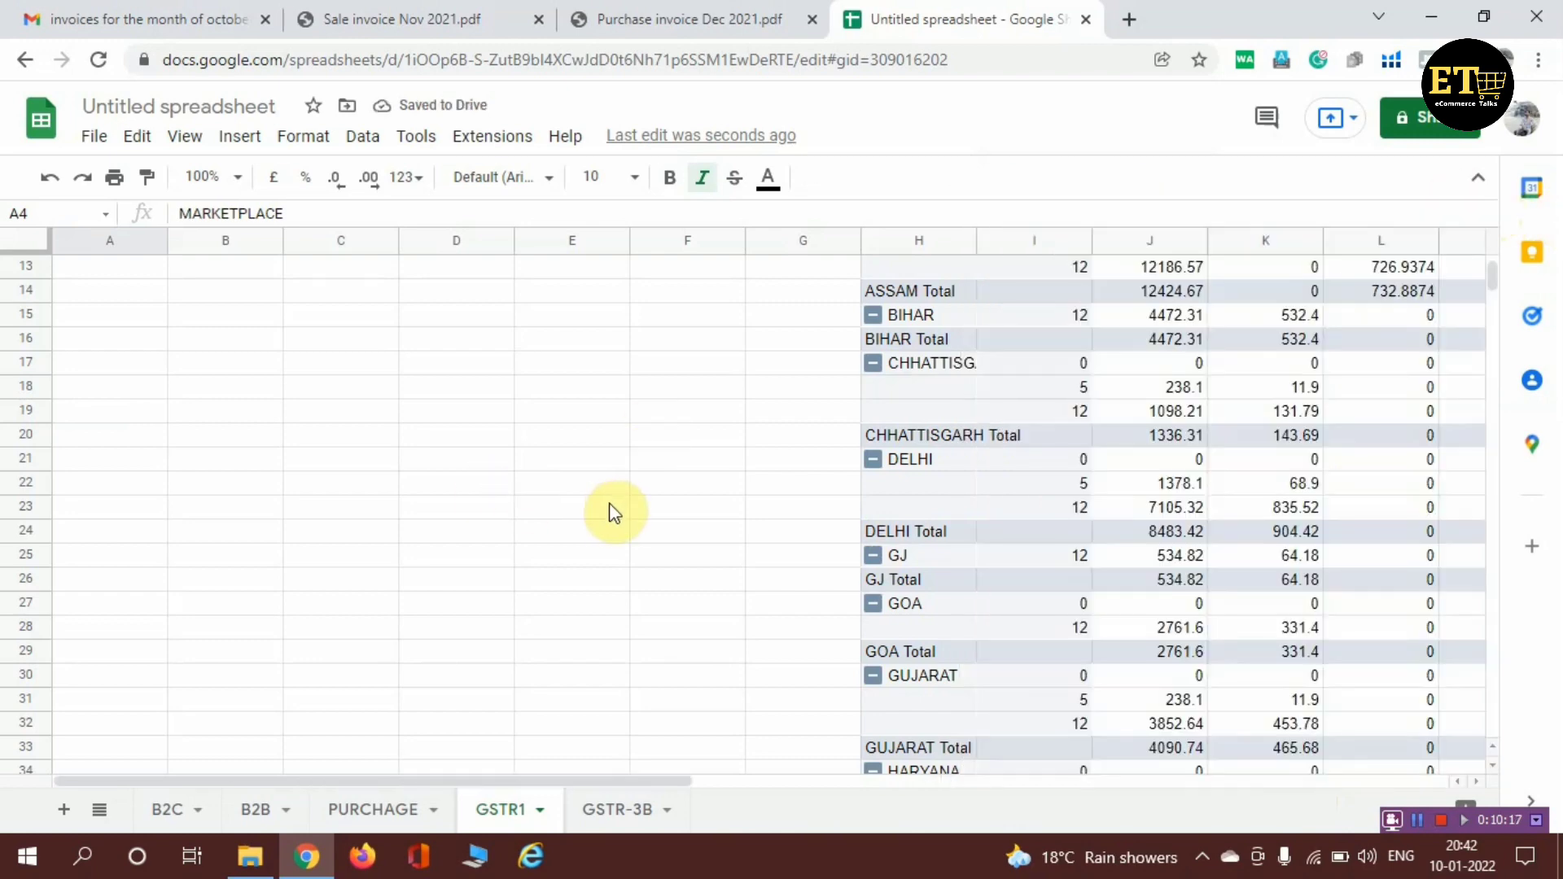
pyautogui.scroll(4, 619, 522)
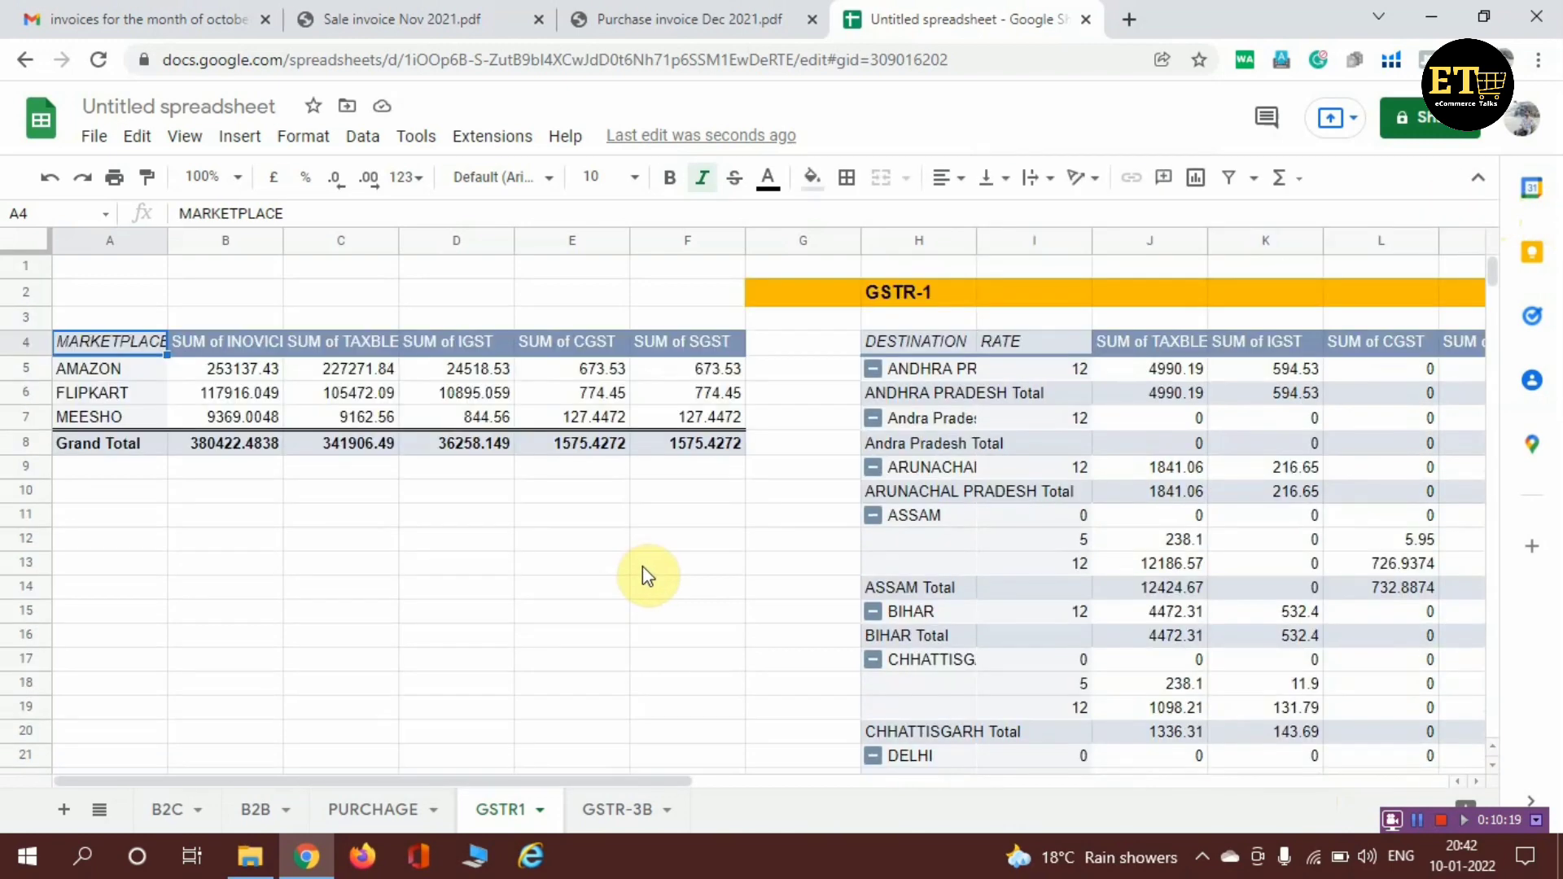
# Include NOV, OCT and blanks again in the PERIOD filter of the destination-wise pivot table
pyautogui.click(950, 339)
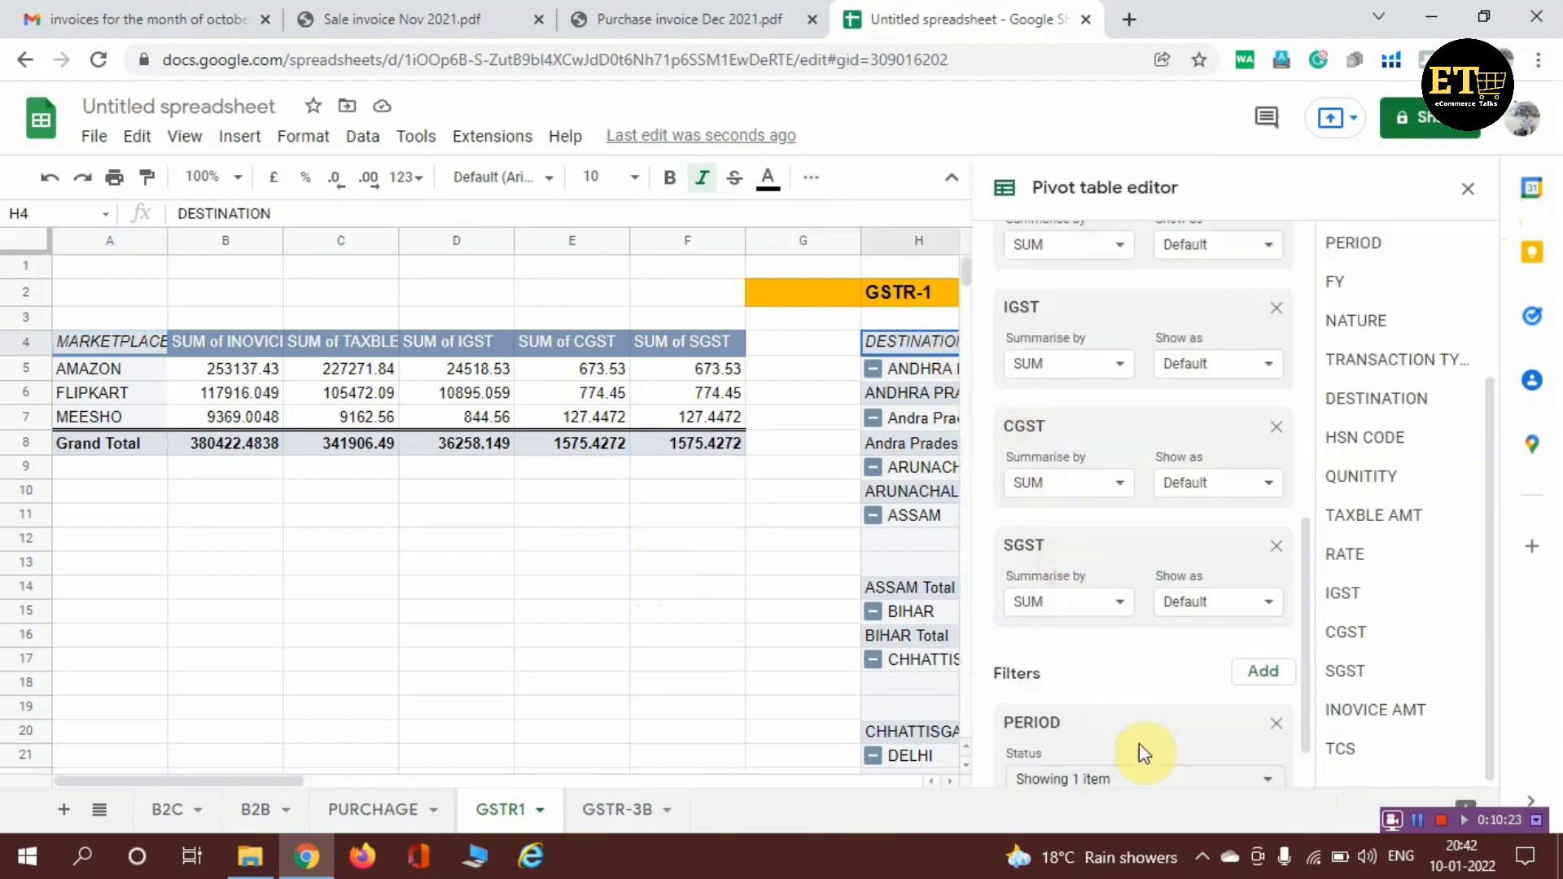
pyautogui.scroll(-1, 1140, 744)
pyautogui.click(1153, 709)
pyautogui.click(1128, 686)
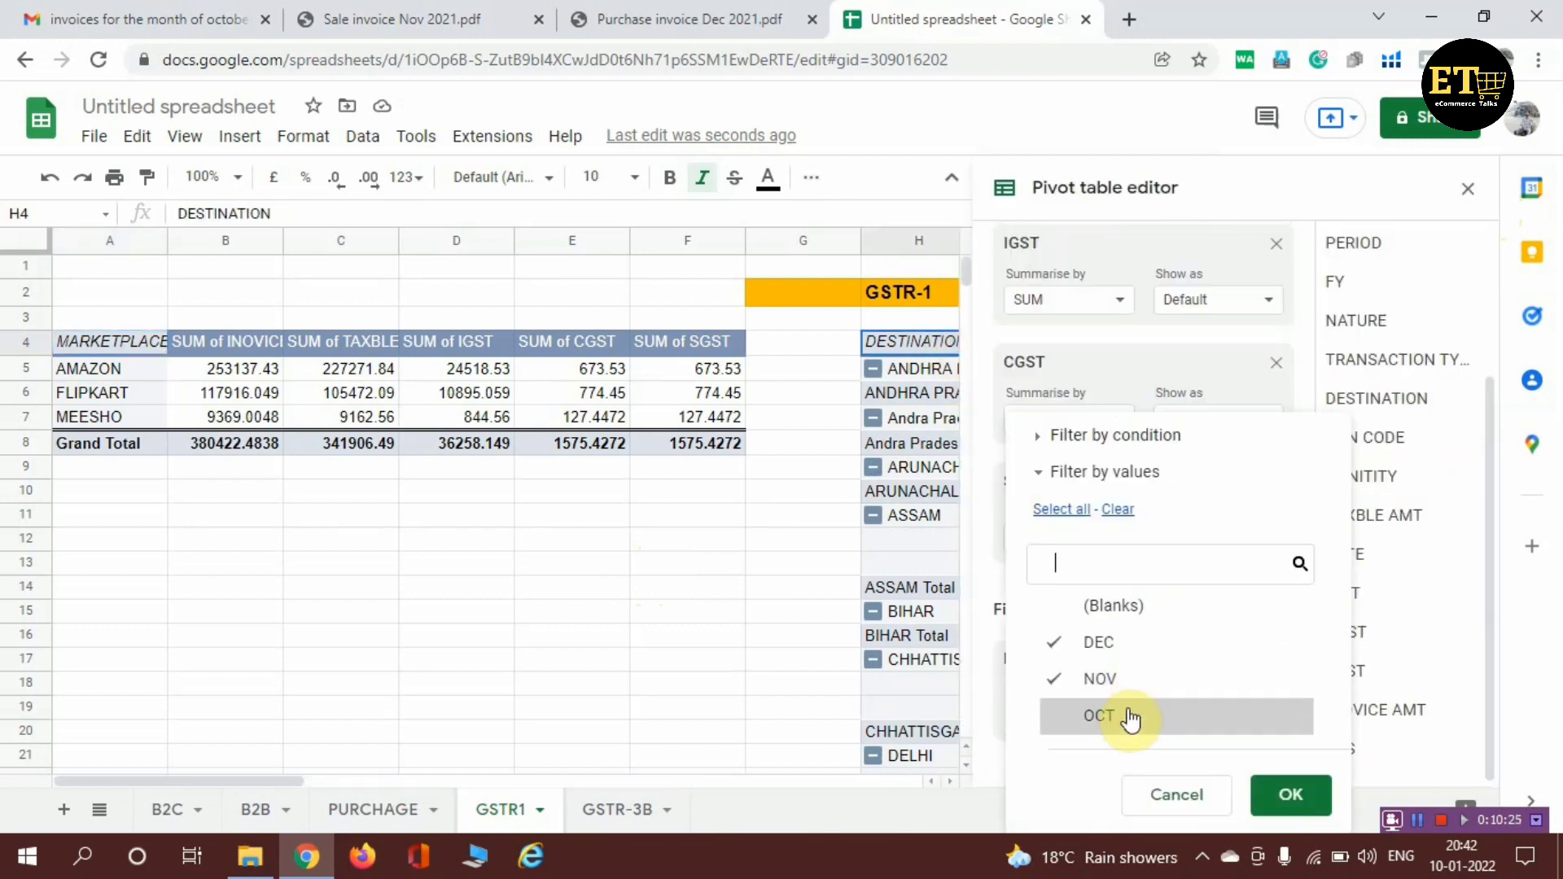
pyautogui.click(1131, 715)
pyautogui.click(1111, 605)
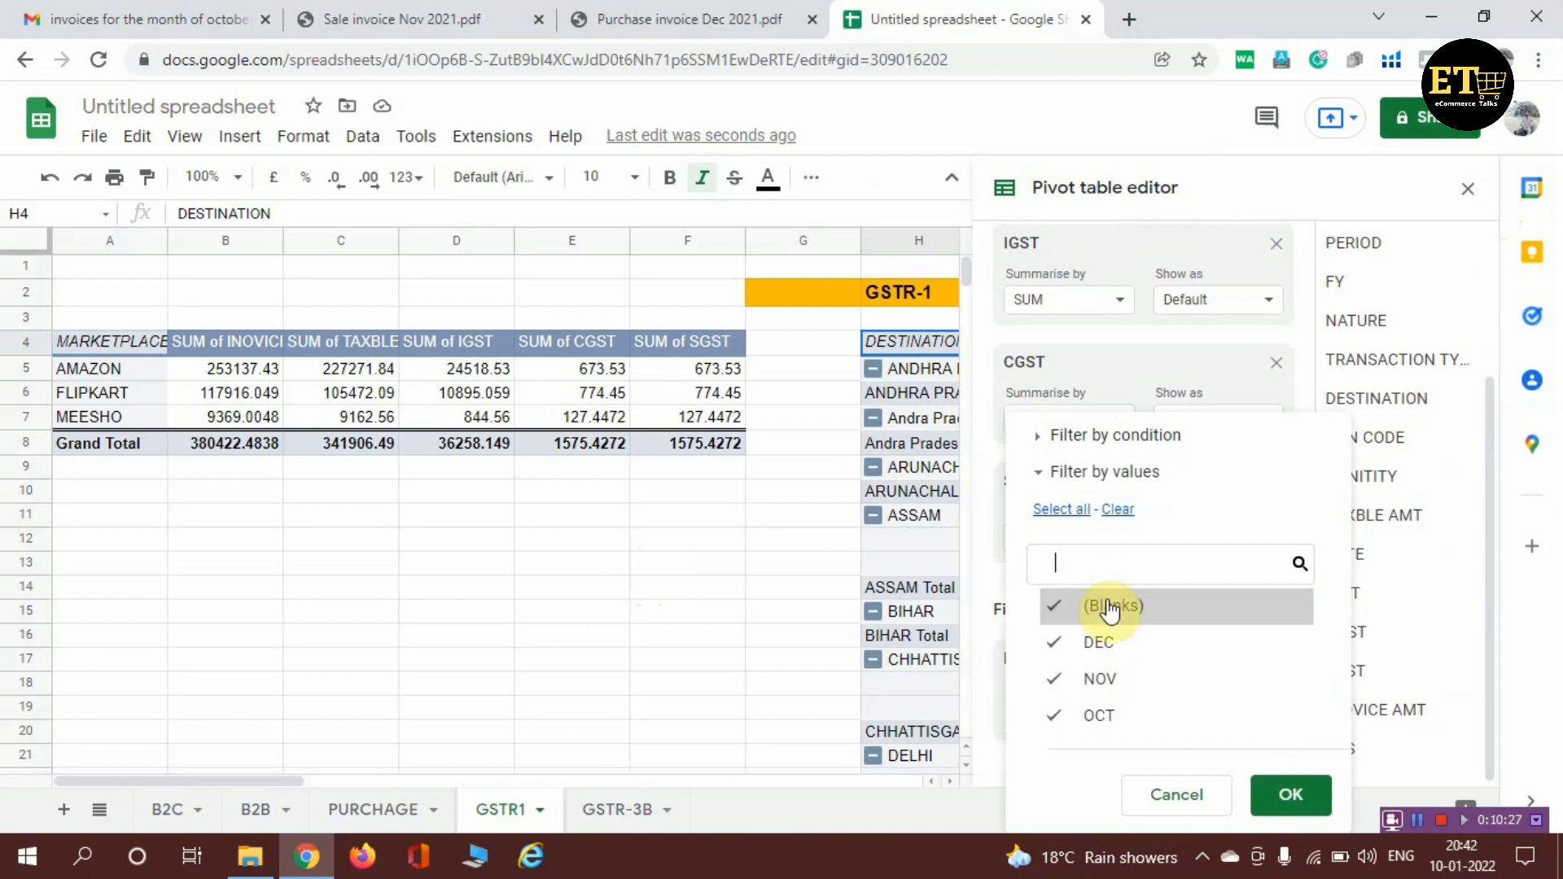
pyautogui.click(1294, 794)
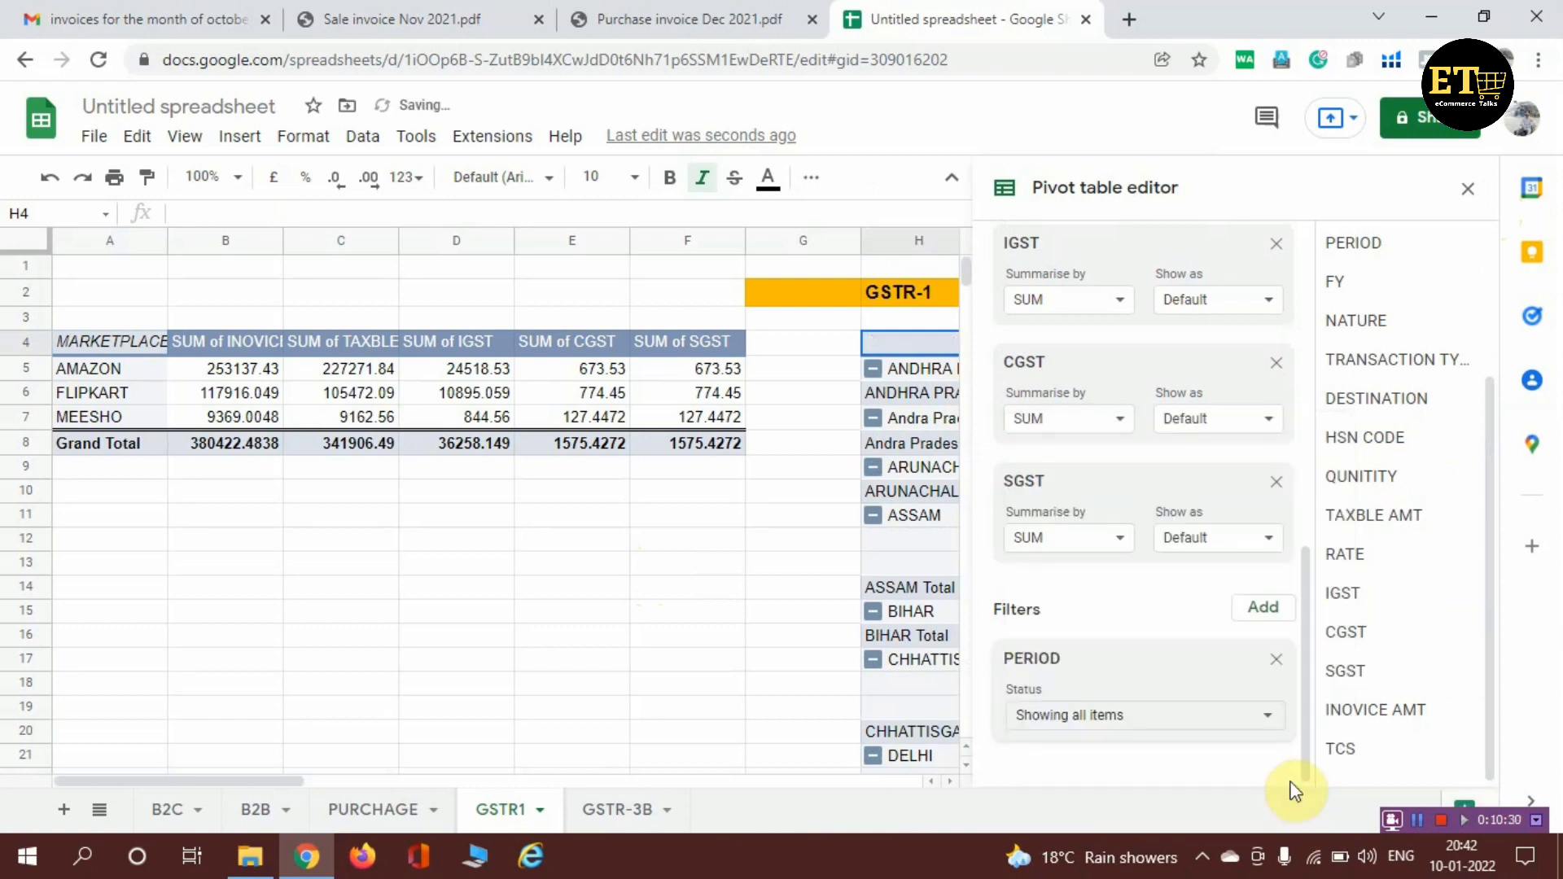
pyautogui.click(1470, 192)
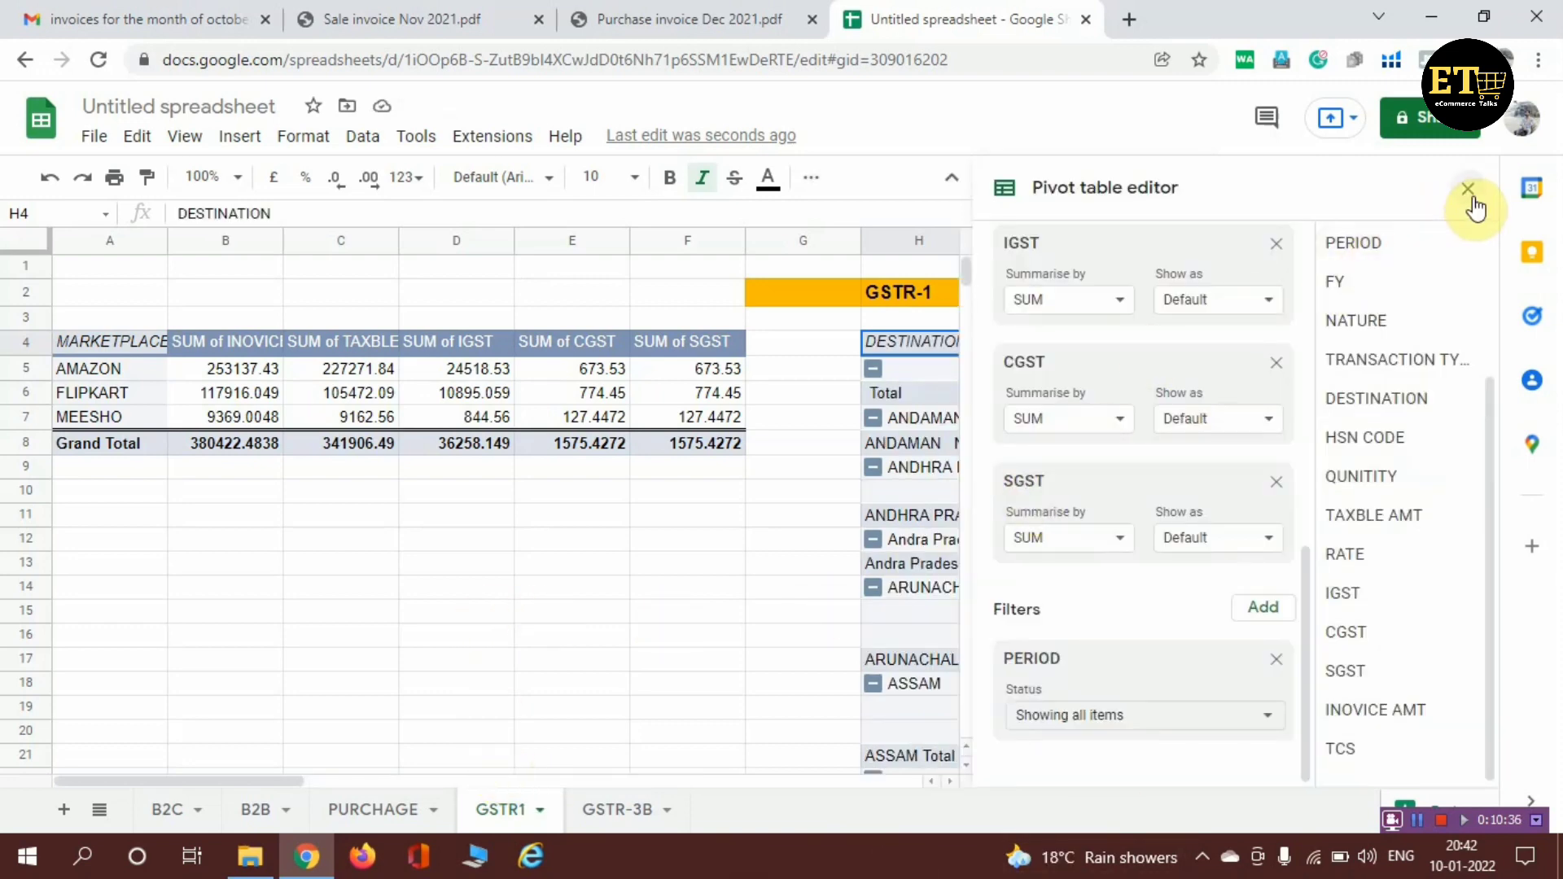
pyautogui.click(1470, 192)
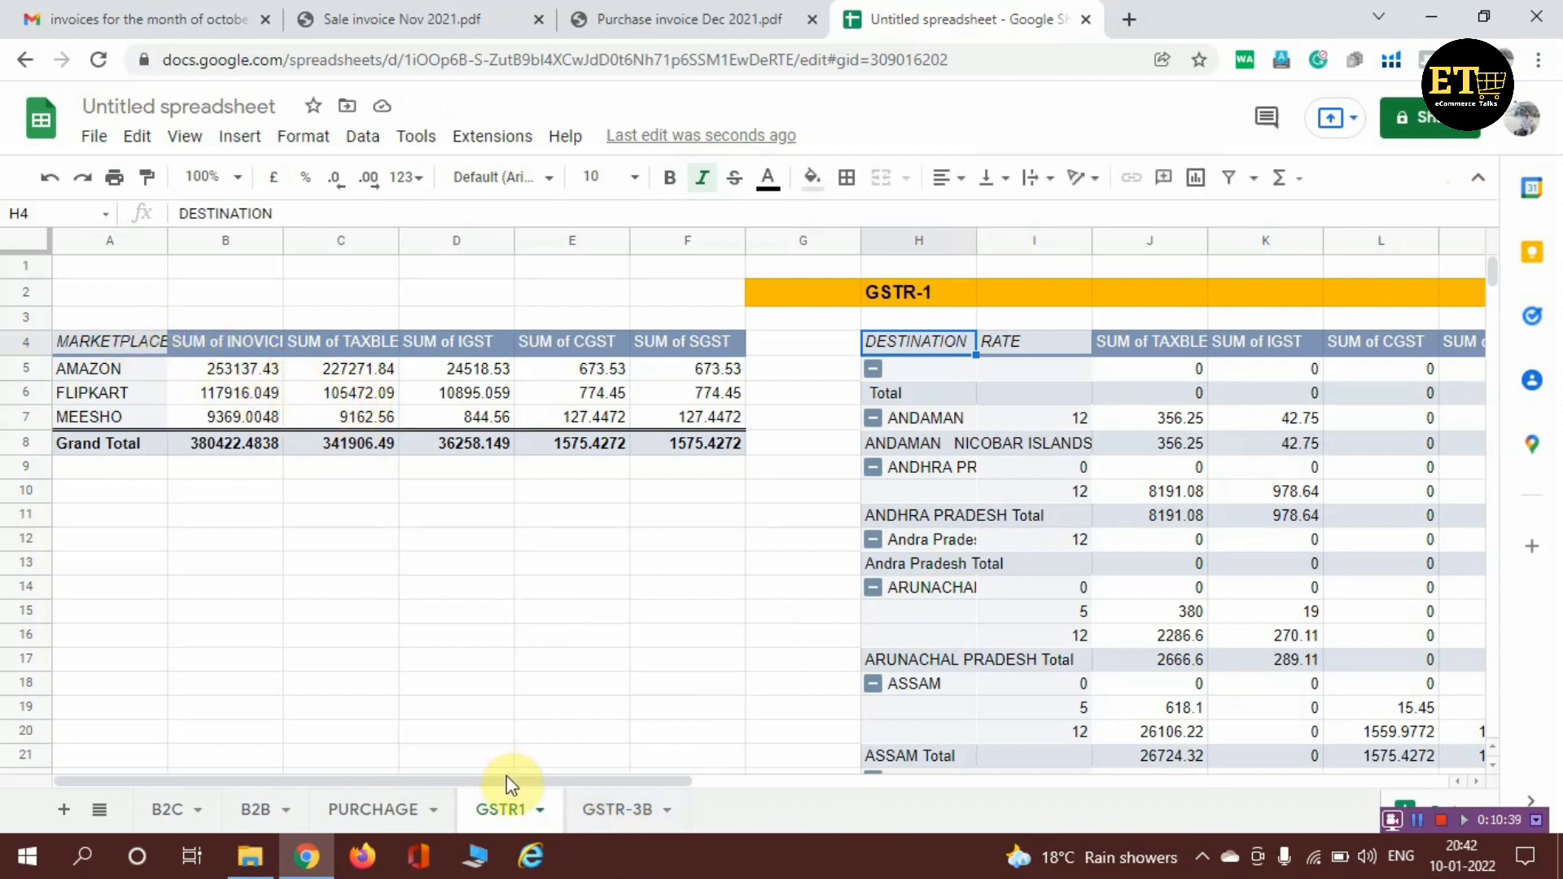
# Create a pivot table from the data range B2C!A:R, inserted on the existing GSTR-3B sheet at cell B3
pyautogui.click(617, 811)
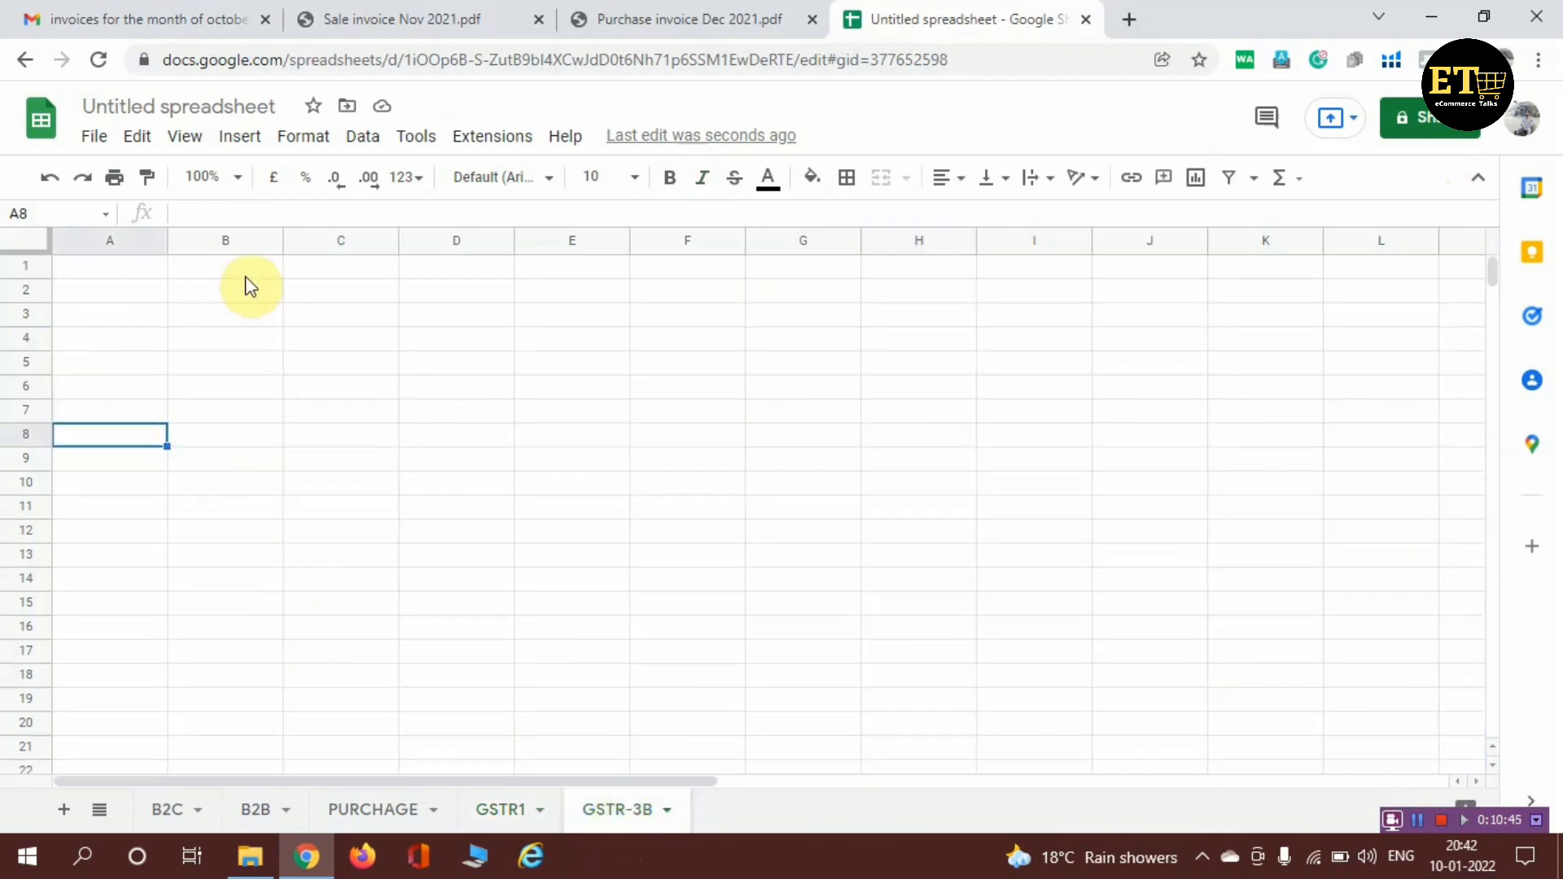
pyautogui.click(367, 293)
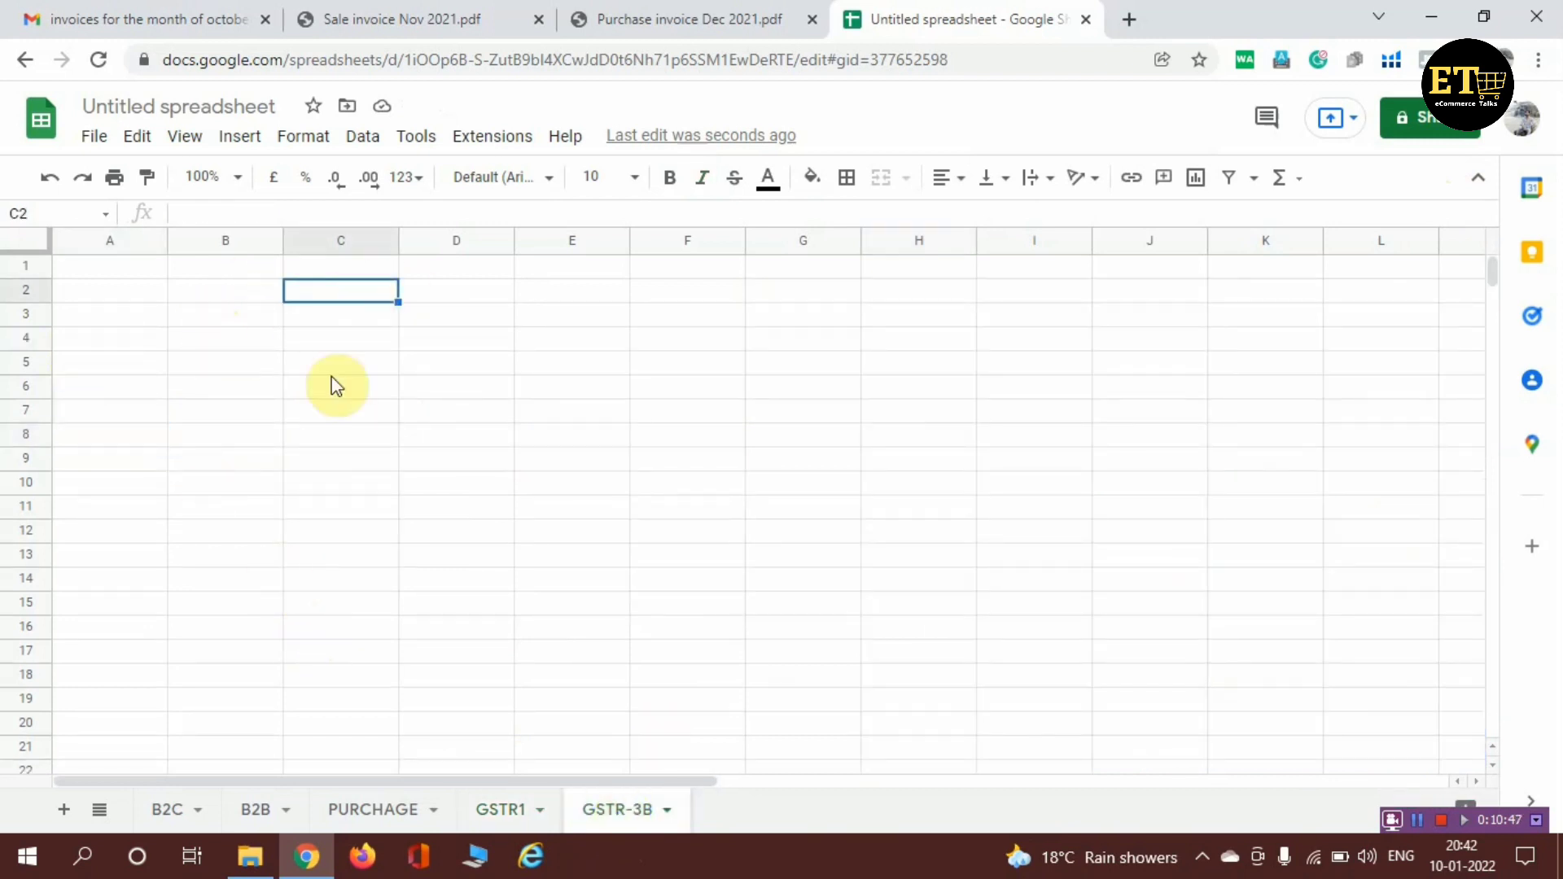
pyautogui.click(167, 814)
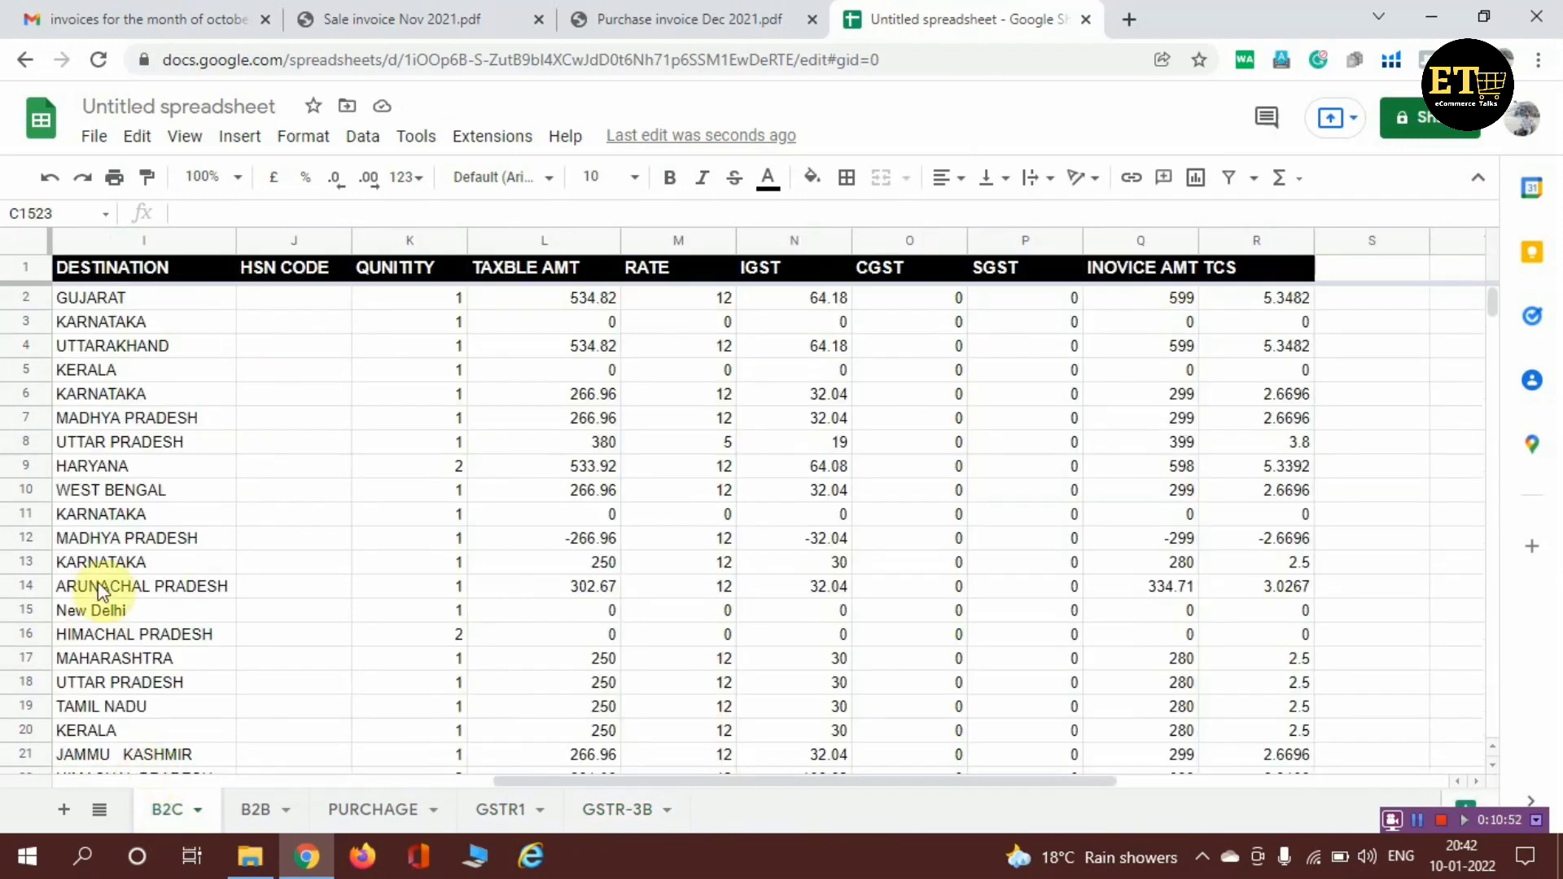
pyautogui.click(244, 139)
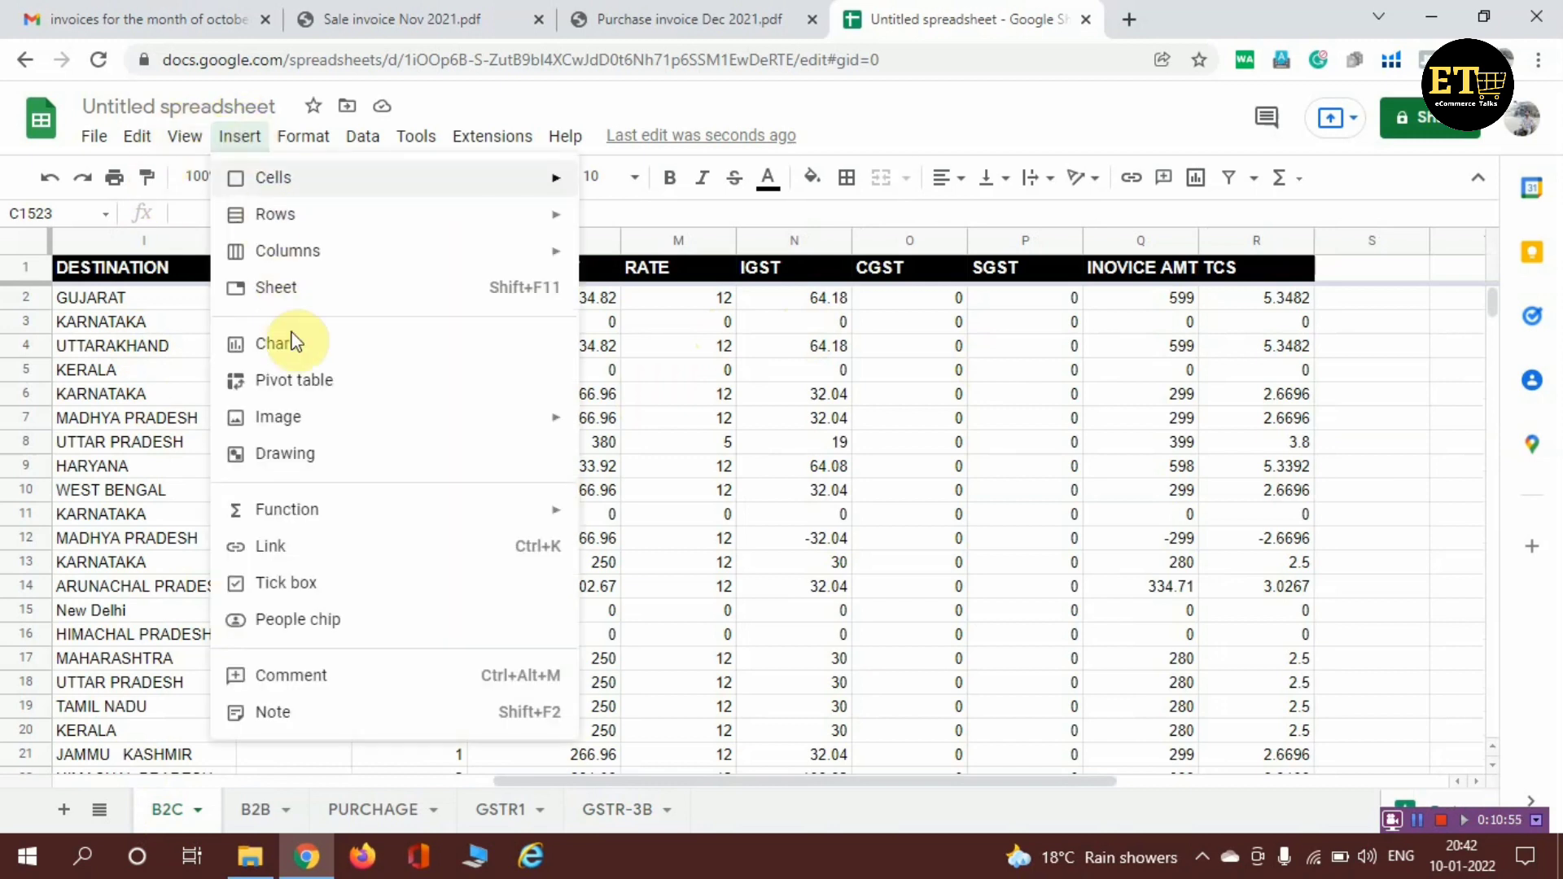
pyautogui.click(304, 389)
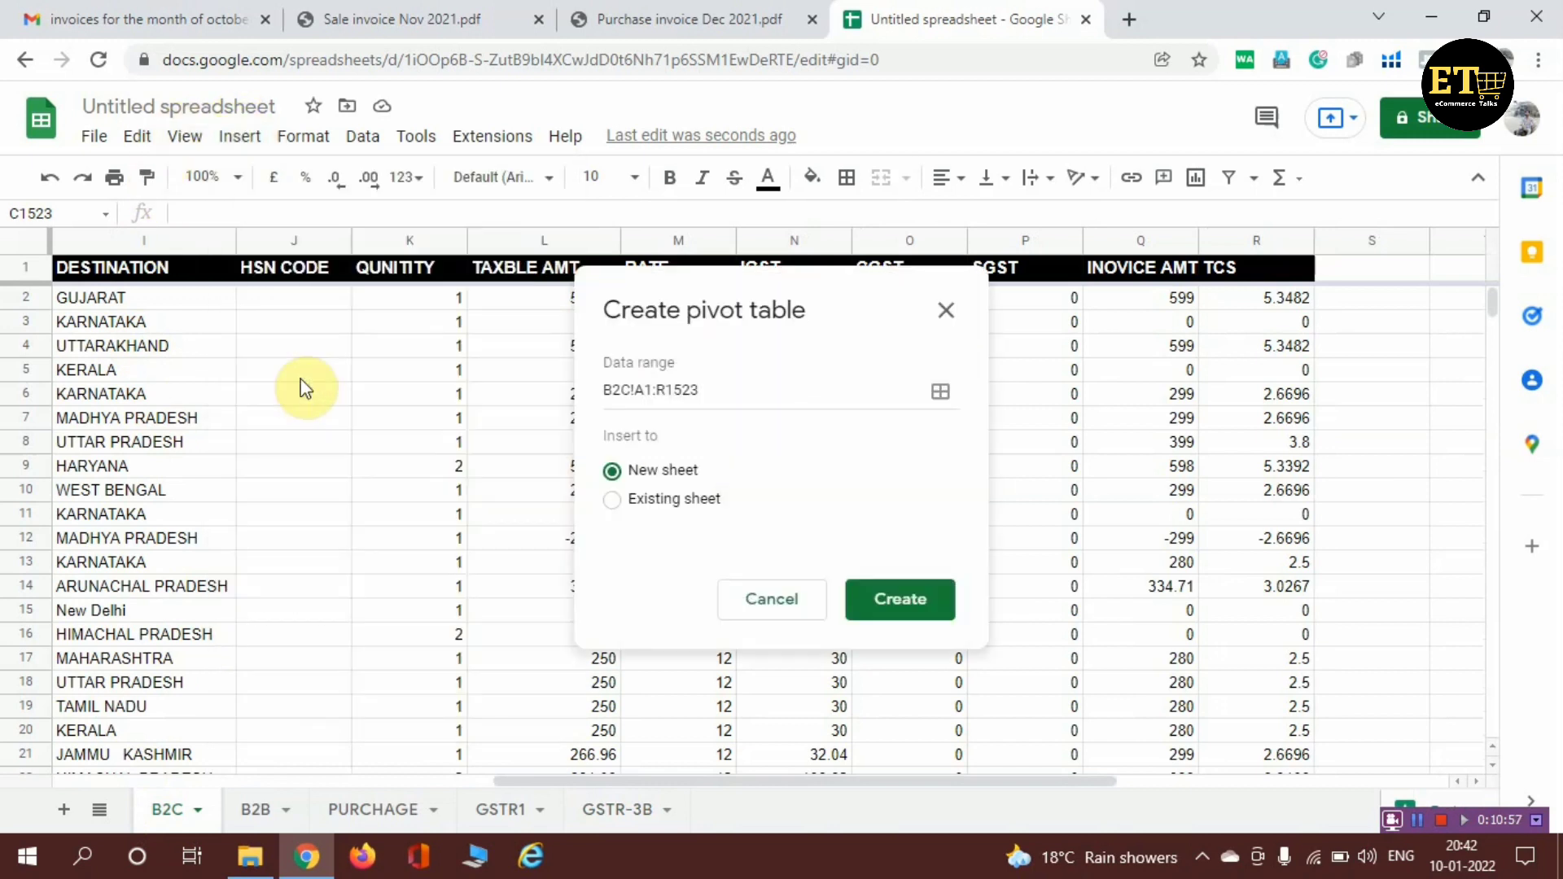
pyautogui.click(703, 386)
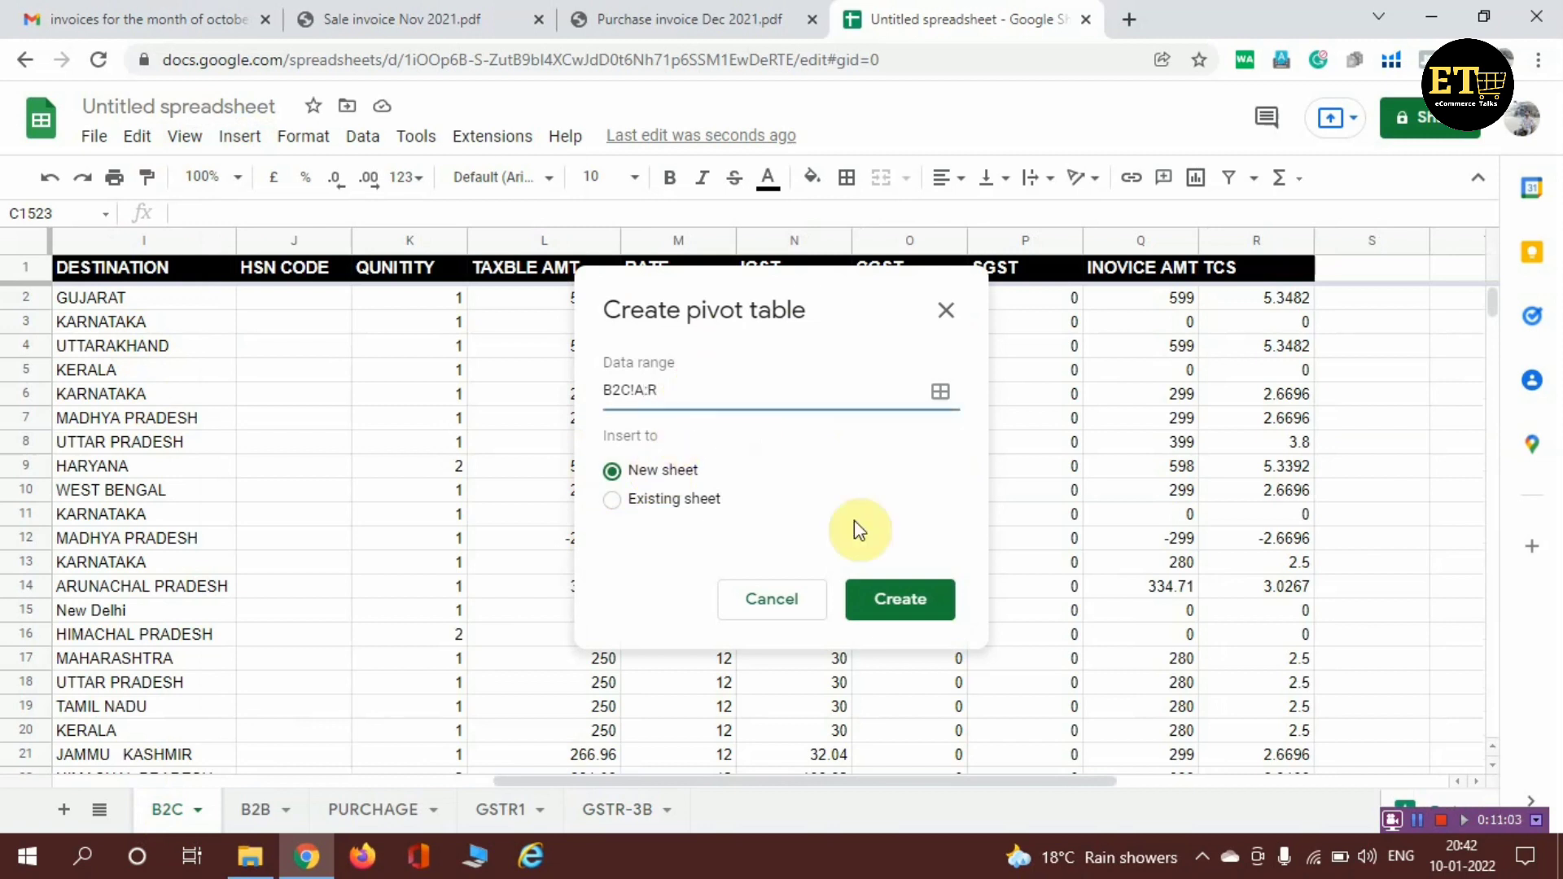
pyautogui.click(611, 500)
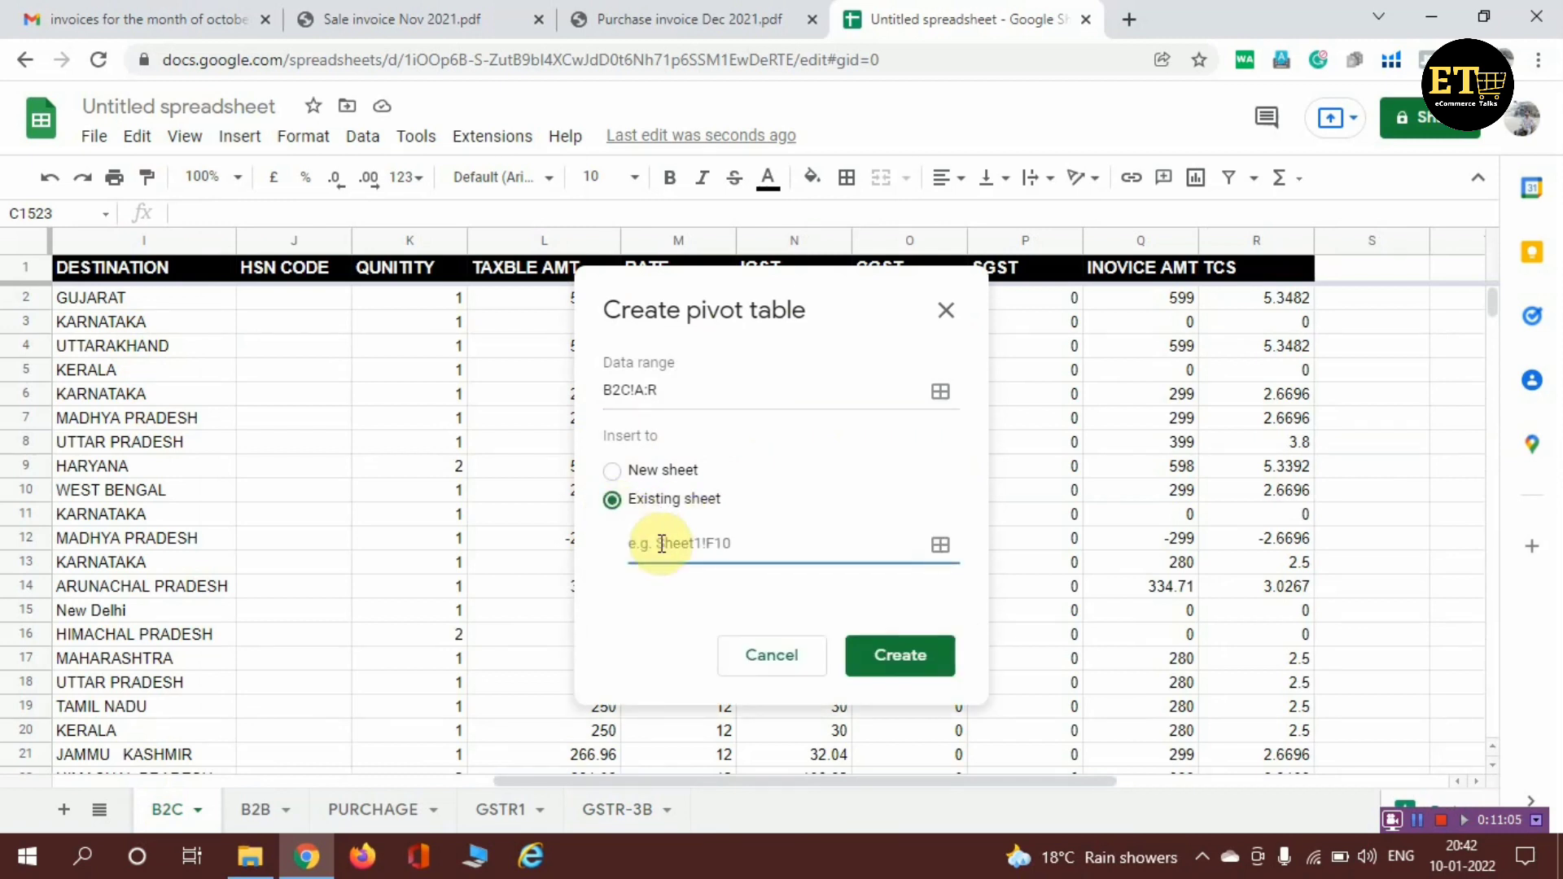
pyautogui.click(619, 810)
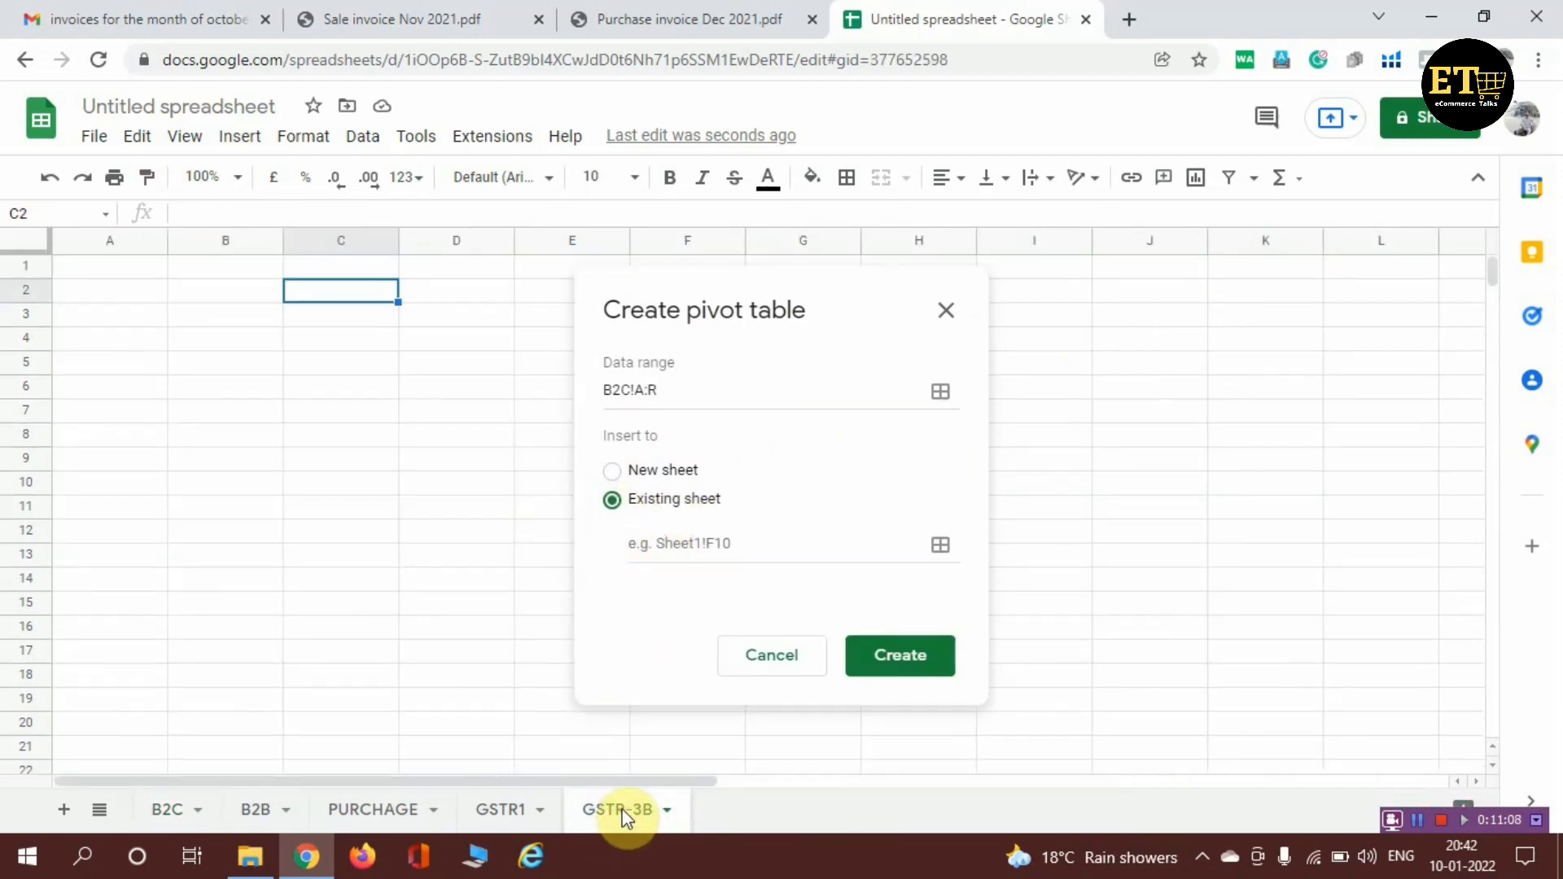
pyautogui.click(244, 319)
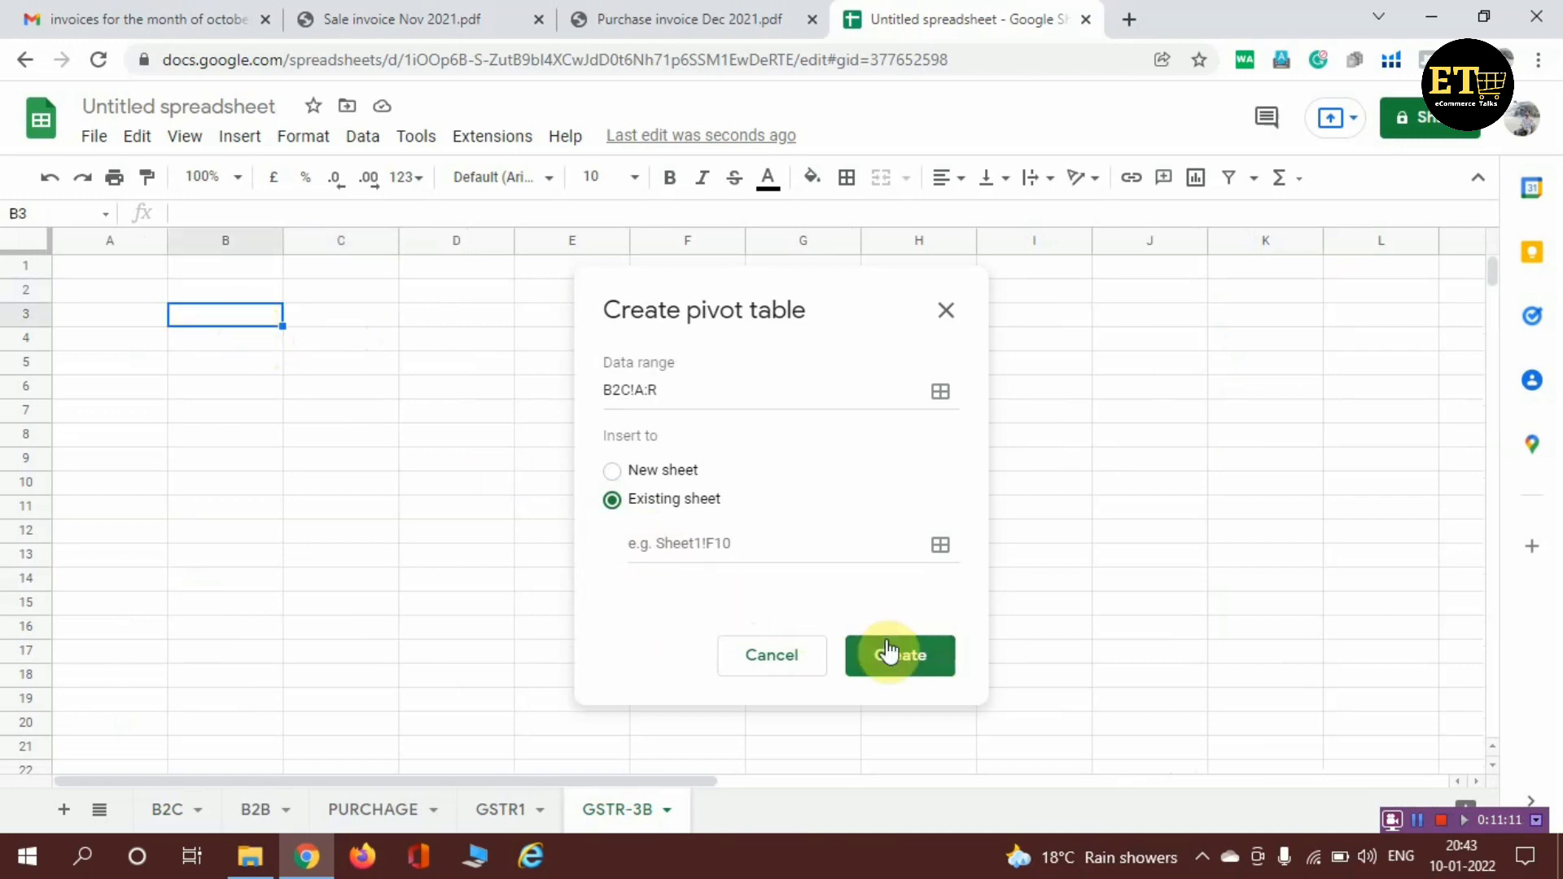
pyautogui.click(672, 544)
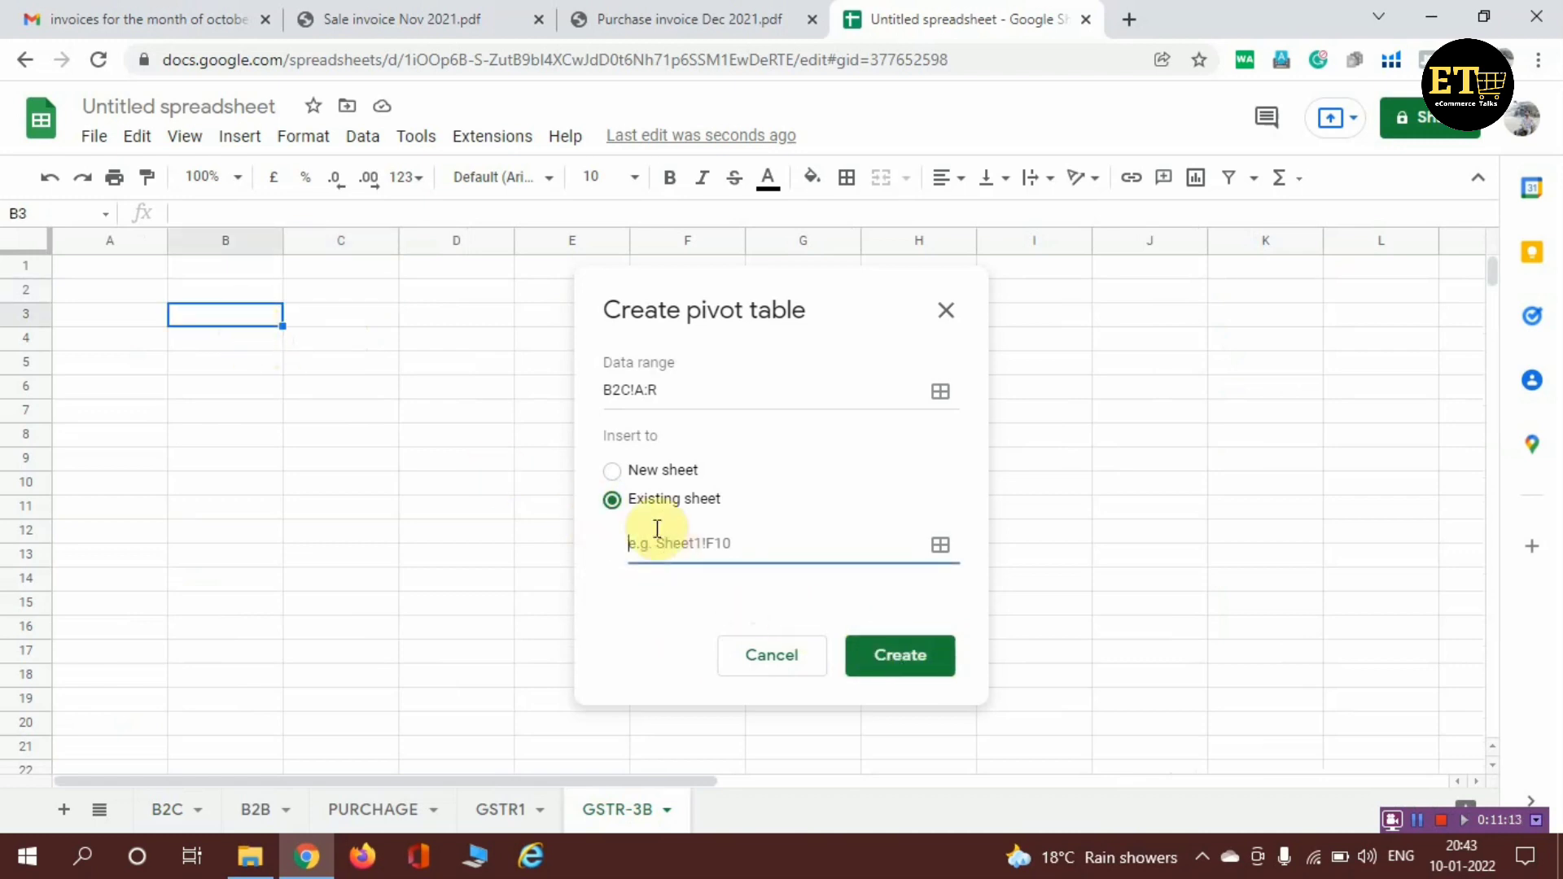
pyautogui.click(253, 319)
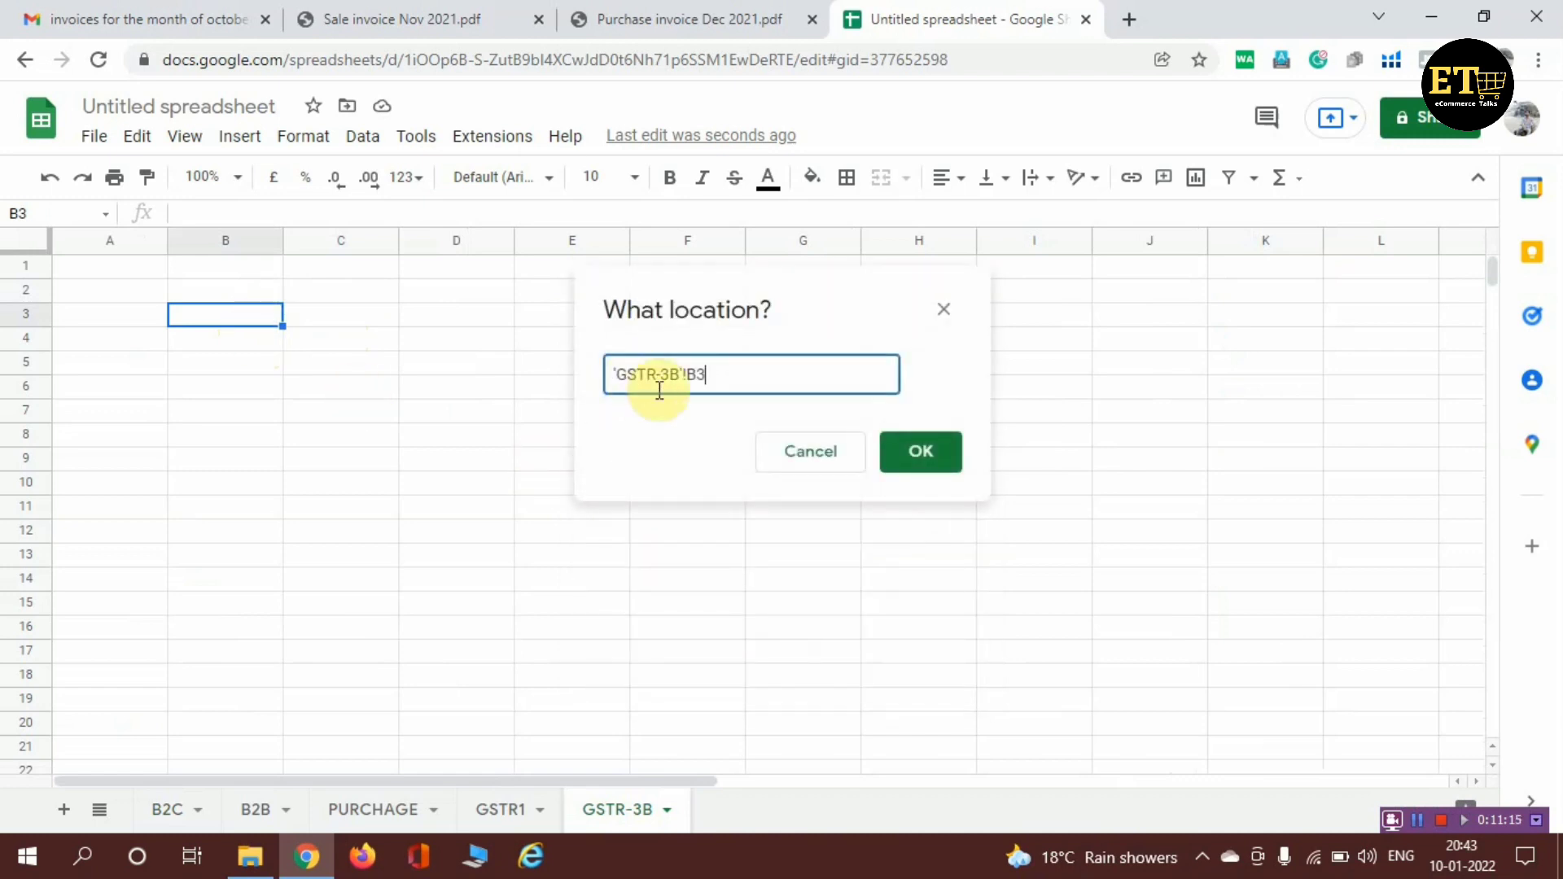
pyautogui.click(943, 458)
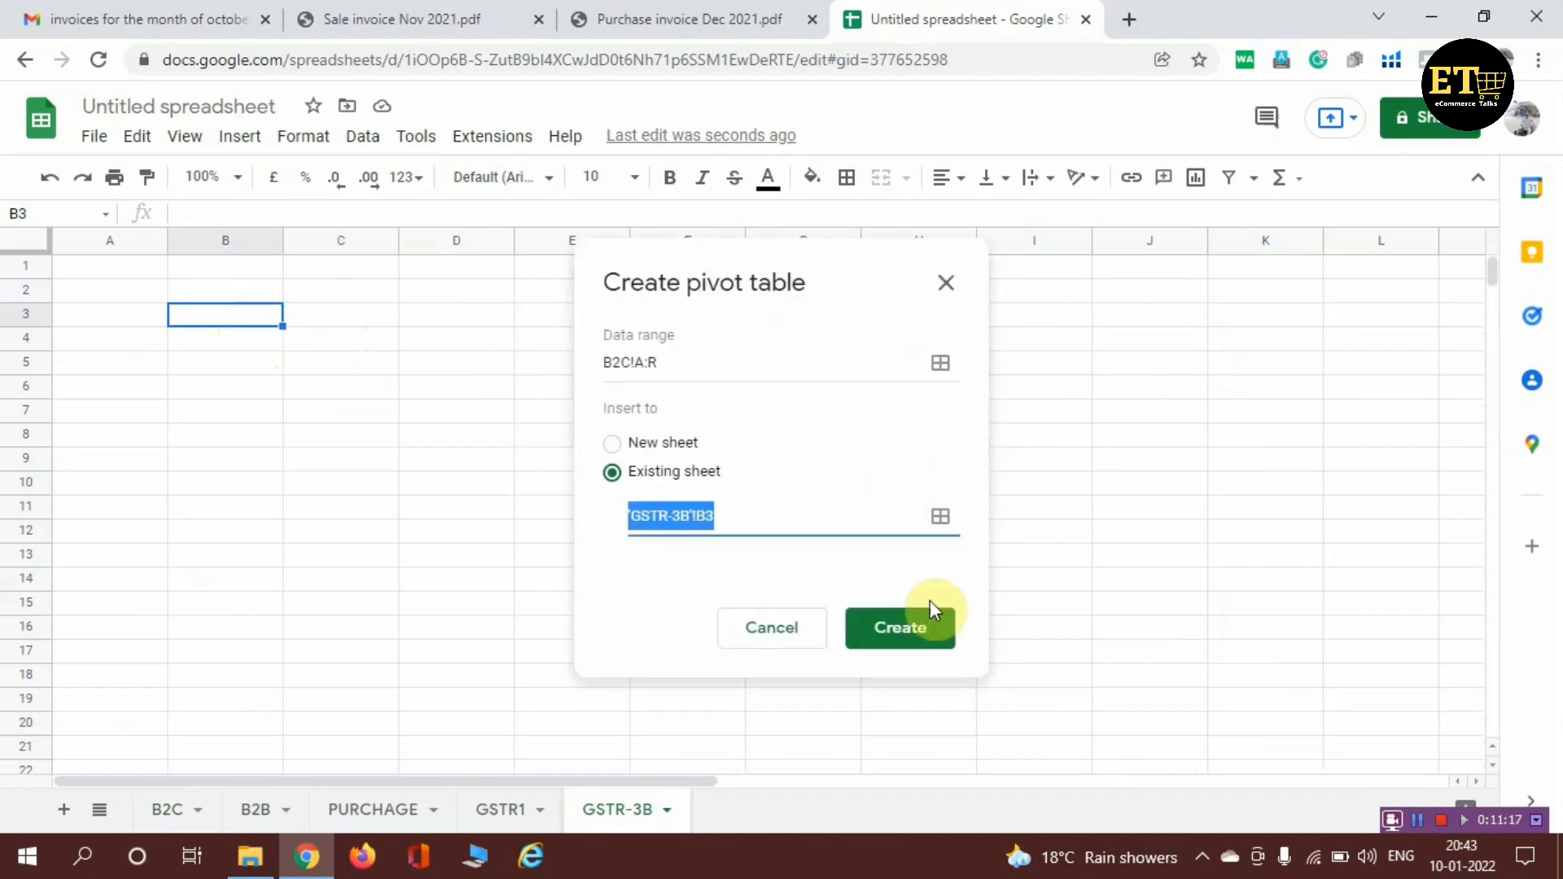
pyautogui.click(913, 631)
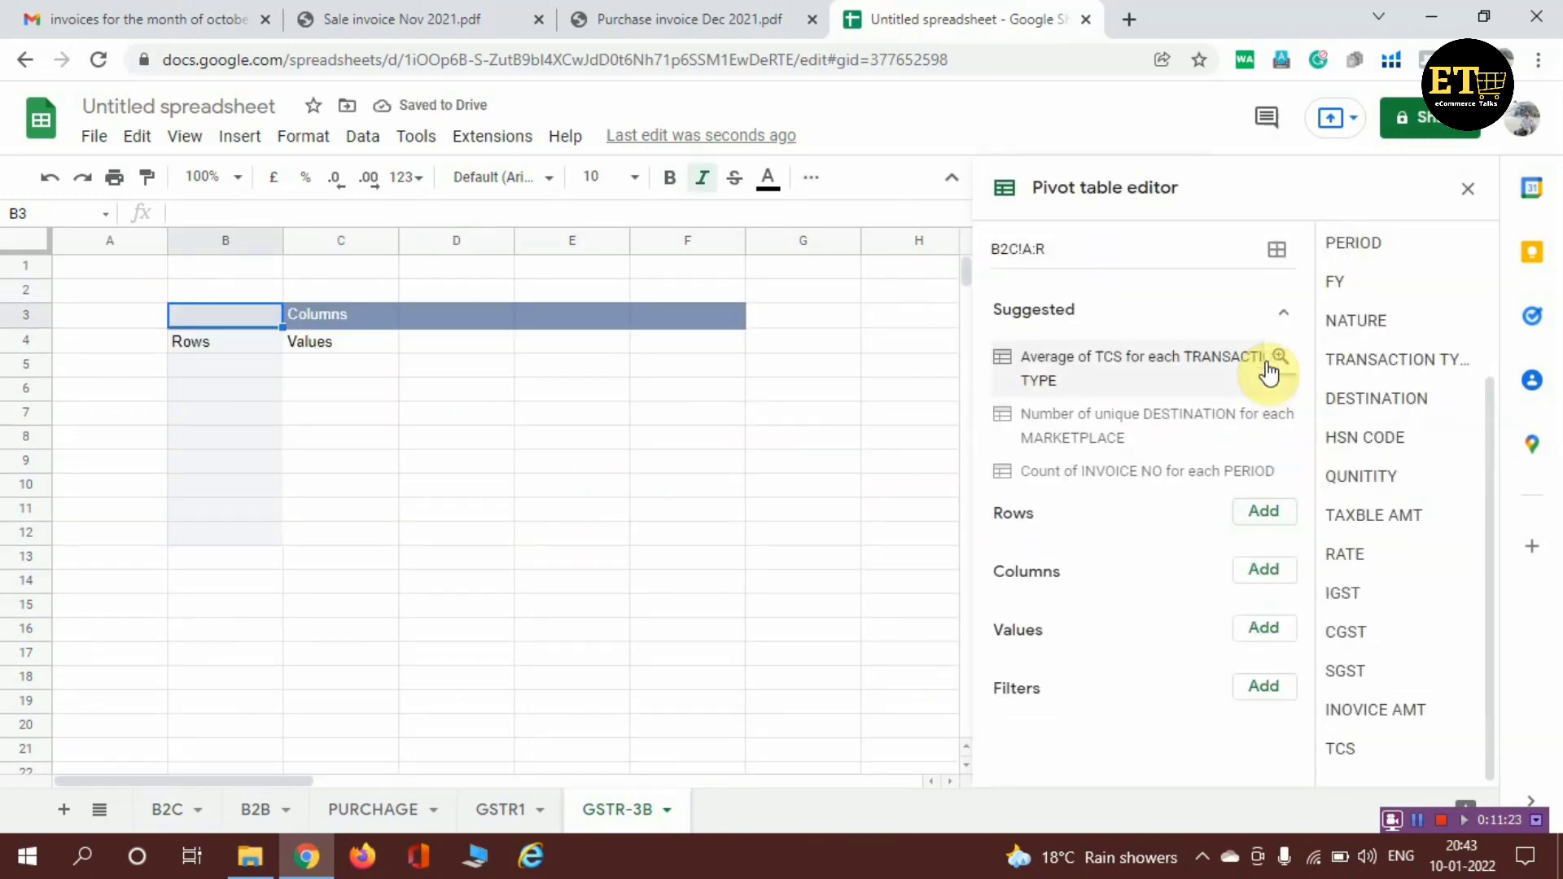
# Add DESTINATION as the row field and TAXBLE AMT, summarised by SUM, as the value field of the GSTR-3B pivot table
pyautogui.click(1268, 513)
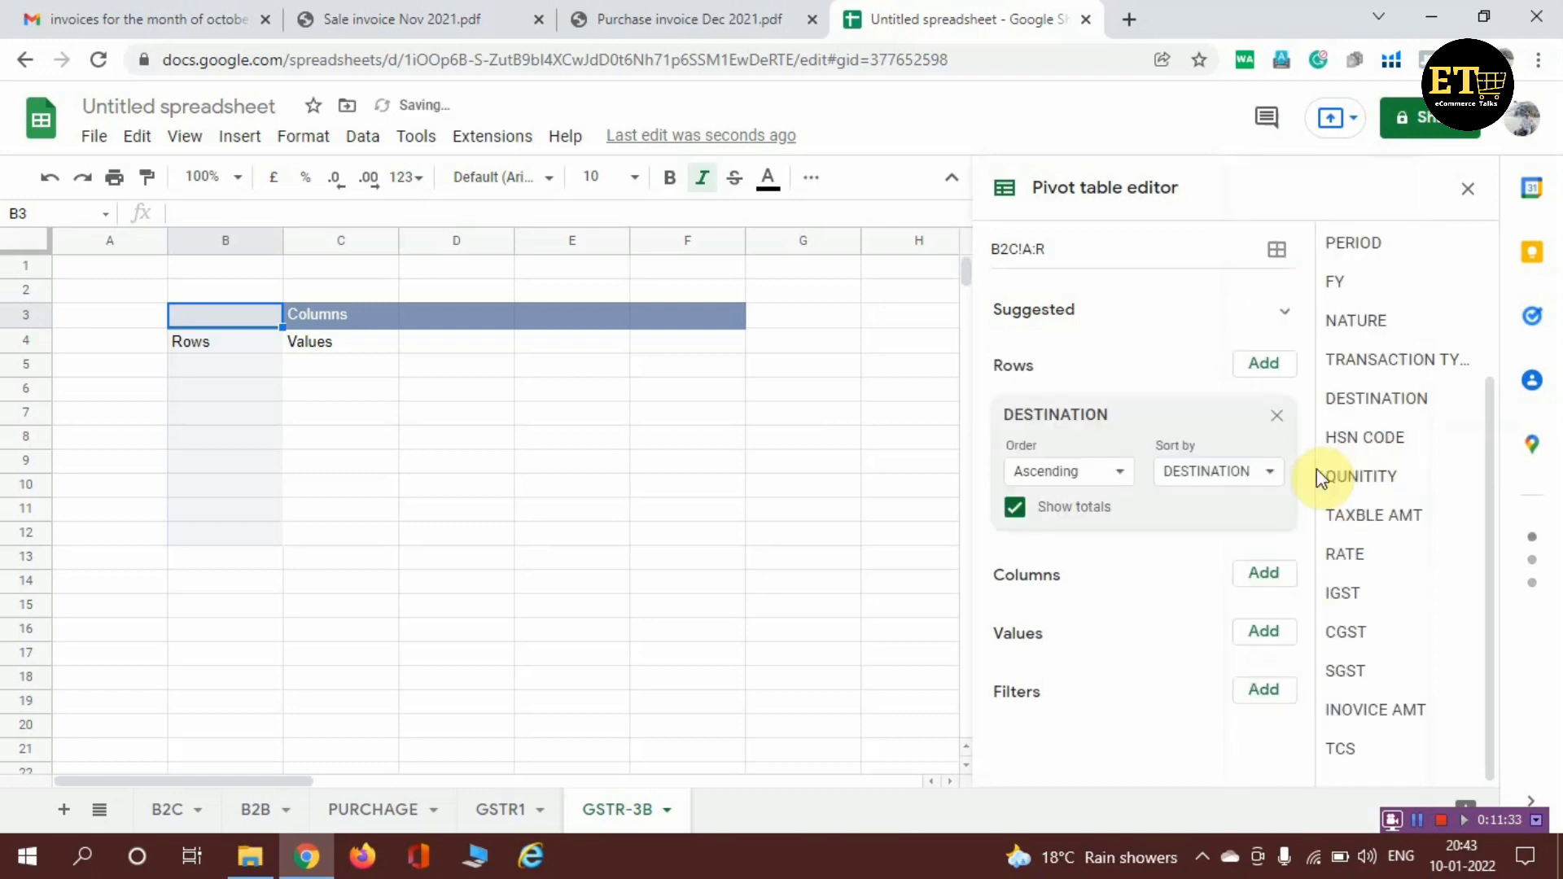
pyautogui.click(1316, 477)
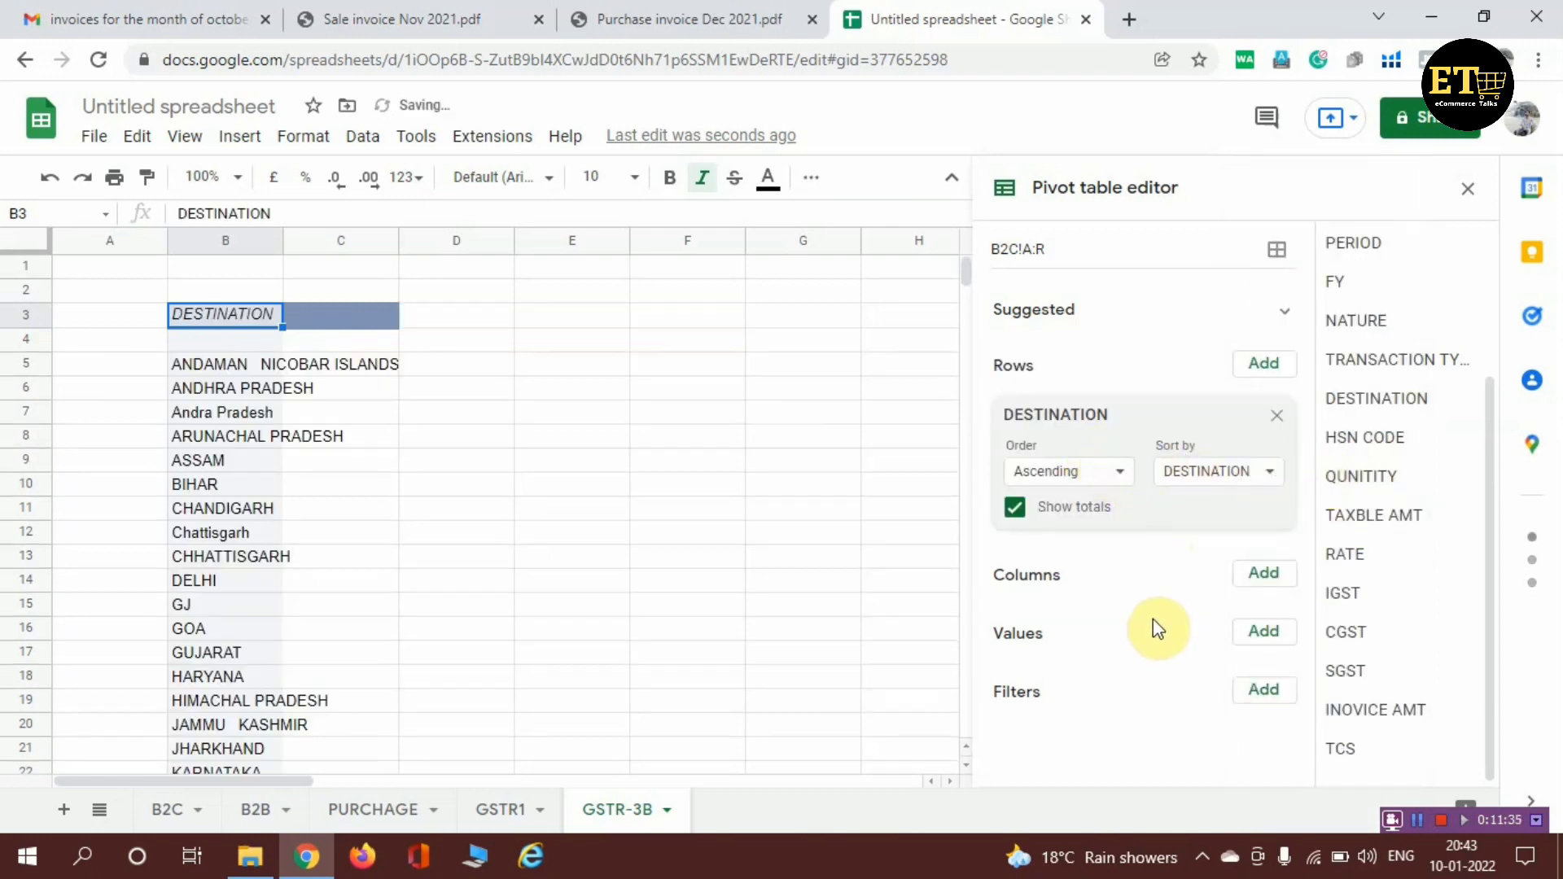
pyautogui.click(1275, 637)
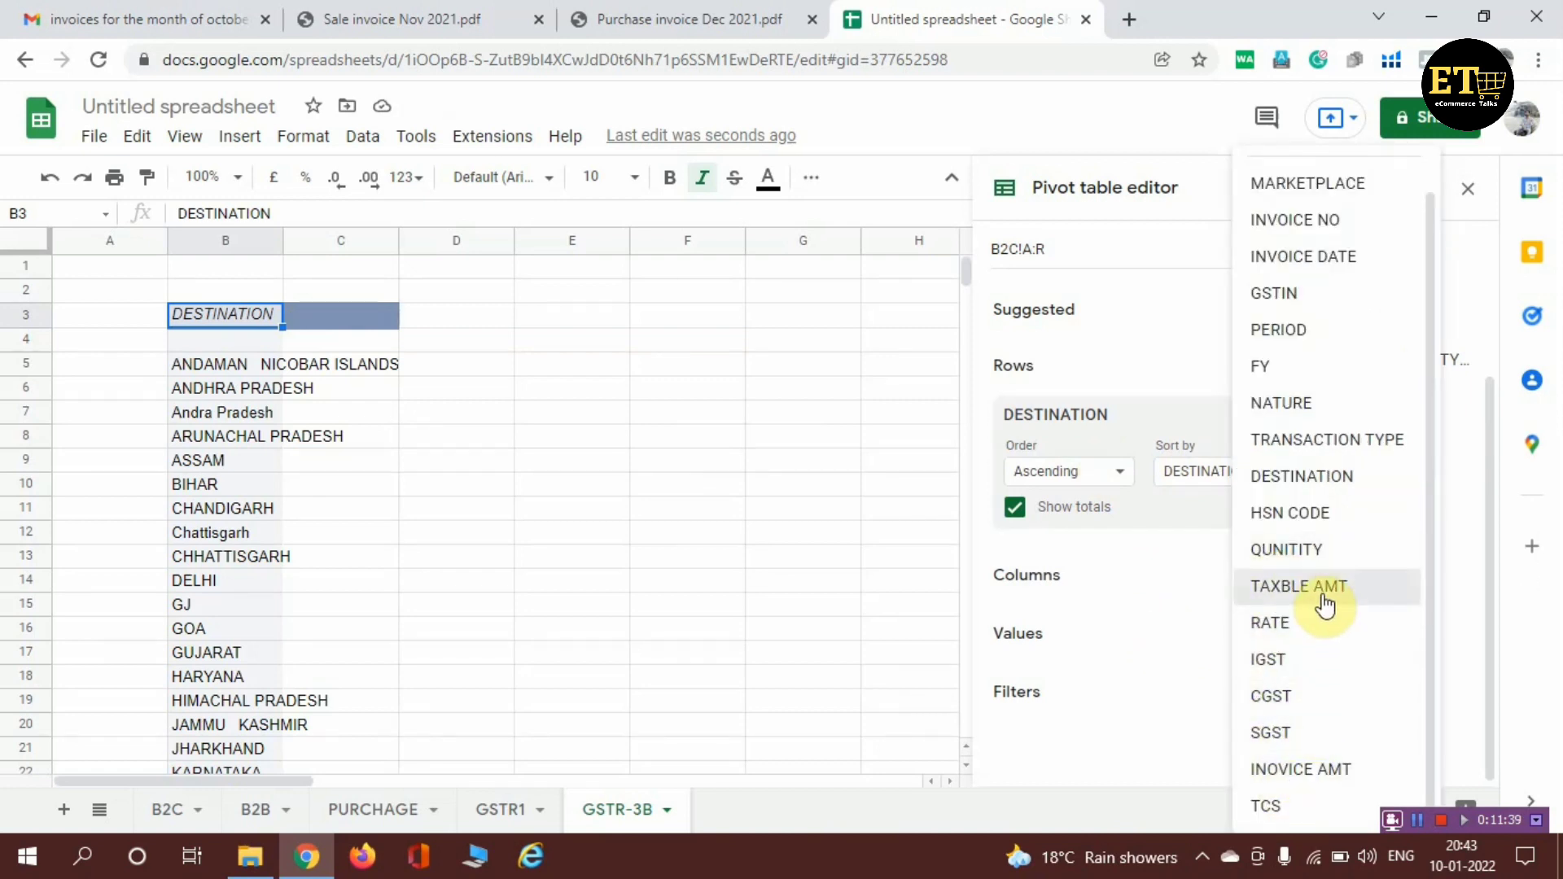
pyautogui.click(1323, 598)
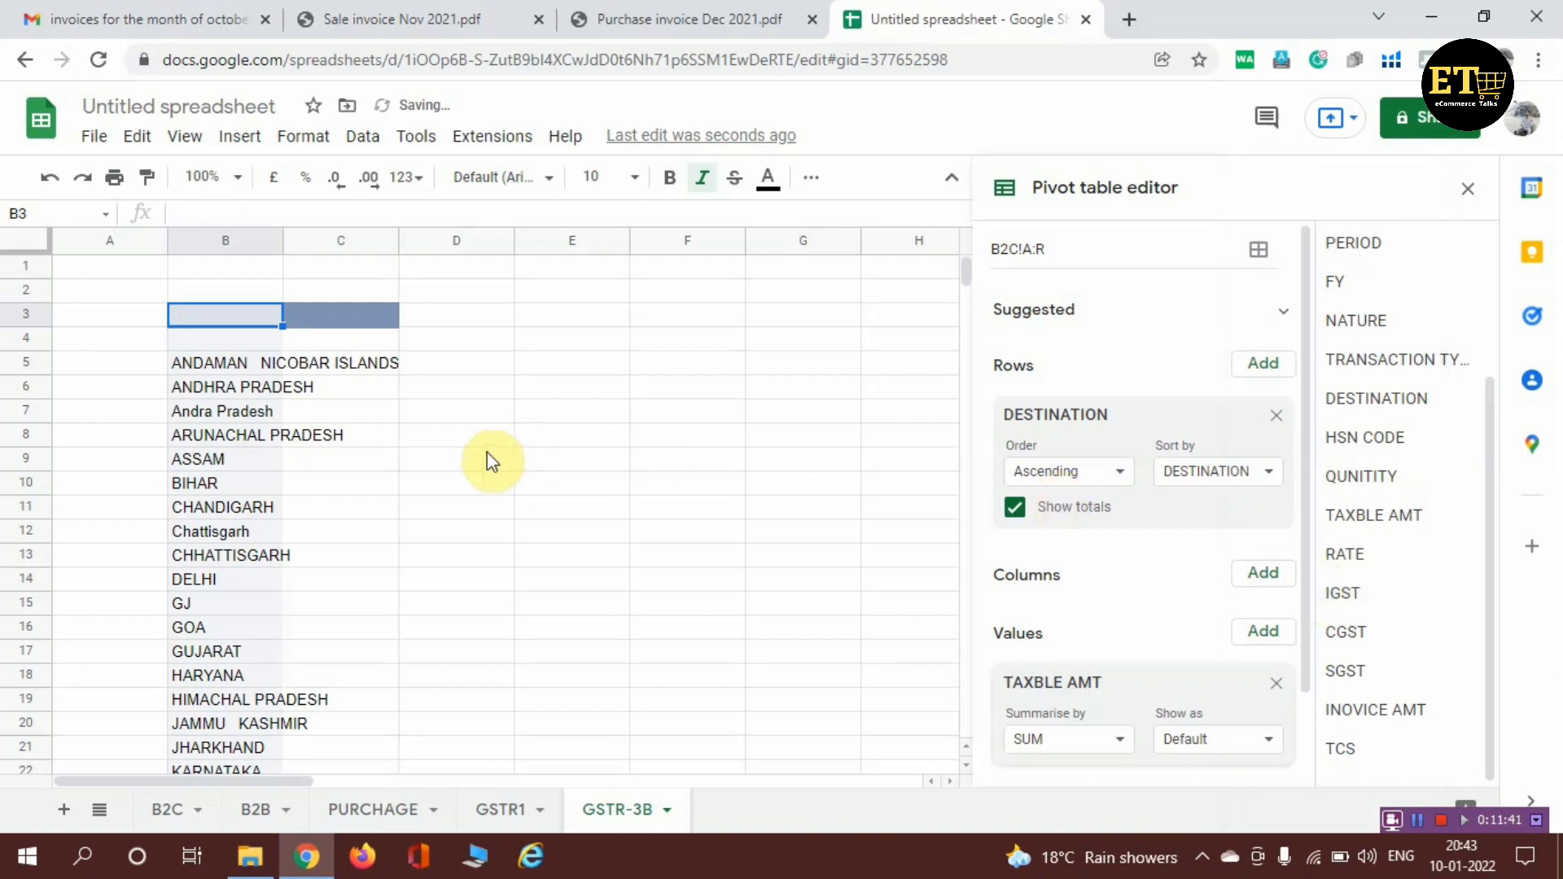
# Add PERIOD as a filter field to the GSTR-3B pivot table and close the pivot table editor
pyautogui.scroll(-1, 1198, 668)
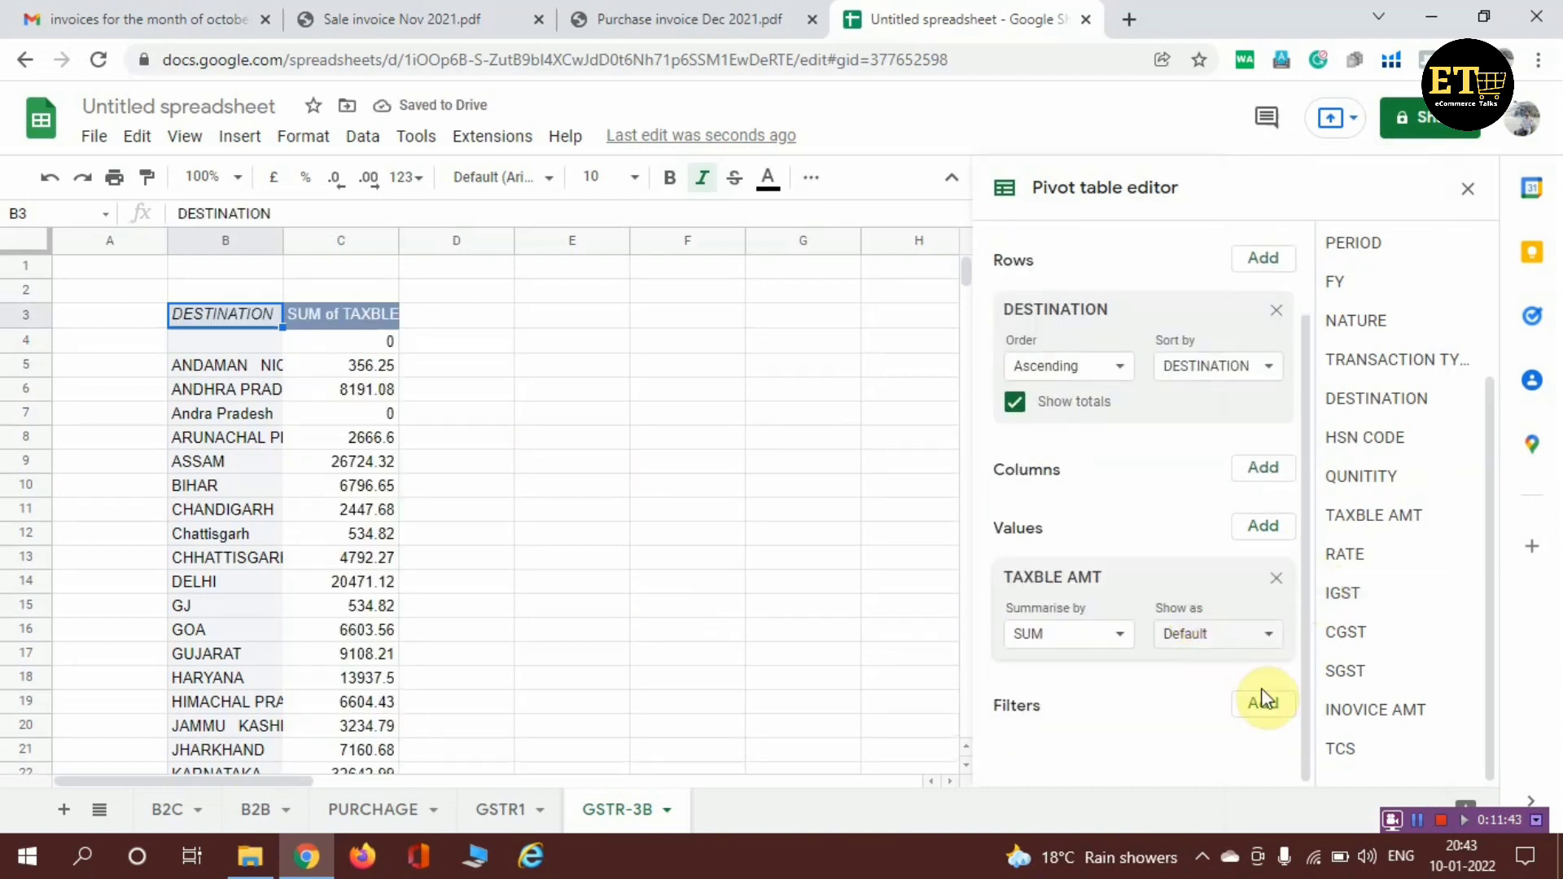
pyautogui.click(1275, 704)
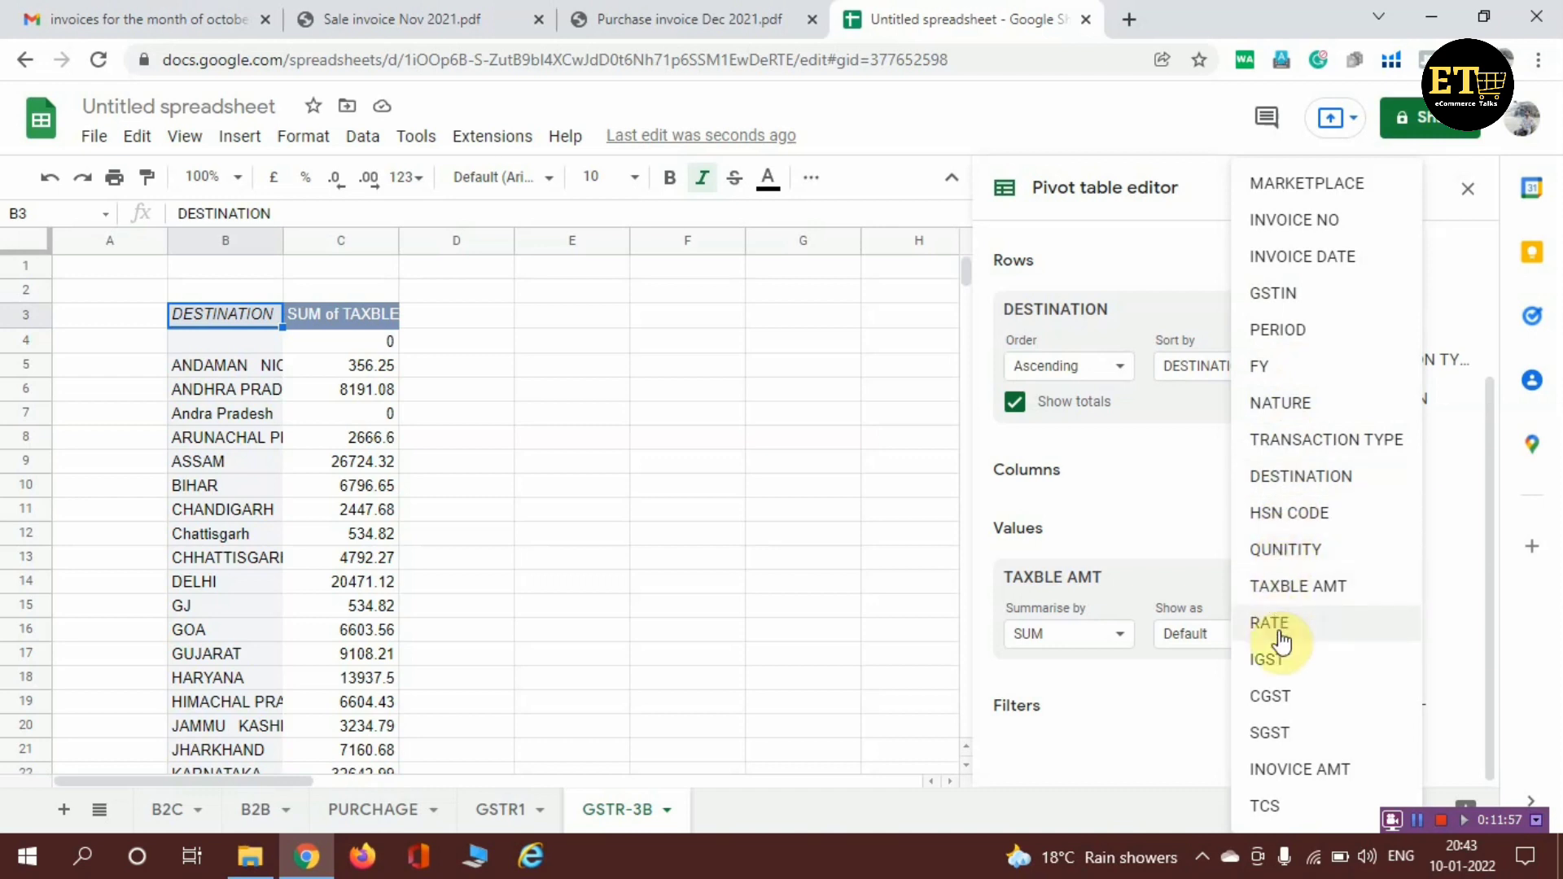
pyautogui.click(1284, 327)
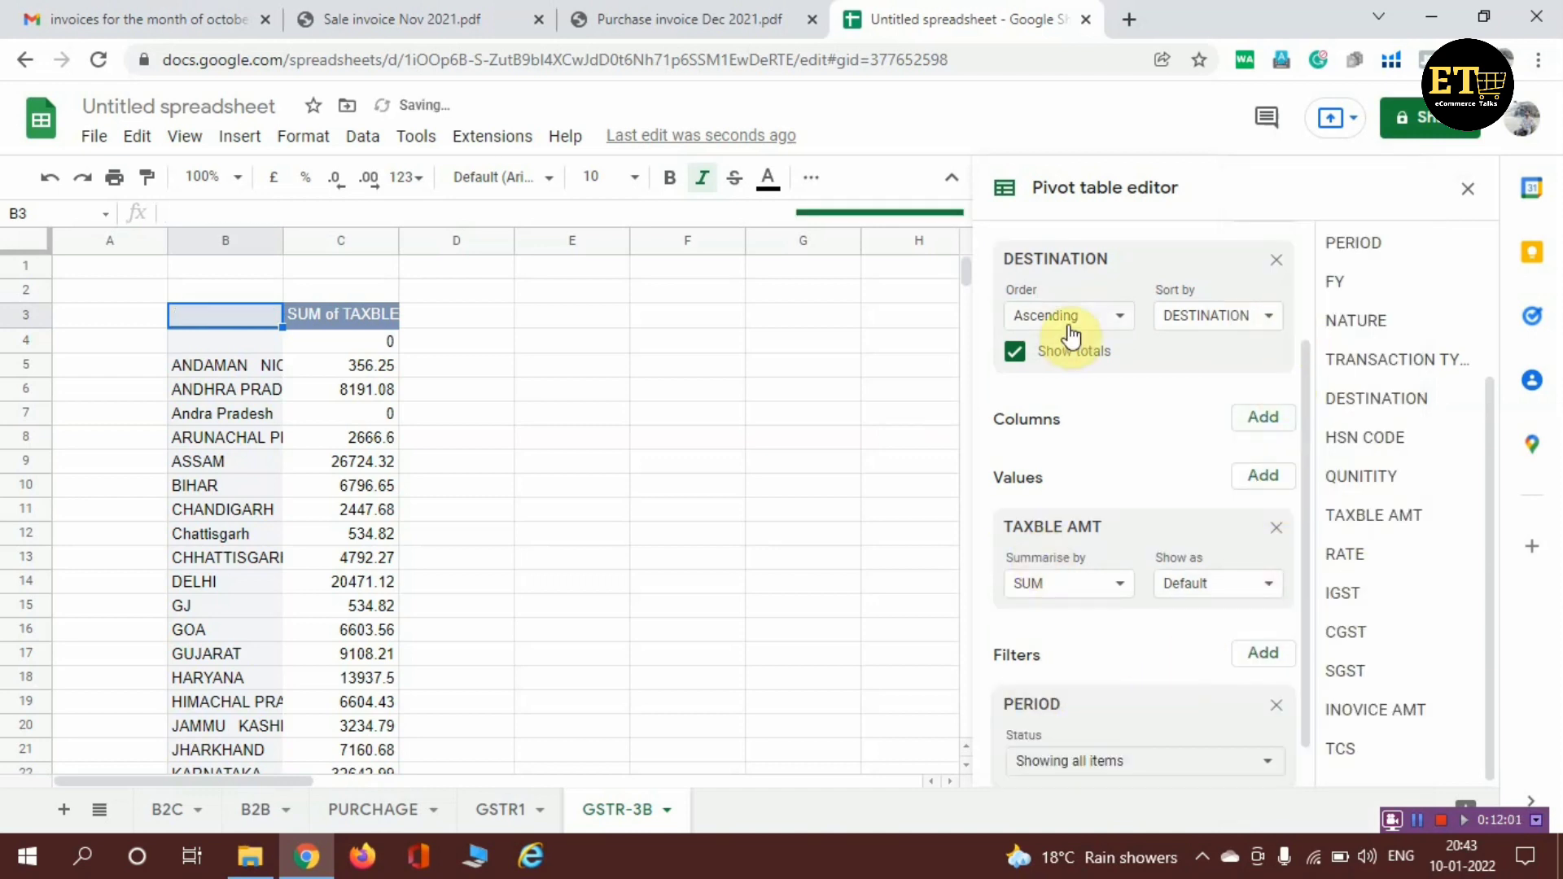
pyautogui.click(1467, 195)
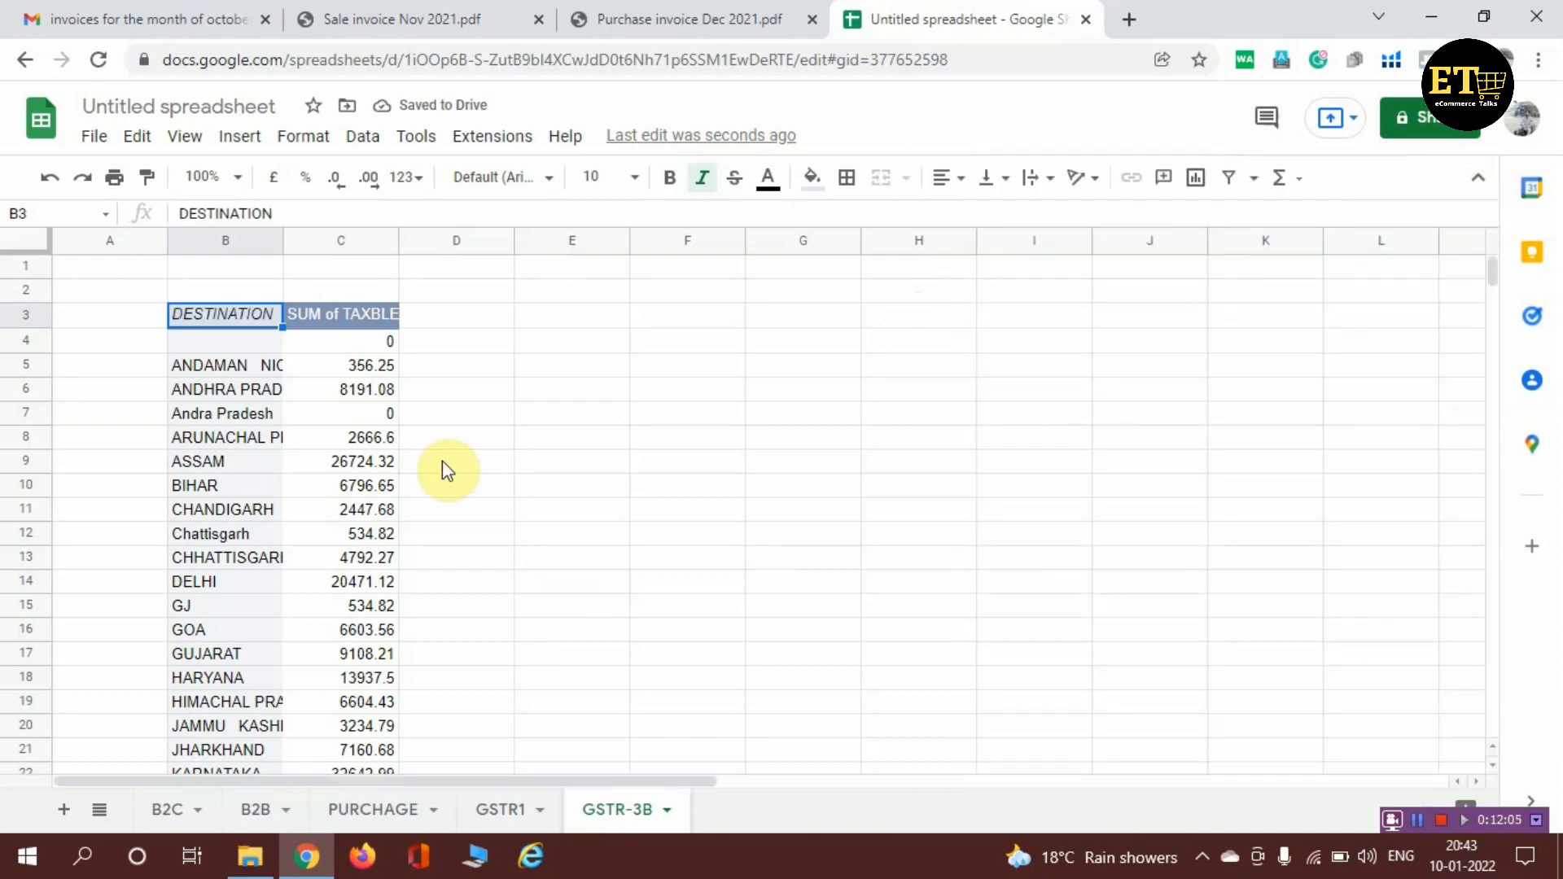
# Examine the destination-wise taxable amounts and grand total on GSTR-3B, and the underlying destination rows on the B2C sheet
pyautogui.scroll(-2, 442, 460)
pyautogui.scroll(-8, 442, 460)
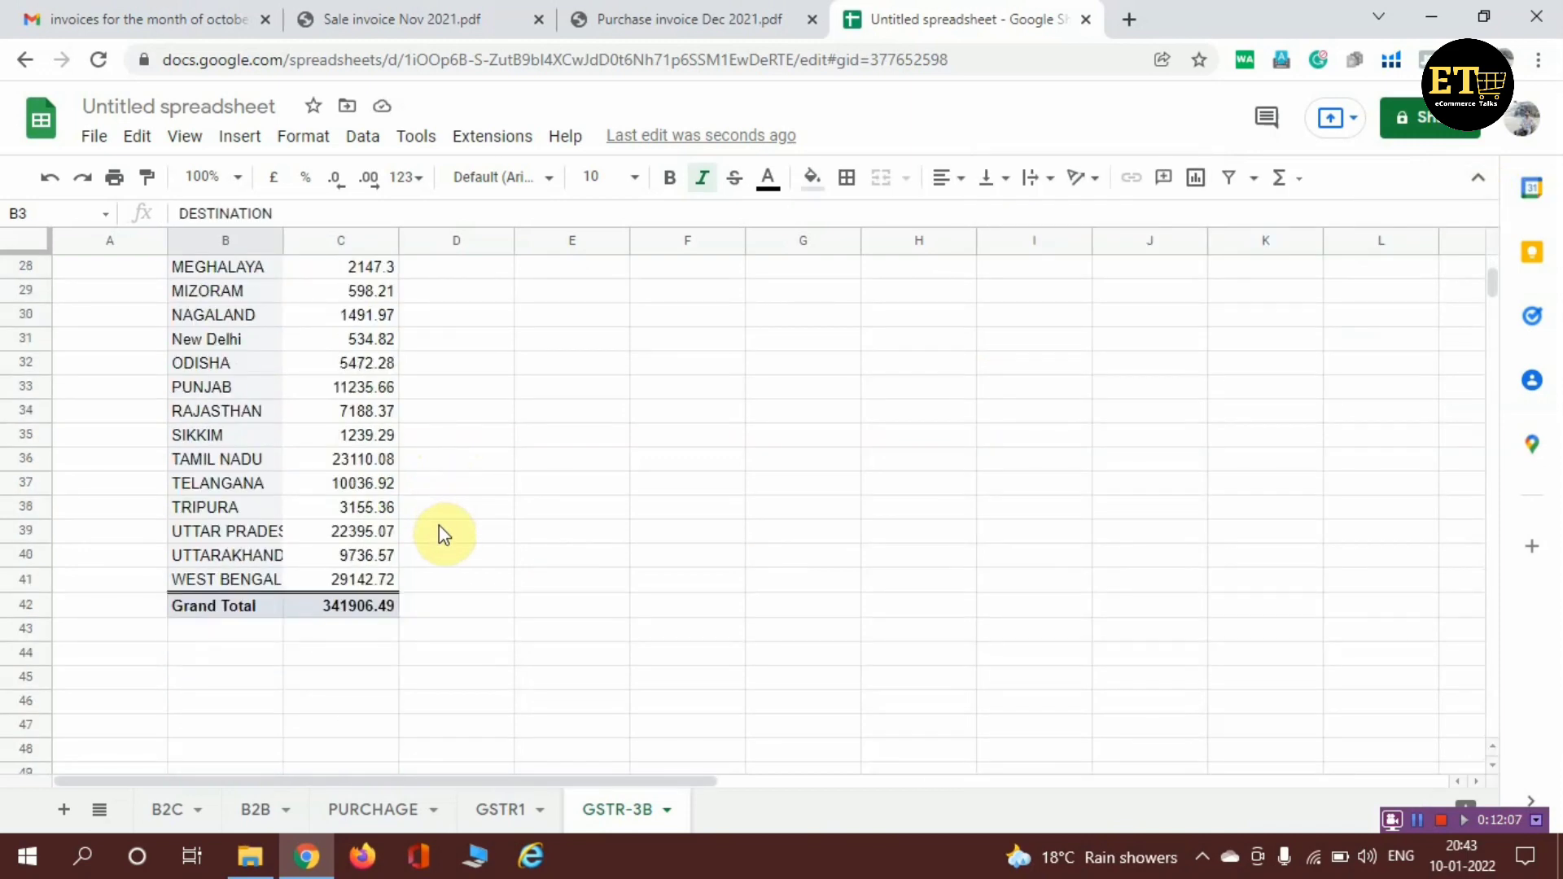
pyautogui.scroll(-2, 387, 521)
pyautogui.scroll(4, 401, 492)
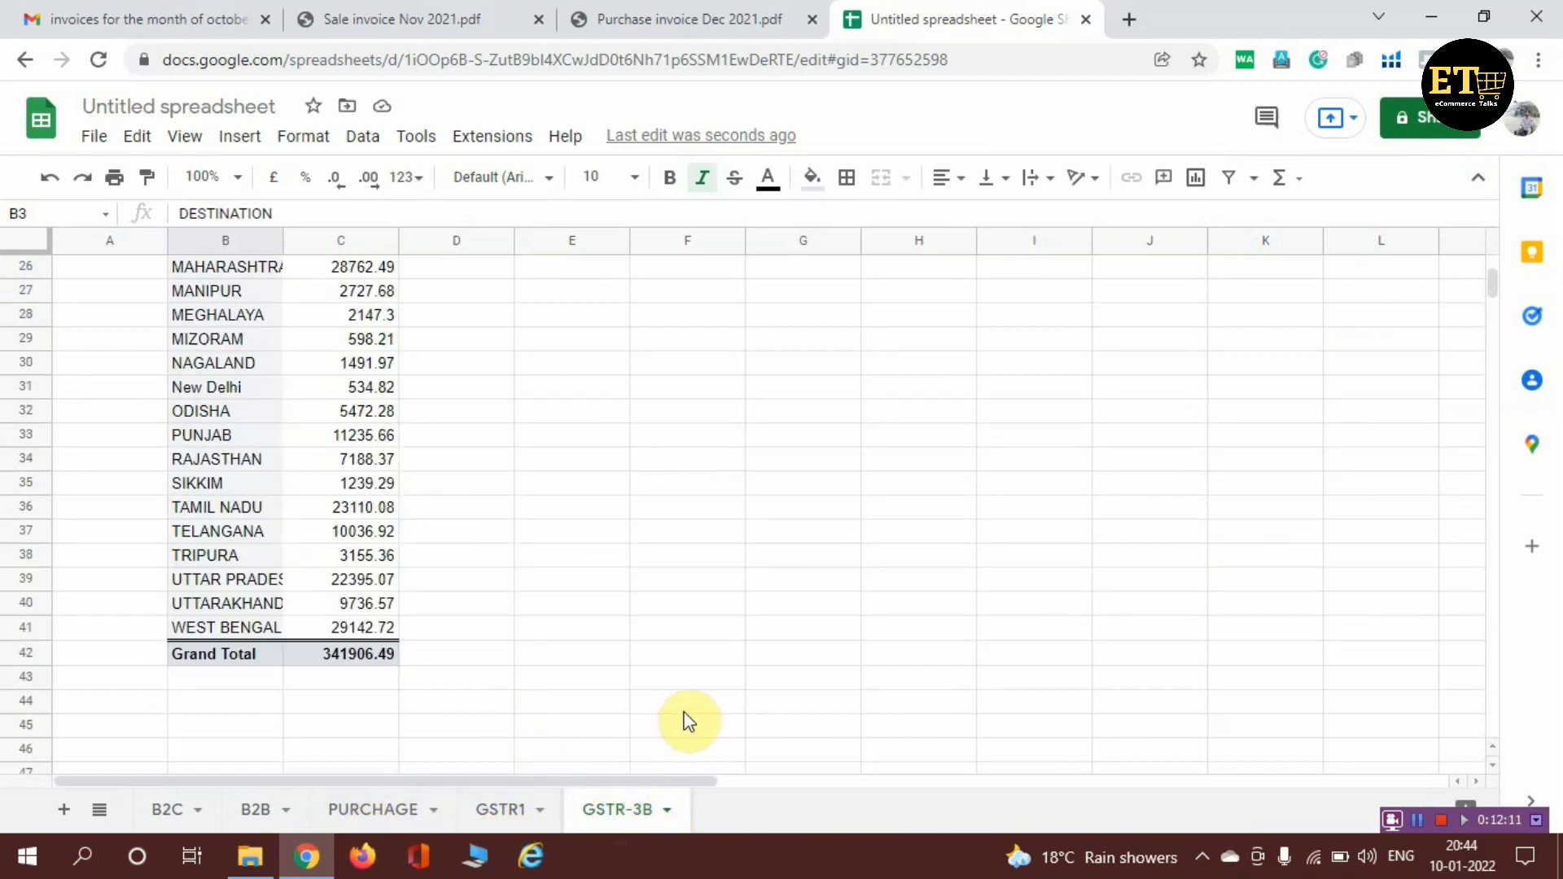
pyautogui.click(168, 812)
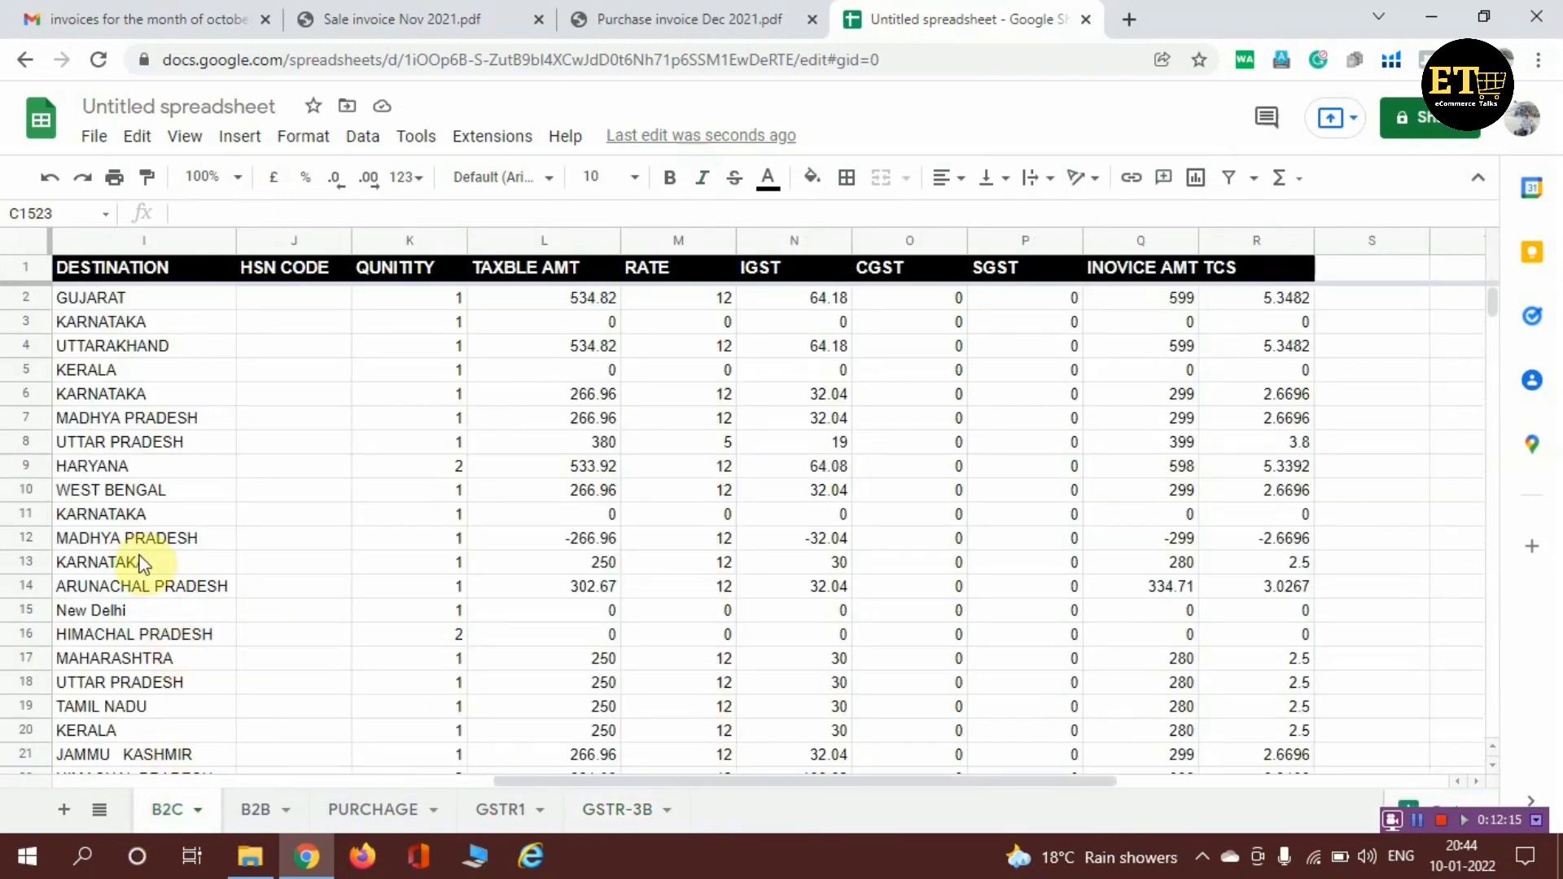
pyautogui.scroll(-4, 140, 554)
pyautogui.scroll(-15, 144, 558)
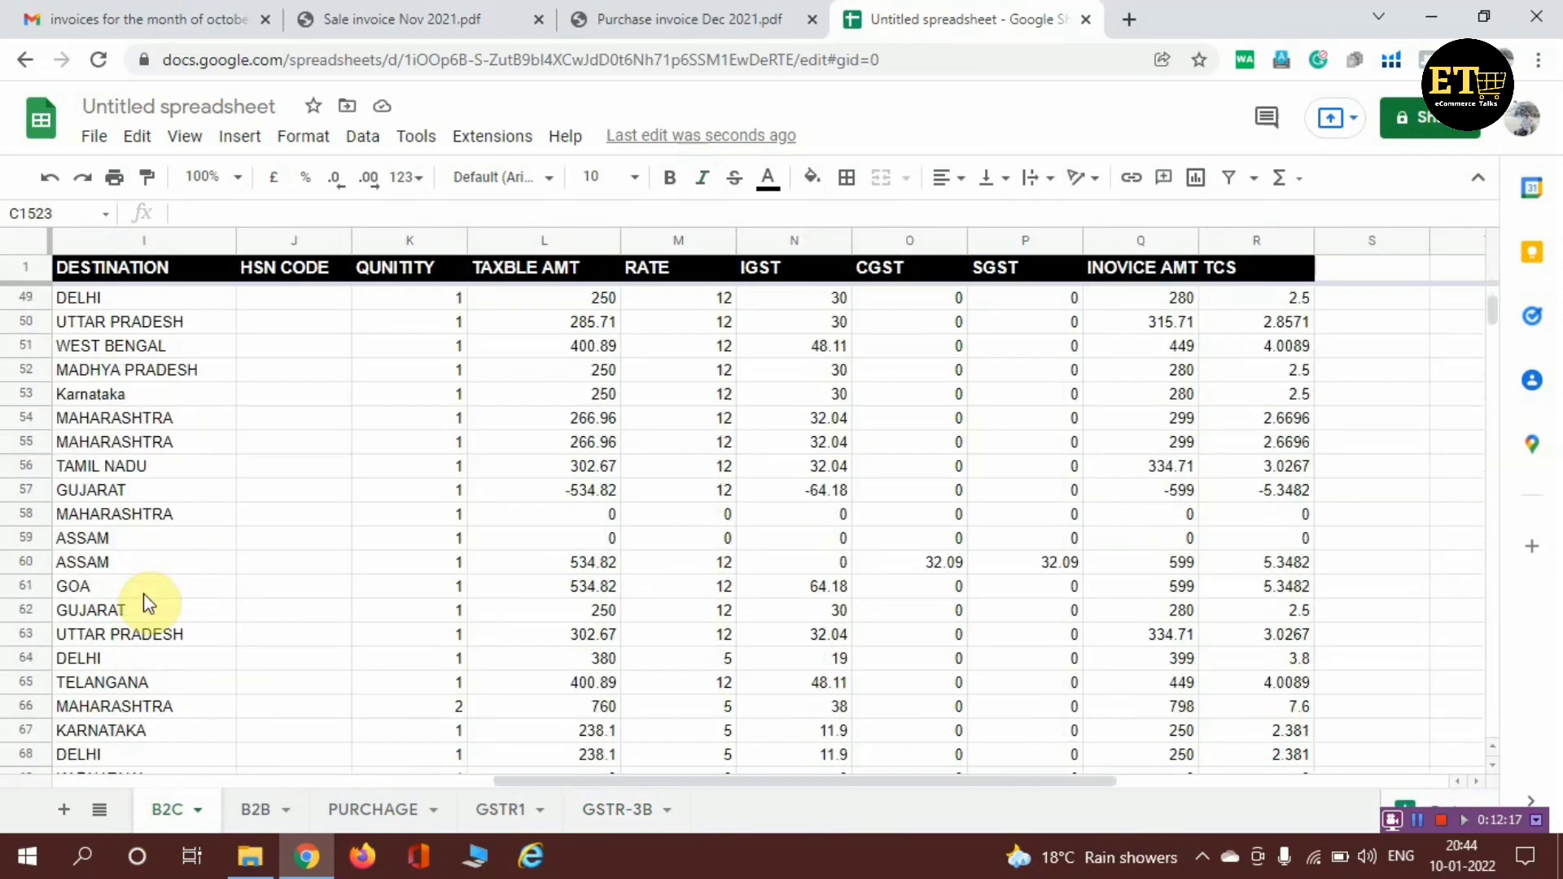
pyautogui.scroll(-13, 462, 715)
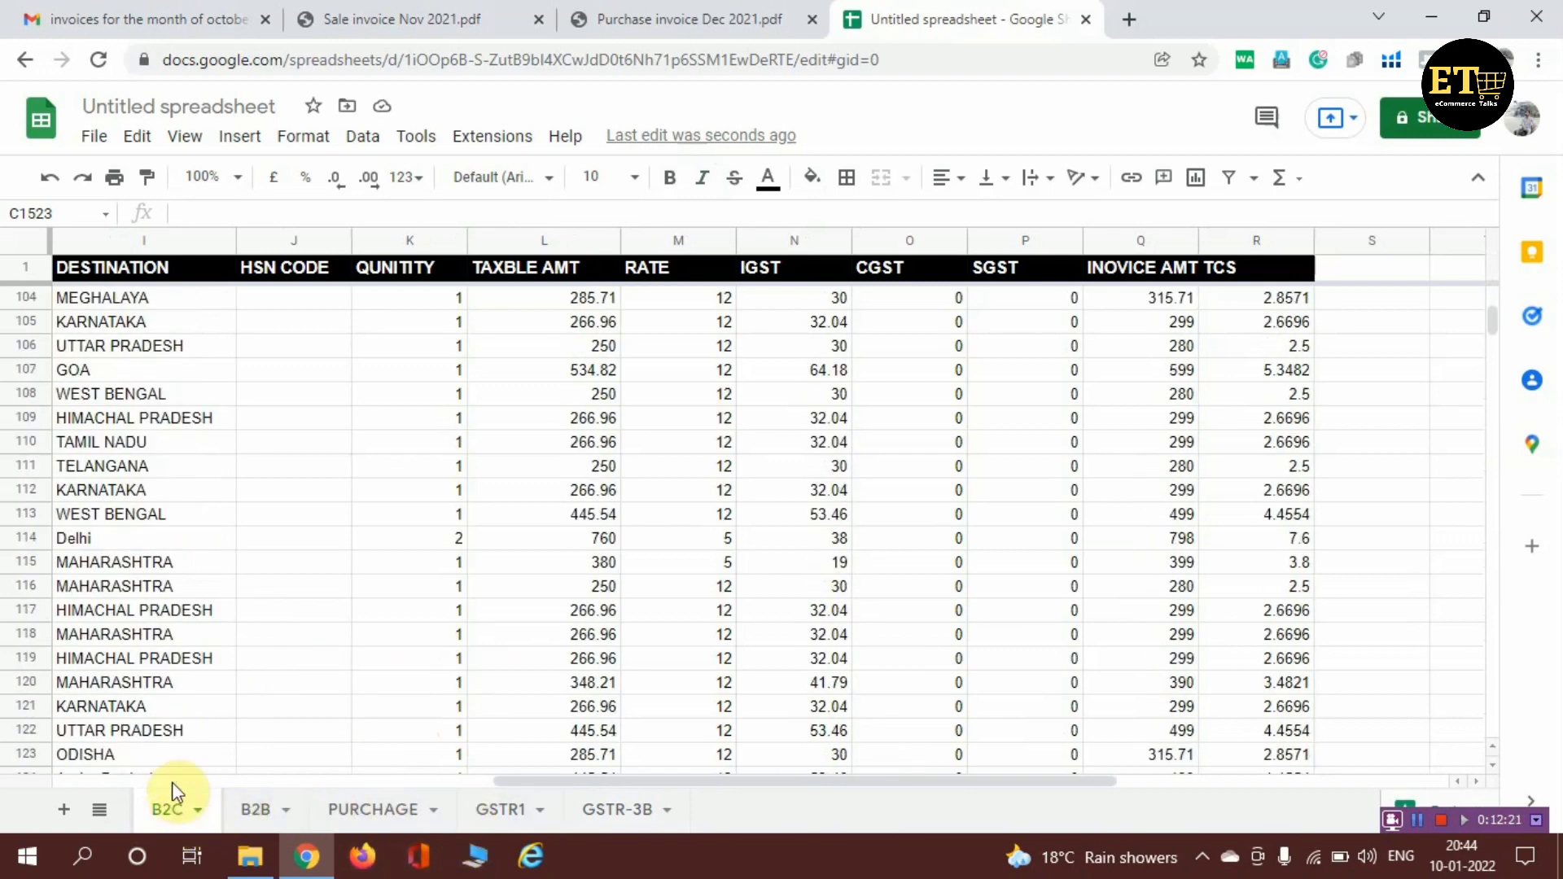
# Inspect the PERIOD filter values of the destination-wise pivot tables on the GSTR1 and GSTR-3B sheets without changing them
pyautogui.click(501, 809)
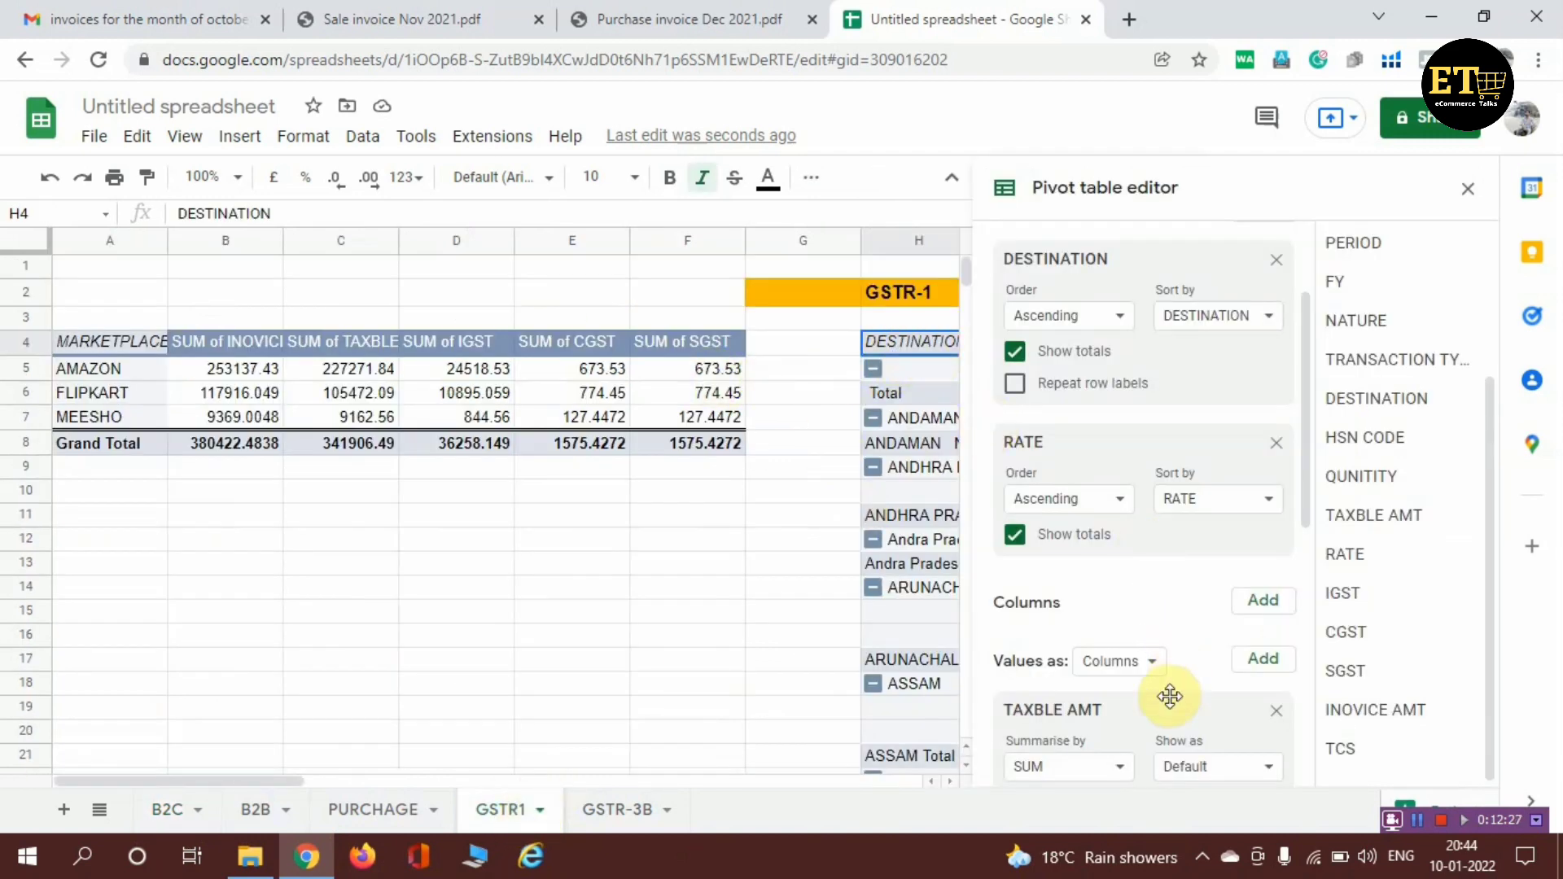
pyautogui.scroll(-7, 1140, 708)
pyautogui.click(1100, 717)
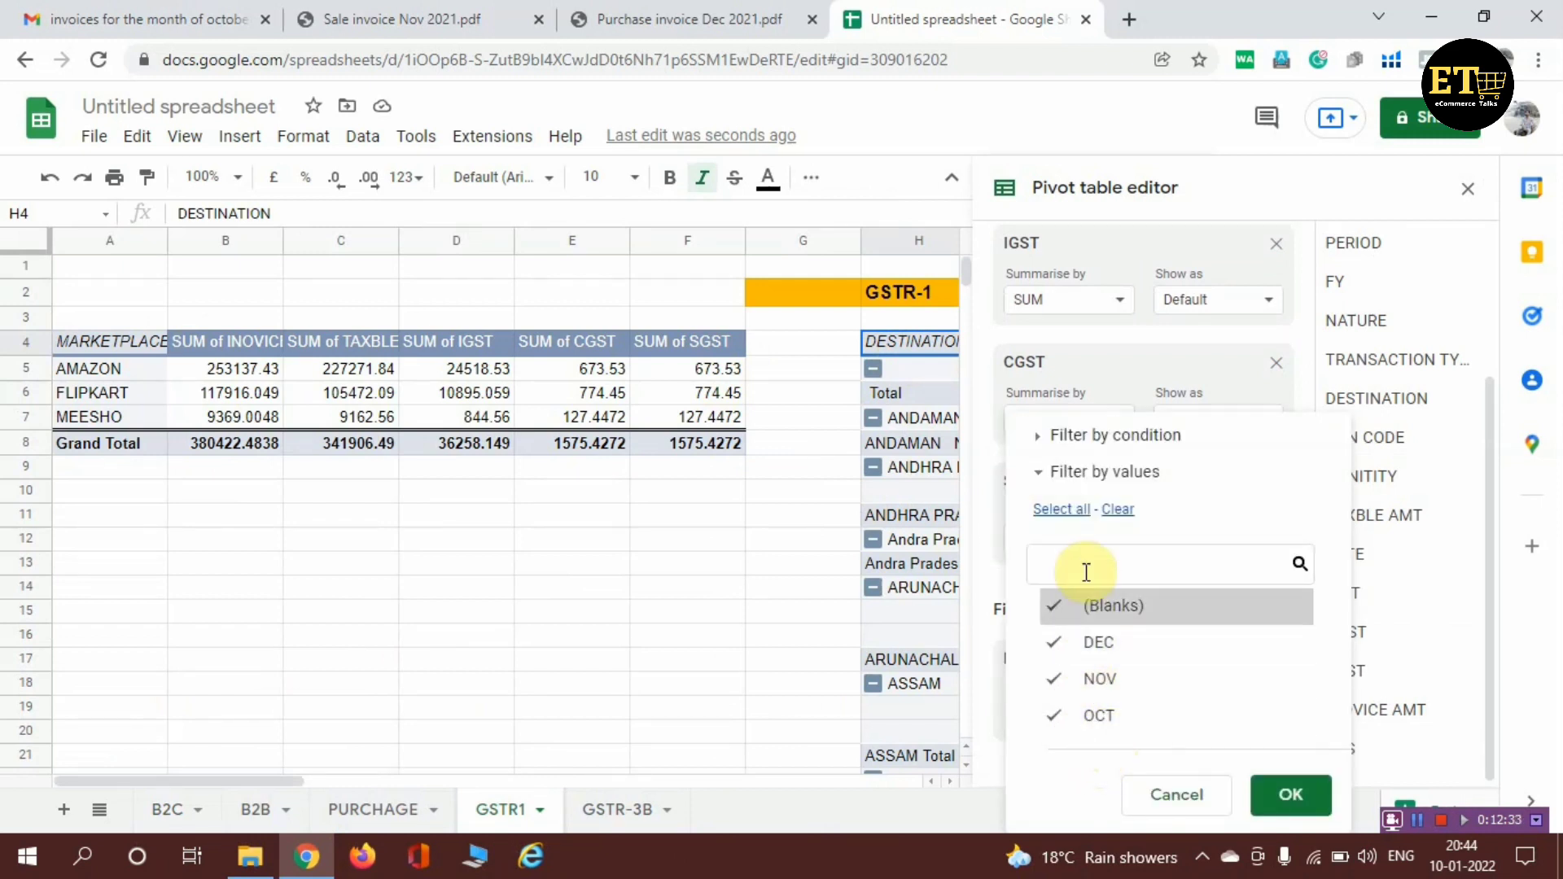
pyautogui.click(1194, 795)
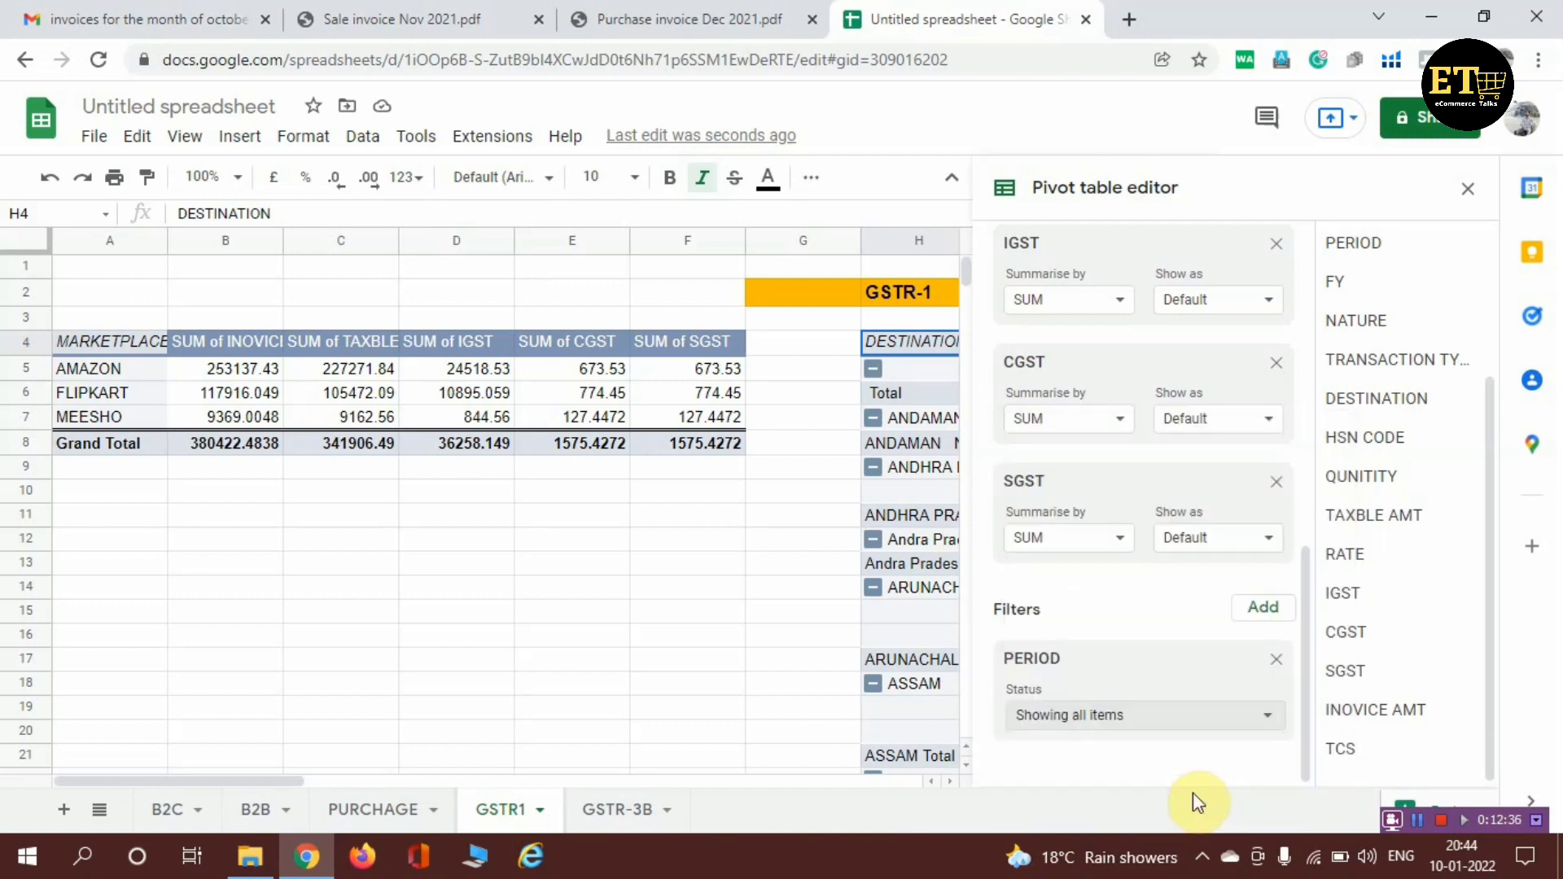
pyautogui.click(1468, 190)
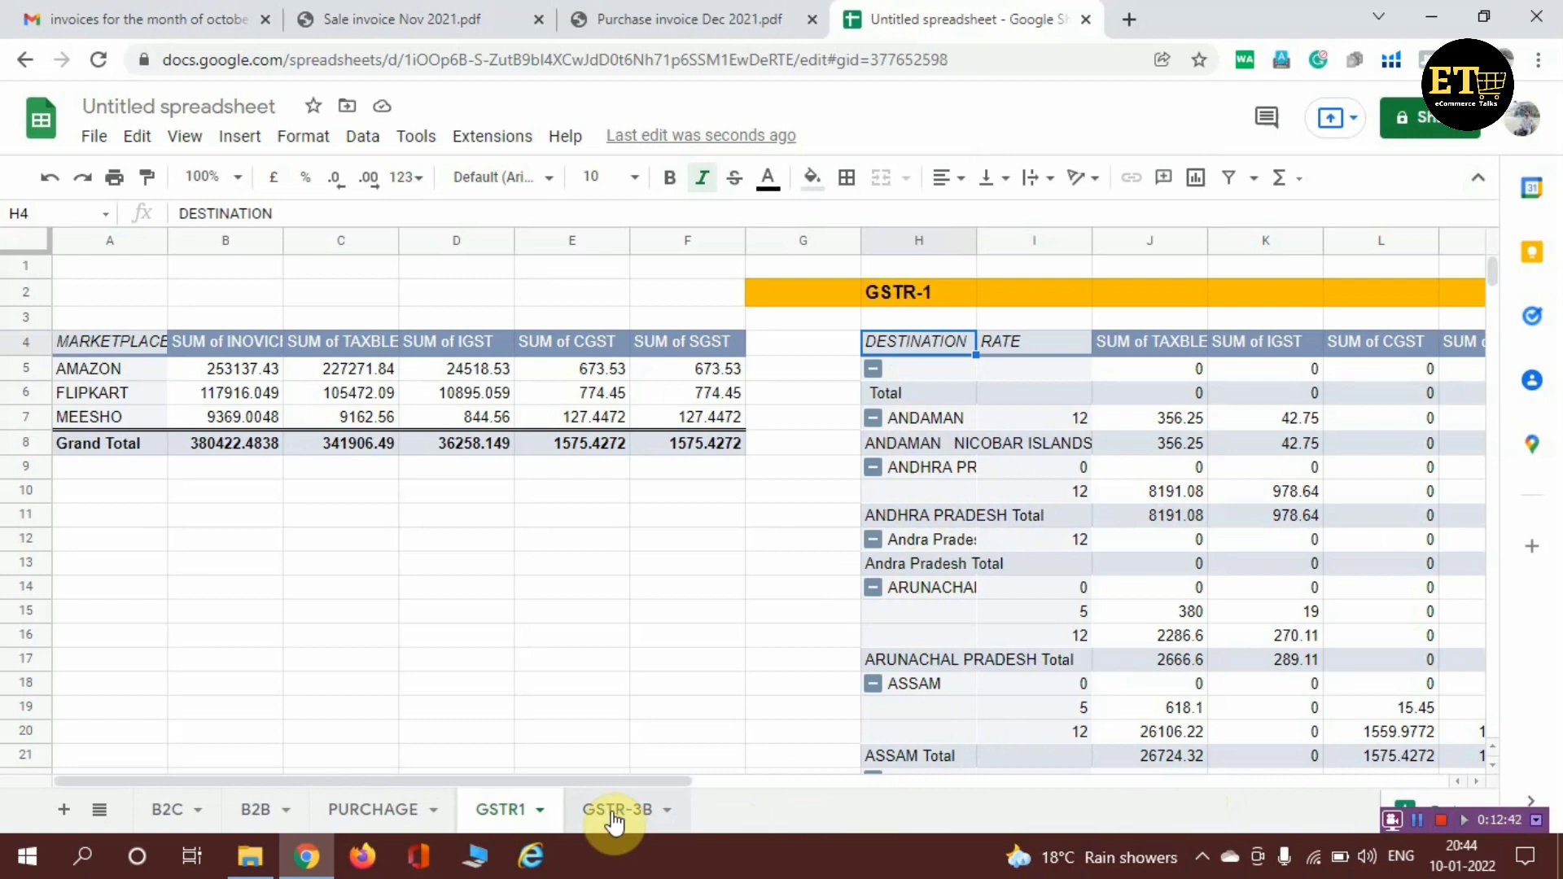
pyautogui.click(613, 811)
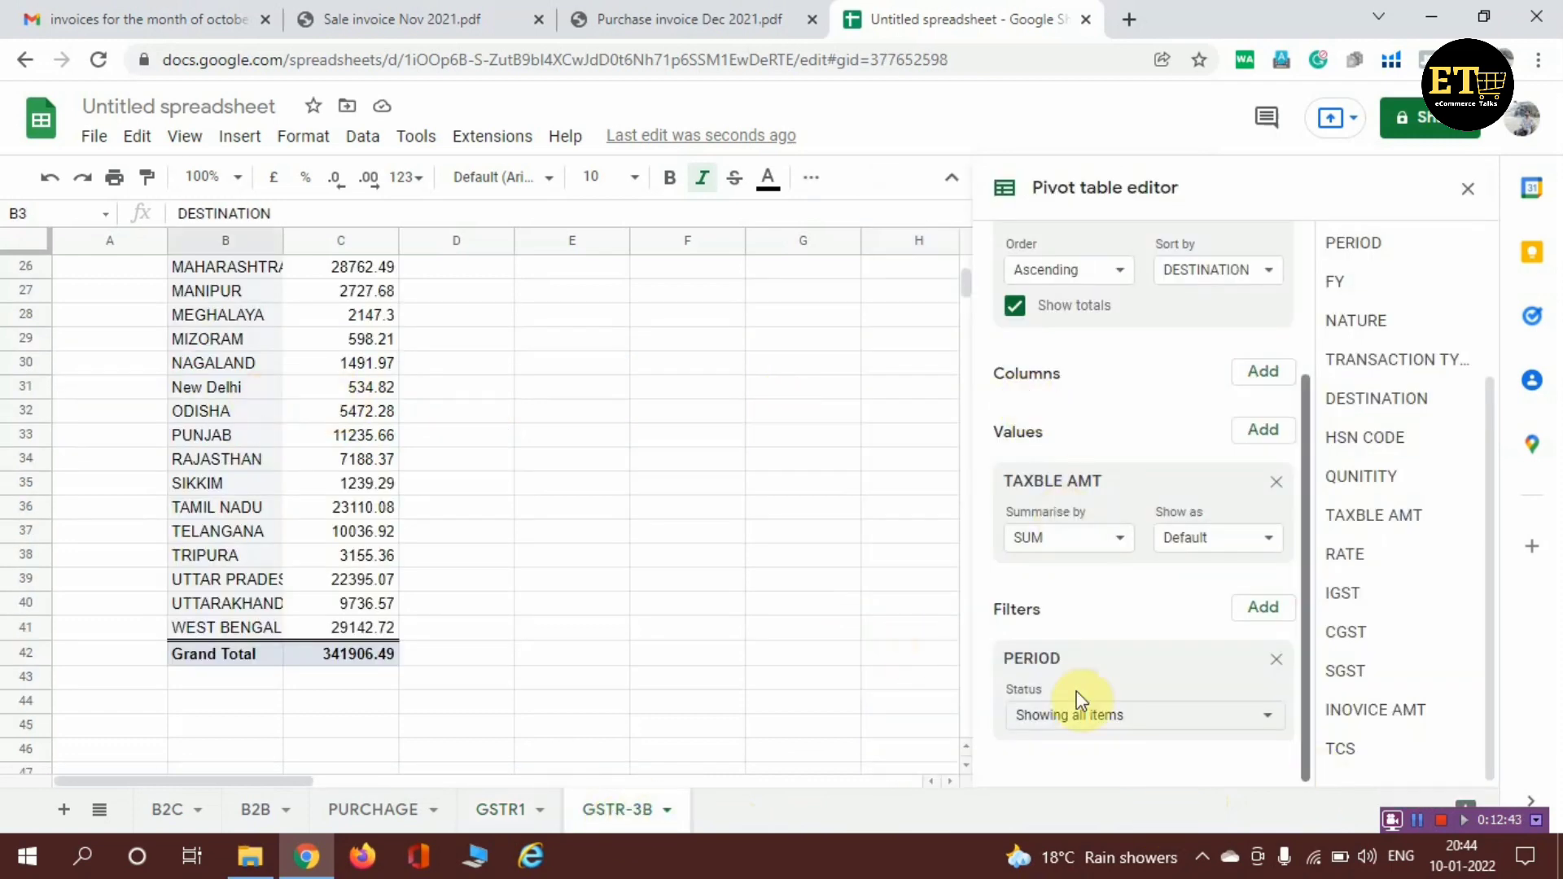
pyautogui.click(1099, 718)
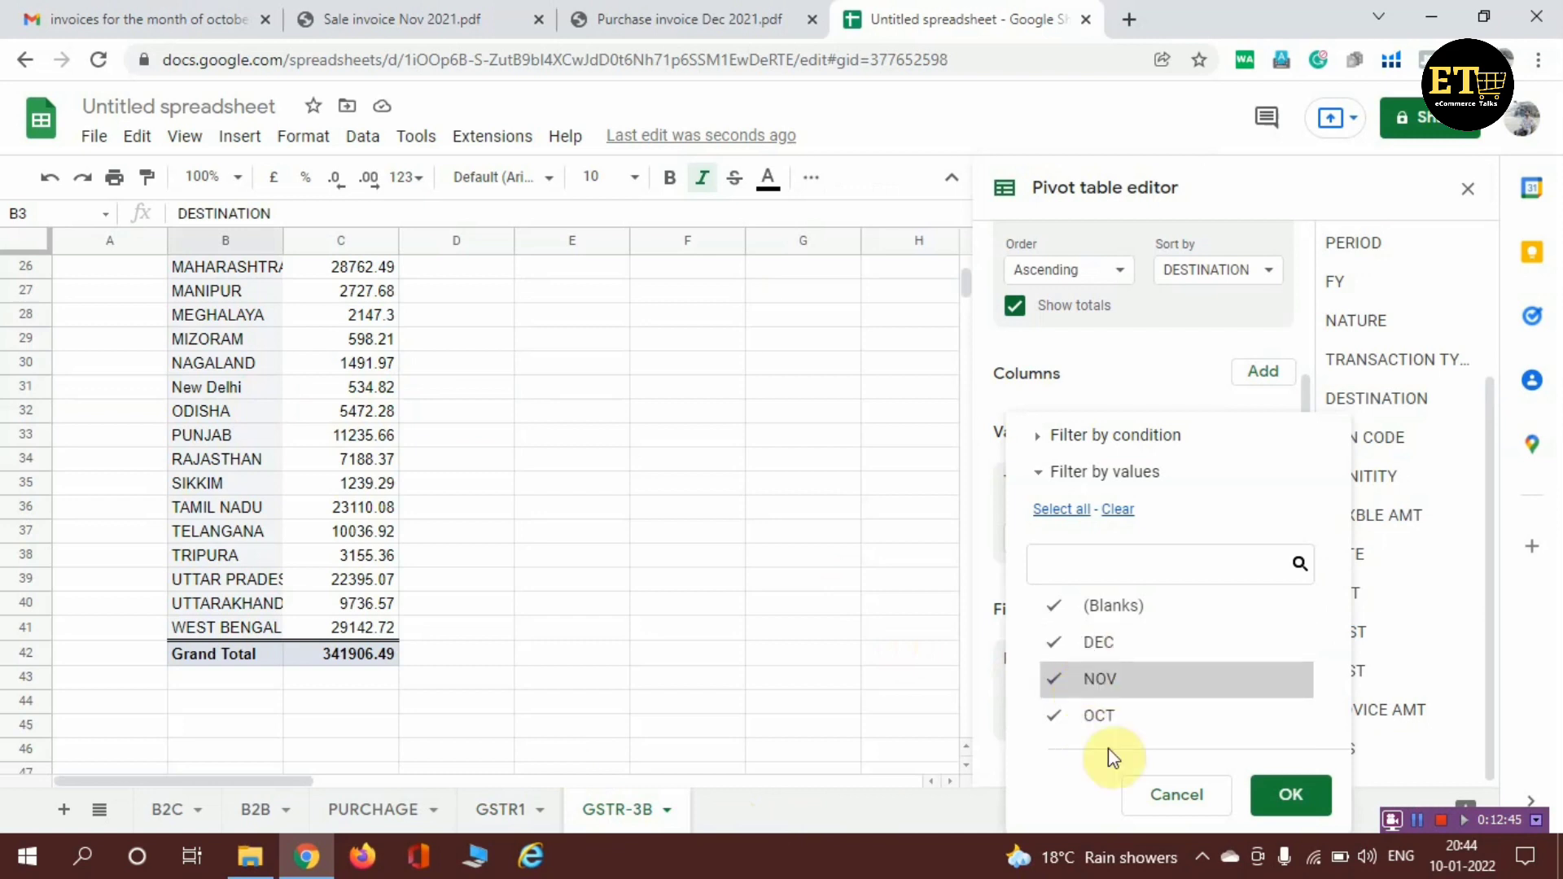
pyautogui.click(1200, 801)
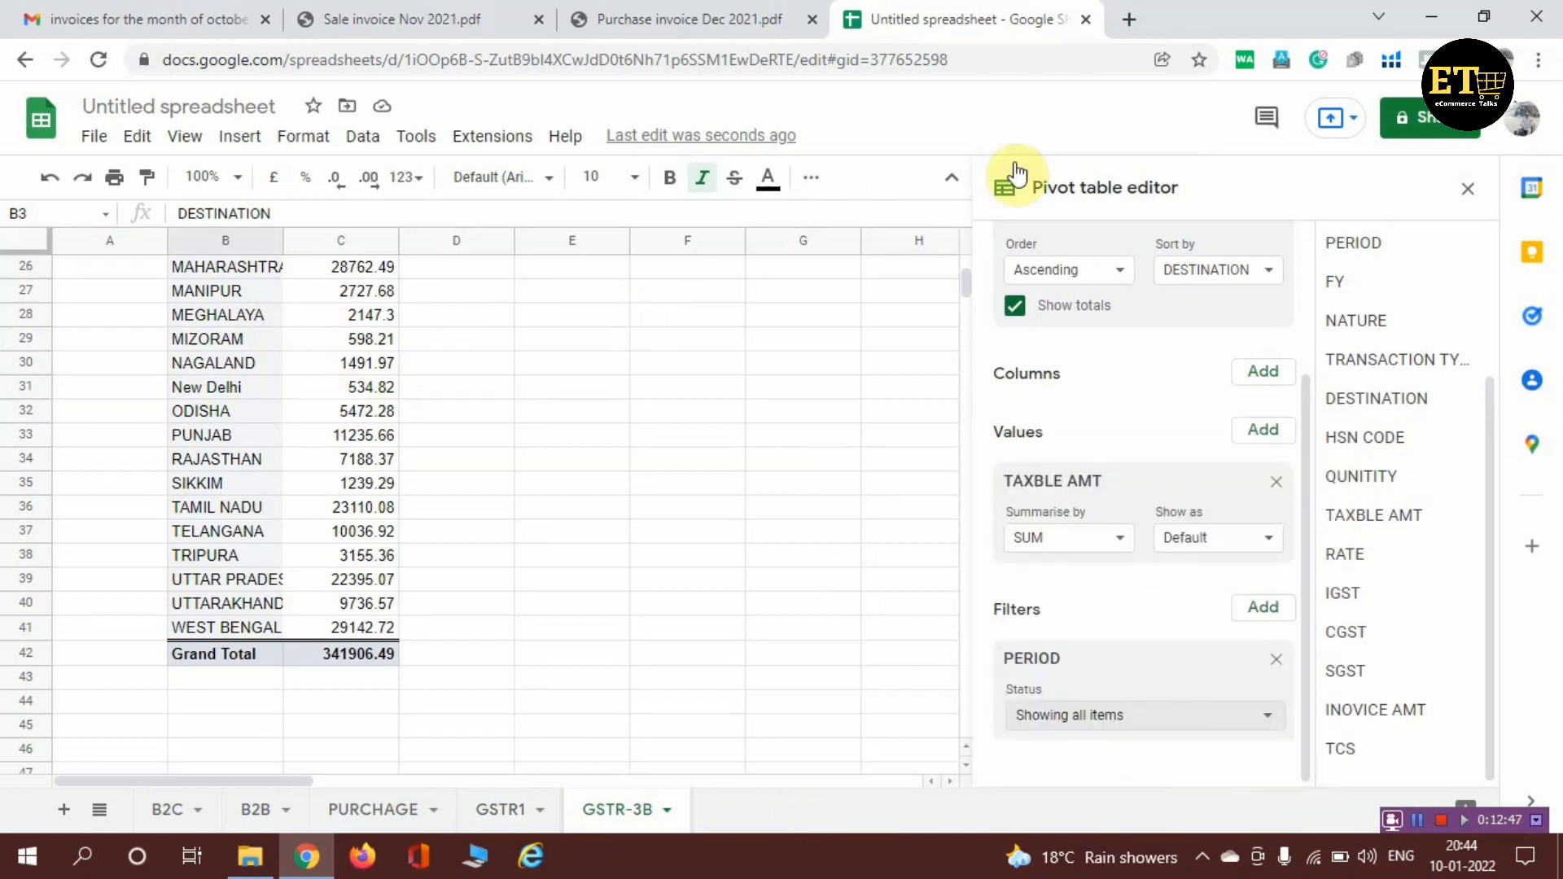
pyautogui.click(1469, 191)
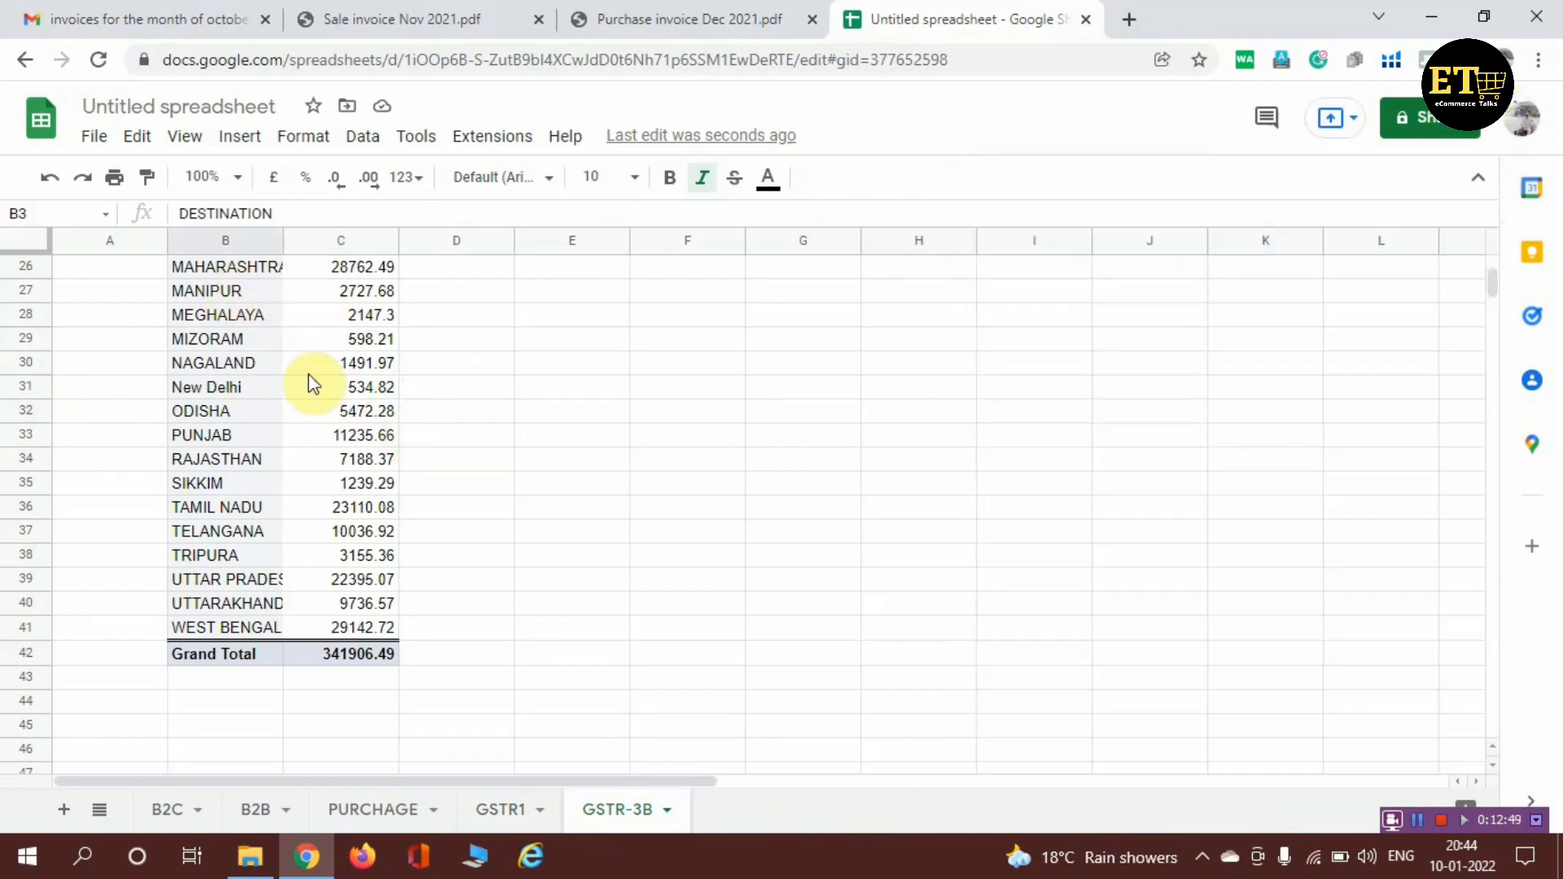